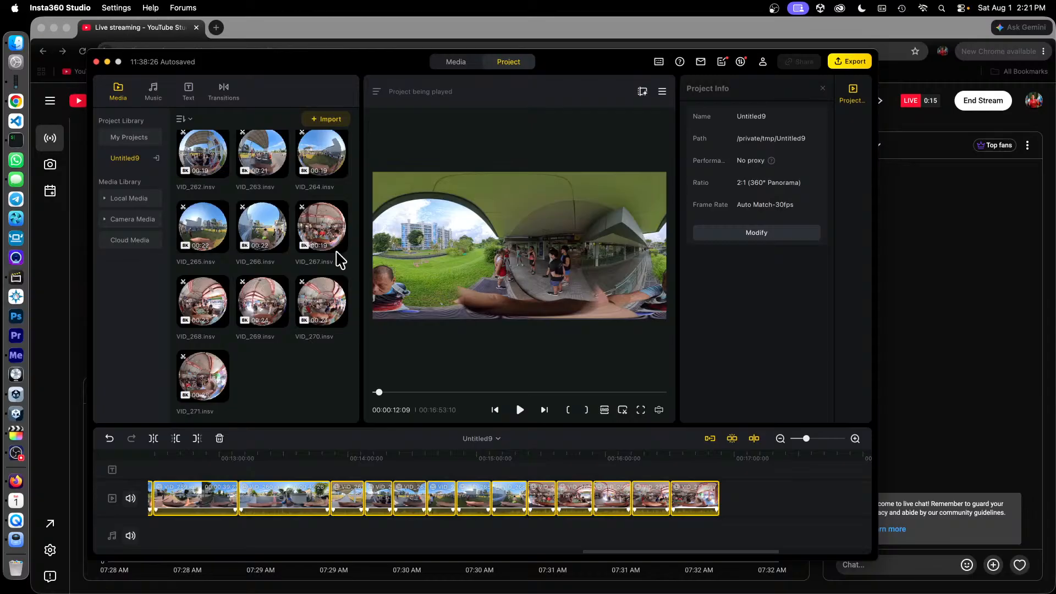
Examine the available export modes in the project's export settings, and leave the settings without exporting.
left_click(849, 61)
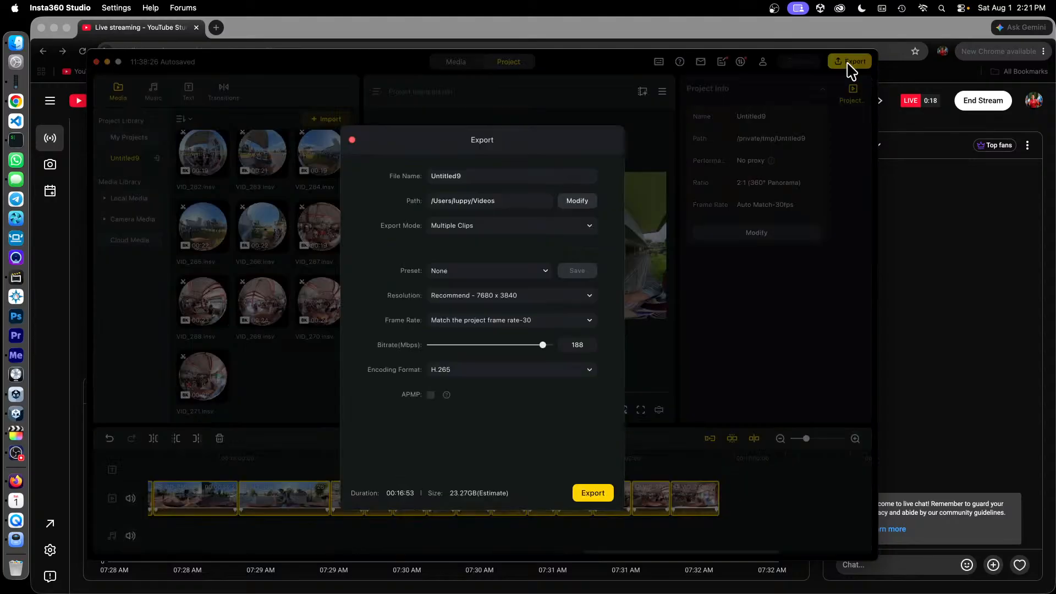
left_click(560, 226)
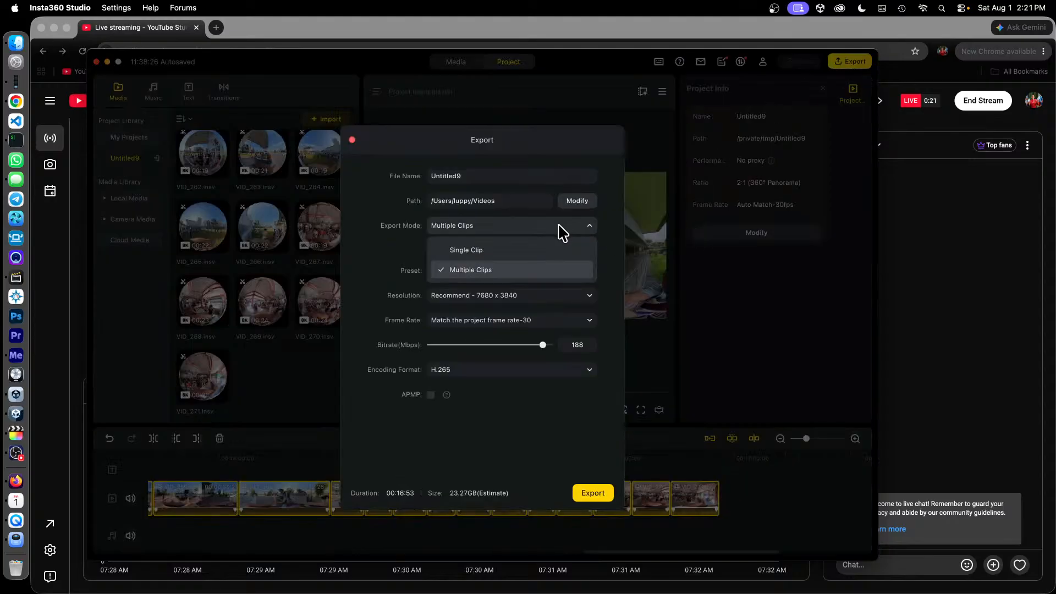
left_click(352, 140)
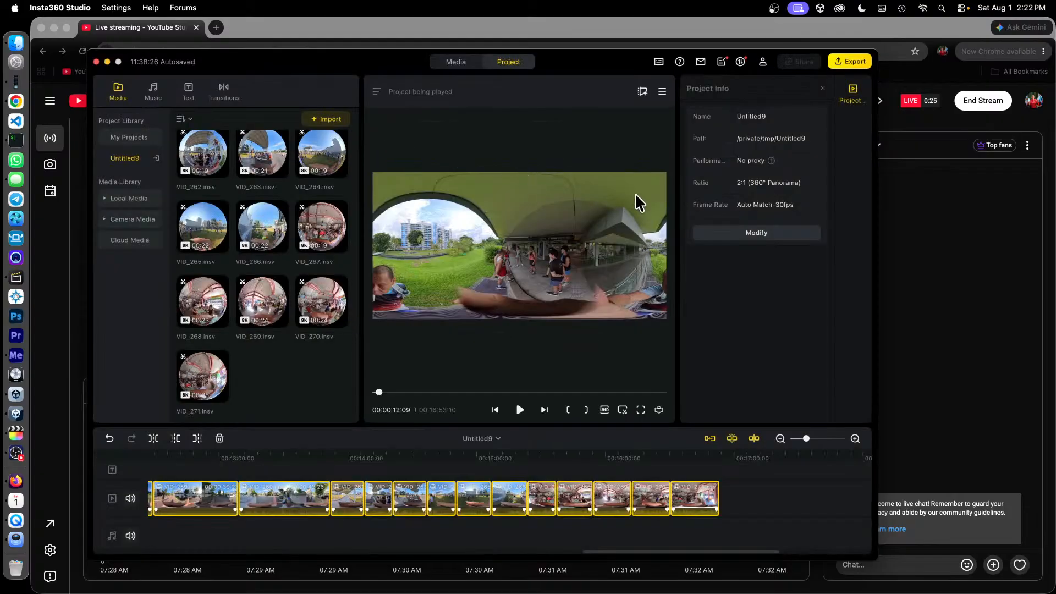
Switch to Finder and open the sungei-bedok folder inside Videos.
left_click(12, 44)
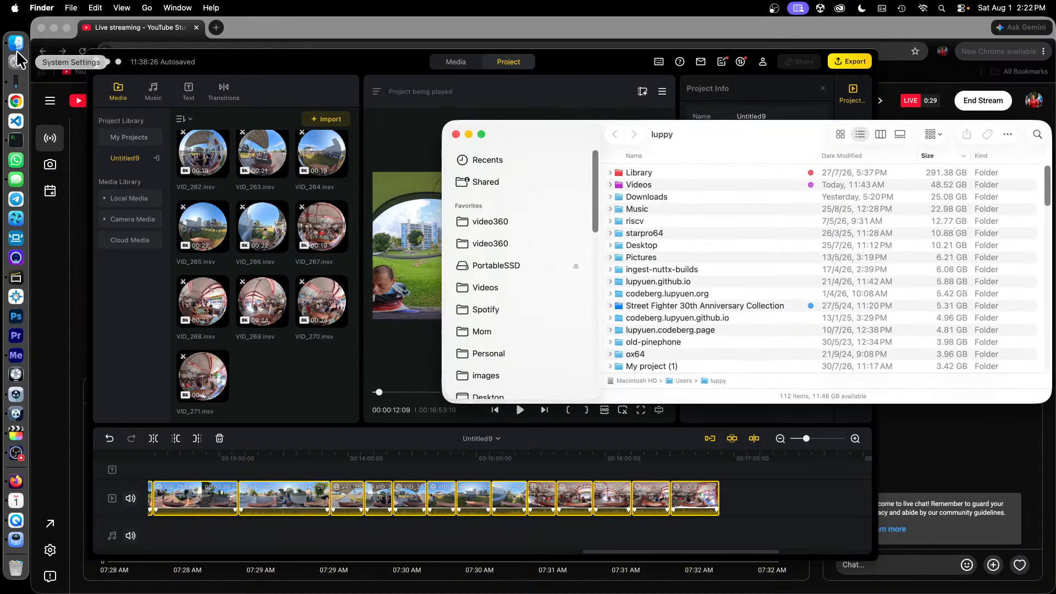
left_click_drag(734, 144, 516, 165)
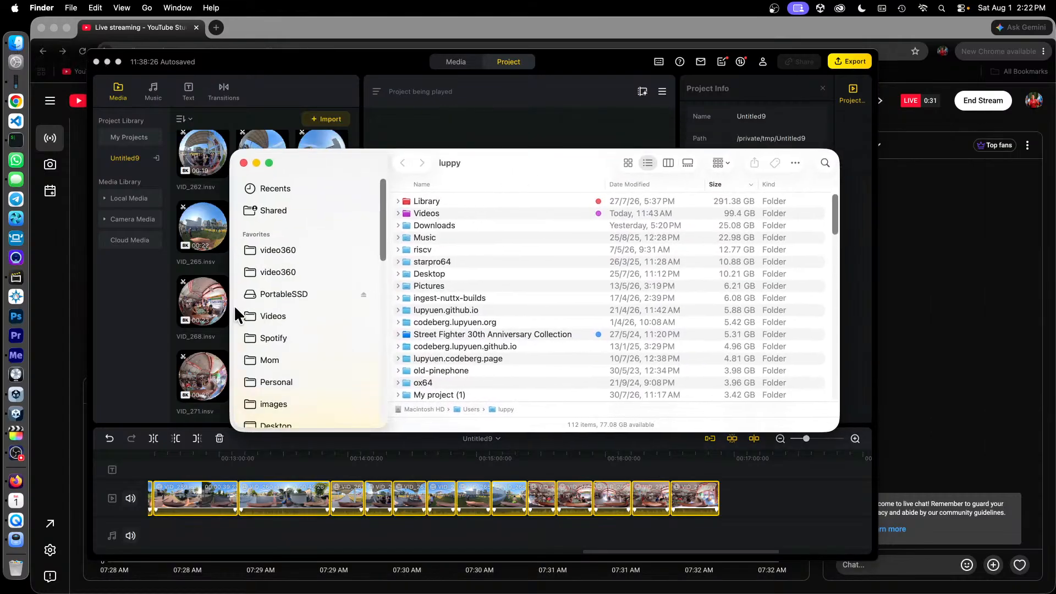
left_click(269, 315)
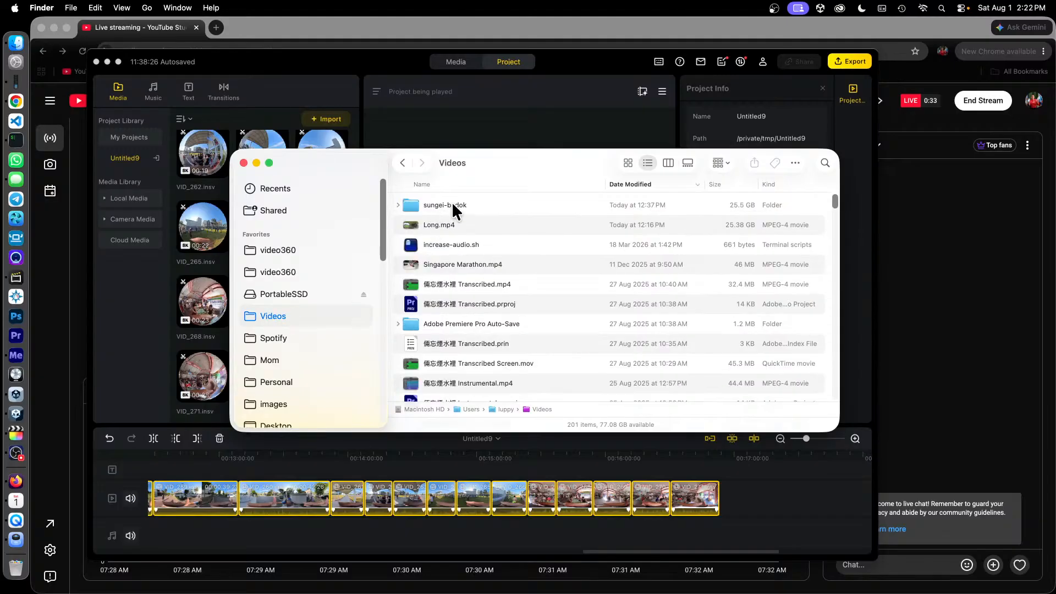
double_click(453, 209)
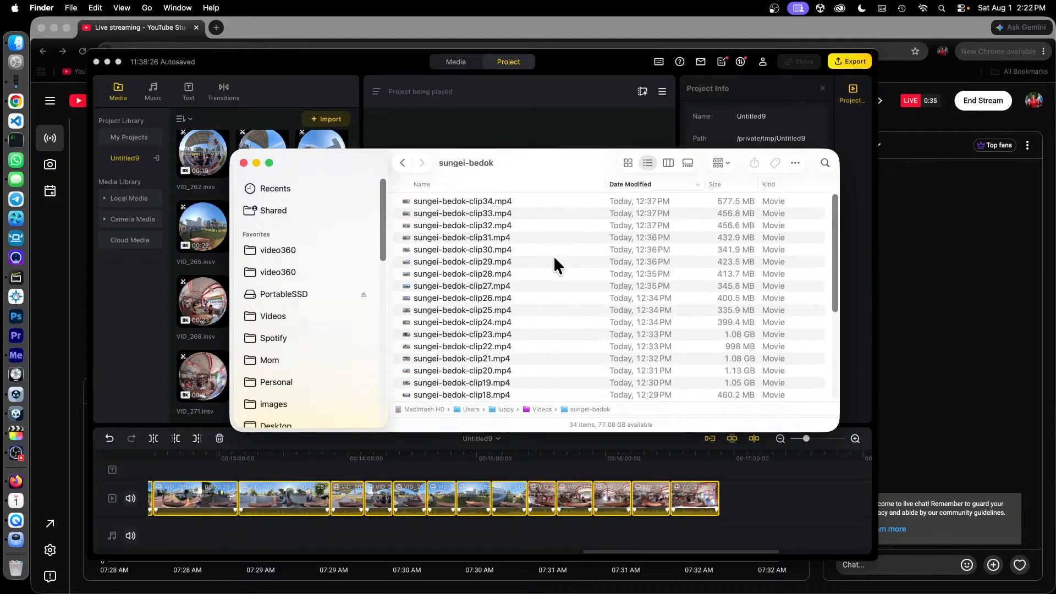
Move all the clips, sungei-bedok-clip1.mp4 to sungei-bedok-clip34.mp4, into the 2026-08-01 Sungei Bedok Run folder under video360.
scroll(551, 255, "down", 5)
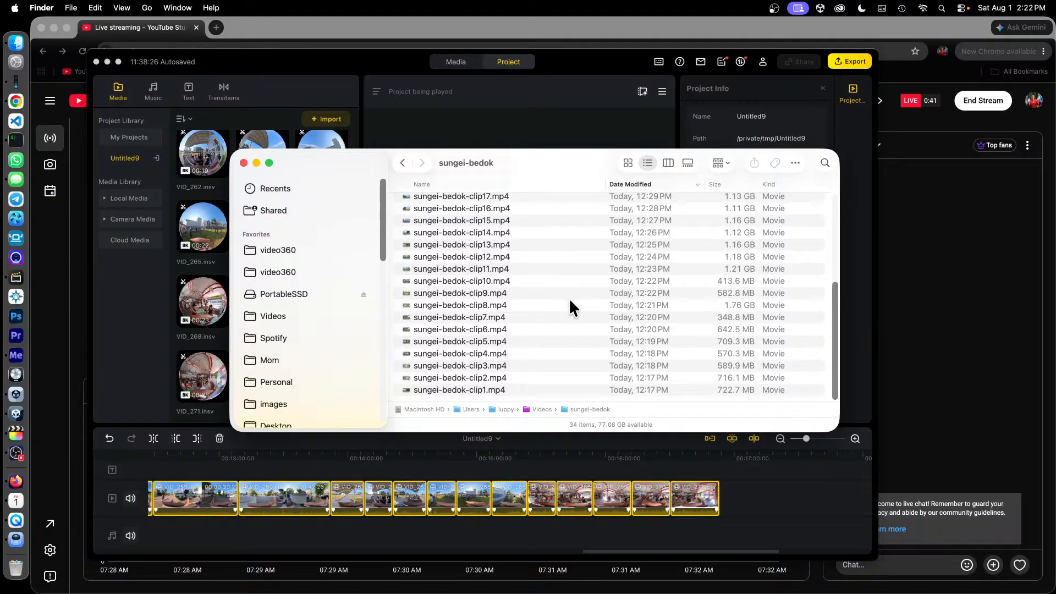
scroll(567, 302, "up", 3)
scroll(569, 303, "down", 3)
scroll(569, 302, "up", 3)
scroll(569, 302, "down", 3)
scroll(569, 303, "up", 3)
scroll(572, 302, "down", 3)
left_click(500, 388)
scroll(529, 341, "up", 5)
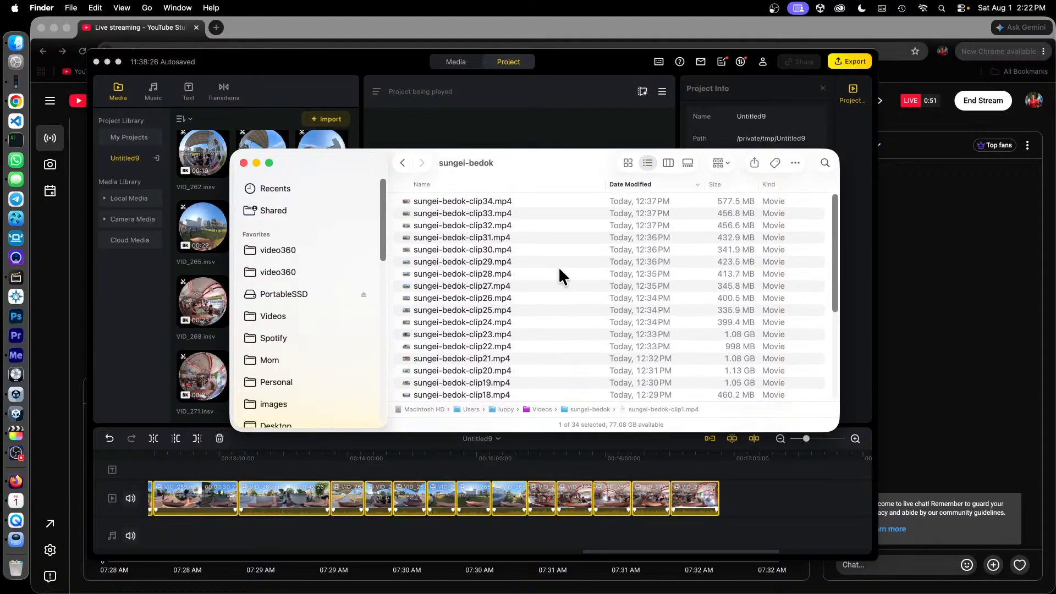
left_click(474, 201, "shift")
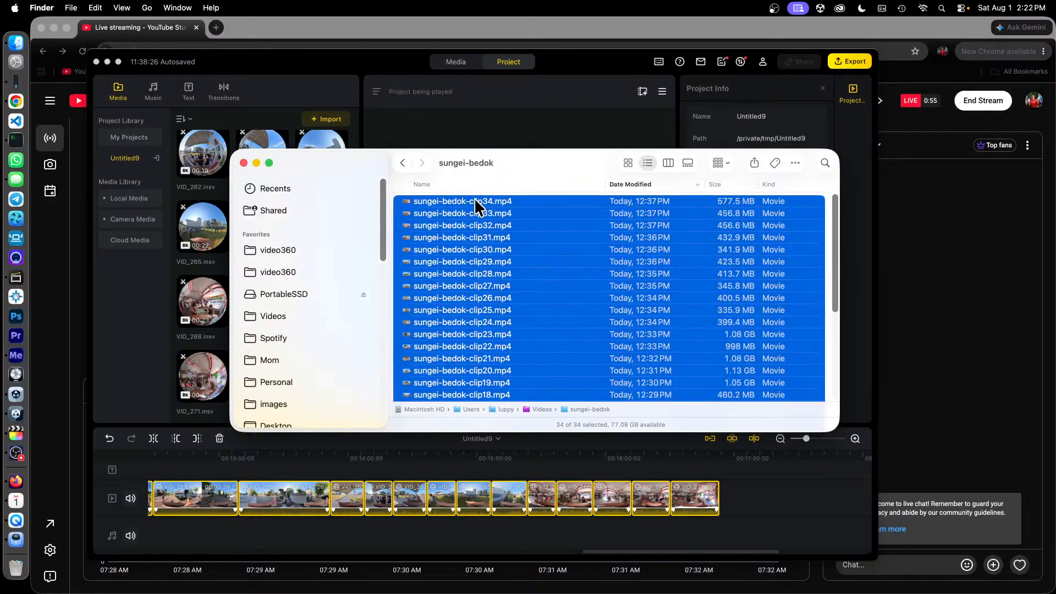
left_click_drag(474, 201, 493, 282)
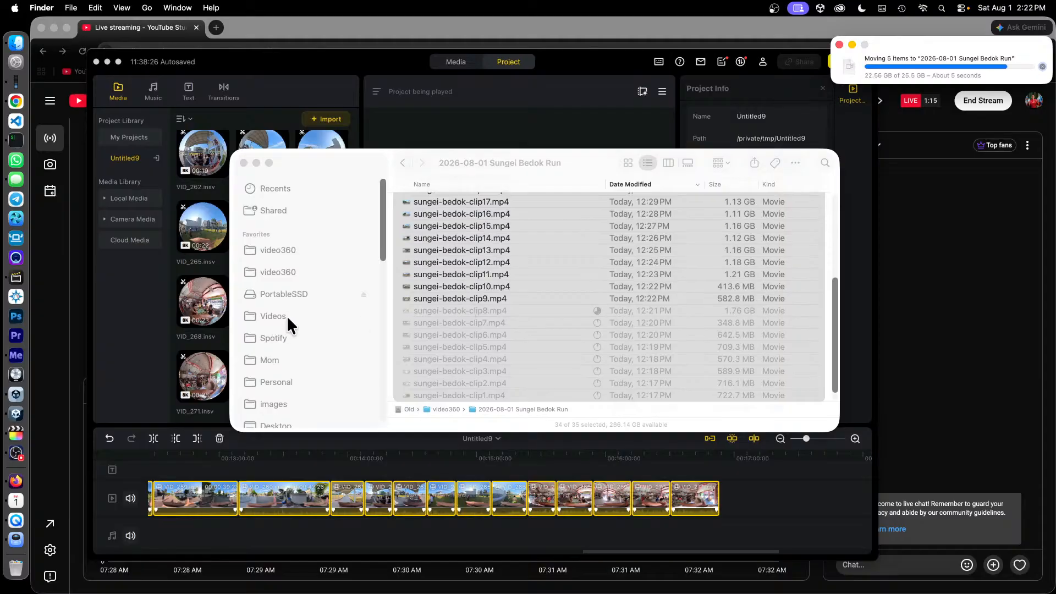
Open Long.mp4 from the Videos folder in QuickTime Player and move the playback controls away from the middle of the picture.
left_click(341, 69)
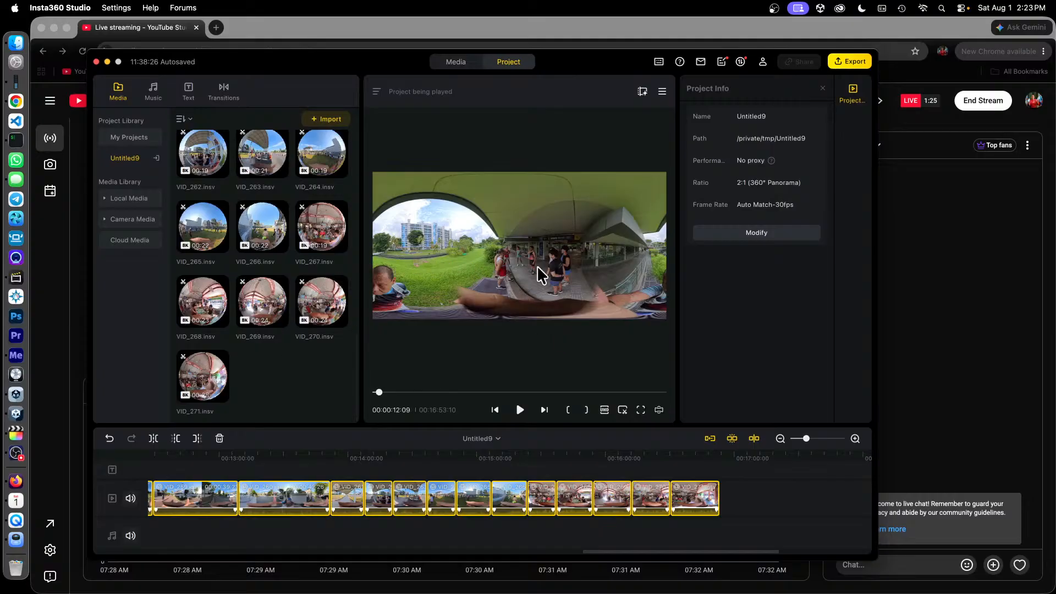
left_click(12, 50)
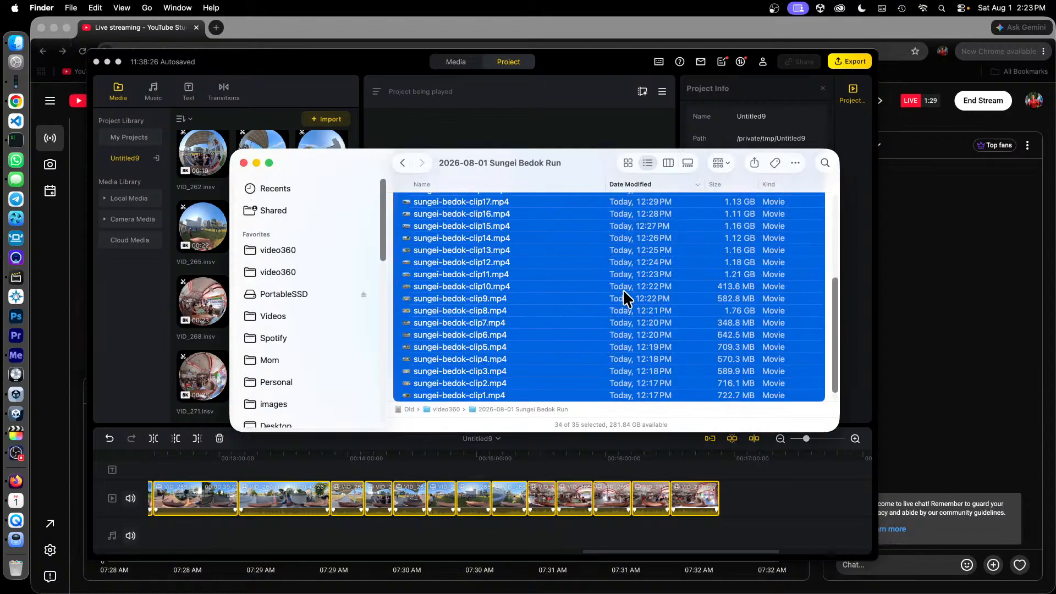
left_click(278, 315)
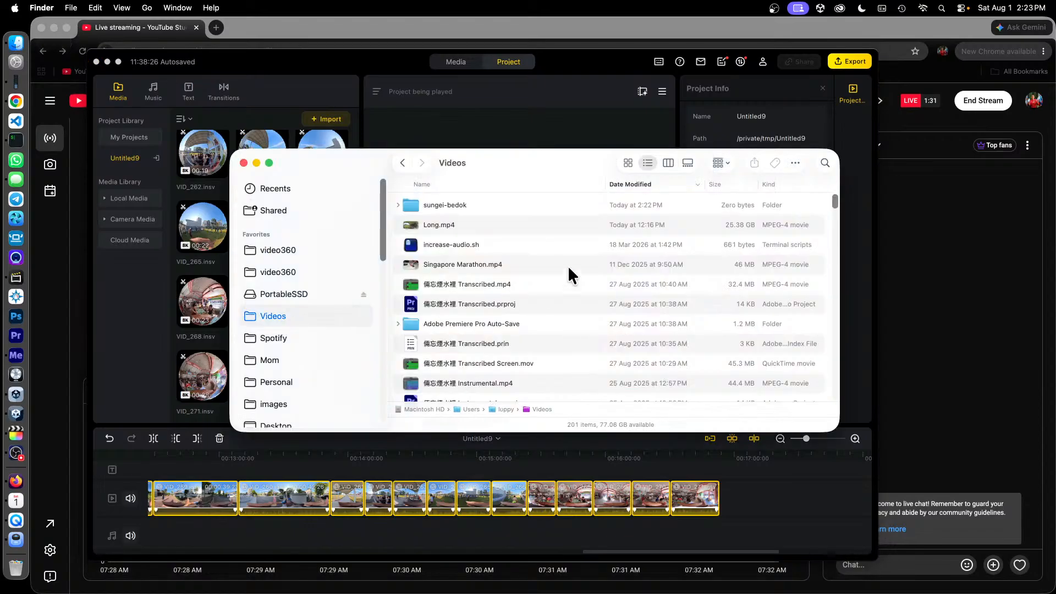
left_click(455, 226)
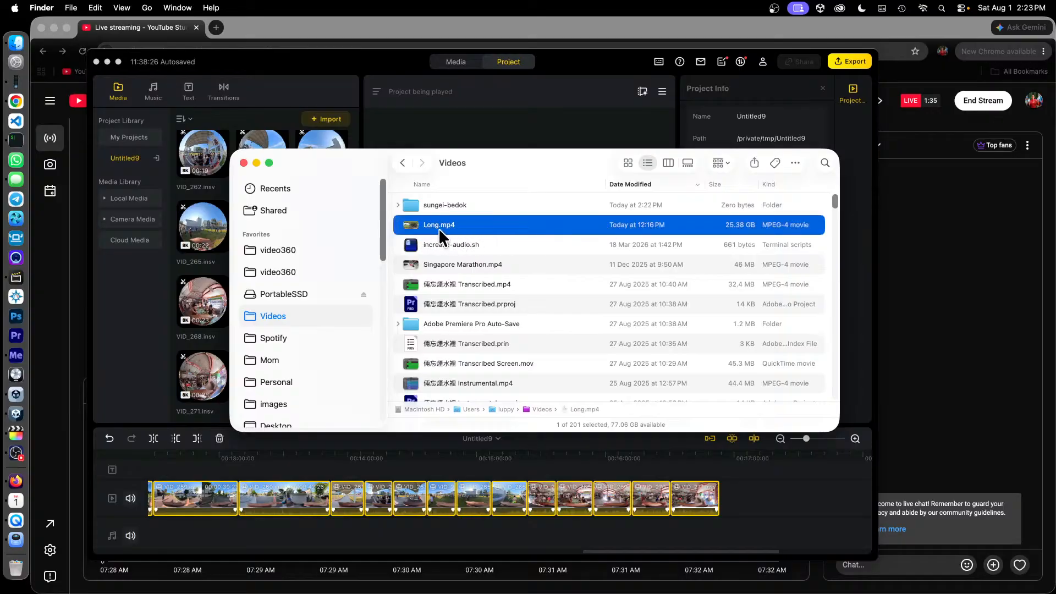
double_click(446, 225)
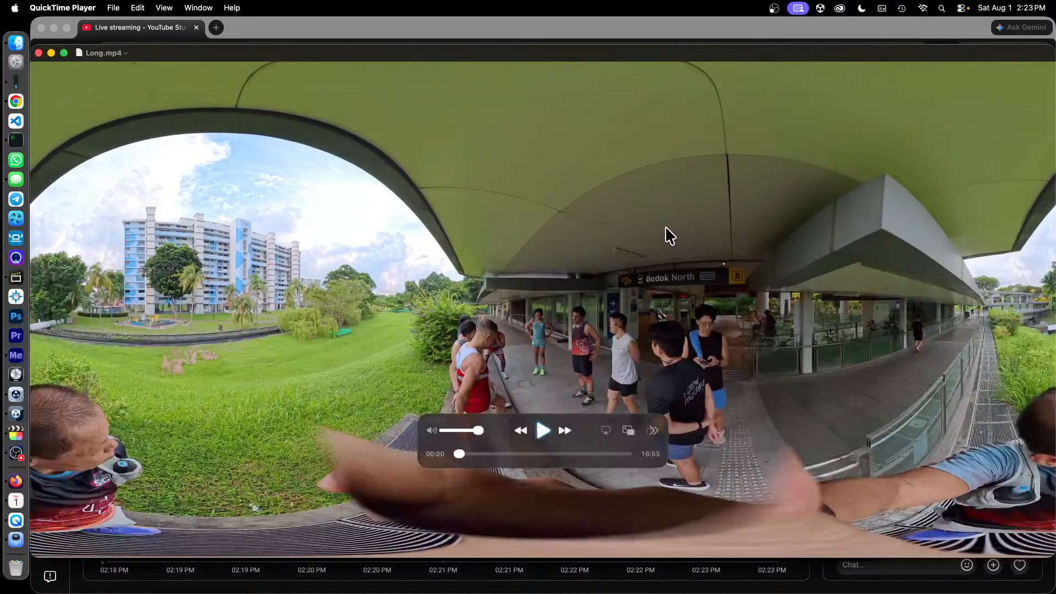
left_click_drag(584, 420, 337, 505)
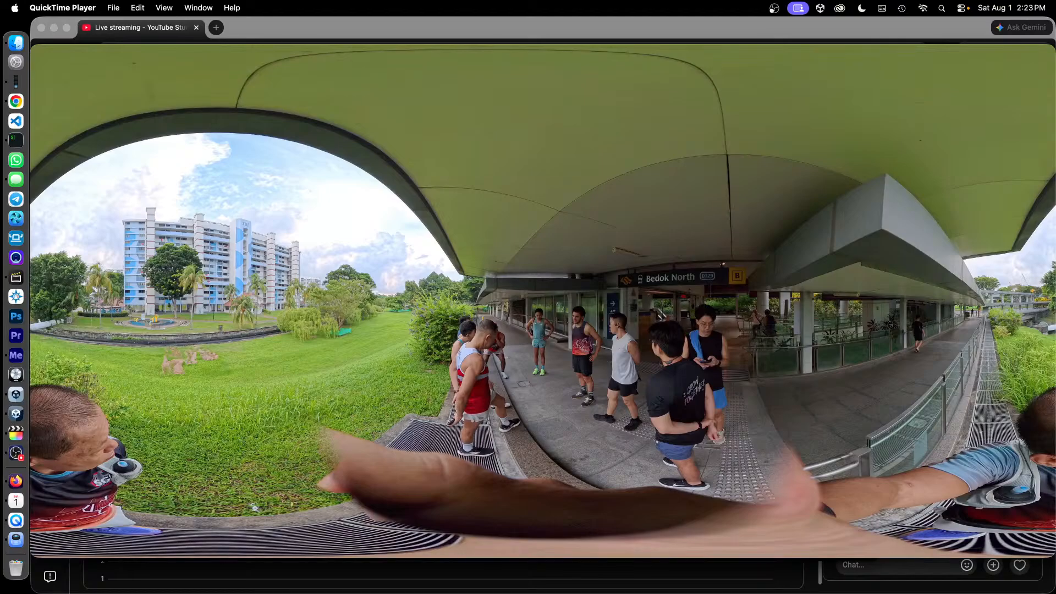
Lower the playback volume to about a third and start playing Long.mp4 from the beginning.
mouse_move(782, 418)
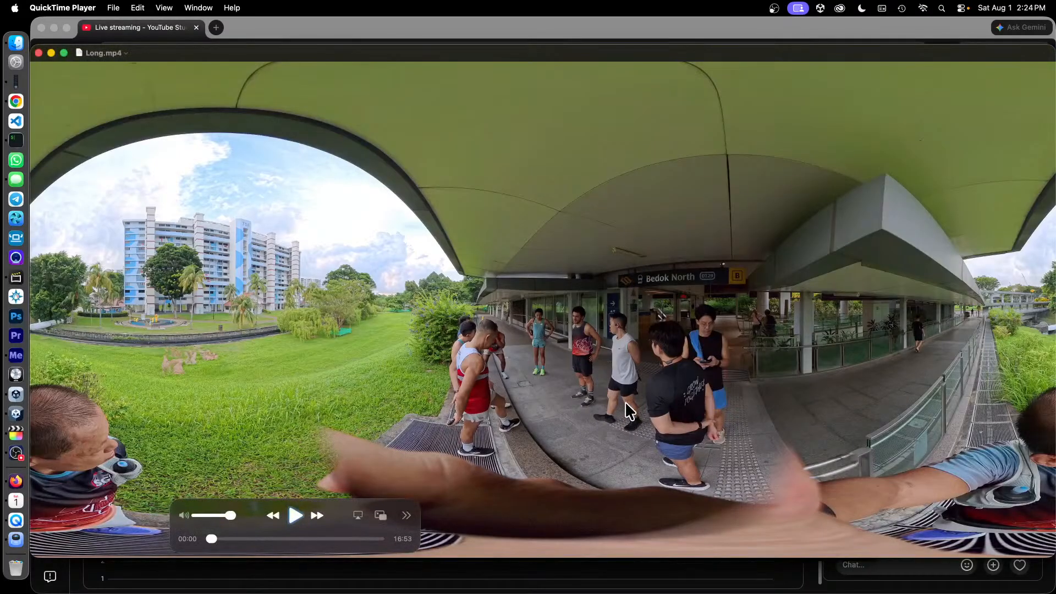
left_click(208, 516)
key("space")
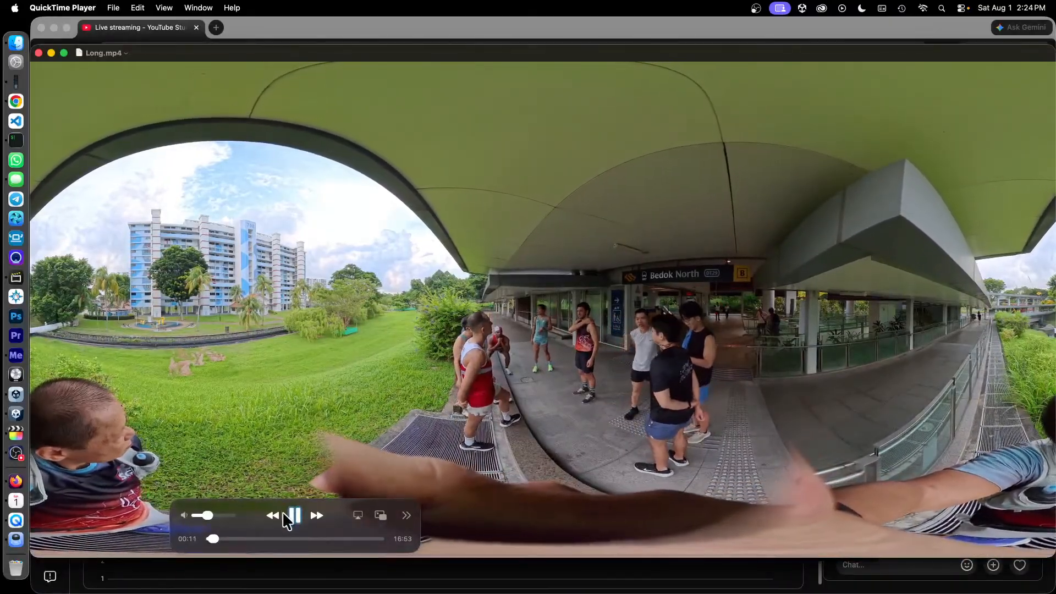
Skim forward through the first part of the 360 footage, from the Bedok North meeting point to about 12:02.
left_click(216, 540)
left_click(219, 540)
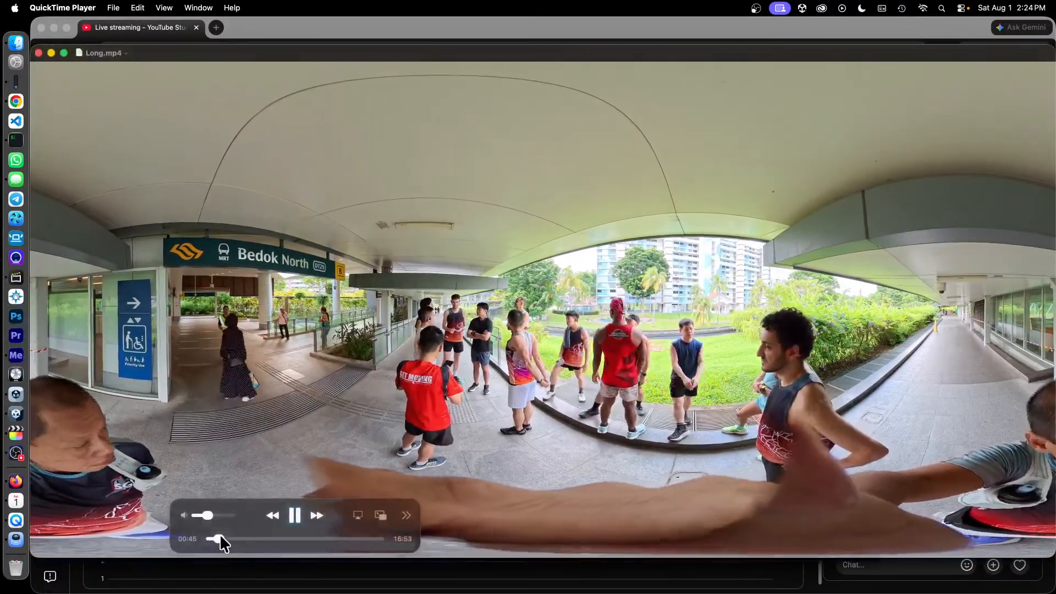
left_click(223, 538)
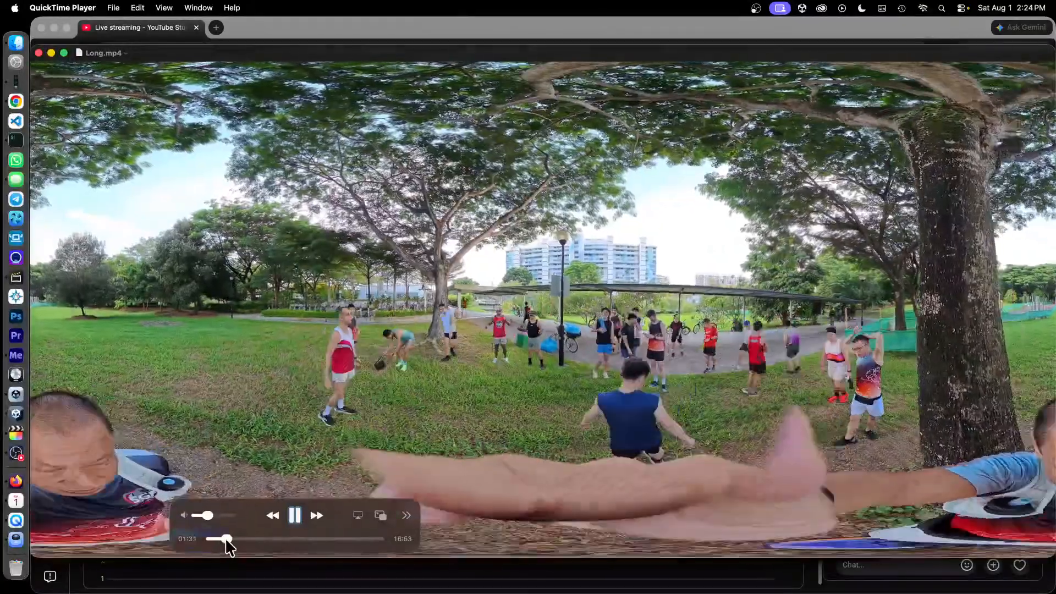
left_click_drag(219, 541, 248, 545)
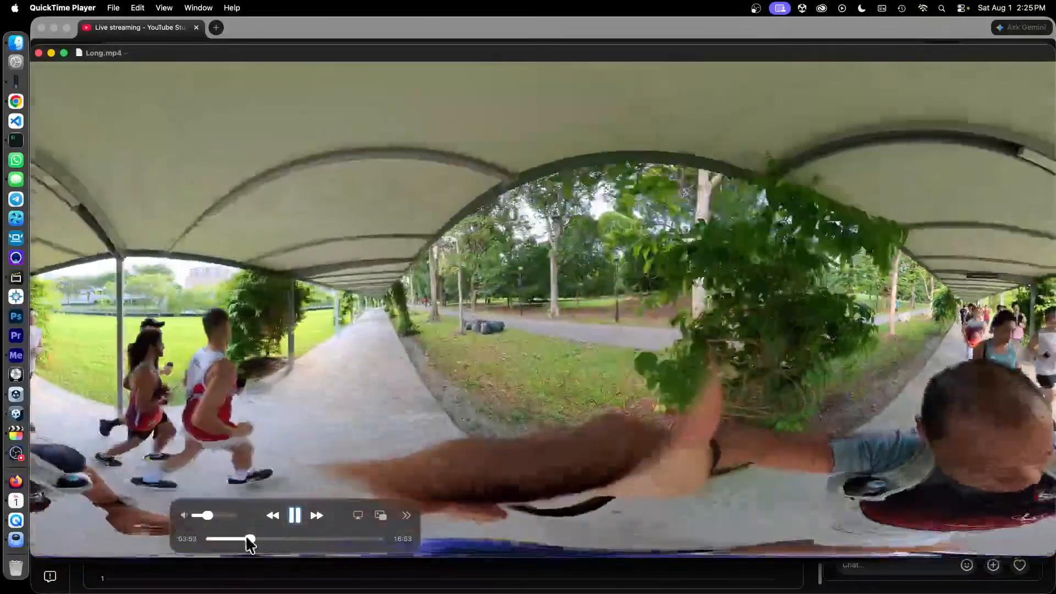
left_click(249, 538)
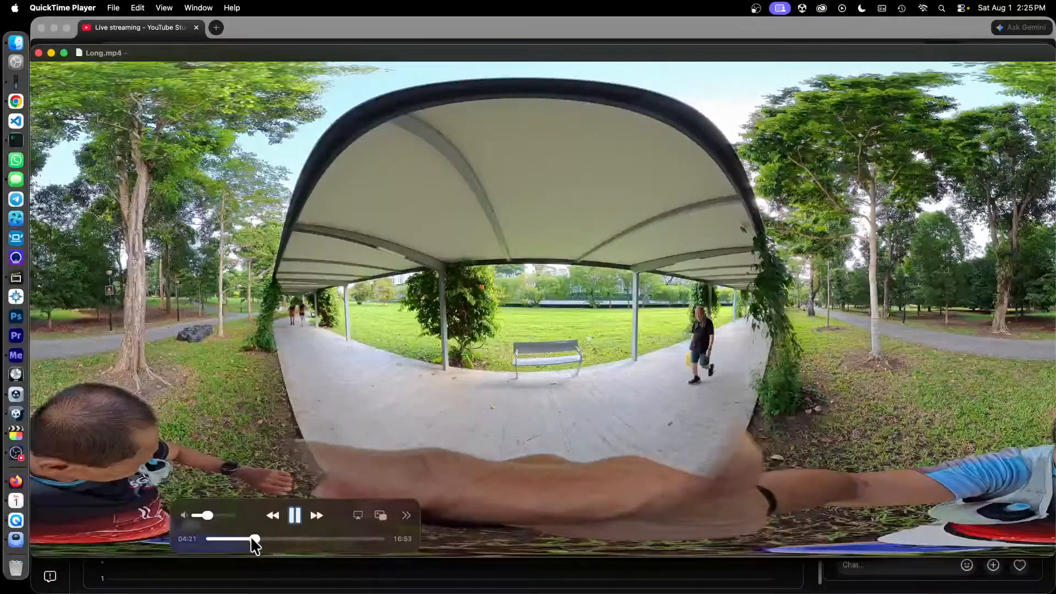
left_click_drag(251, 539, 270, 541)
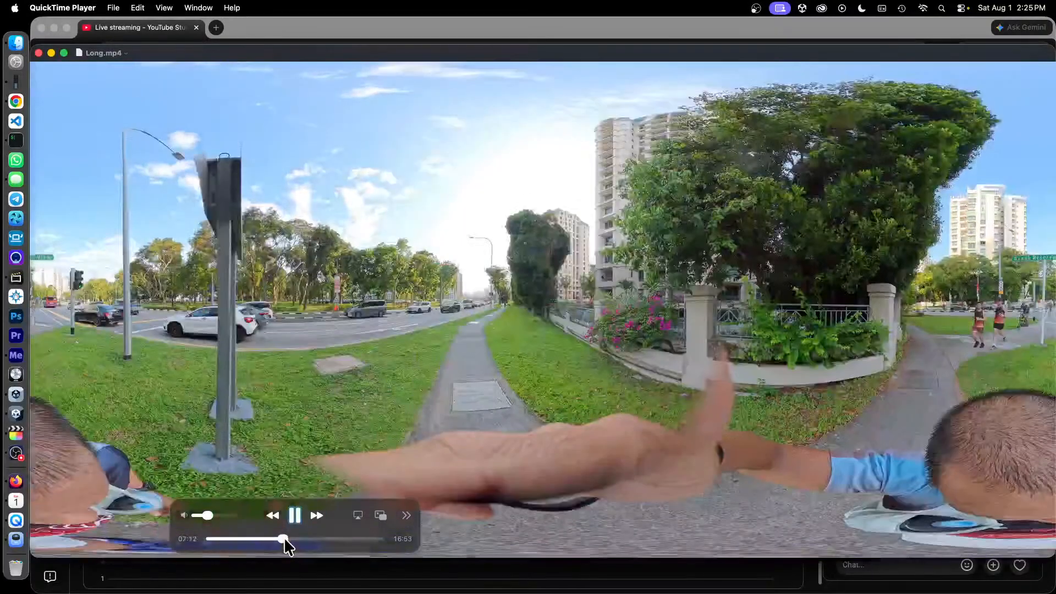
left_click_drag(284, 541, 315, 549)
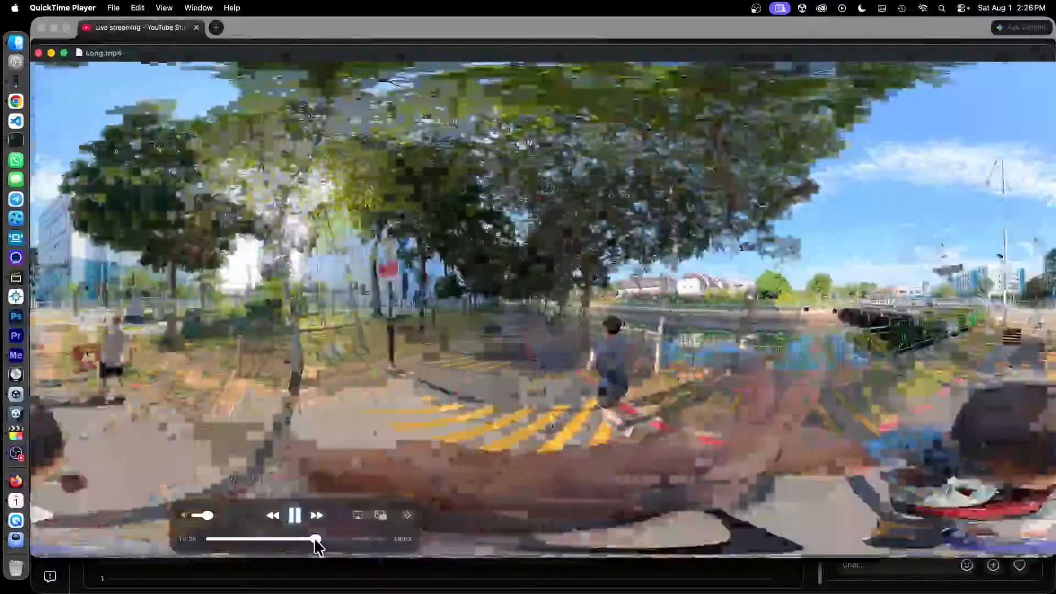
left_click_drag(316, 542, 327, 545)
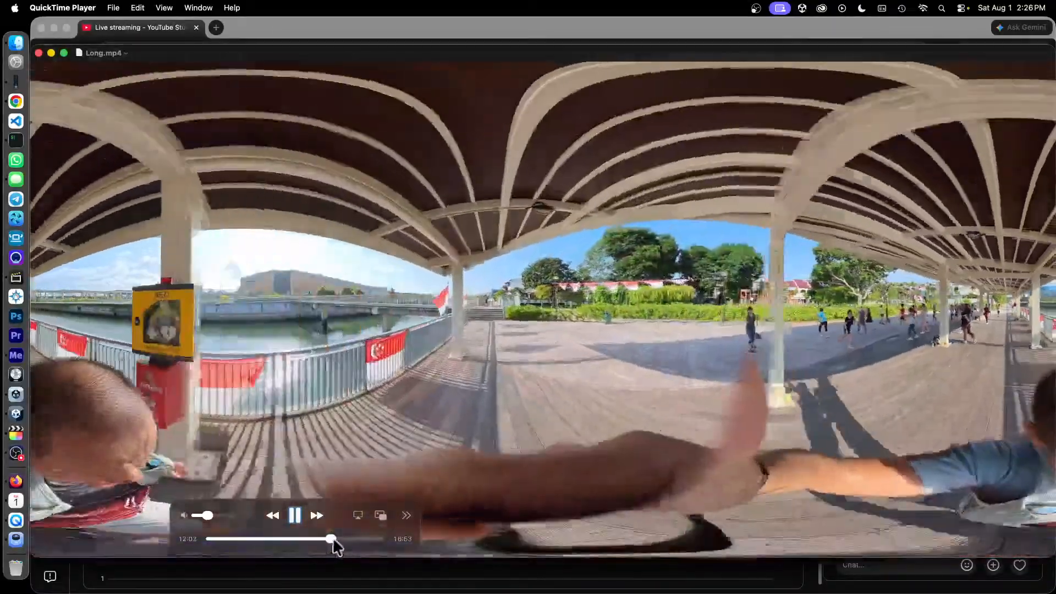
Skim the rest of the run from the residential streets to the food centre, pausing at about 15:44.
left_click(334, 539)
left_click(338, 539)
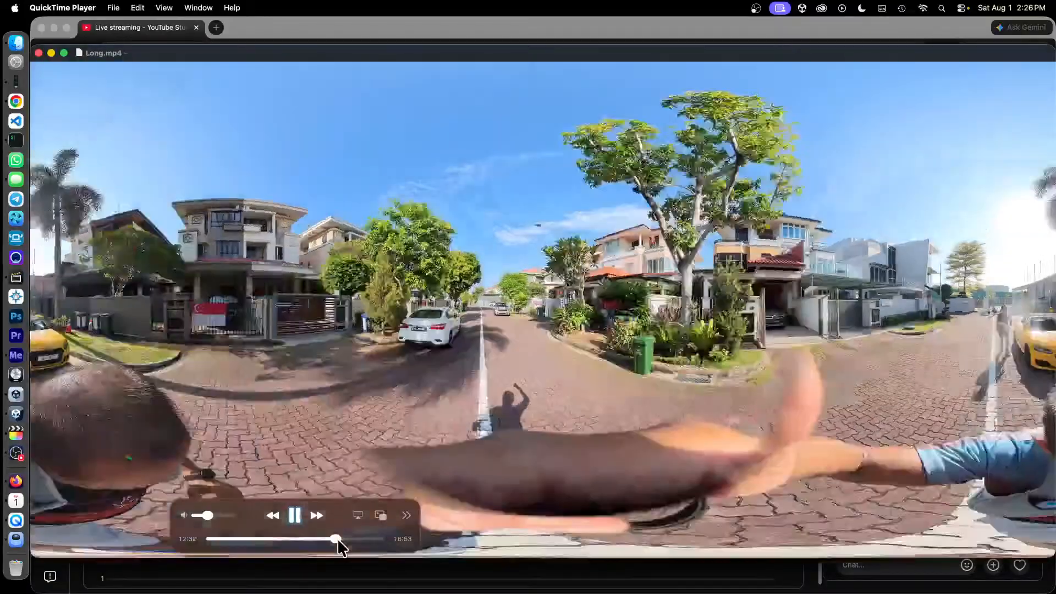
left_click(339, 540)
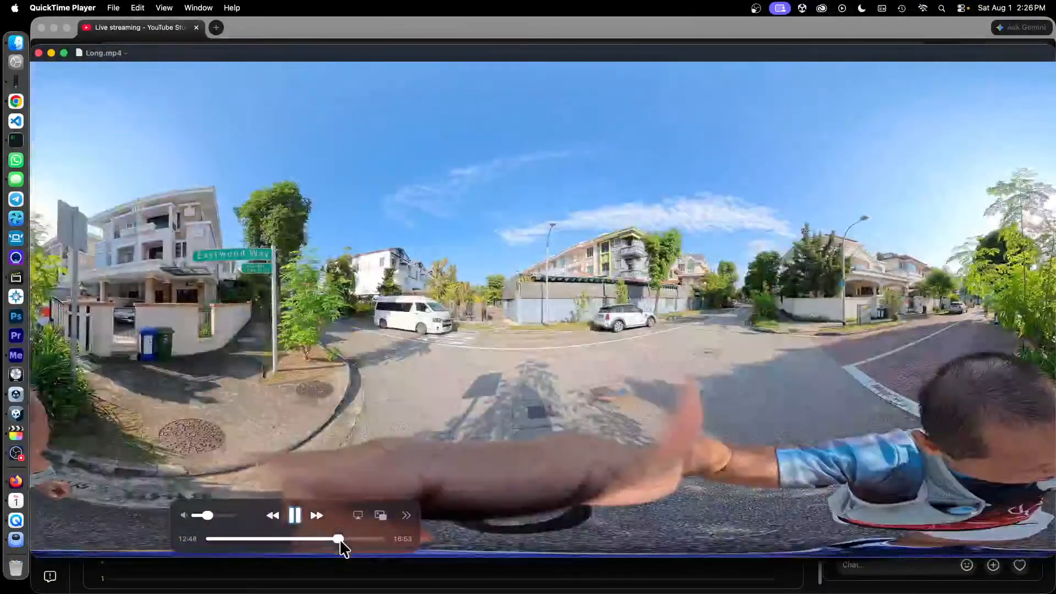
left_click(341, 539)
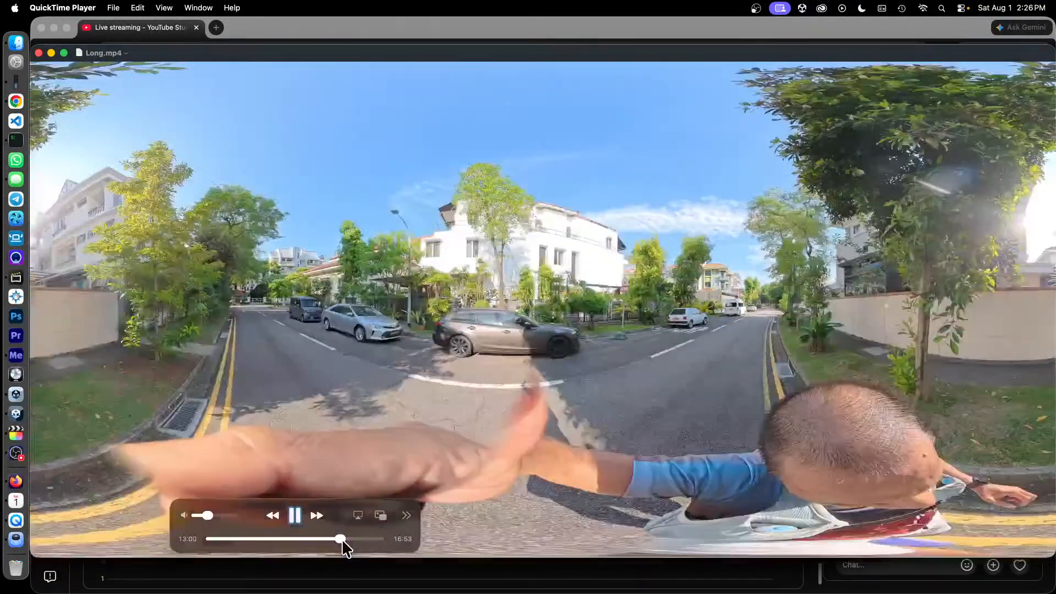
left_click(344, 539)
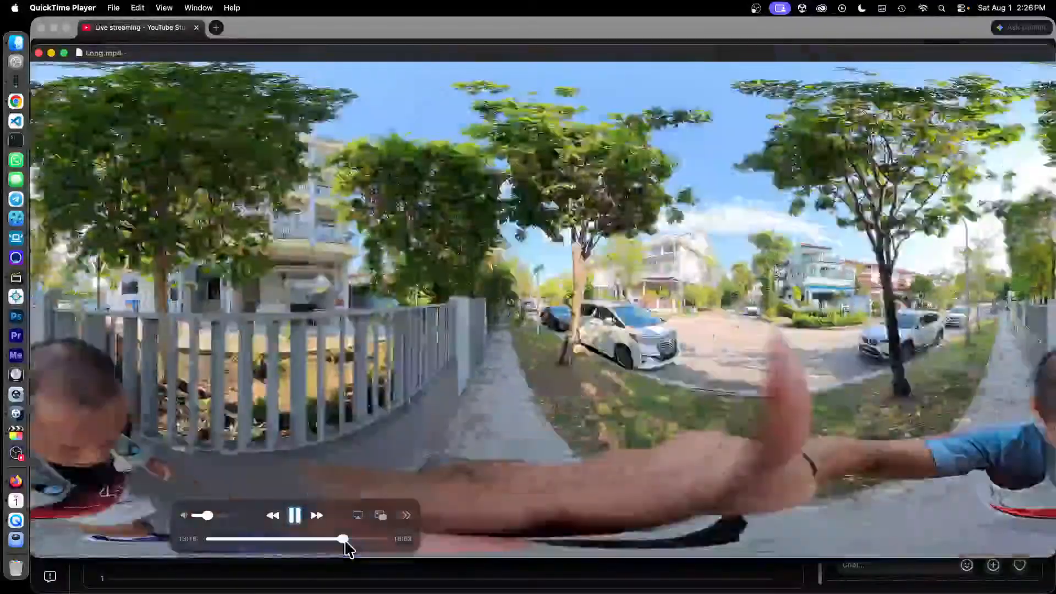
left_click_drag(345, 541, 357, 546)
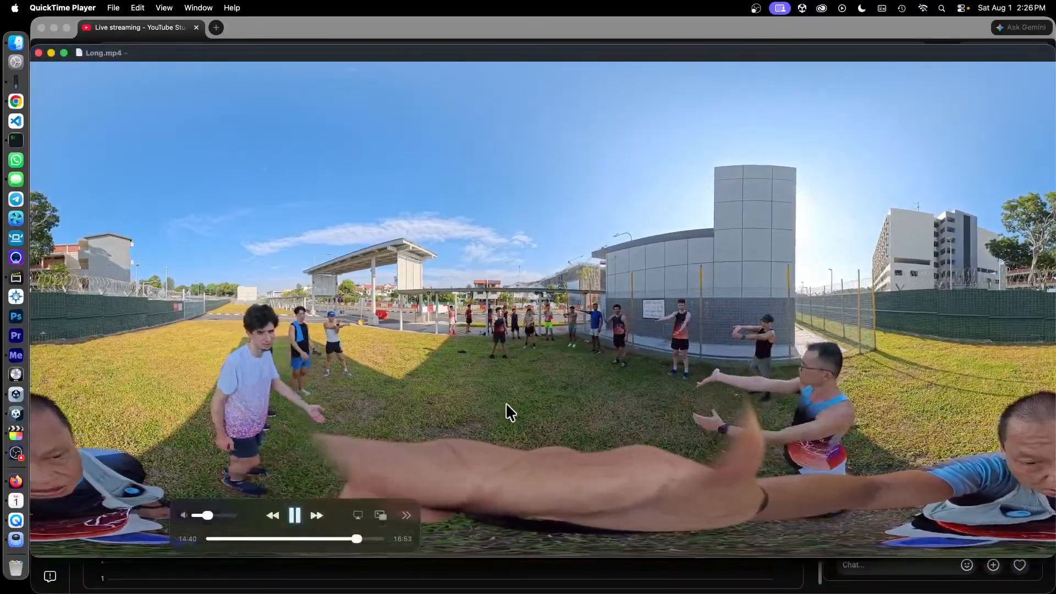
left_click_drag(361, 544, 368, 544)
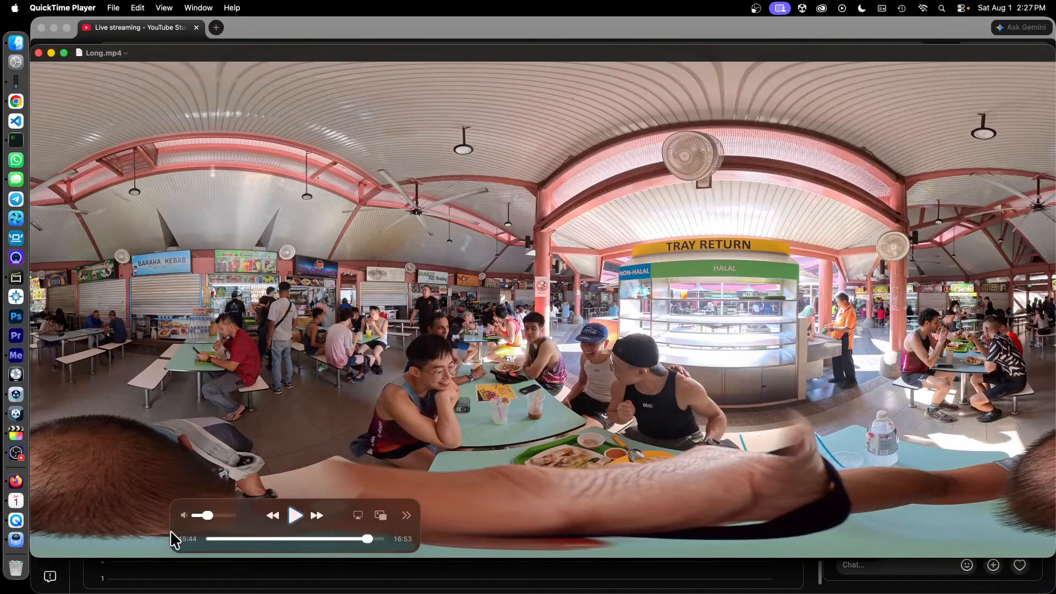
Go back to about 10:01 in the footage and resume playback from there.
left_click_drag(217, 538, 313, 545)
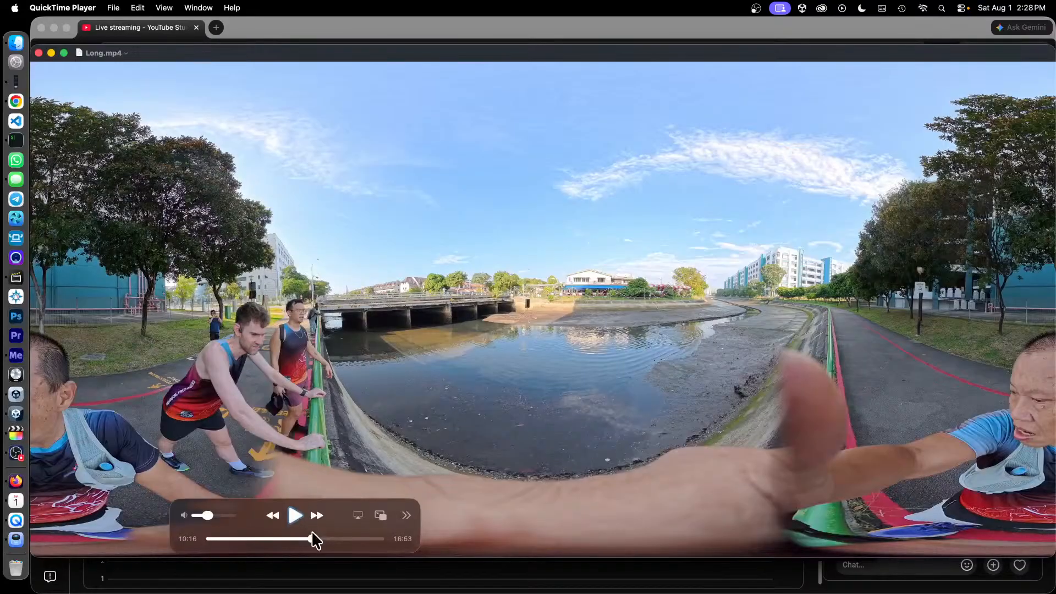
left_click_drag(312, 533, 312, 538)
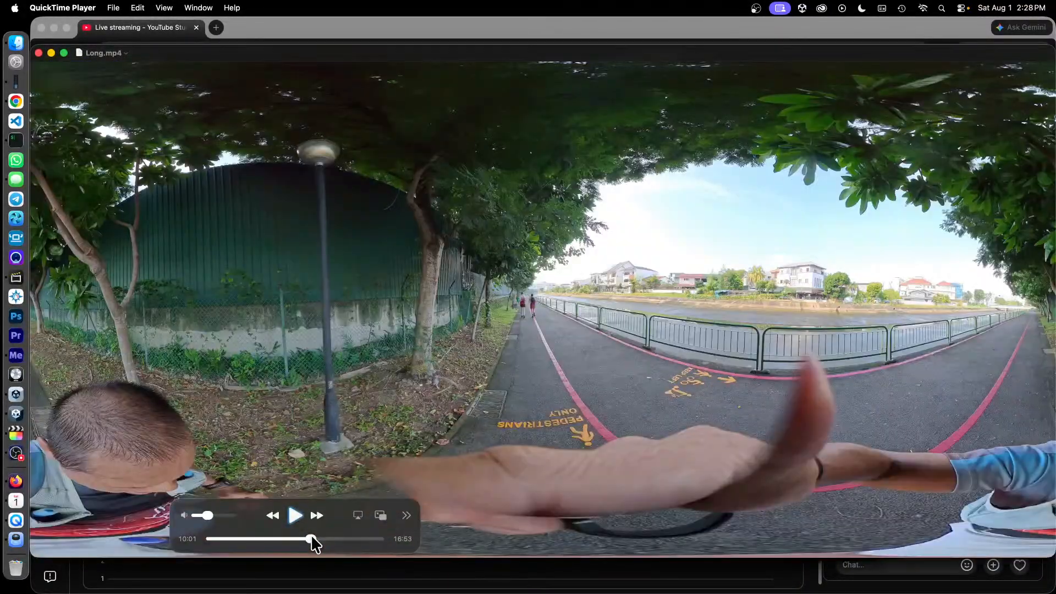
key("space")
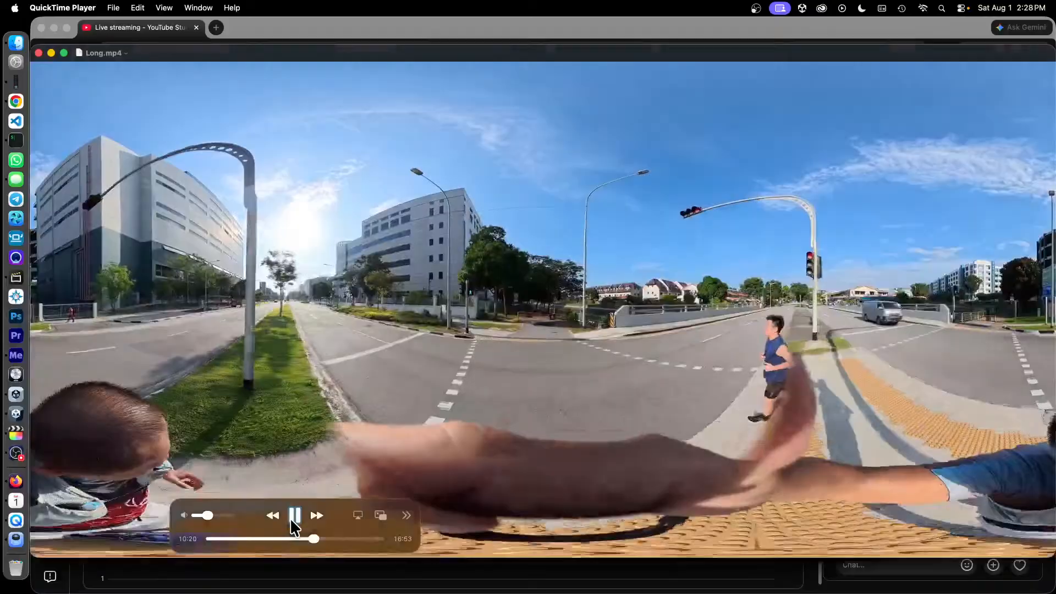
Pause Long.mp4, skip ahead to about 14:02 and close the video.
left_click(293, 518)
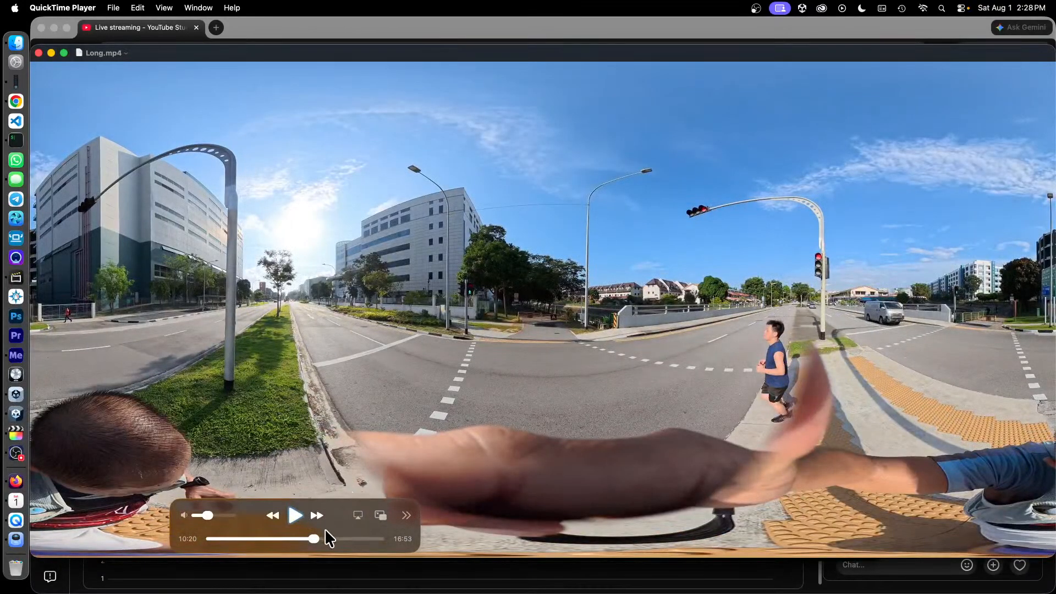
left_click_drag(319, 540, 357, 545)
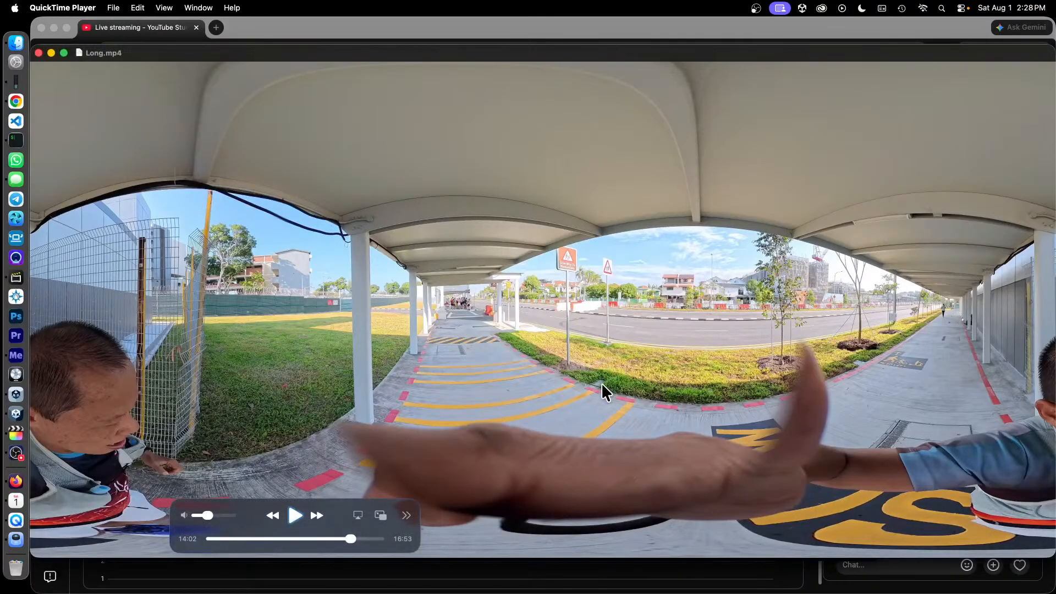
left_click(39, 53)
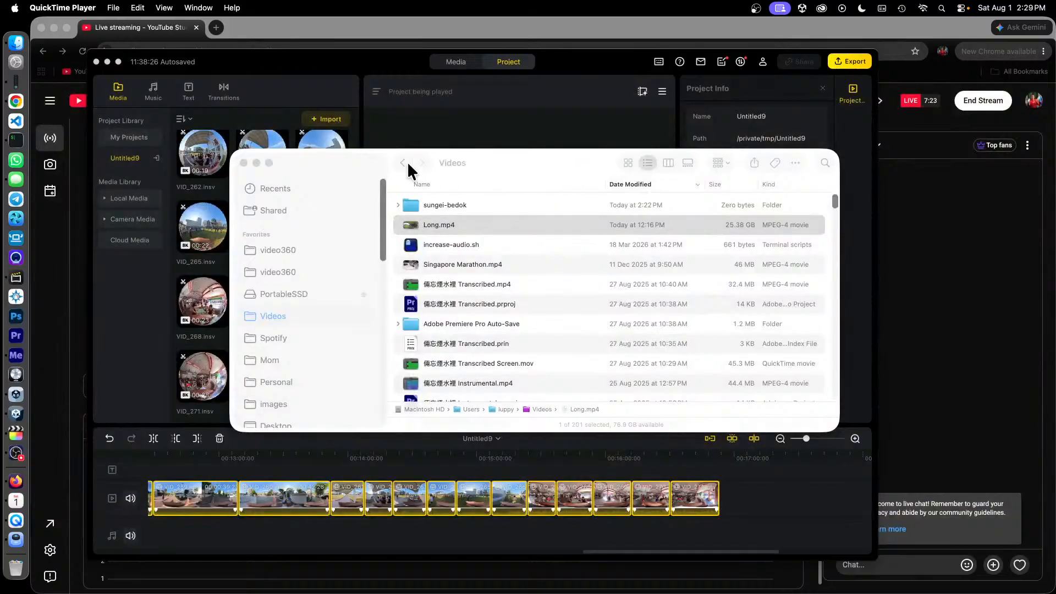
Quit Insta360 Studio, switch to Final Cut Pro and close the Videos folder window.
left_click(396, 60)
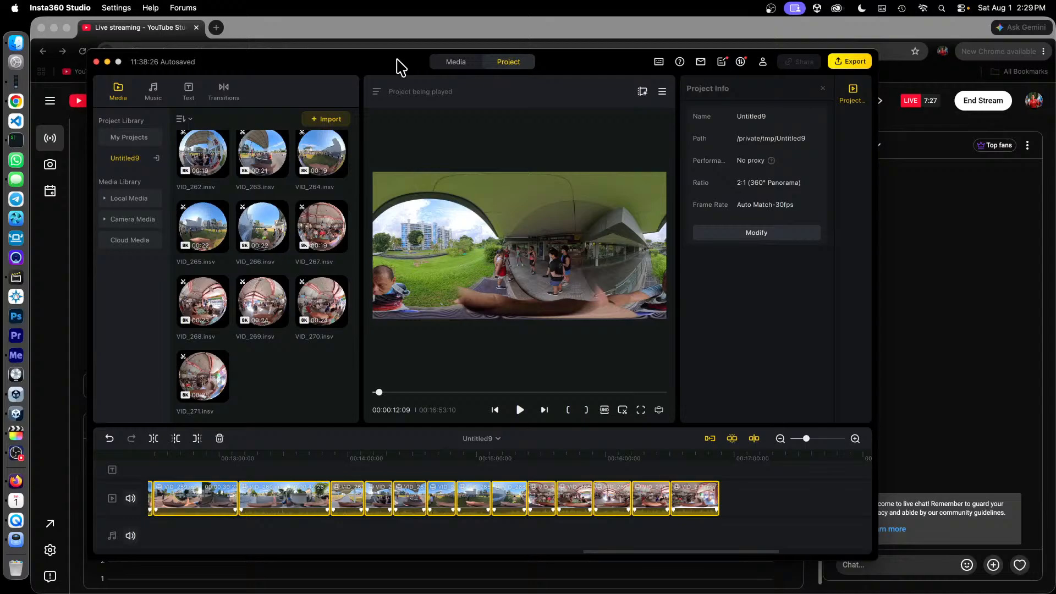
key("super+q")
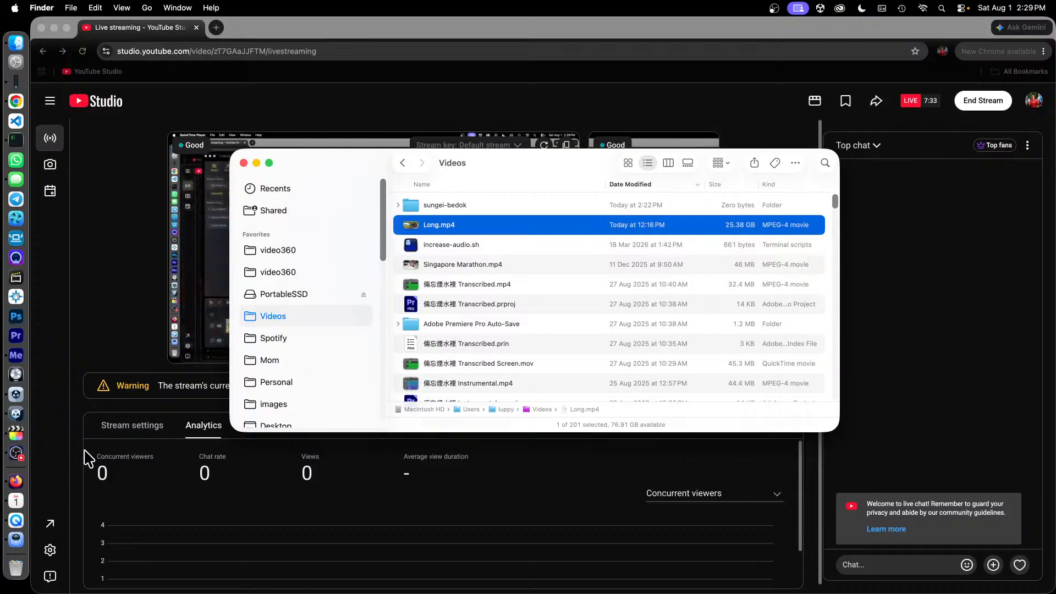
left_click(20, 435)
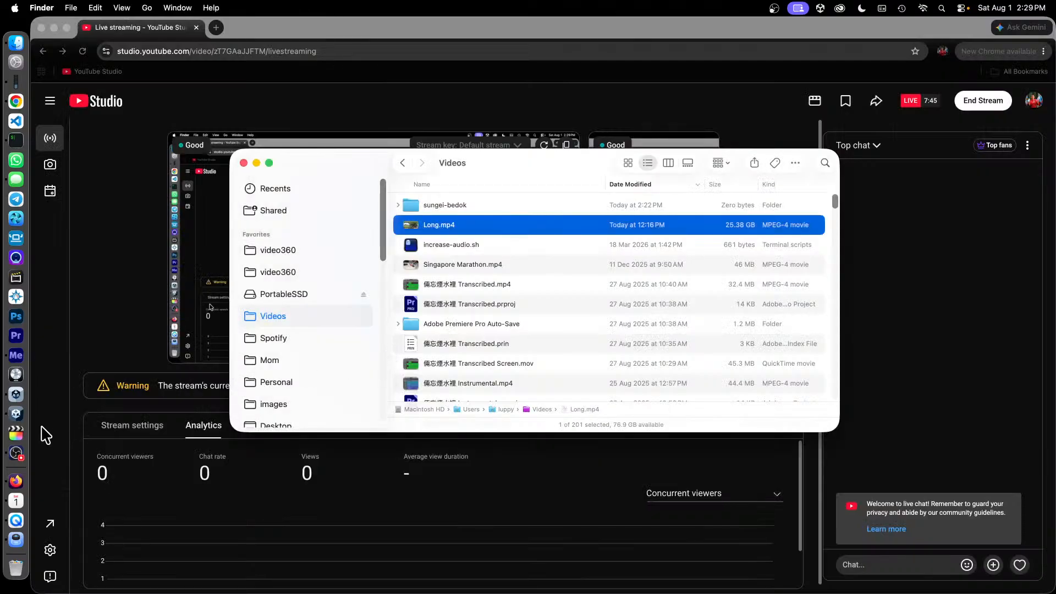
left_click(18, 433)
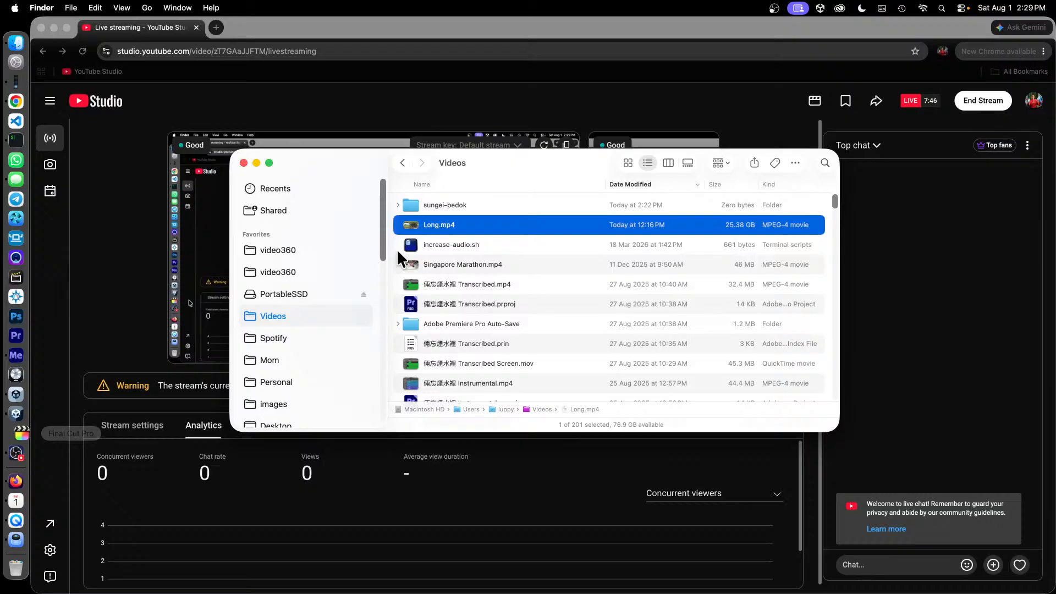
left_click(242, 161)
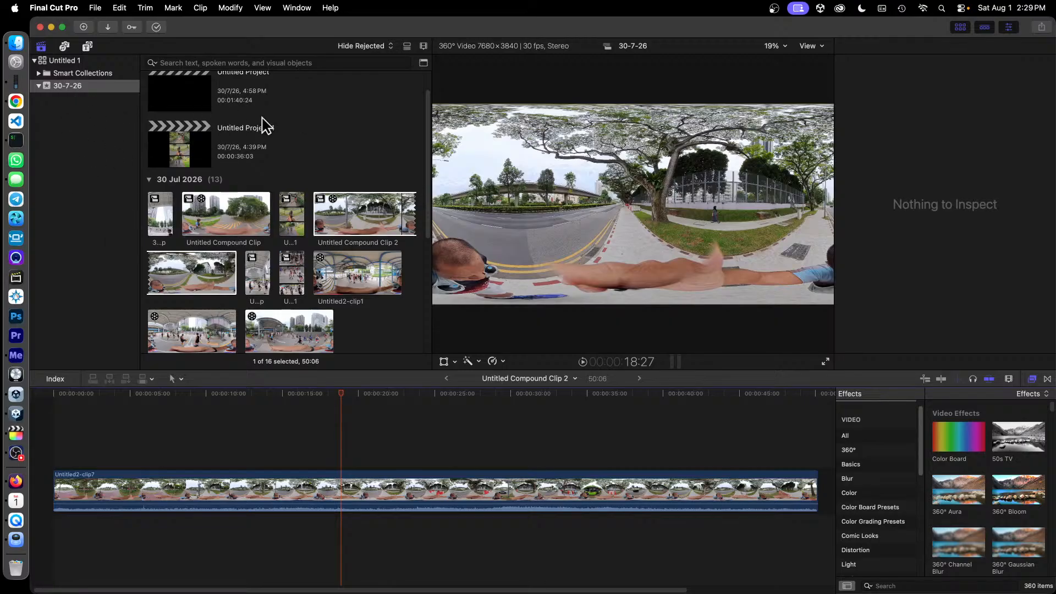
Close the Untitled 1 library and start creating a new library.
left_click(95, 8)
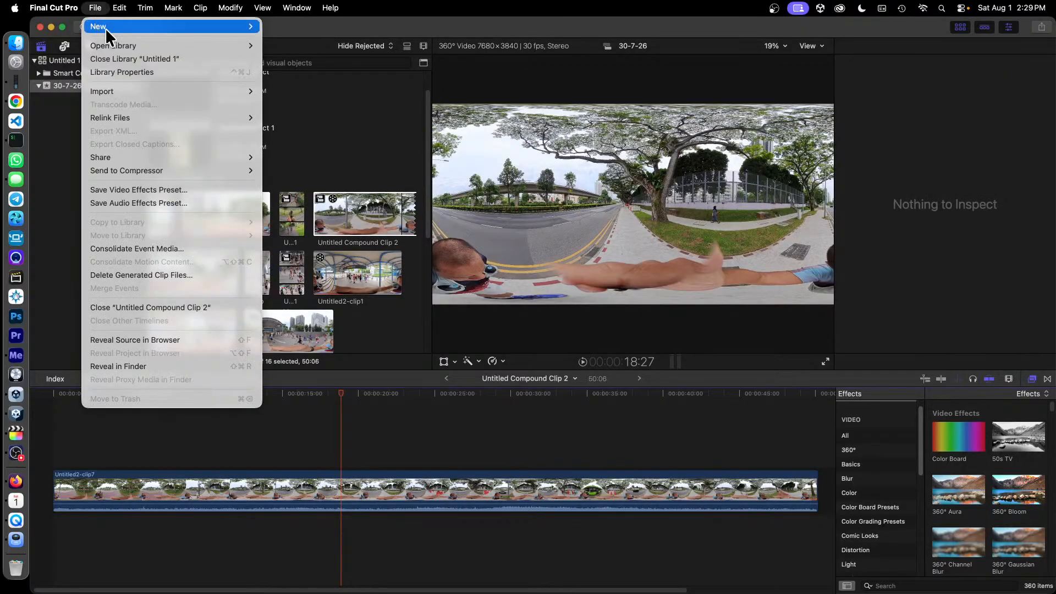
left_click(155, 56)
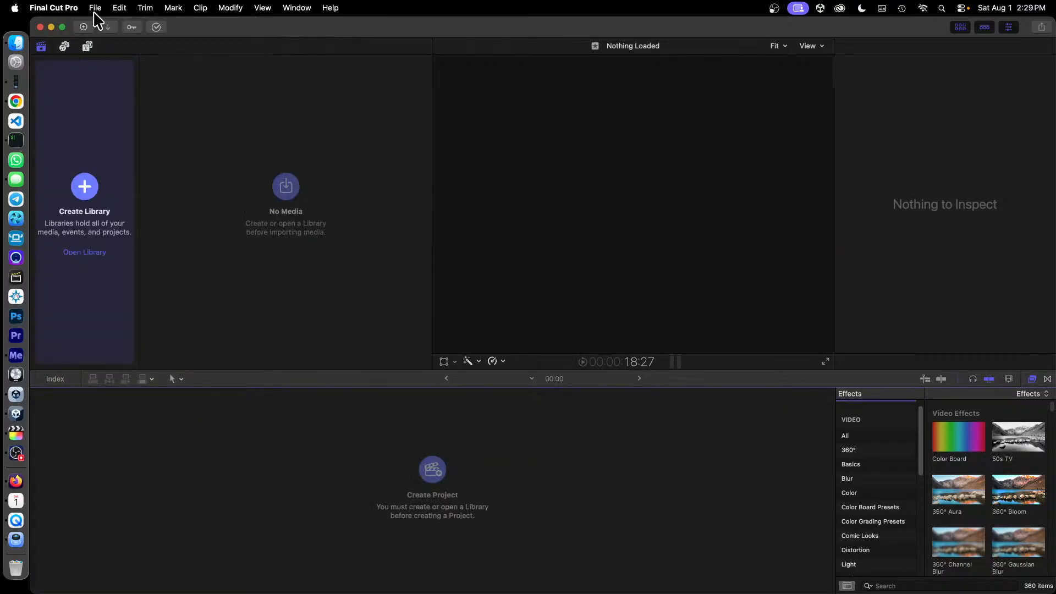
left_click(94, 10)
mouse_move(107, 26)
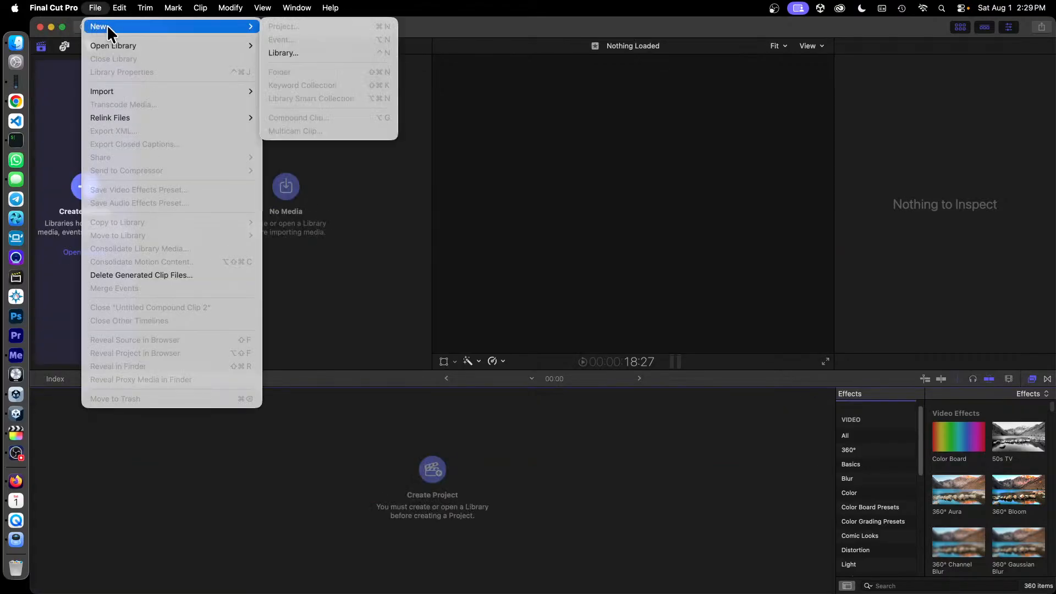
left_click(321, 52)
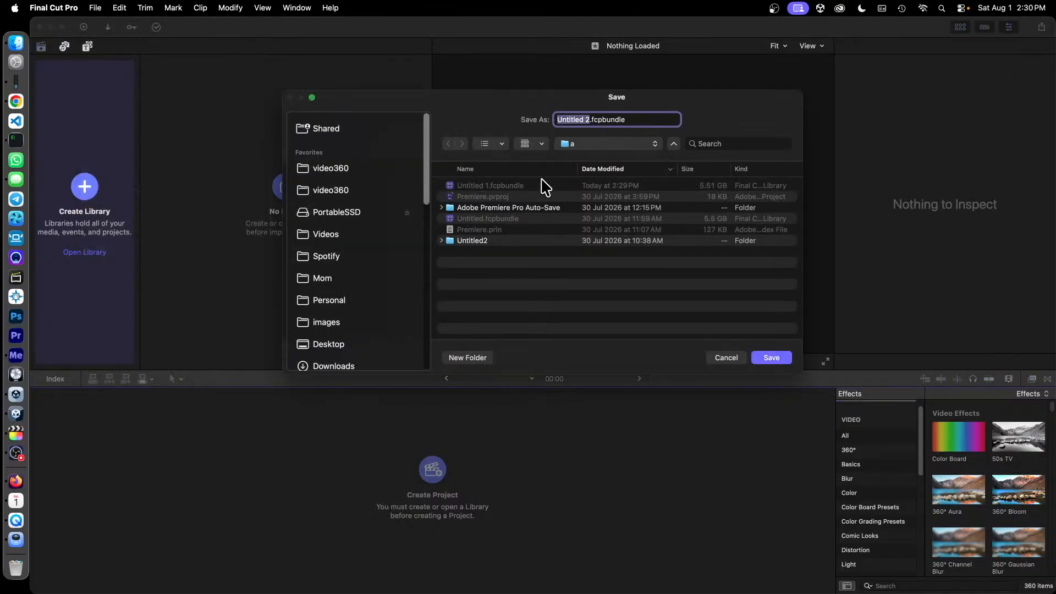
Create a folder named Final Cut Pro inside the 2026-08-01 Sungei Bedok Run folder in video360 for the new library.
left_click(352, 175)
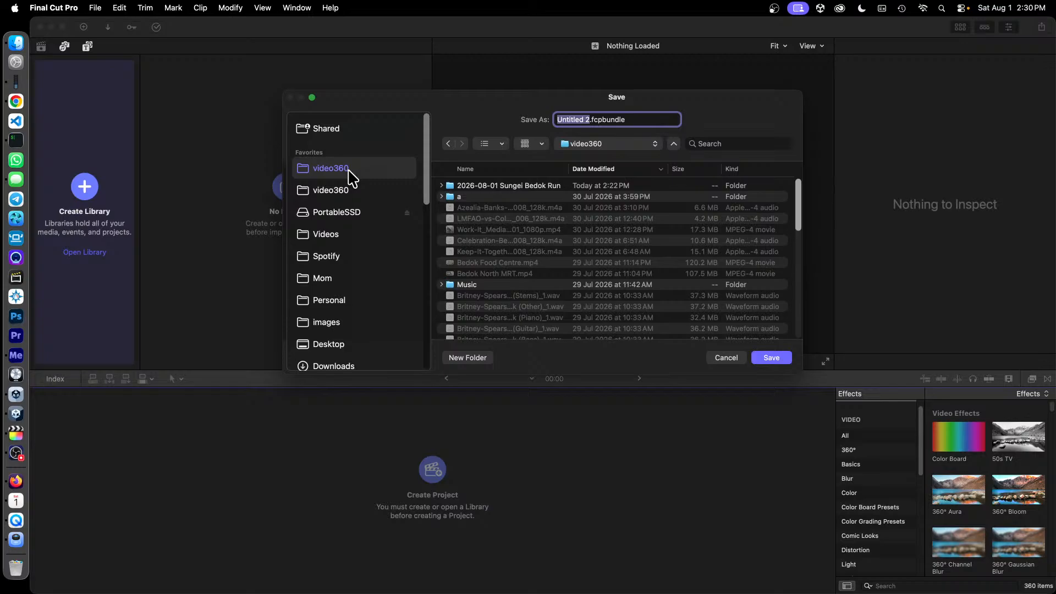
double_click(525, 190)
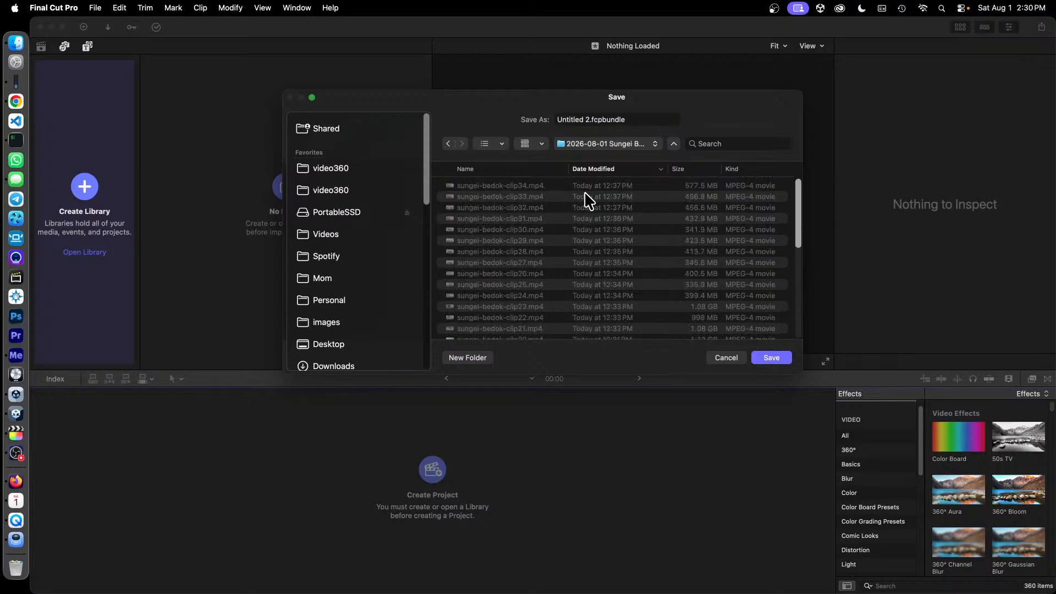
left_click(469, 358)
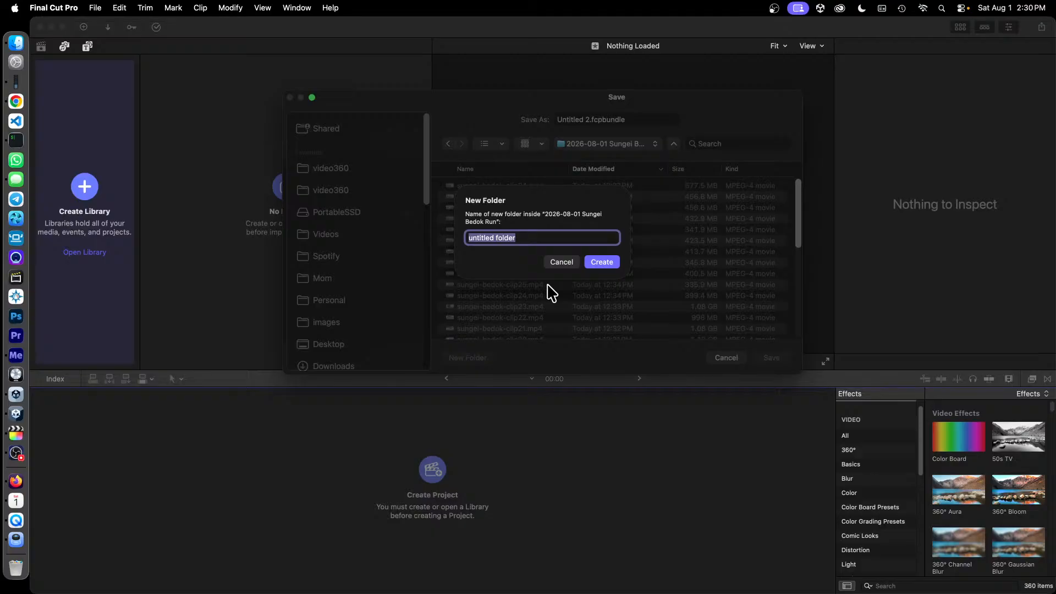
type("Final Cut Pro")
left_click(599, 263)
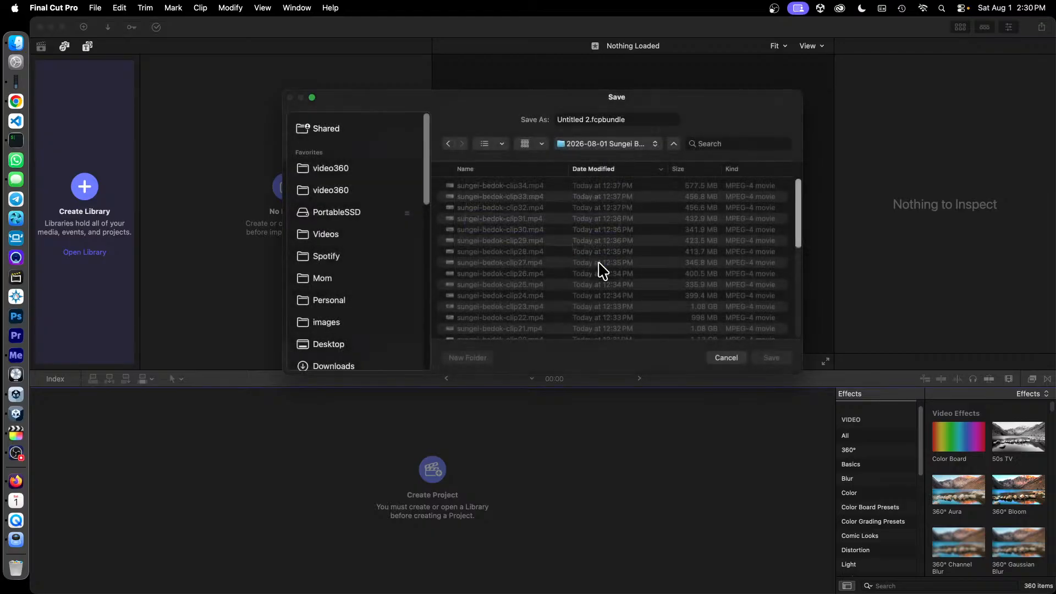
left_click(615, 145)
left_click(609, 158)
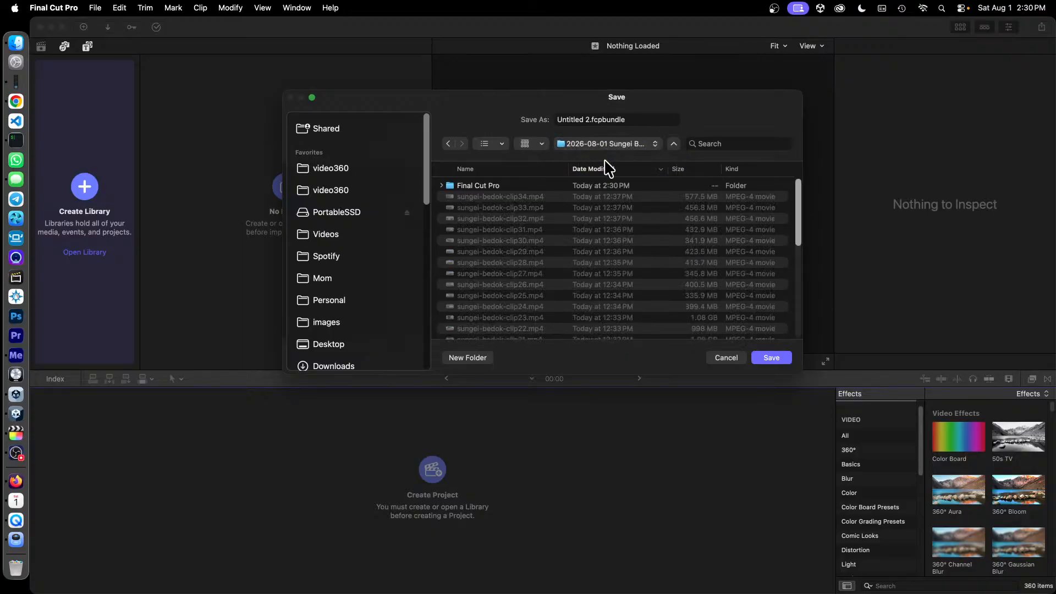
Check the contents of the Premiere subfolder in the Sungei Bedok run folder and return to the run folder.
scroll(531, 212, "down", 10)
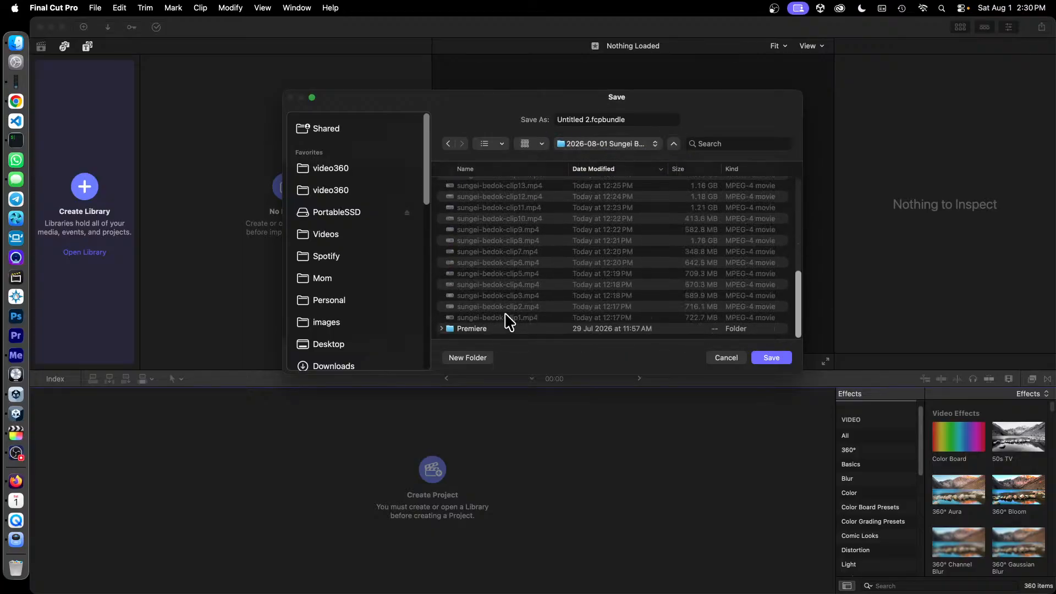
double_click(511, 328)
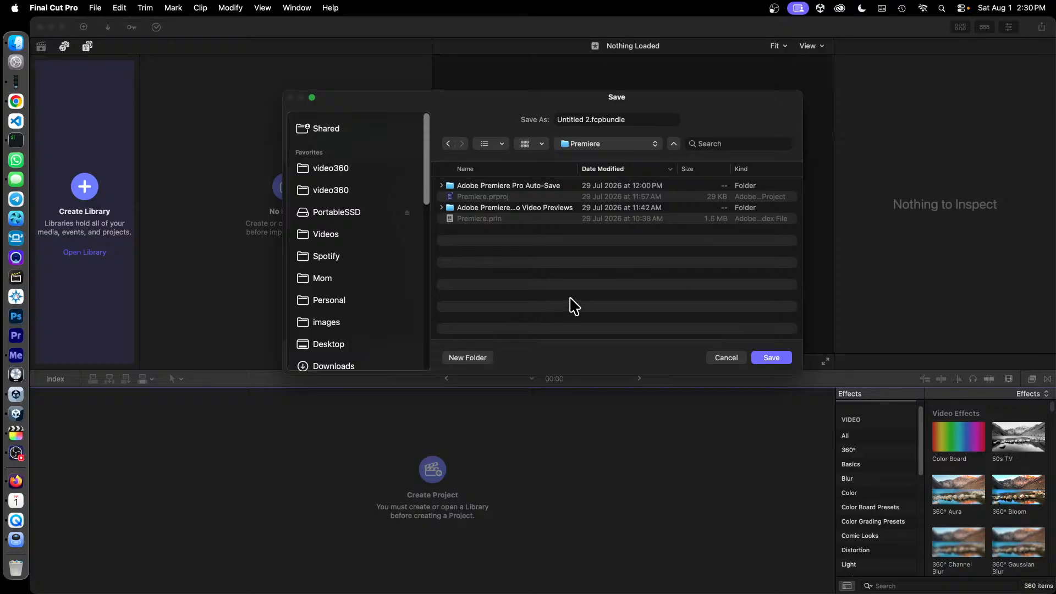
left_click(449, 145)
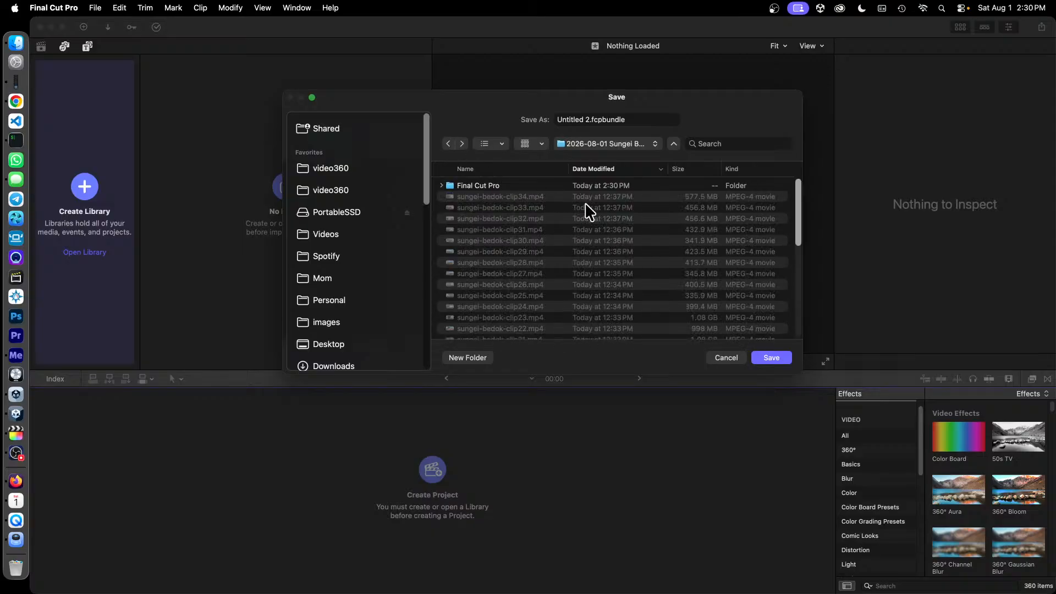
Save the new library as Library in the Final Cut Pro subfolder of the run folder.
left_click(539, 186)
double_click(539, 186)
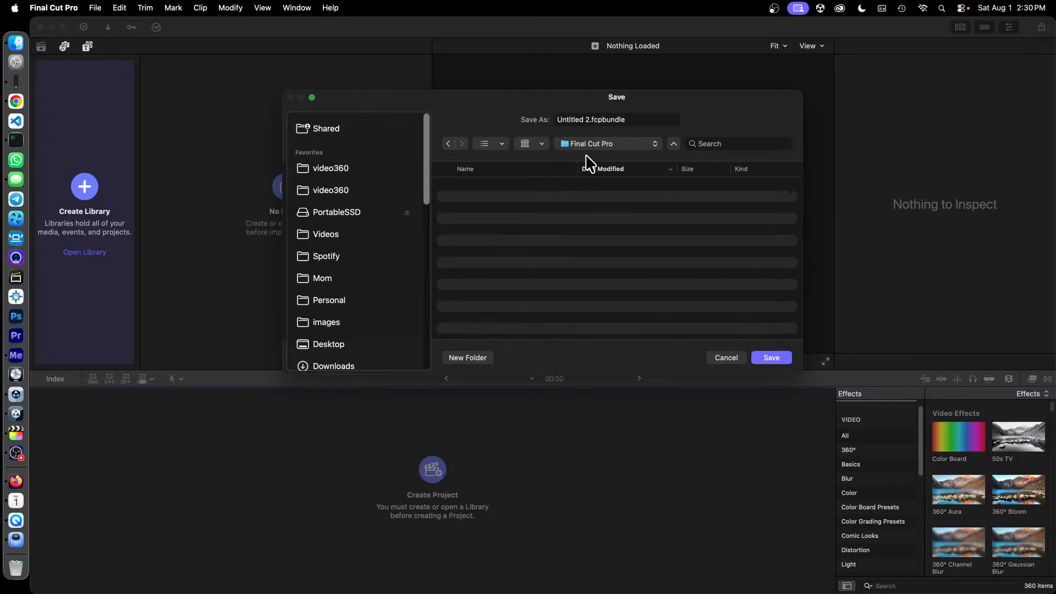
left_click(586, 119)
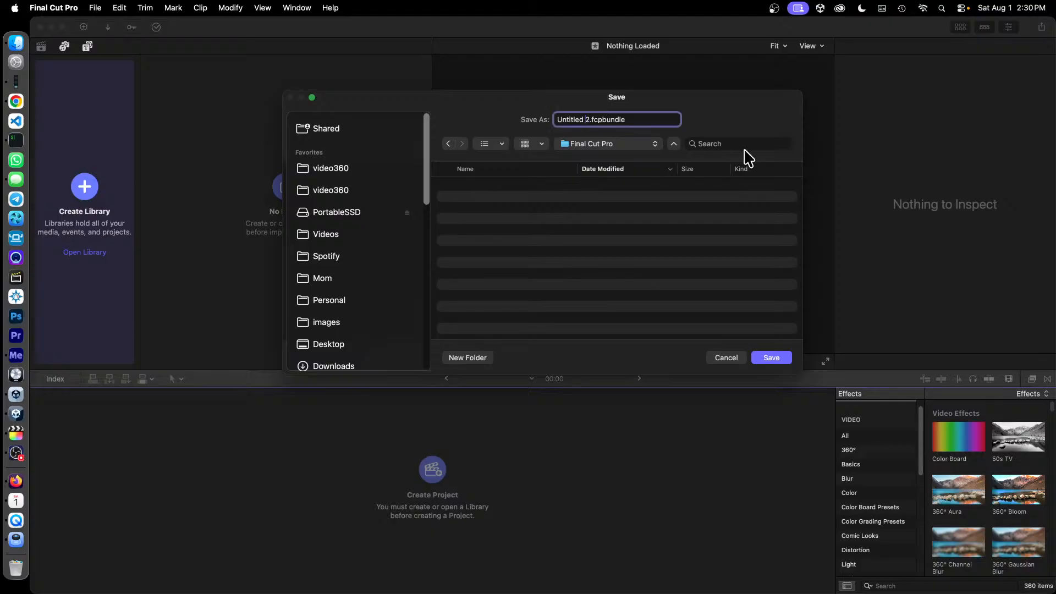
key("shift+super+Left")
type("Library")
left_click(772, 358)
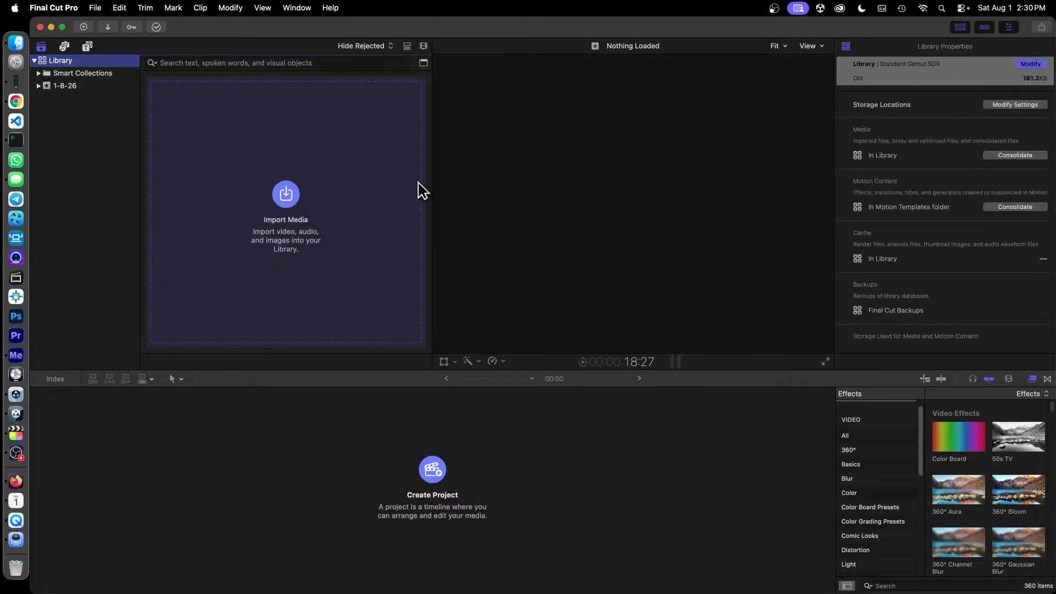
Start importing media into the new library.
left_click(286, 196)
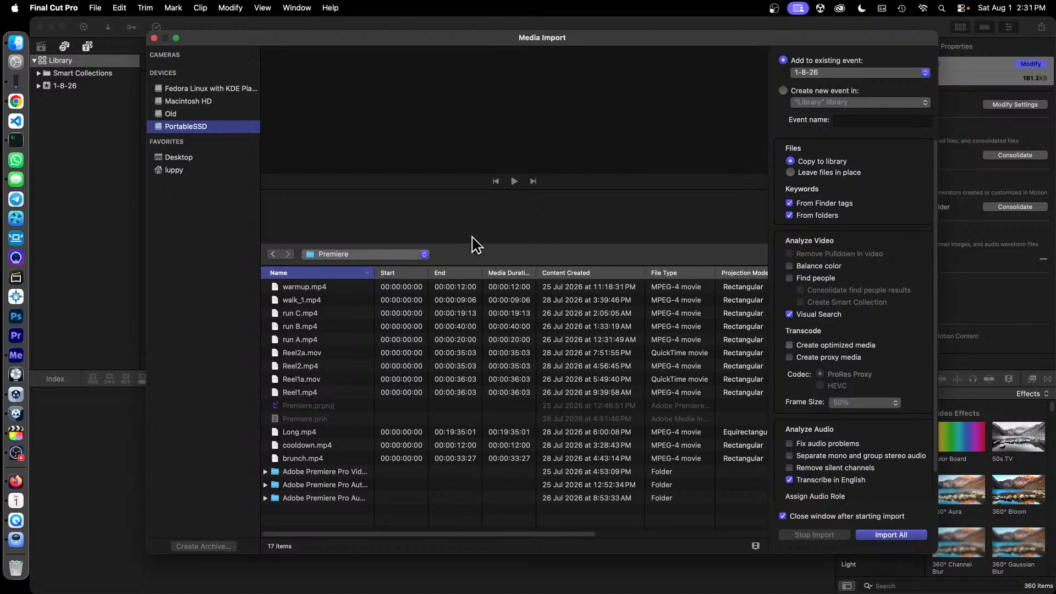
left_click(382, 254)
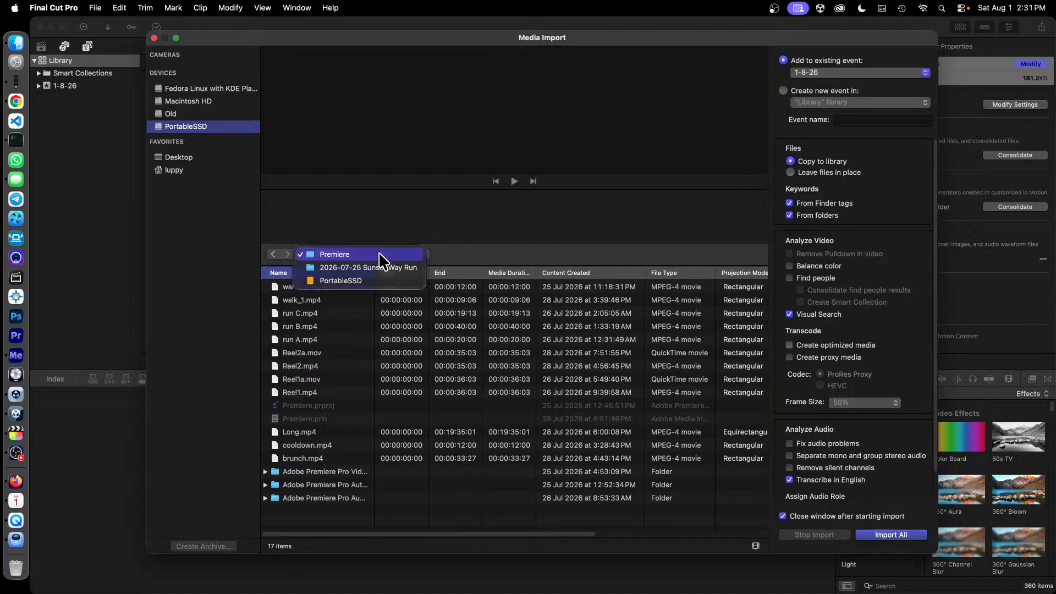
left_click(385, 268)
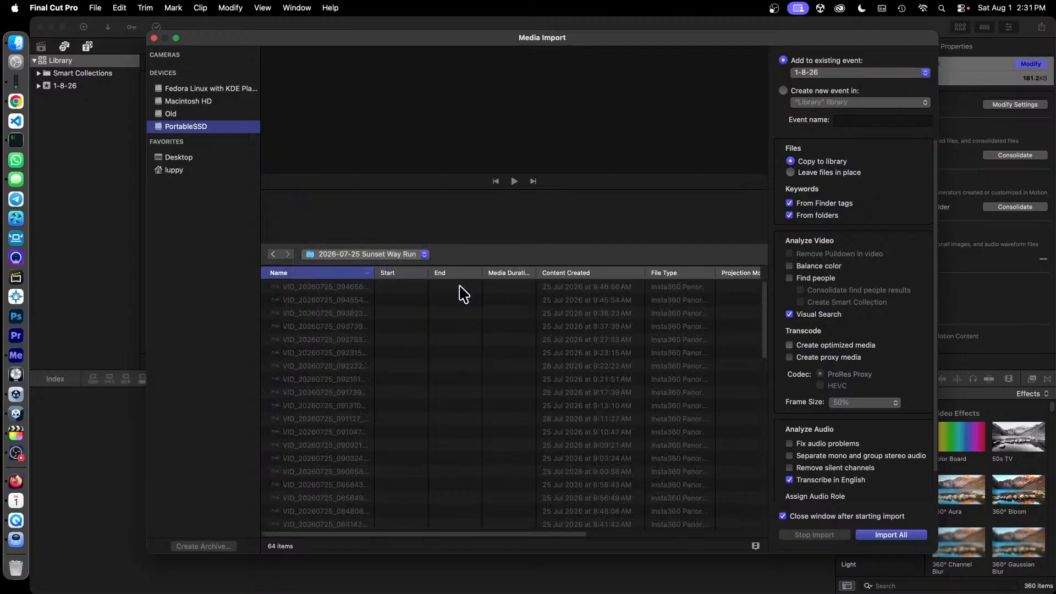
left_click(388, 255)
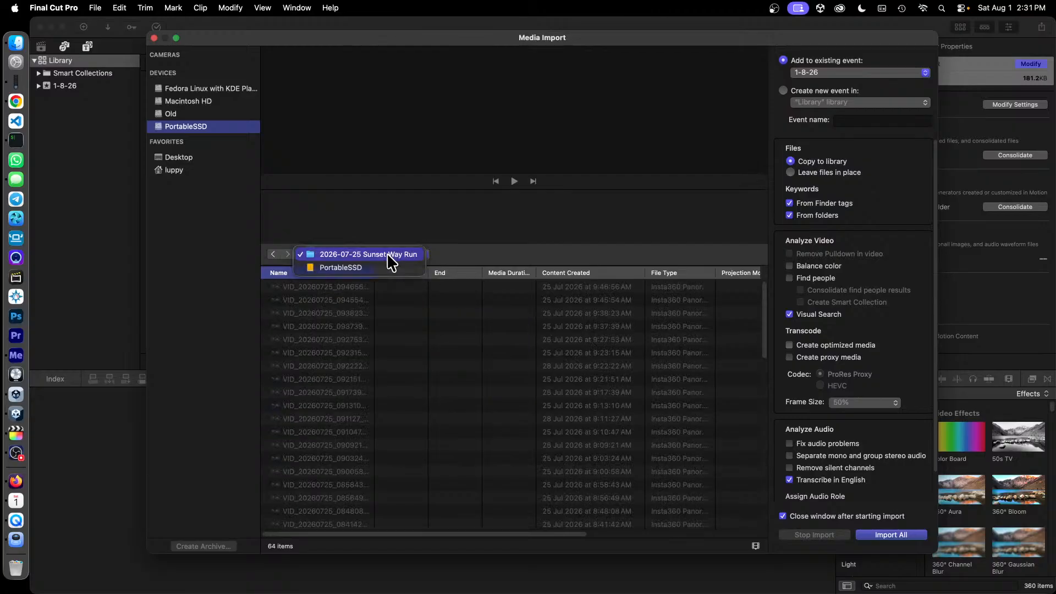
left_click(388, 256)
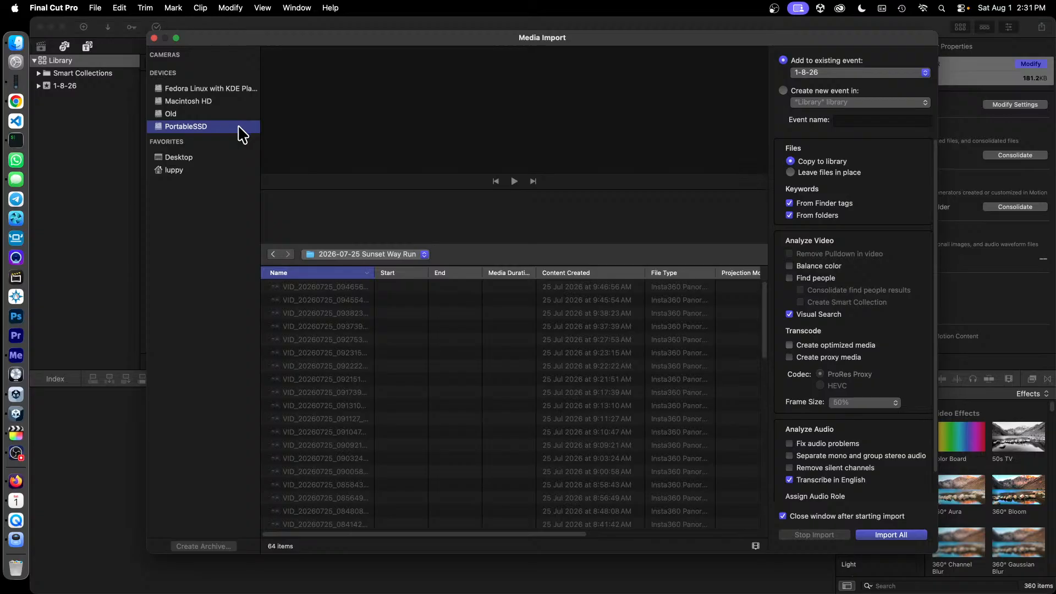
Browse the Old drive to the 2026-08-01 Sungei Bedok Run folder inside video360 as the import source.
left_click(193, 114)
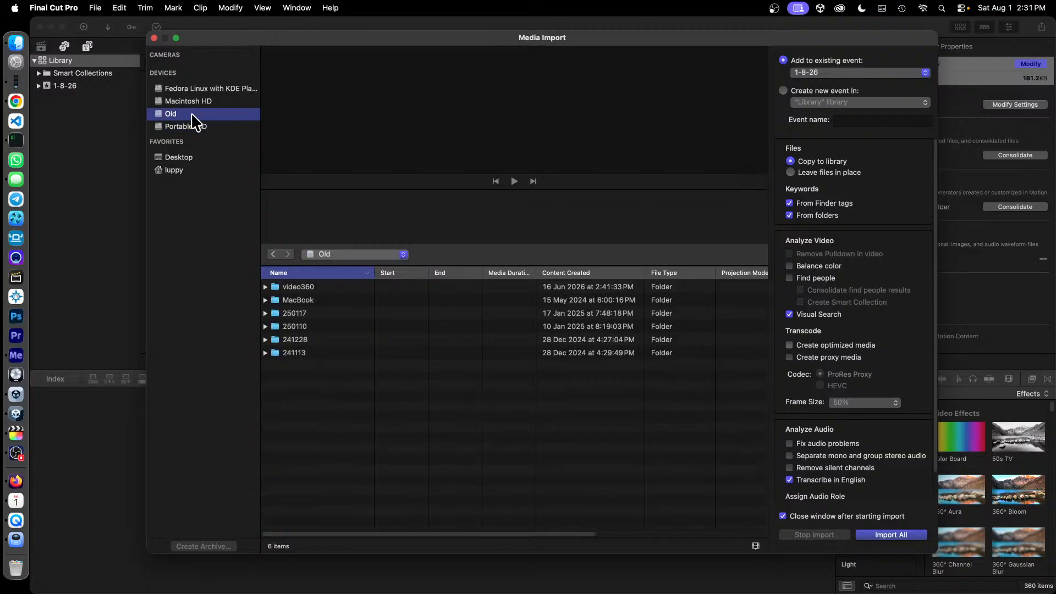
double_click(306, 287)
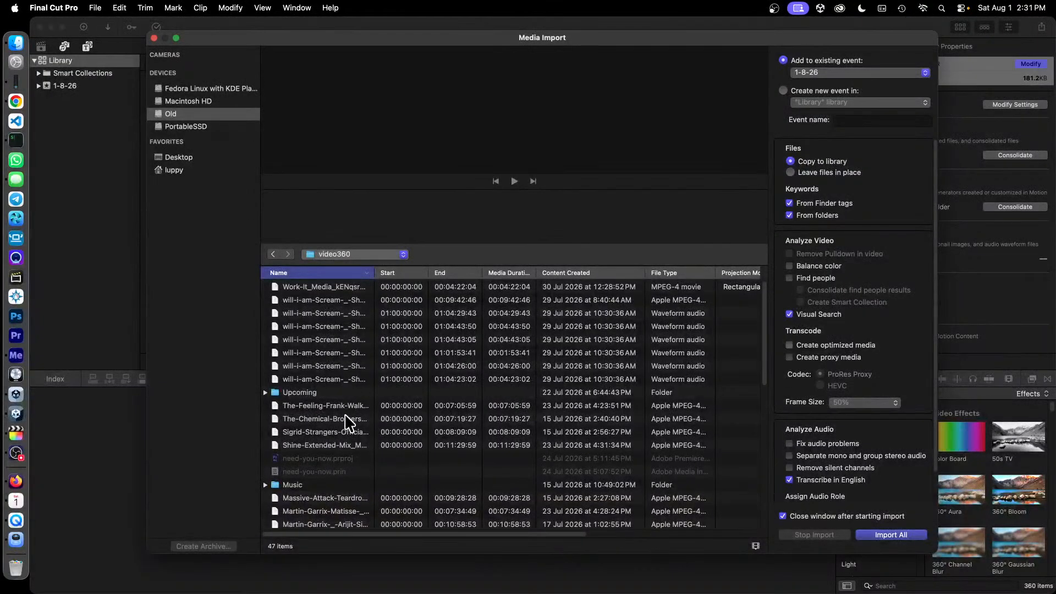
scroll(348, 421, "down", 3)
scroll(347, 421, "up", 3)
scroll(348, 421, "down", 10)
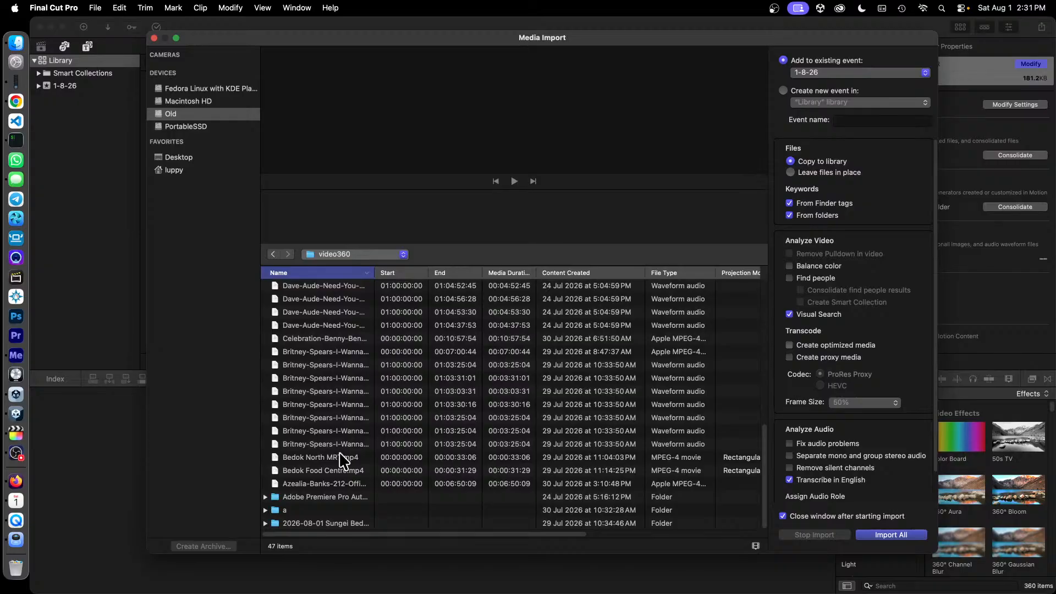
double_click(350, 525)
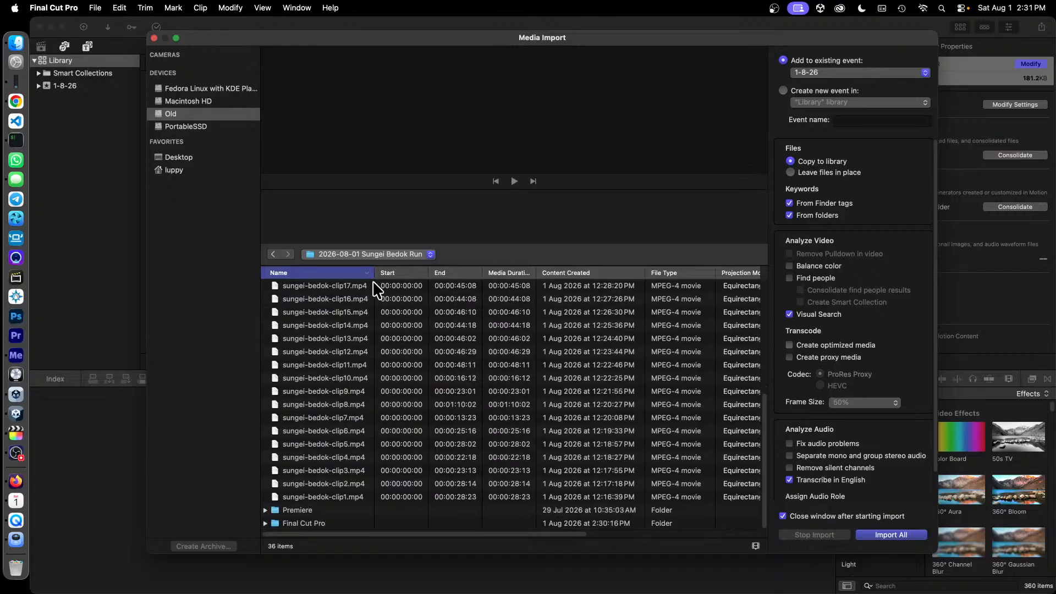
Sort the import list by ascending name and select sungei-bedok-clip1.mp4 through sungei-bedok-clip34.mp4.
left_click(332, 274)
scroll(346, 348, "up", 10)
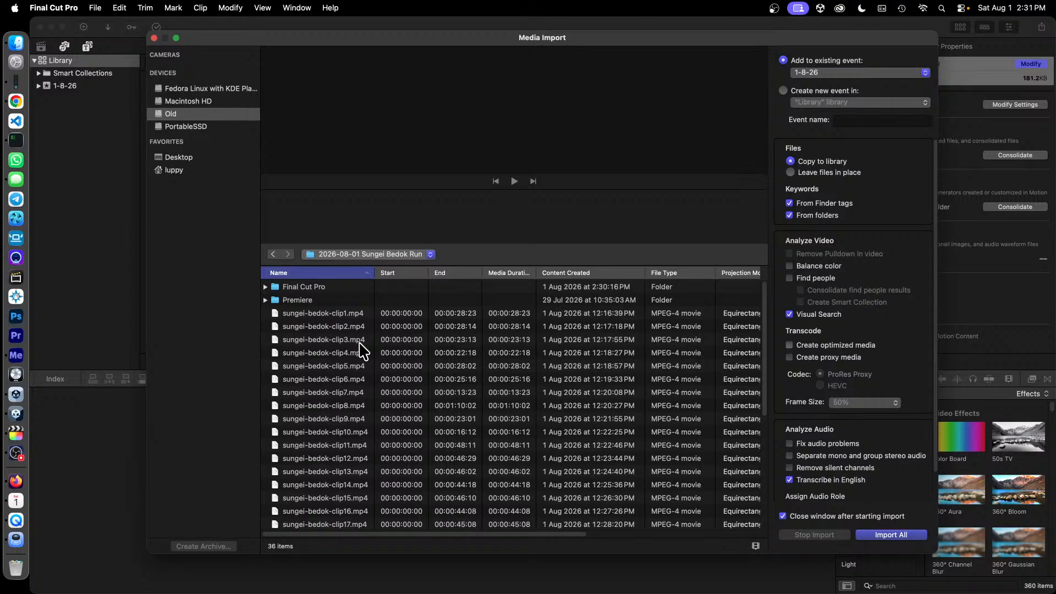
left_click(349, 314)
scroll(357, 367, "down", 8)
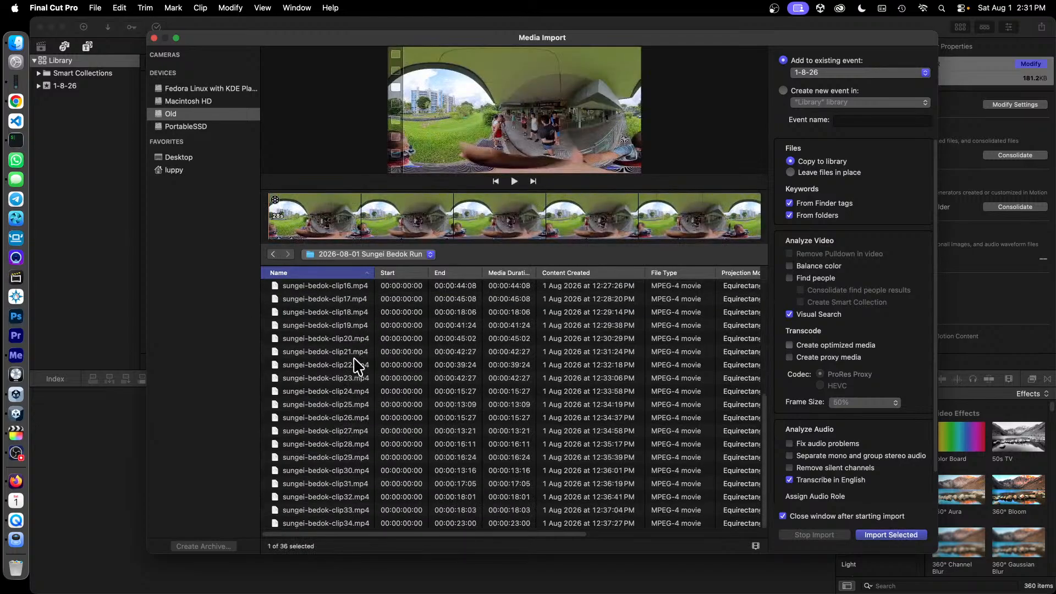
left_click(356, 523, "shift")
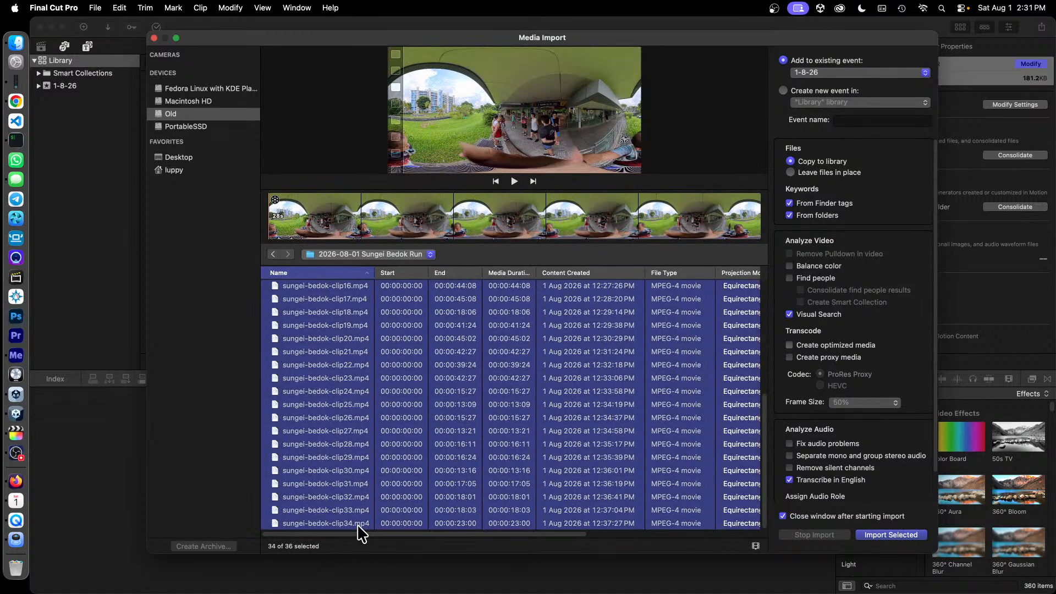
Check the selected clips' projection and file size details, then try to import them as copies in the library.
left_click_drag(463, 534, 613, 541)
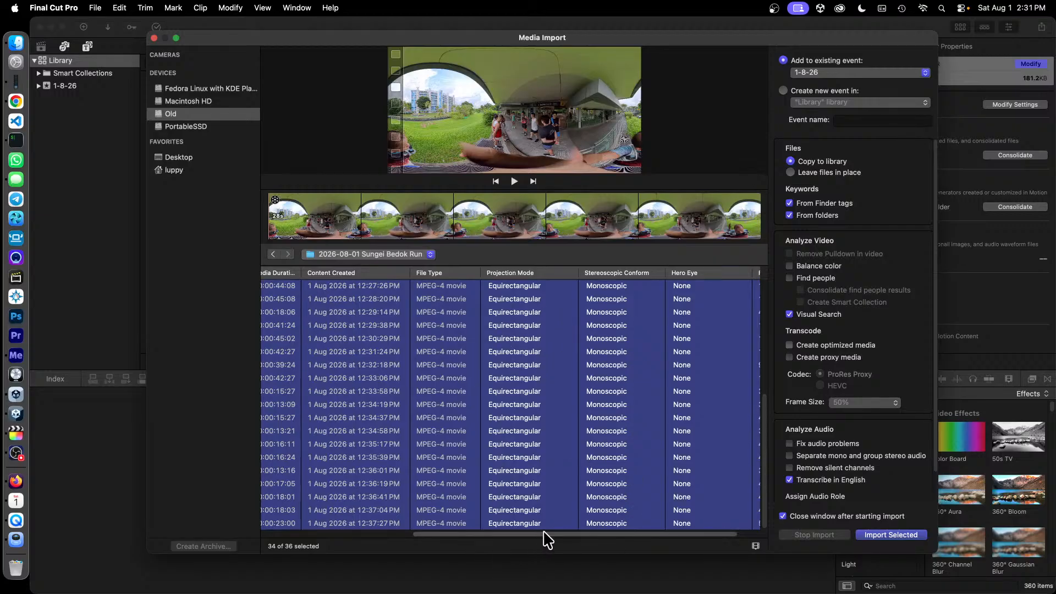
left_click_drag(544, 533, 566, 531)
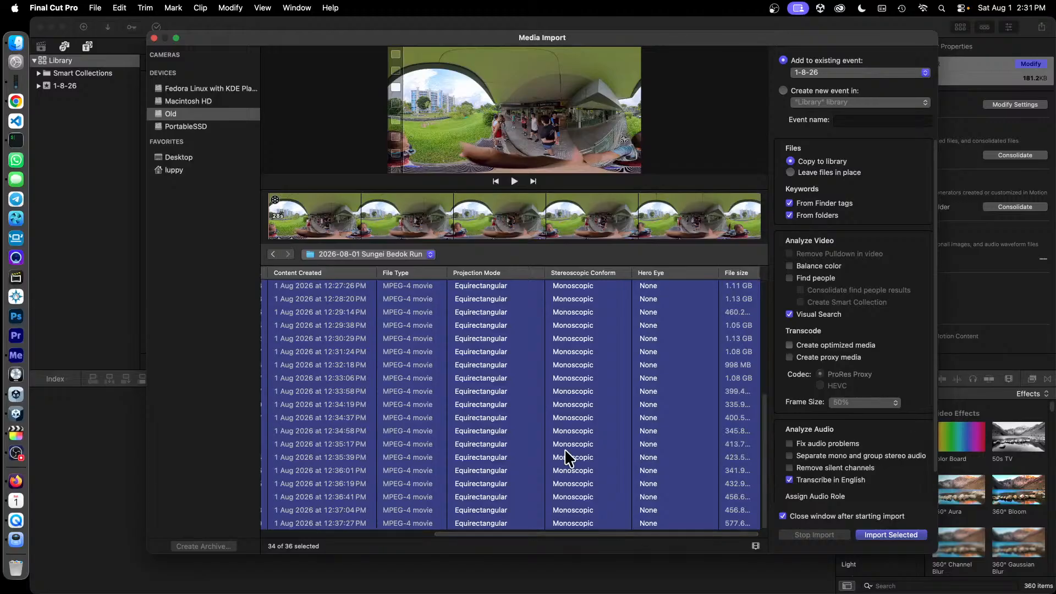
left_click(896, 537)
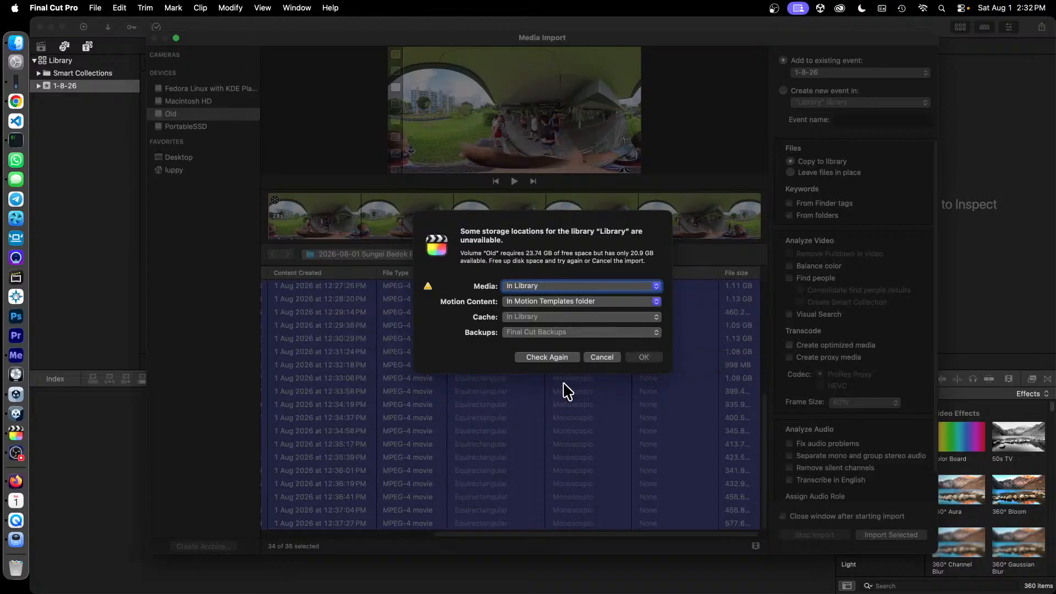
left_click(612, 361)
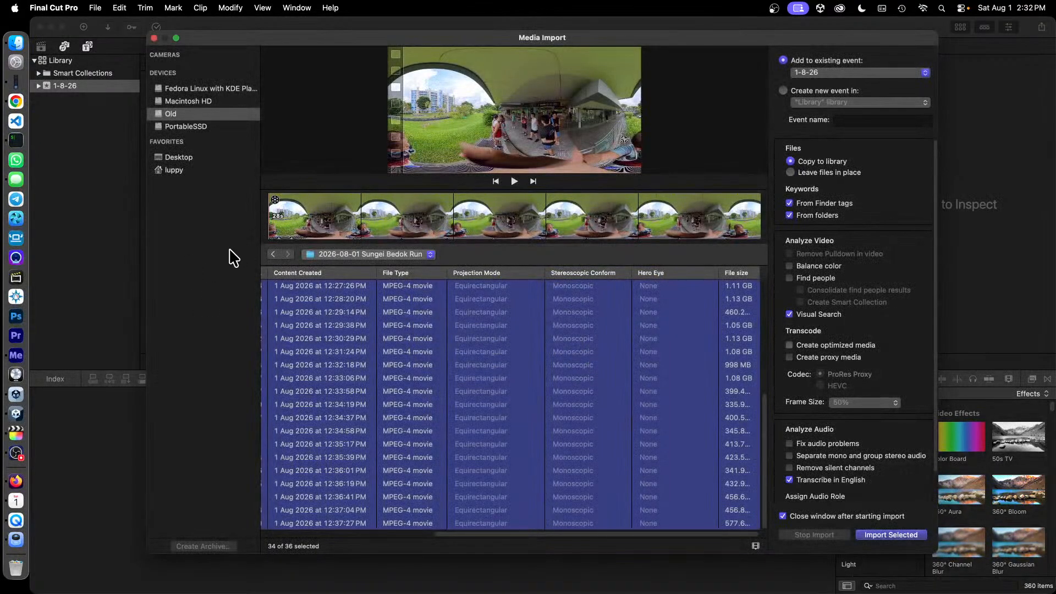
Dismiss the media import window and close the library named Library.
left_click(154, 38)
left_click(94, 8)
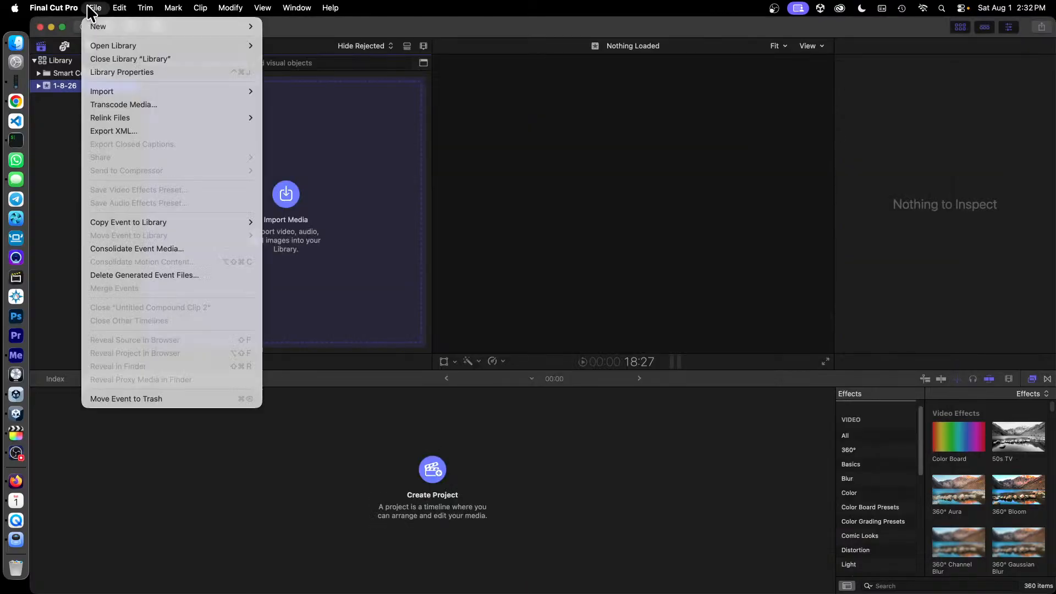
left_click(146, 59)
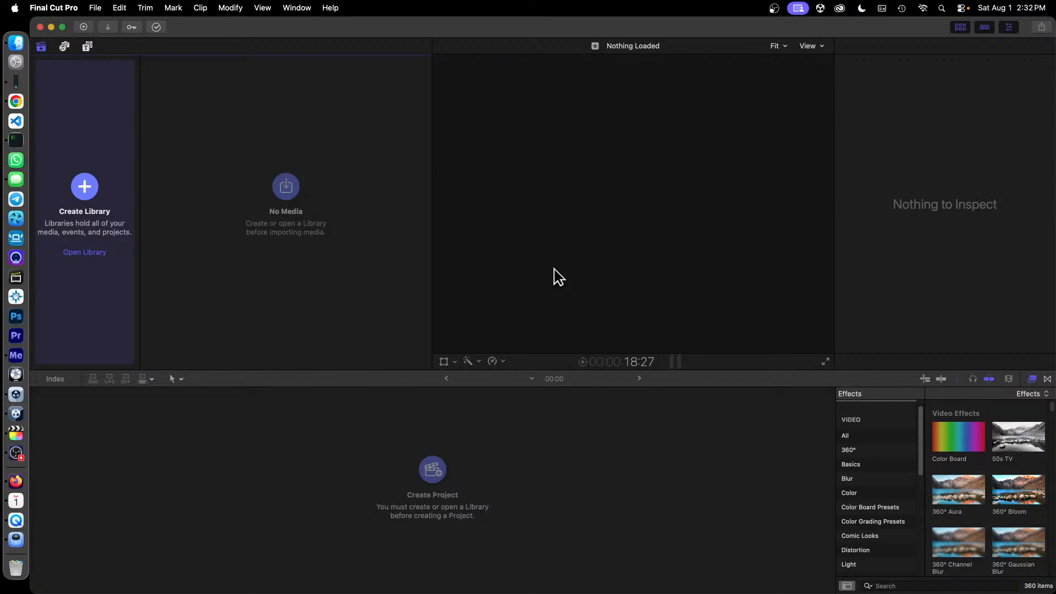
Switch to Finder and check the folder sizes and available space in video360 on the Old drive.
key("super+h")
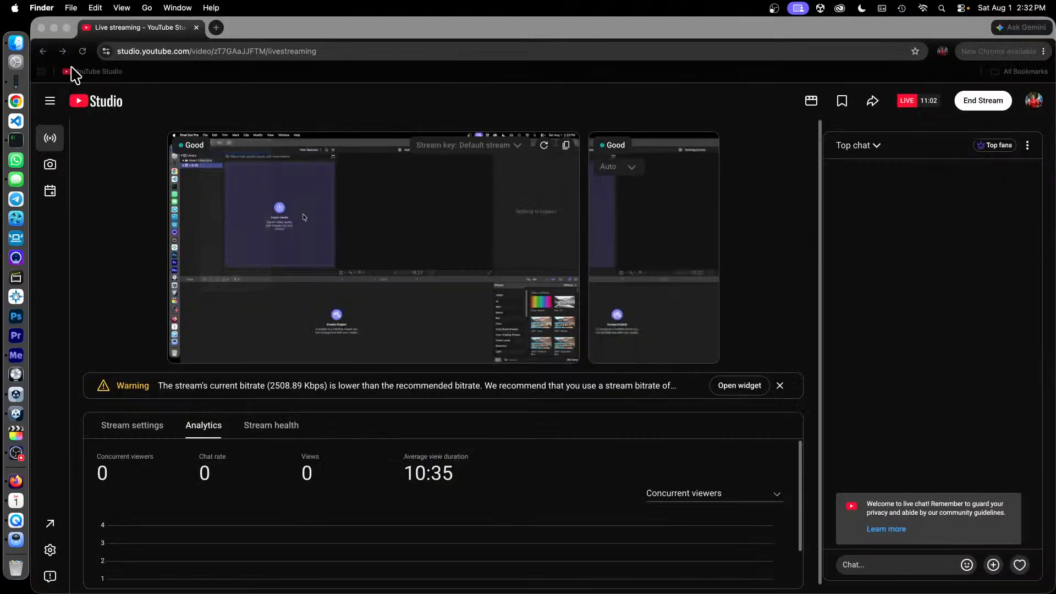
left_click(18, 47)
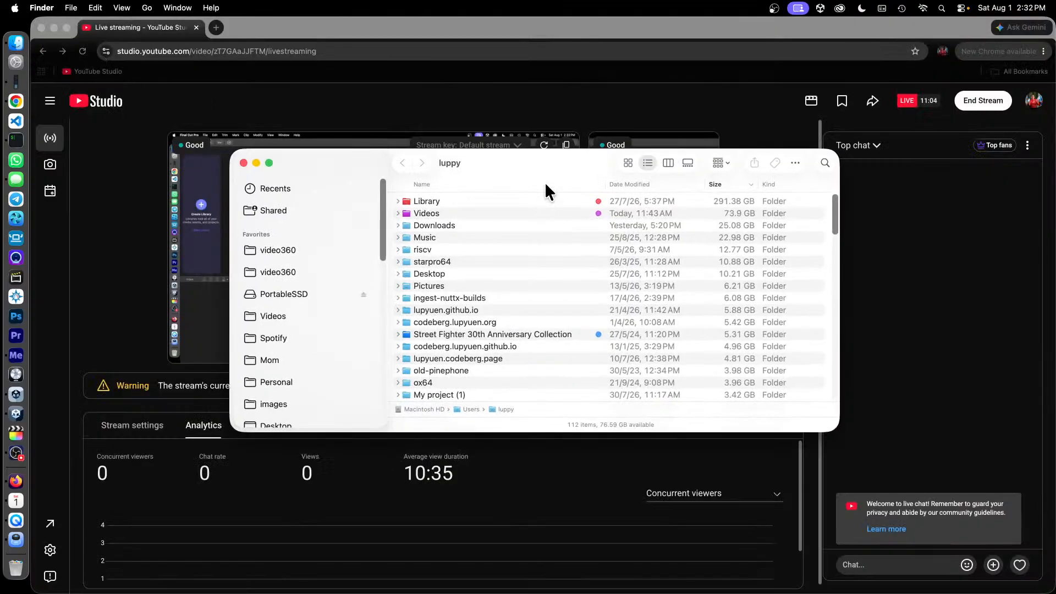
left_click_drag(545, 182, 451, 201)
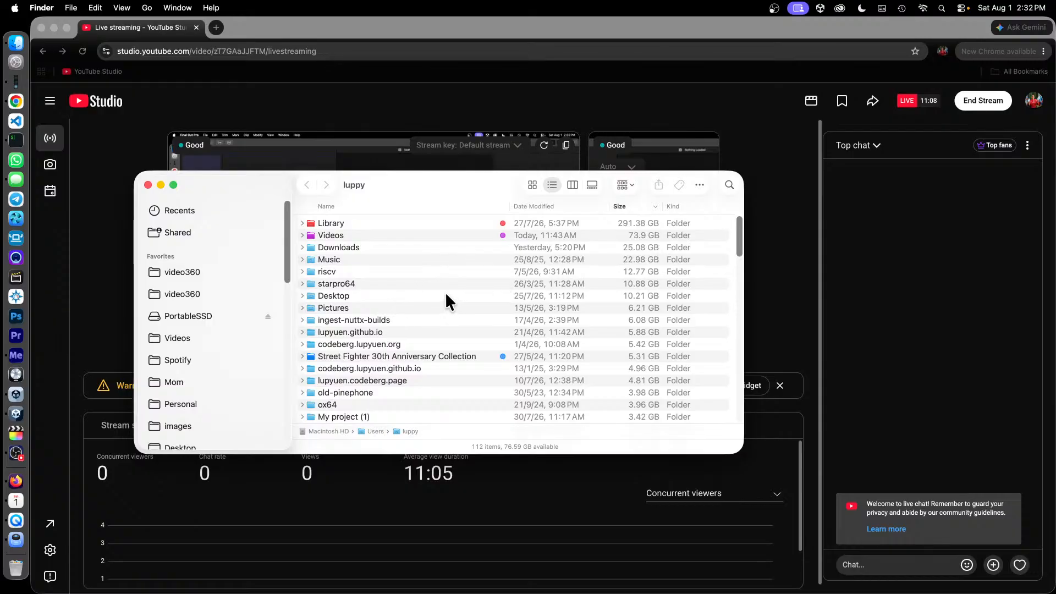
left_click(201, 272)
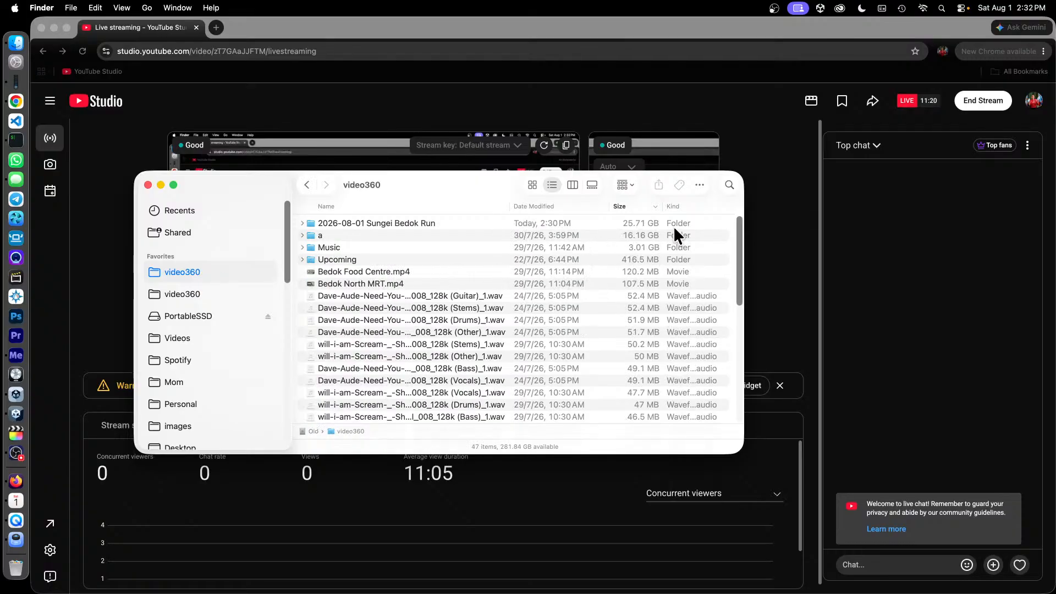
left_click(187, 292)
left_click(190, 276)
left_click_drag(417, 187, 543, 207)
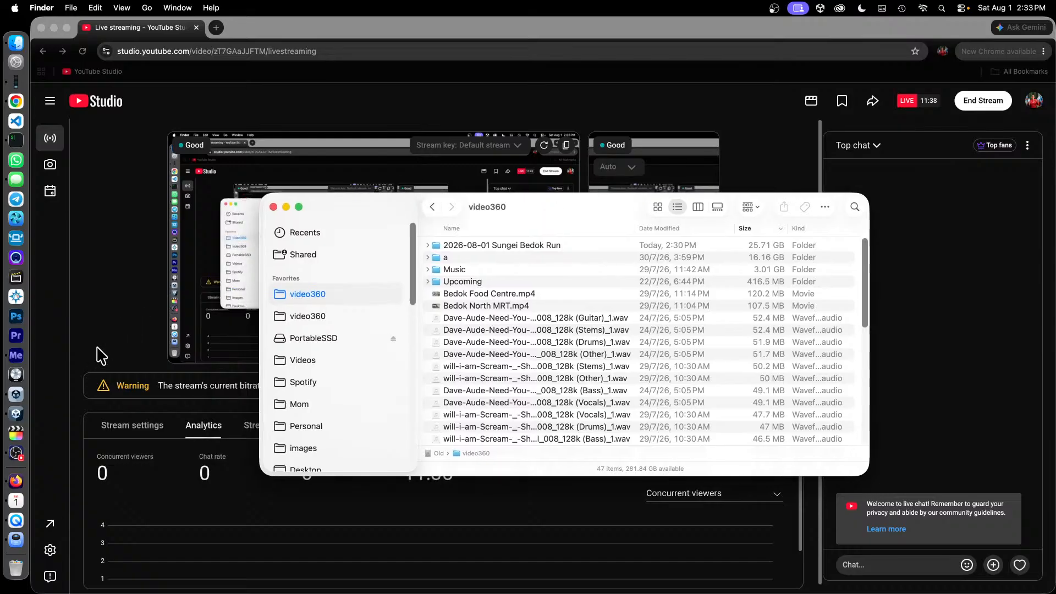
Return to Final Cut Pro and reopen Library.fcpbundle from the recent libraries.
left_click(17, 436)
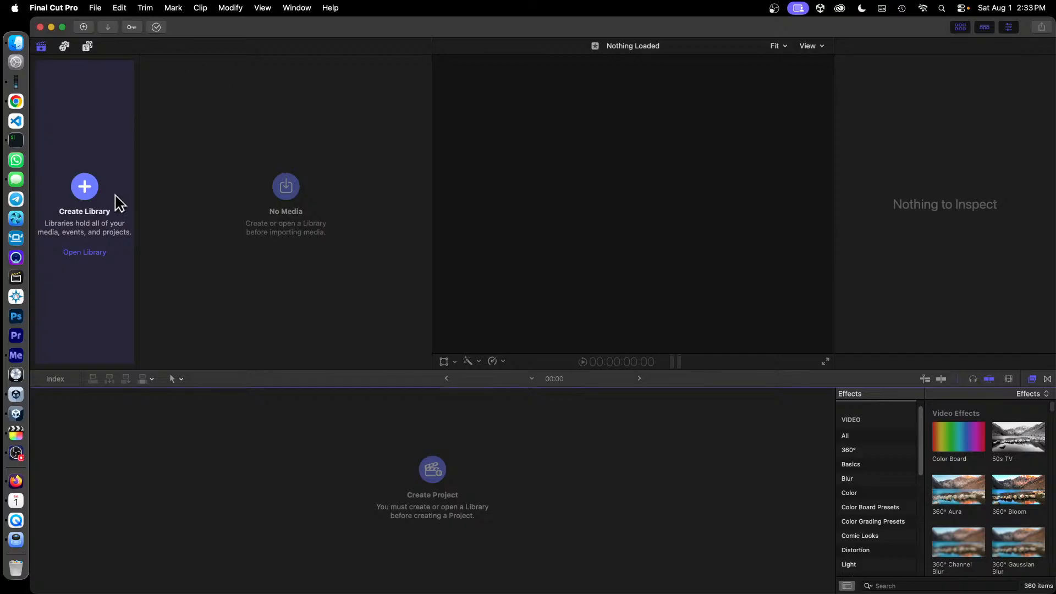
left_click(89, 254)
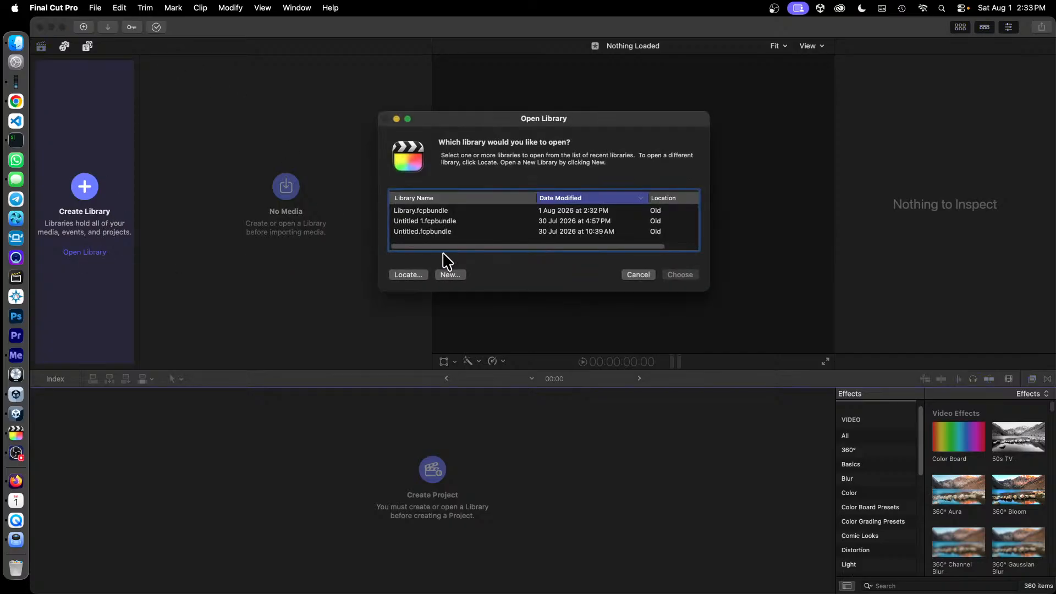
double_click(438, 212)
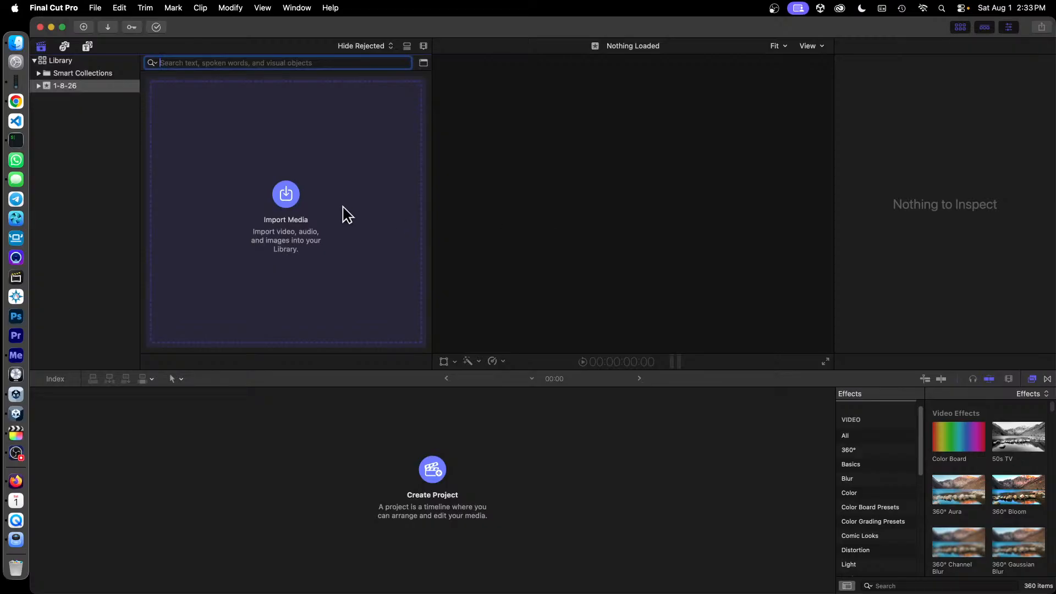
Start a media import and select sungei-bedok-clip1.mp4 through sungei-bedok-clip34.mp4 in the Sungei Bedok run folder.
left_click(286, 196)
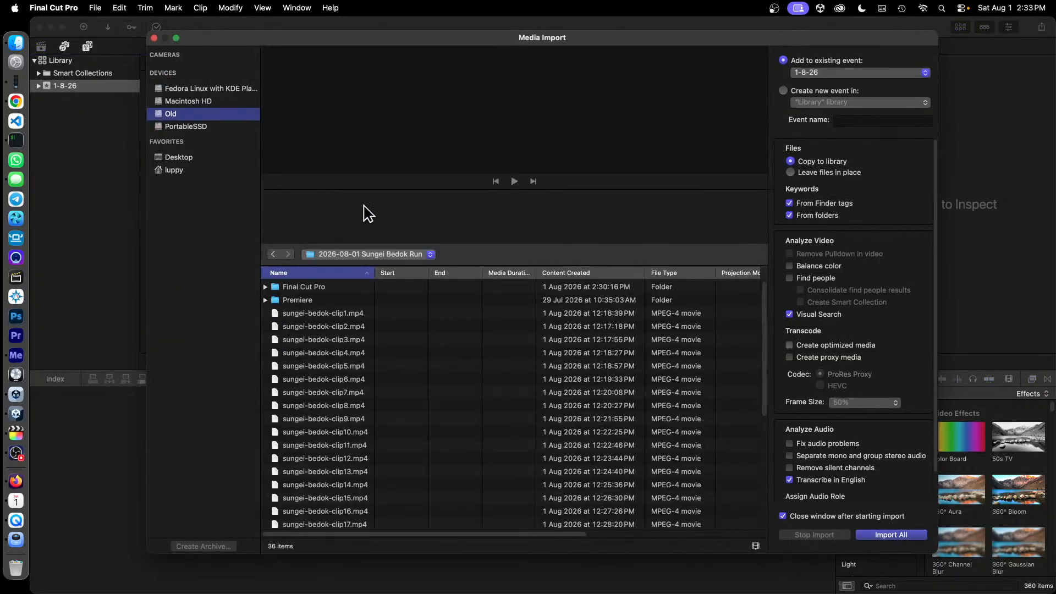
left_click(341, 317)
scroll(343, 325, "down", 10)
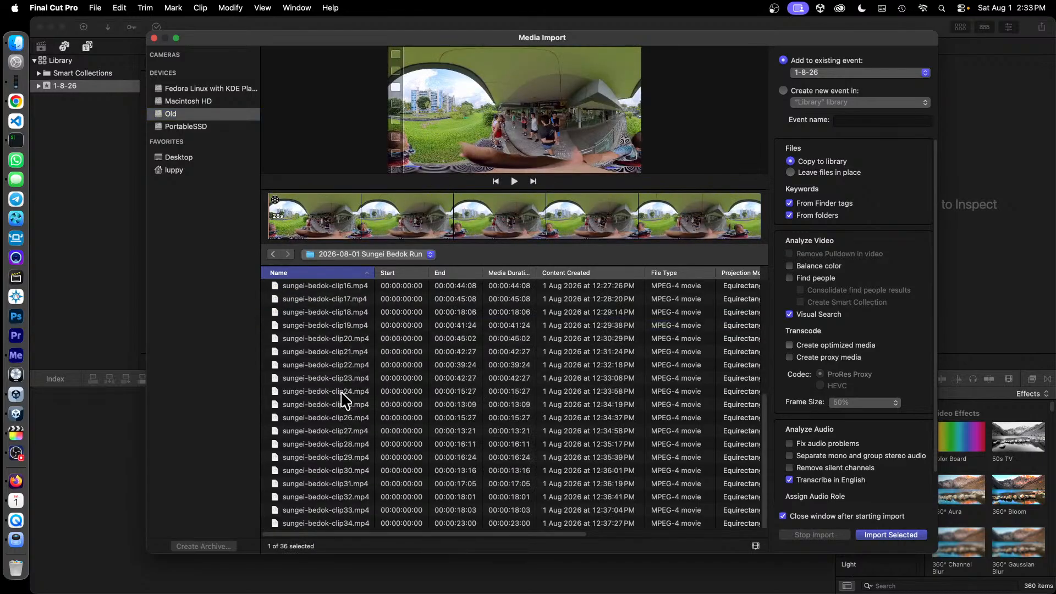
left_click(358, 523, "shift")
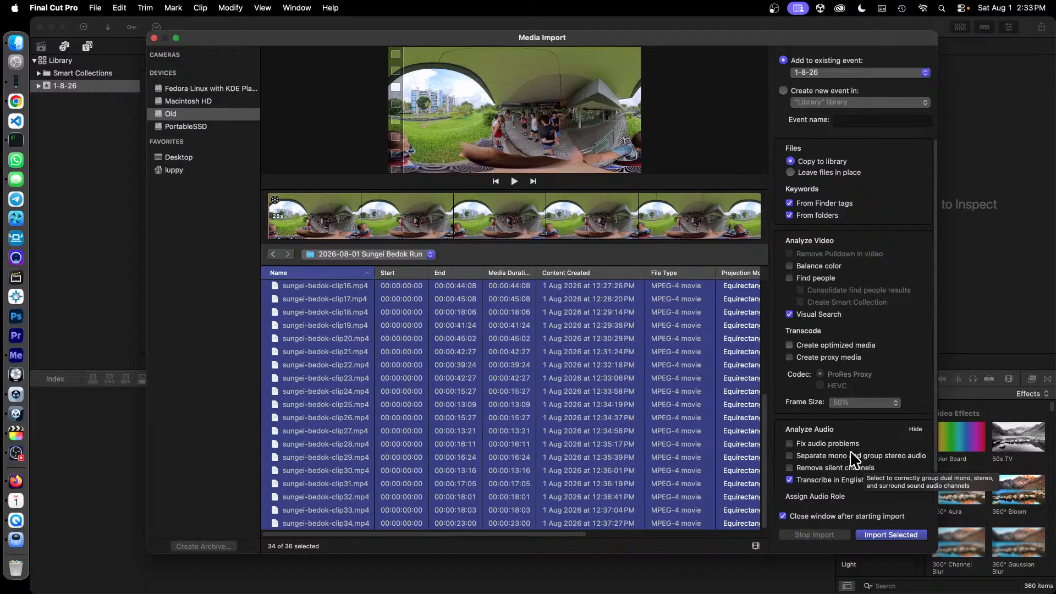
Import the selected clips into event 1-8-26, leaving files in place and enabling Fix audio problems.
left_click(843, 173)
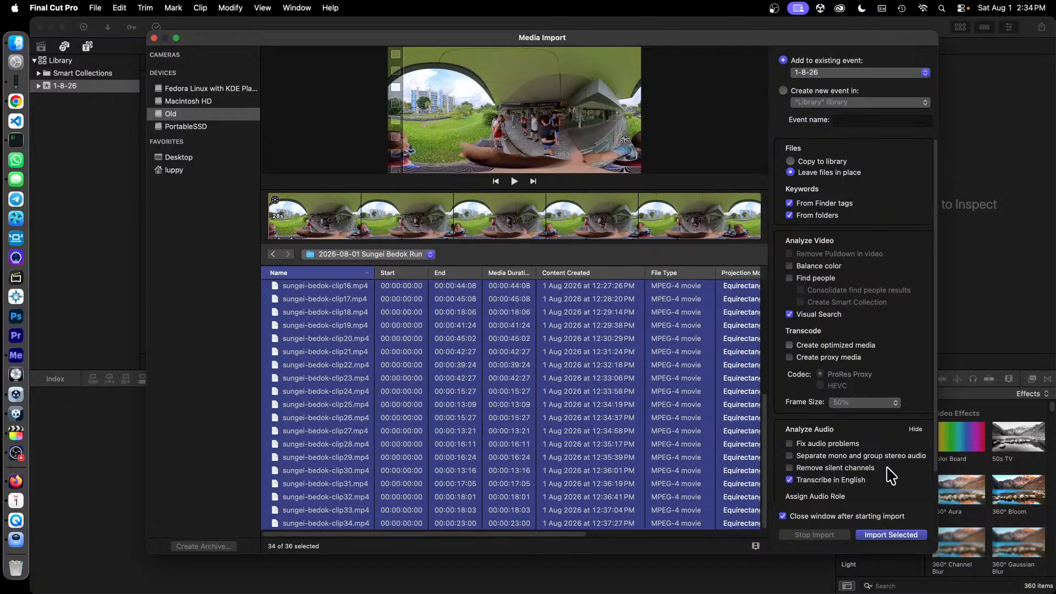
left_click(848, 444)
scroll(872, 458, "down", 2)
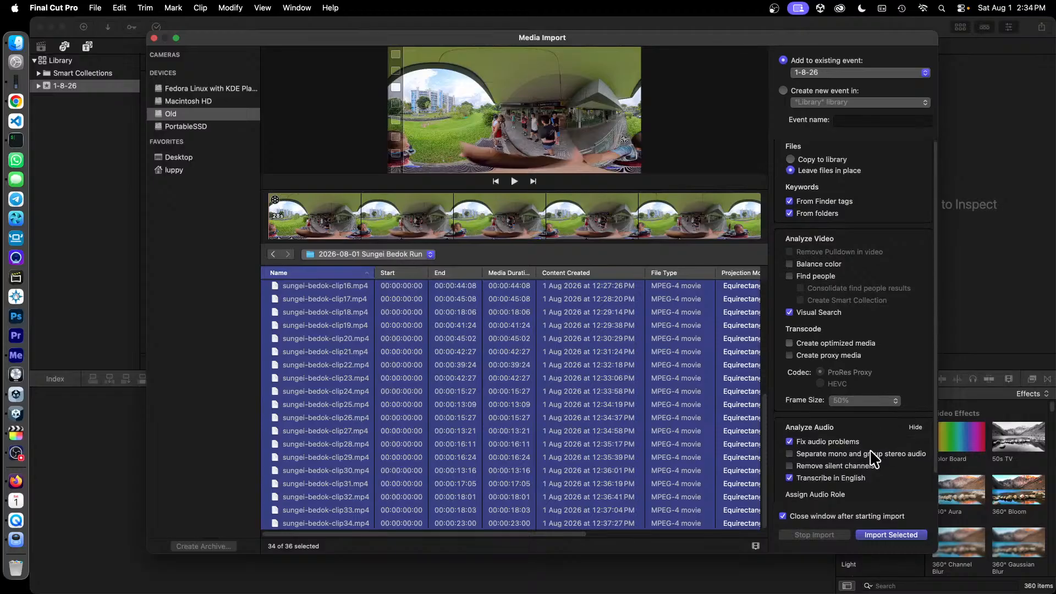
scroll(875, 457, "down", 3)
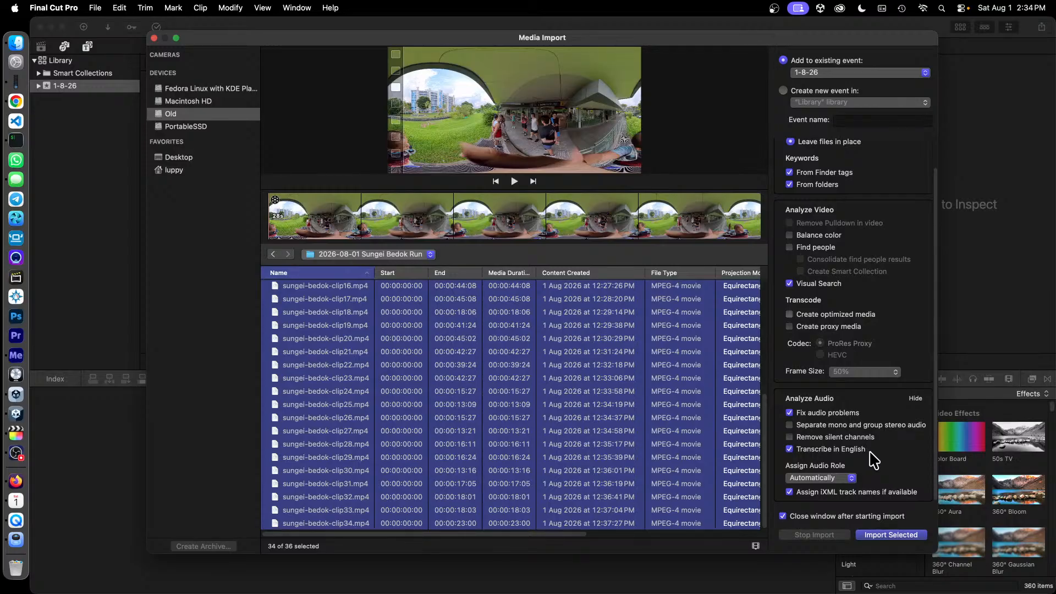
scroll(873, 461, "up", 4)
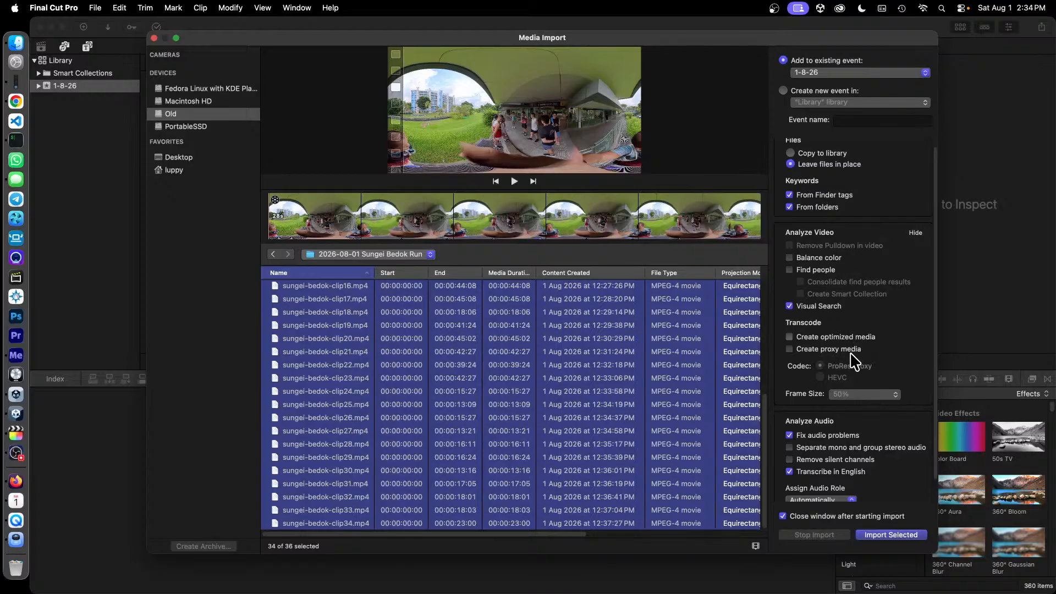
scroll(850, 358, "up", 1)
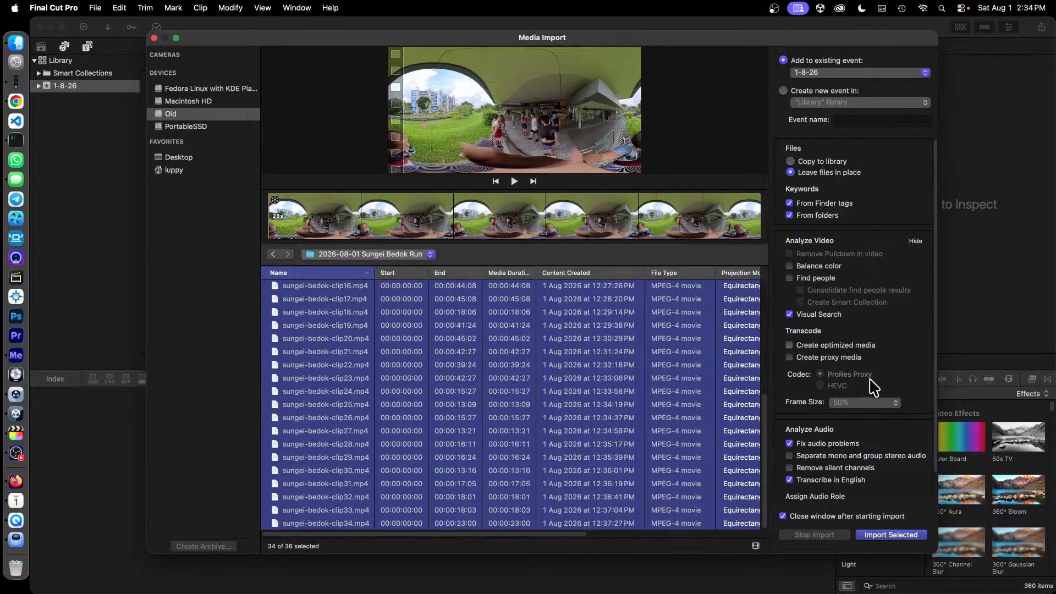
left_click(902, 534)
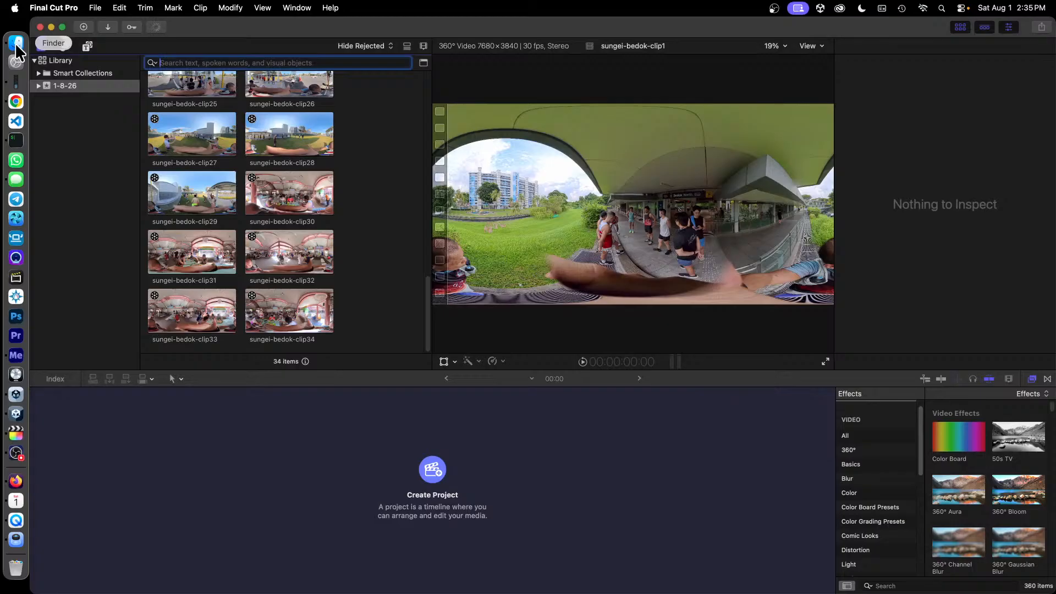
Switch to Unity and run the Map scene in play mode to view the map animation, then stop it.
left_click(17, 413)
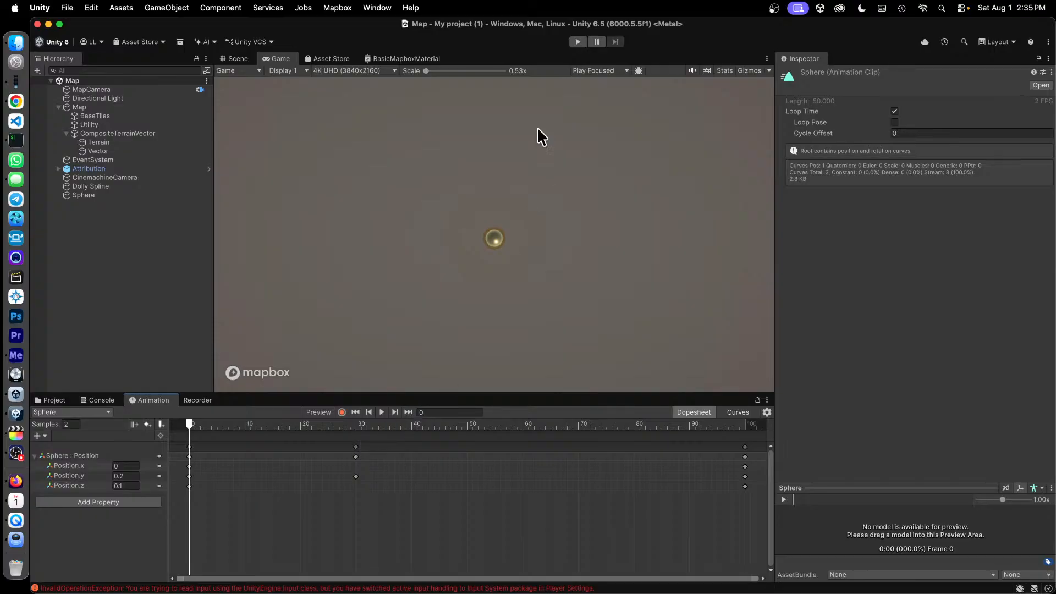
left_click(578, 42)
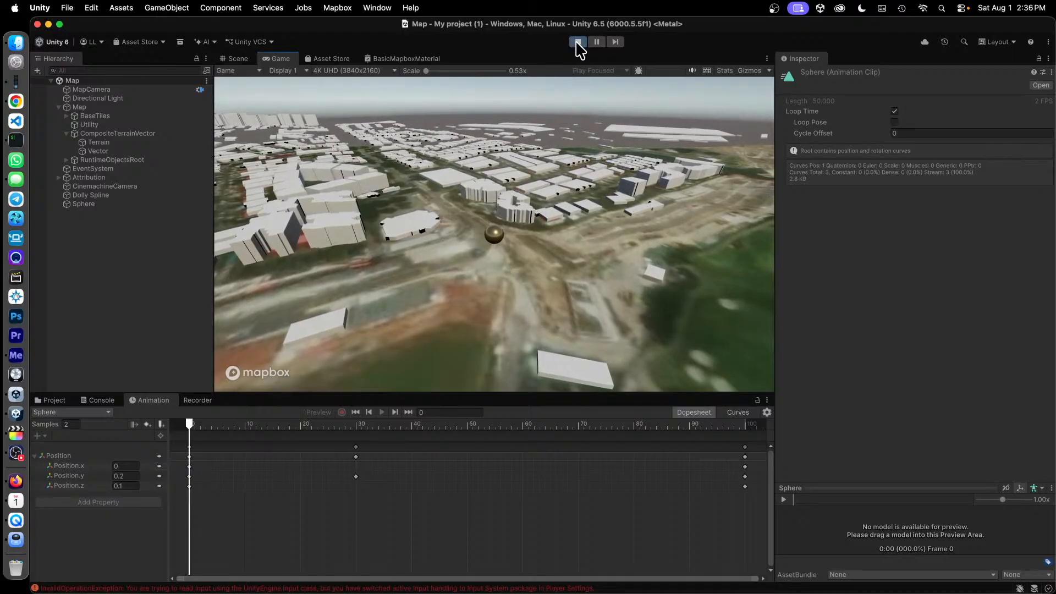
left_click(578, 42)
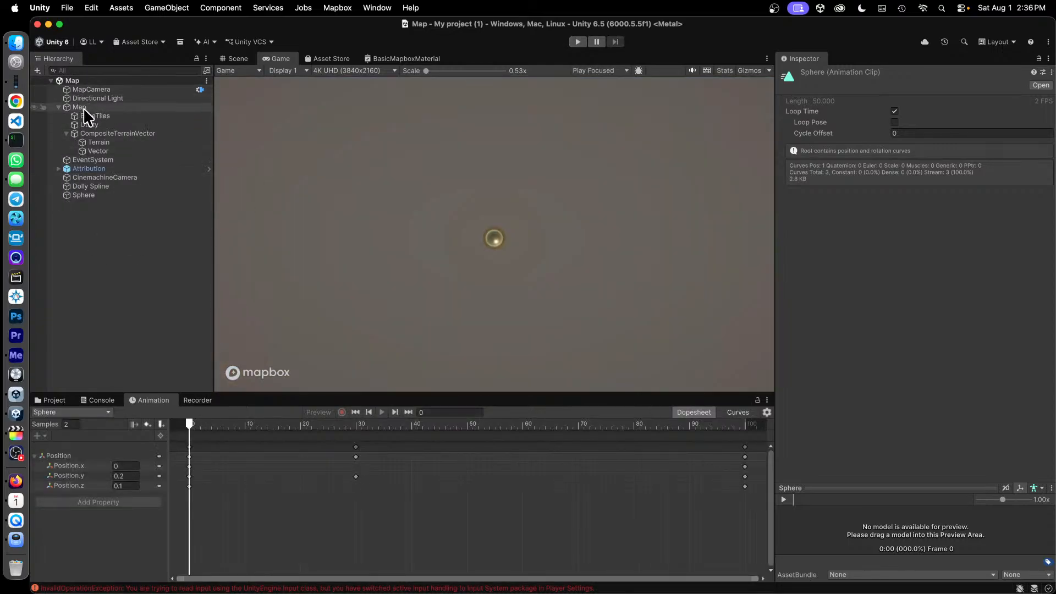
Inspect the Map object's Mapbox settings, replay the scene, view the Movie recorder settings and stop playback.
left_click(101, 106)
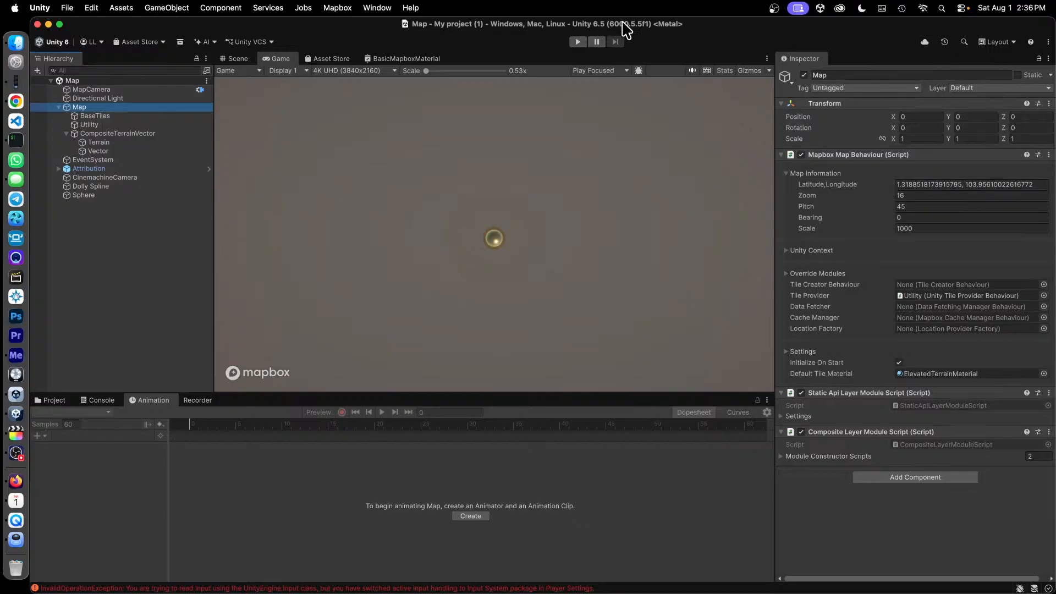
left_click(578, 43)
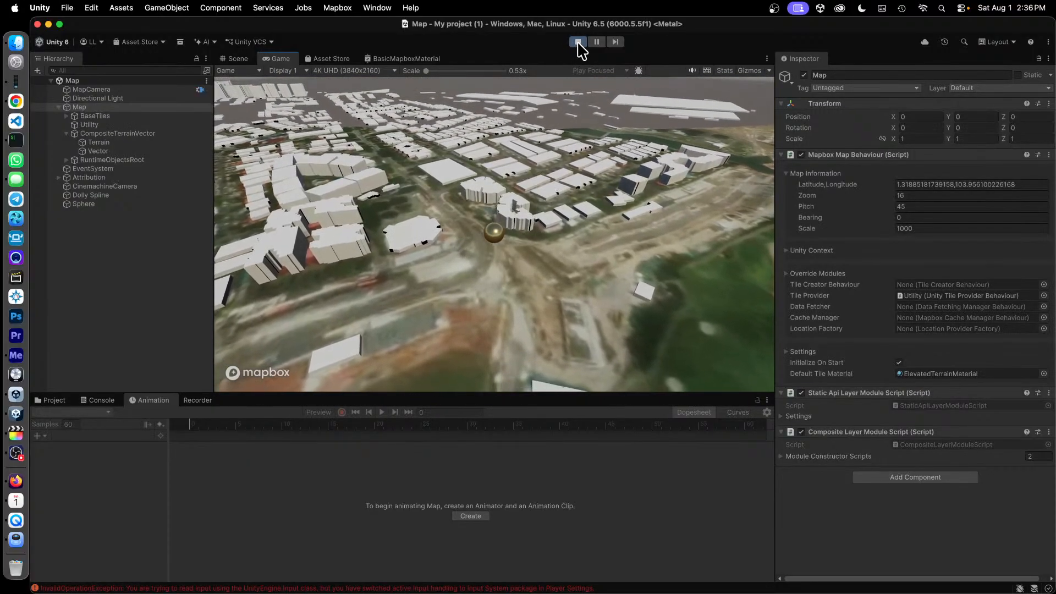
left_click(197, 400)
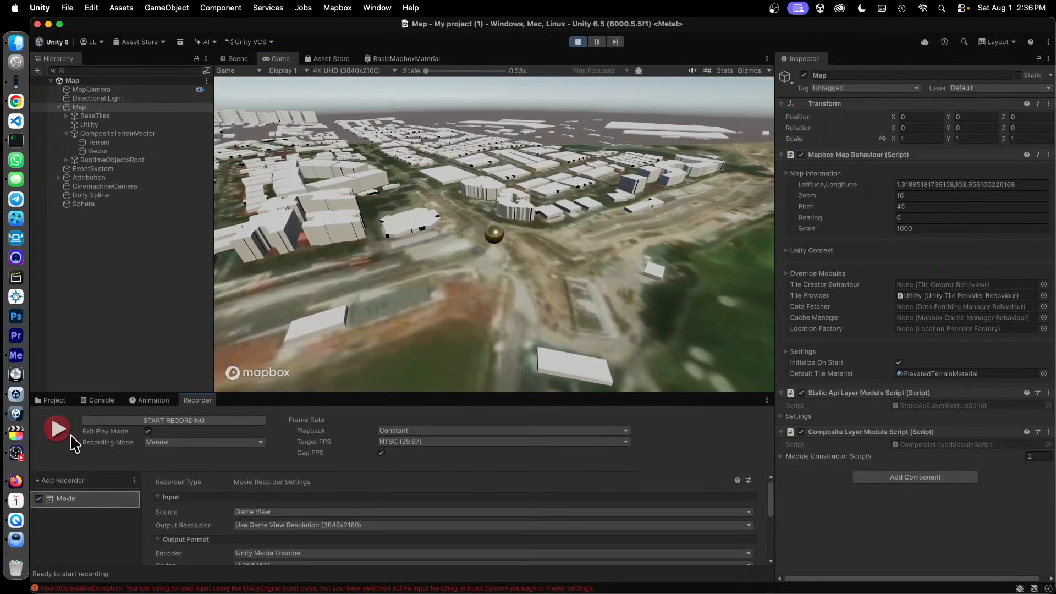
left_click(577, 43)
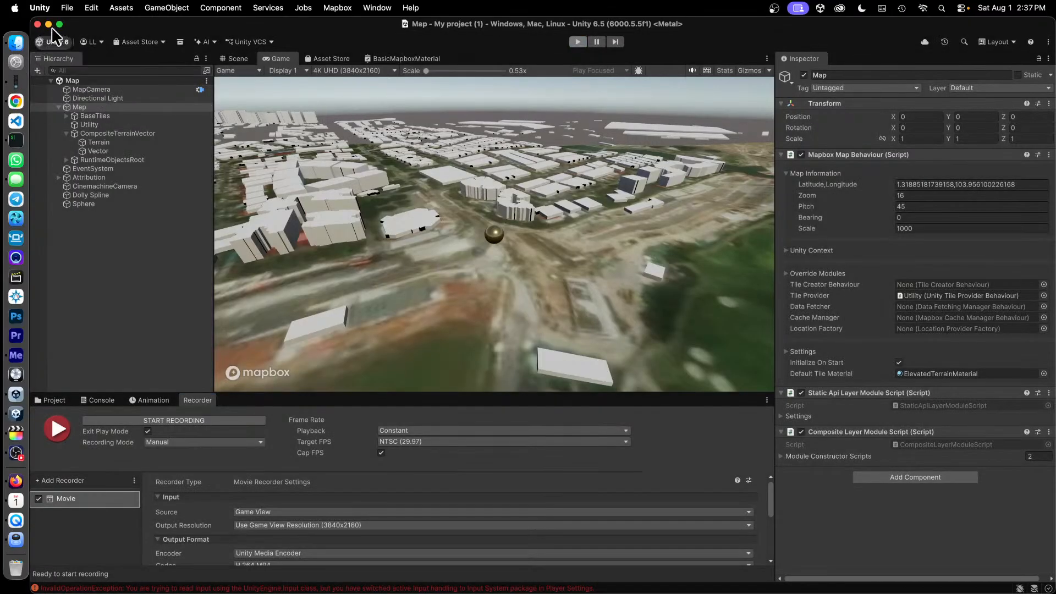
Leave Unity for Final Cut Pro and bring up the Finder window showing the video360 folder.
key("super+Tab")
mouse_move(64, 28)
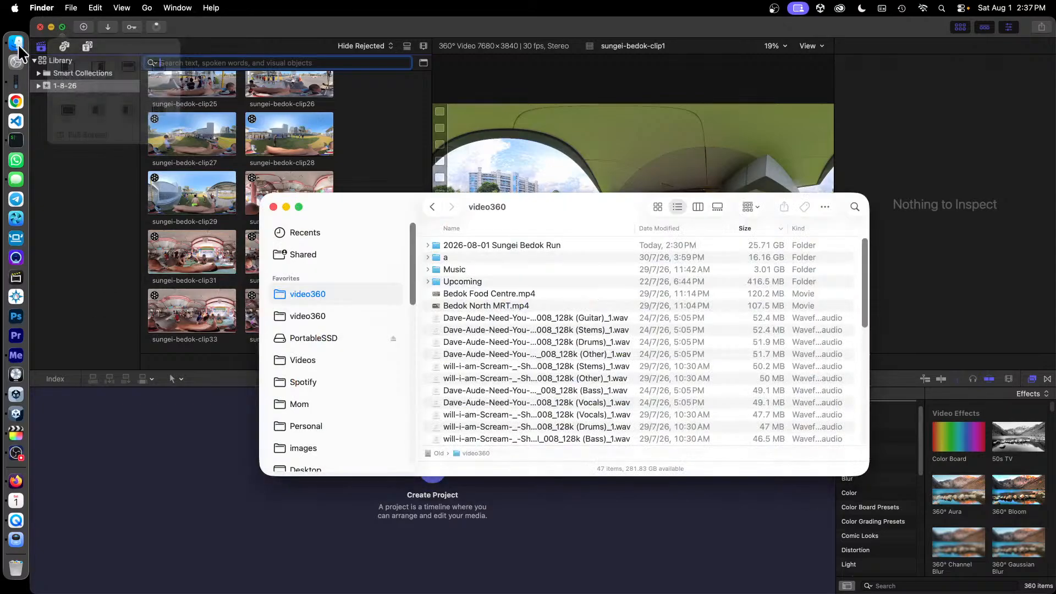
left_click(16, 43)
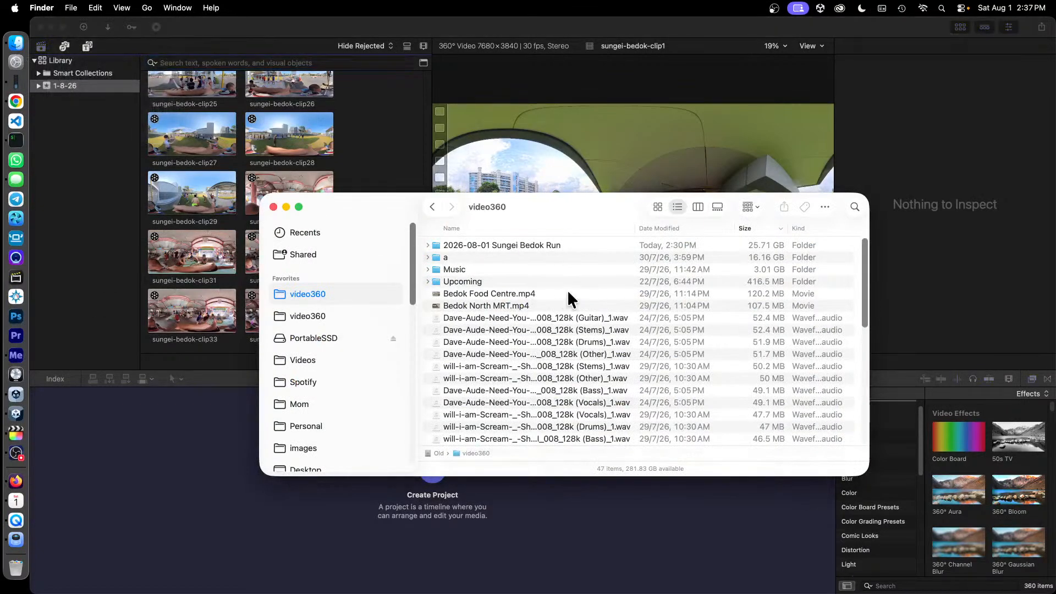
Move Bedok Food Centre.mp4 and Bedok North MRT.mp4 into the 2026-08-01 Sungei Bedok Run folder and open that folder.
left_click(516, 294)
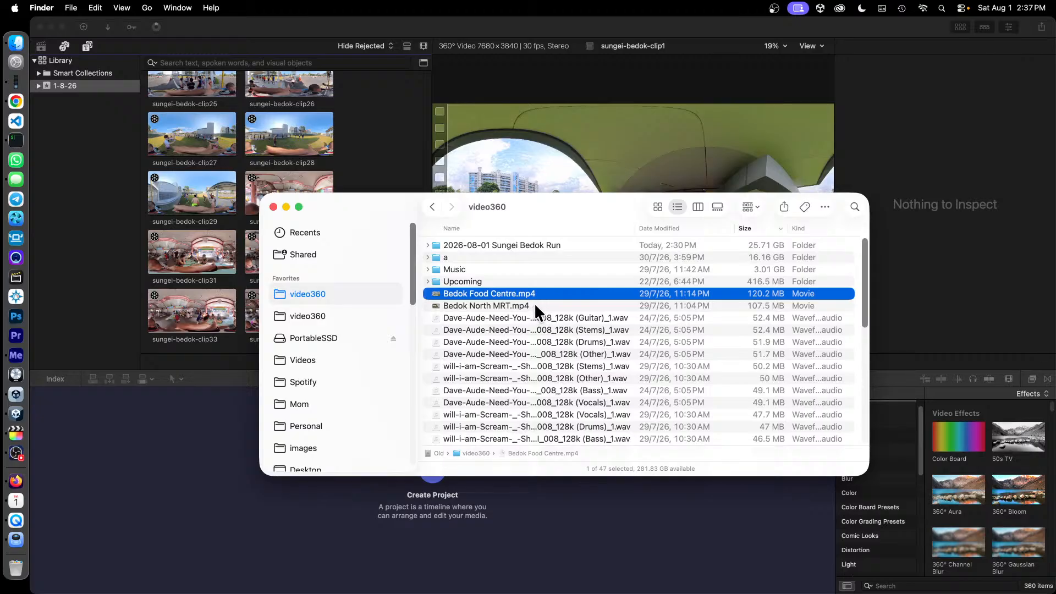
left_click(531, 305, "shift")
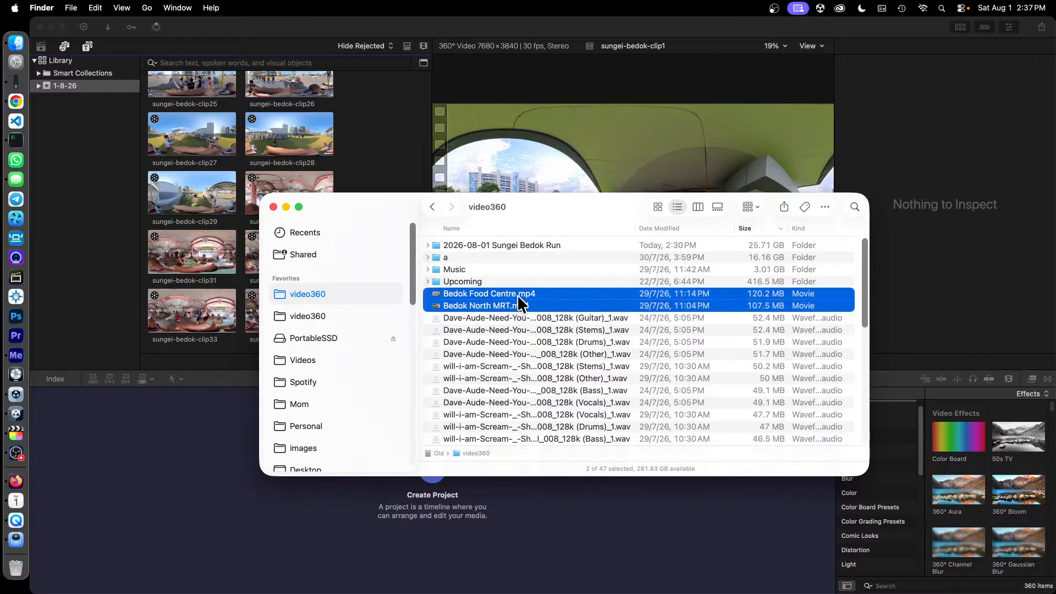
left_click_drag(524, 297, 552, 244)
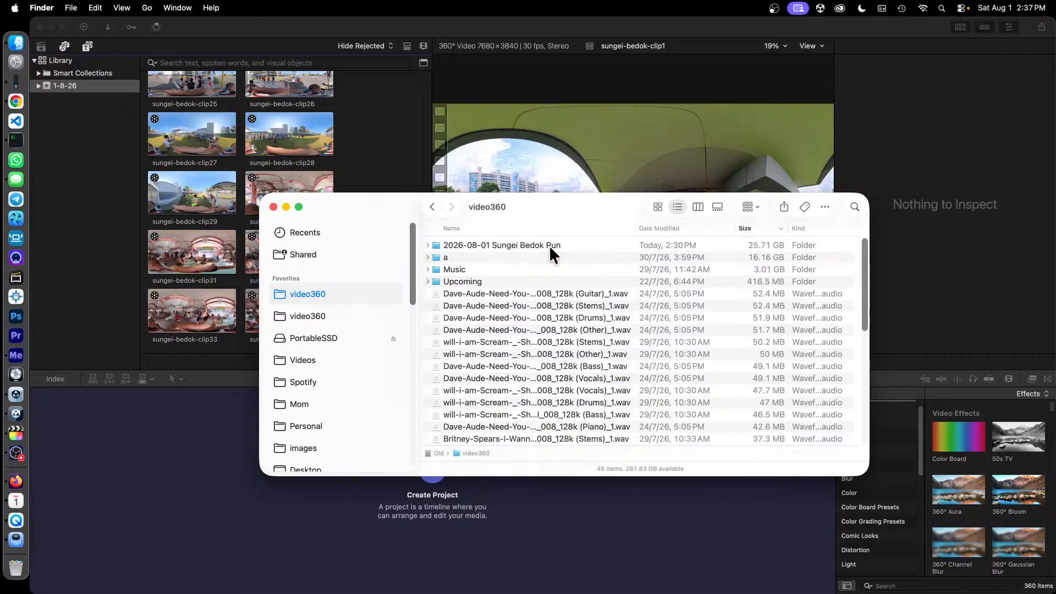
double_click(550, 244)
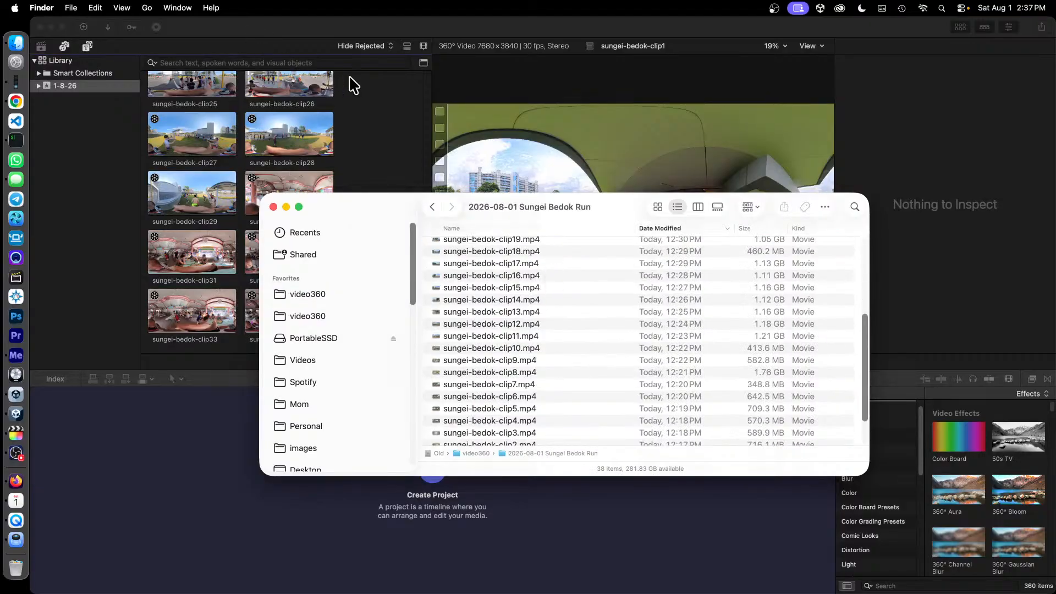
Switch to Final Cut Pro and import Bedok Food Centre.mp4 and Bedok North MRT.mp4 into event 1-8-26, leaving files in place.
left_click(370, 87)
right_click(379, 122)
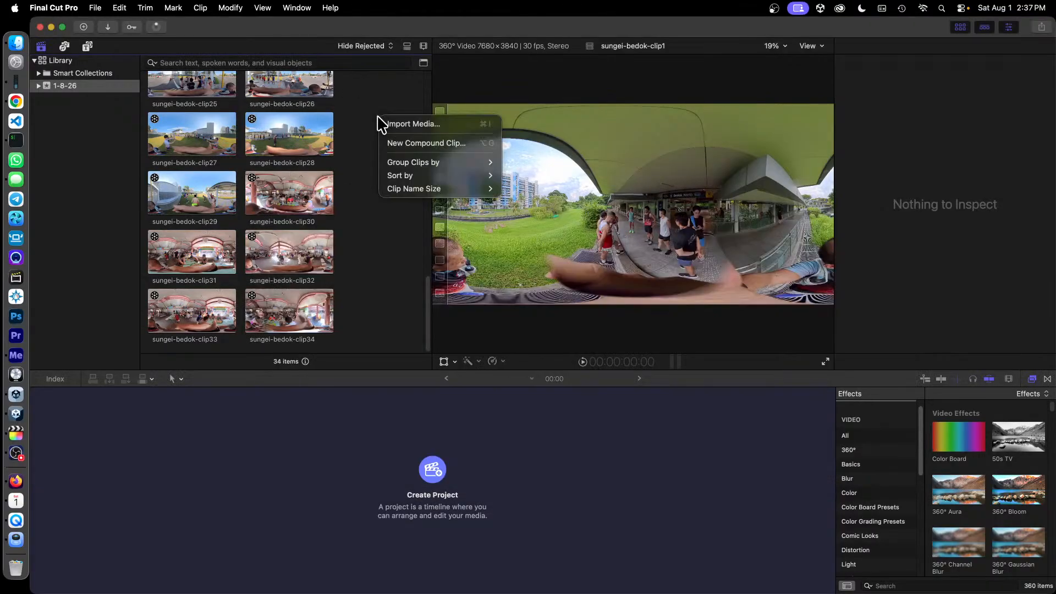
left_click(417, 124)
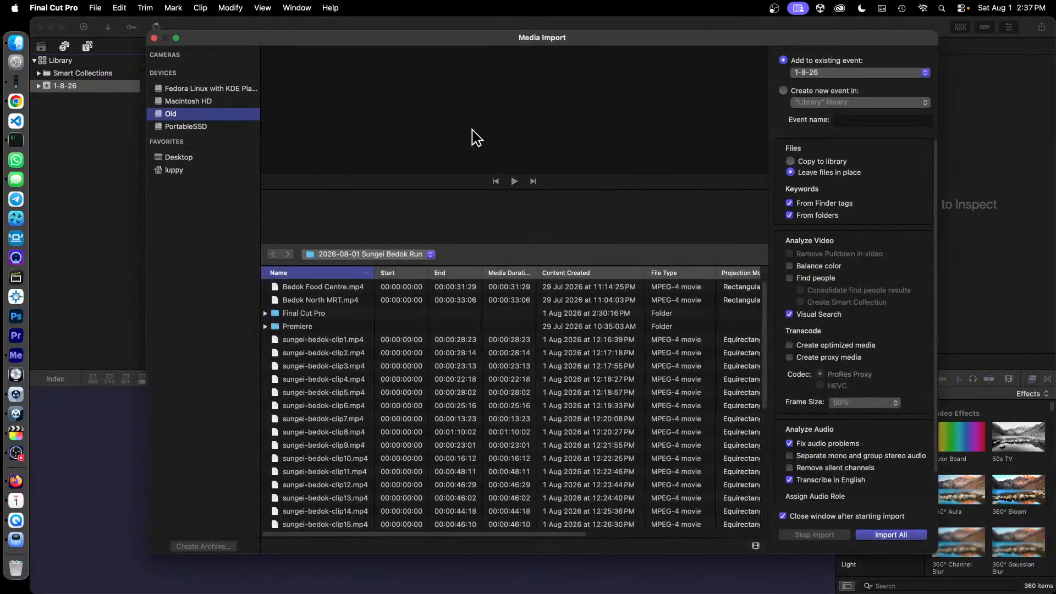
left_click(350, 286)
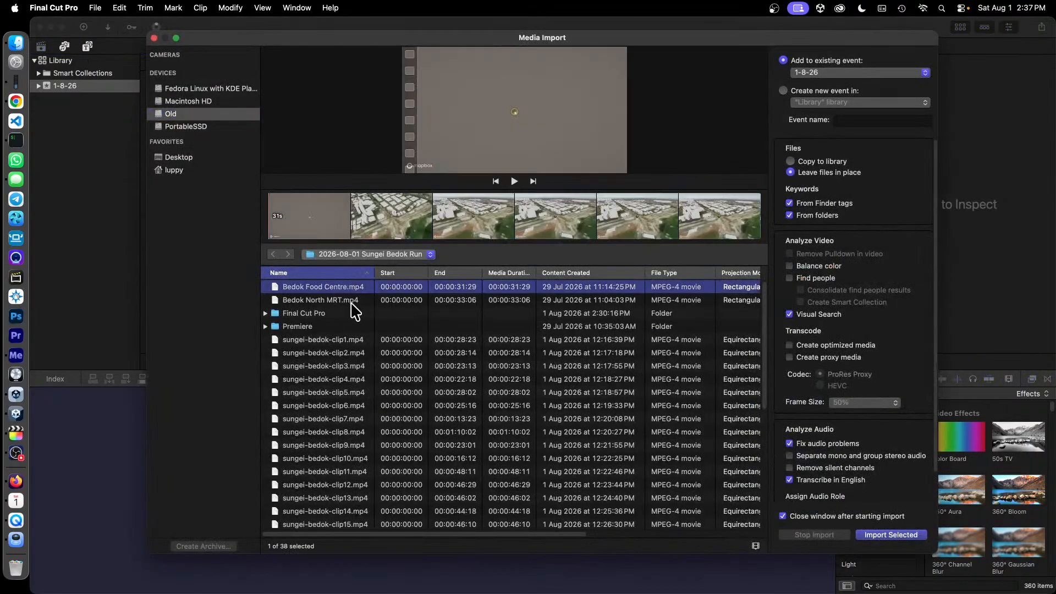
left_click(351, 300, "shift")
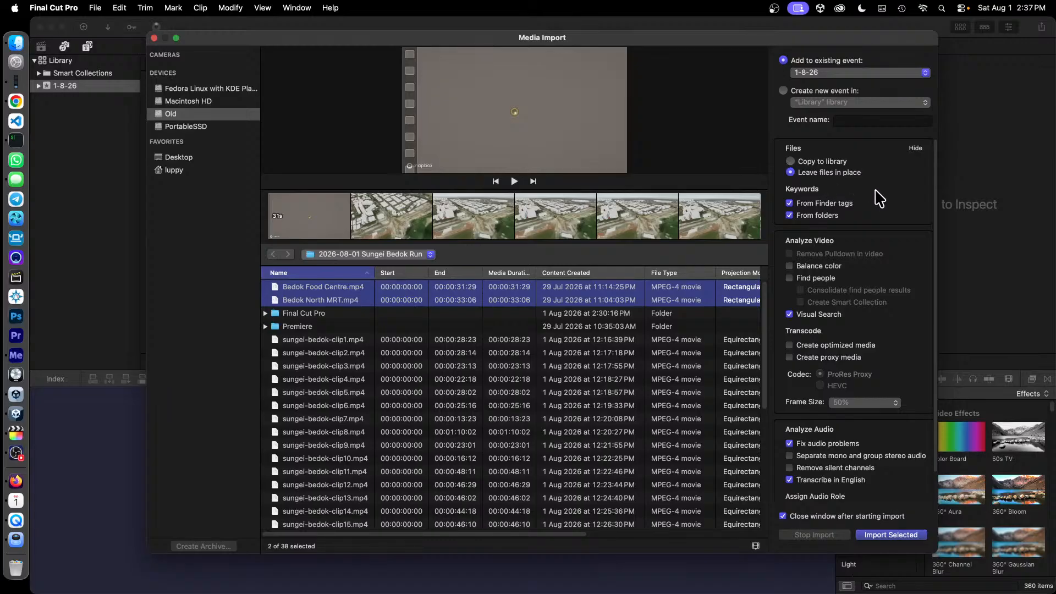
left_click(903, 541)
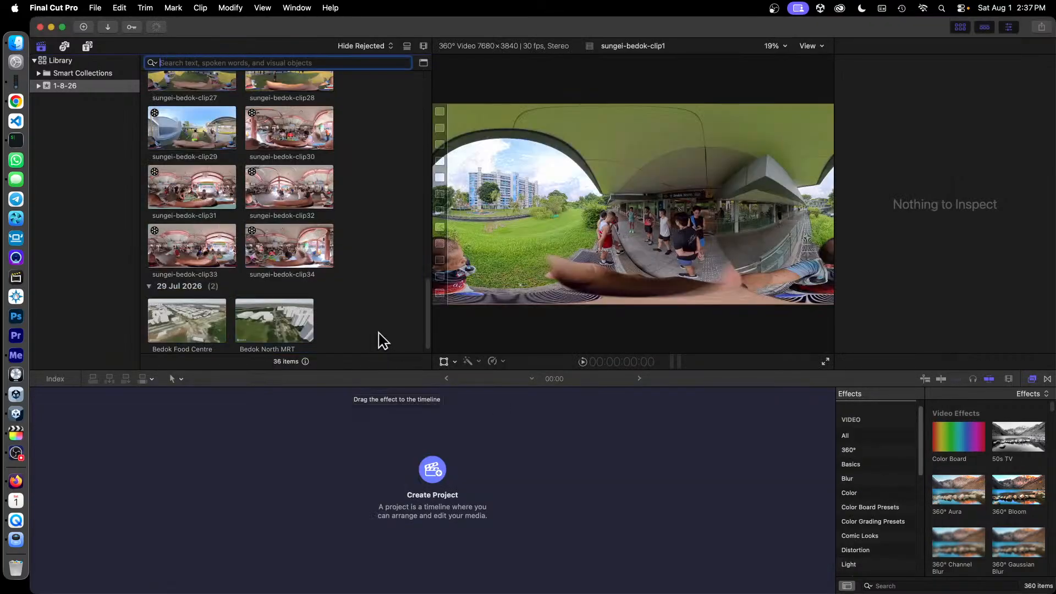
Preview the Bedok North MRT and Bedok Food Centre map clips by skimming and playing them.
left_click(275, 319)
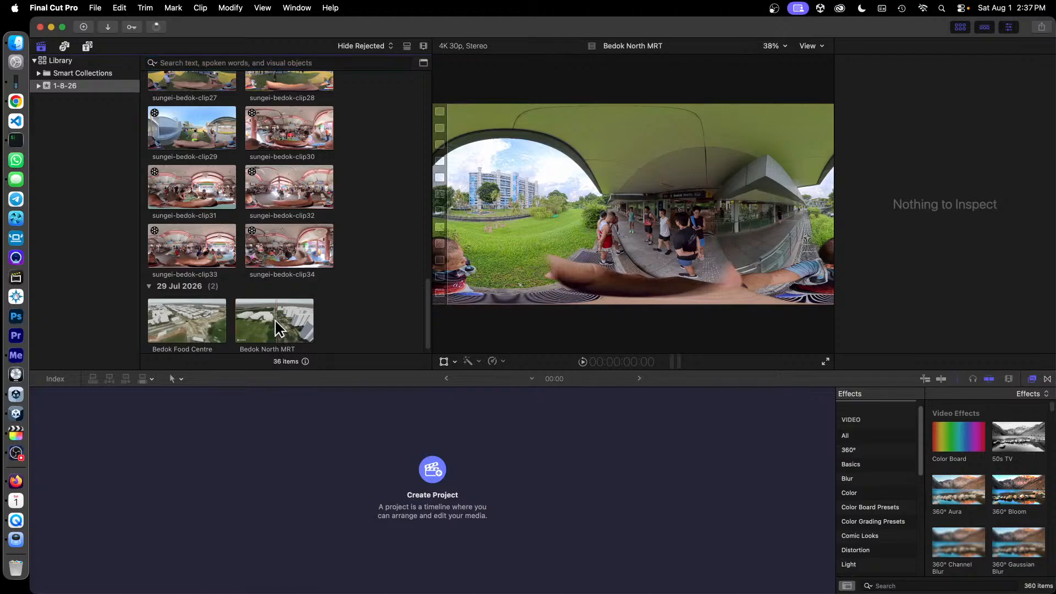
left_click(583, 361)
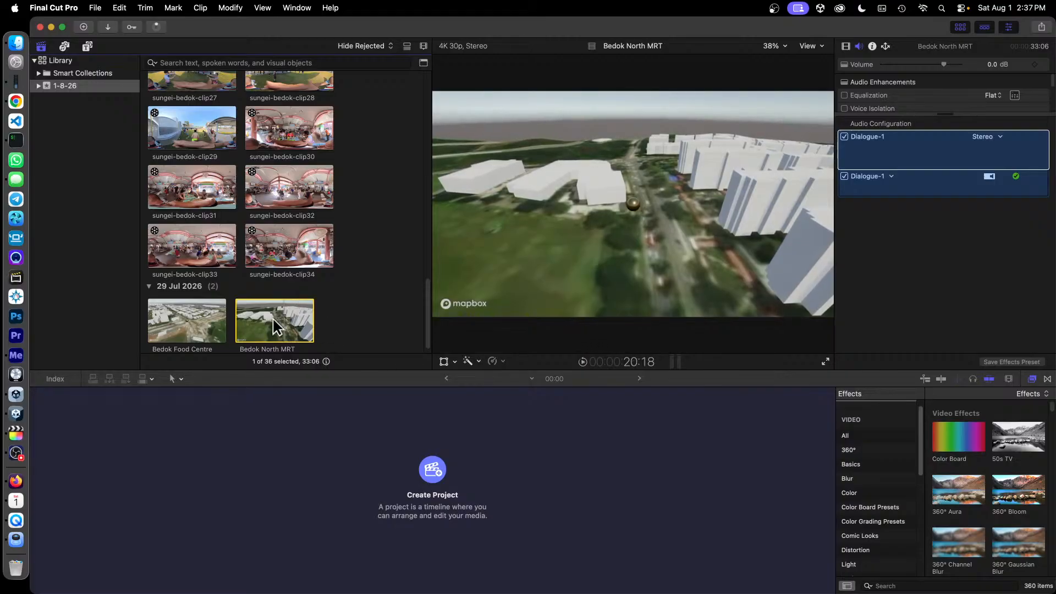
left_click_drag(284, 318, 248, 326)
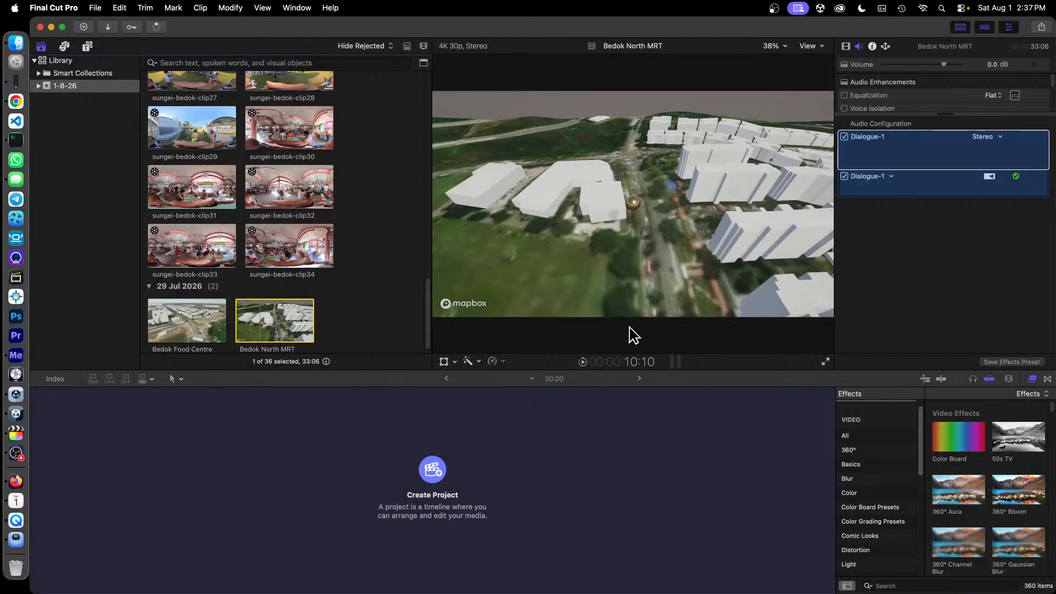
left_click(177, 325)
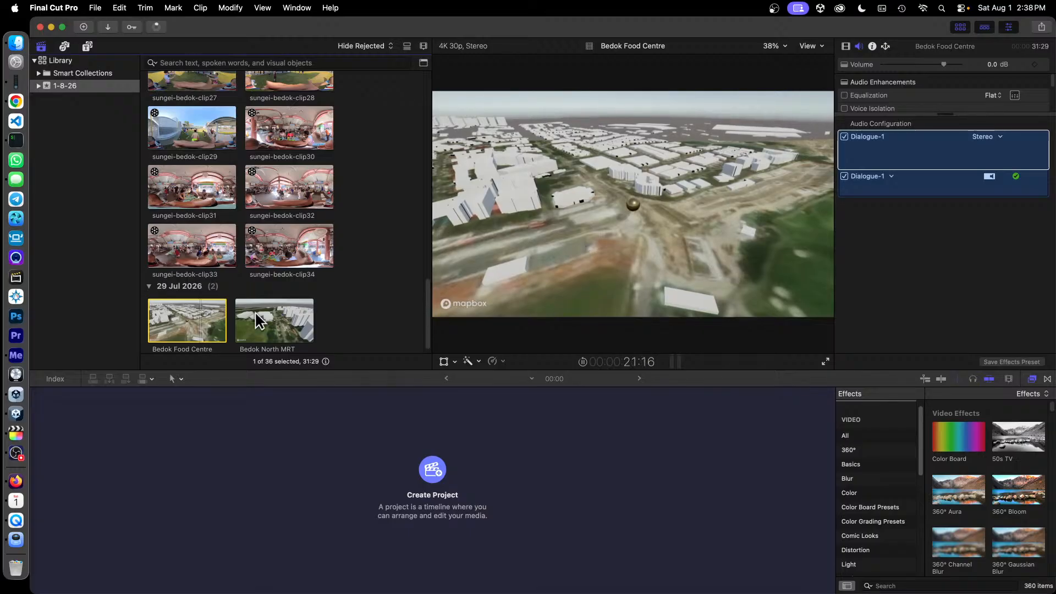
key("space")
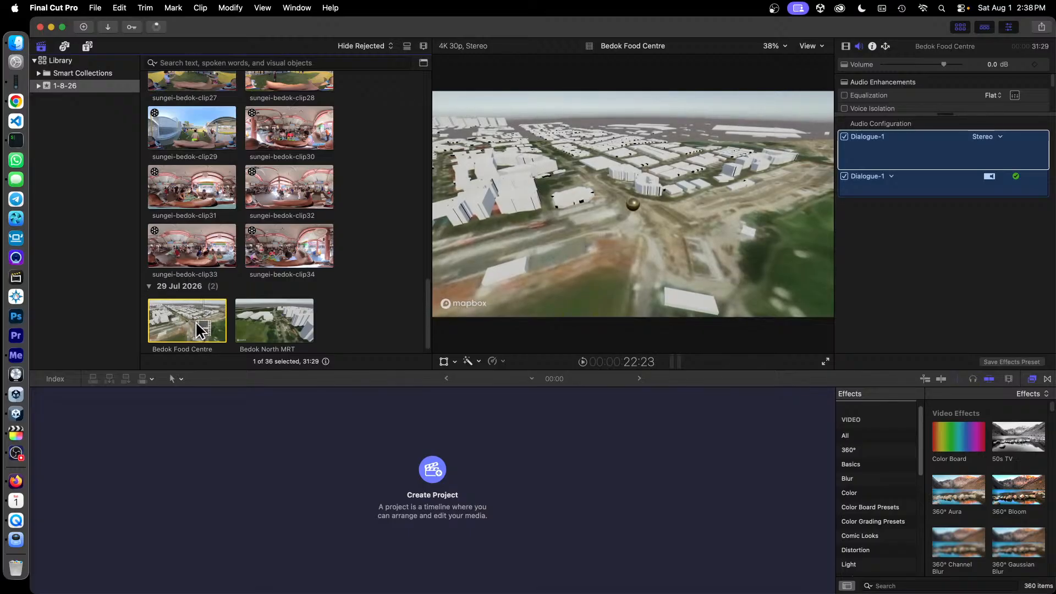
left_click(155, 318)
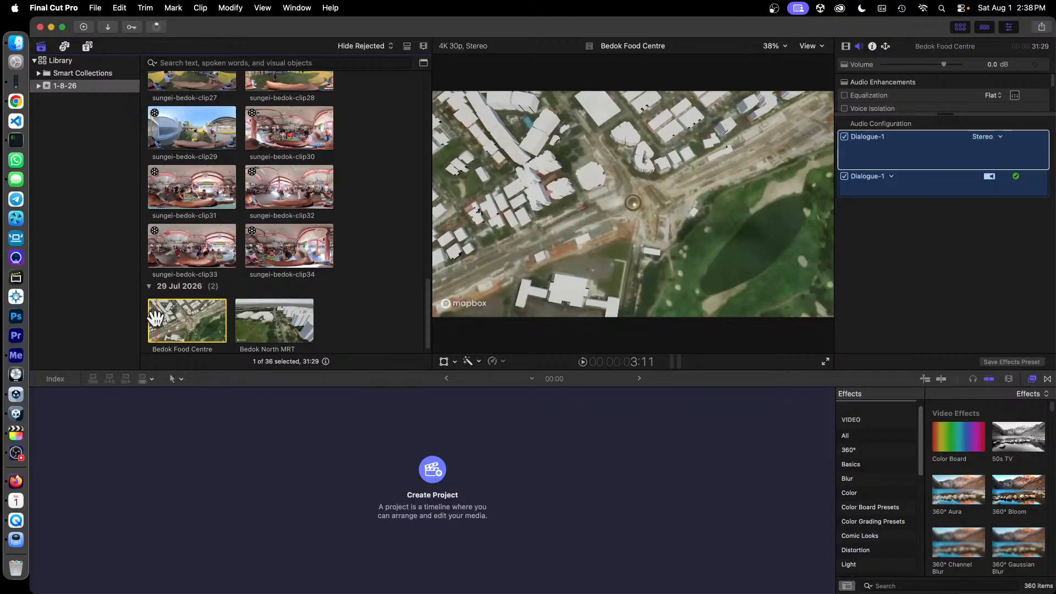
key("space")
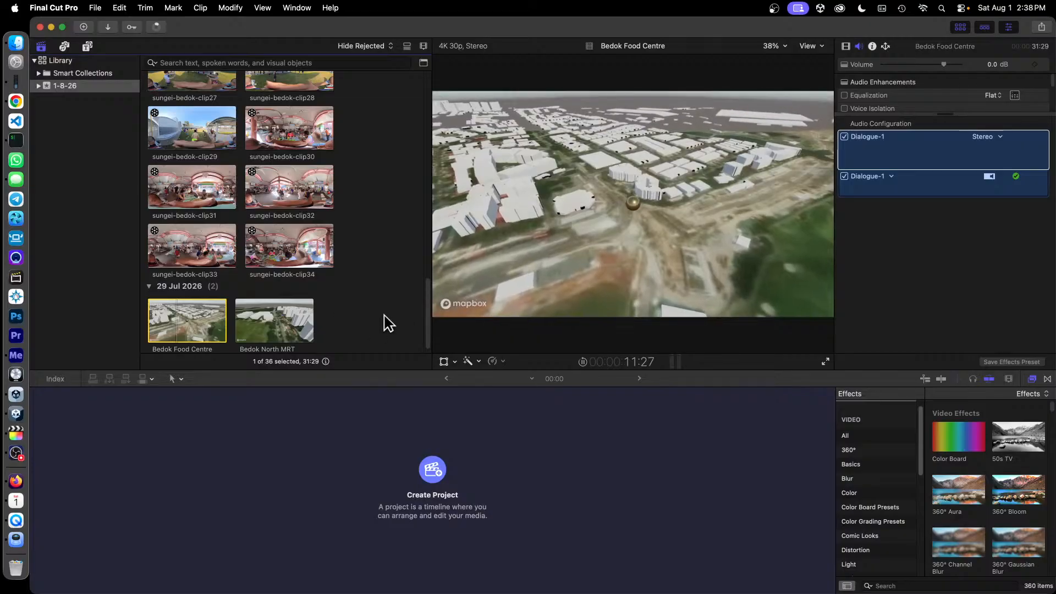
key("space")
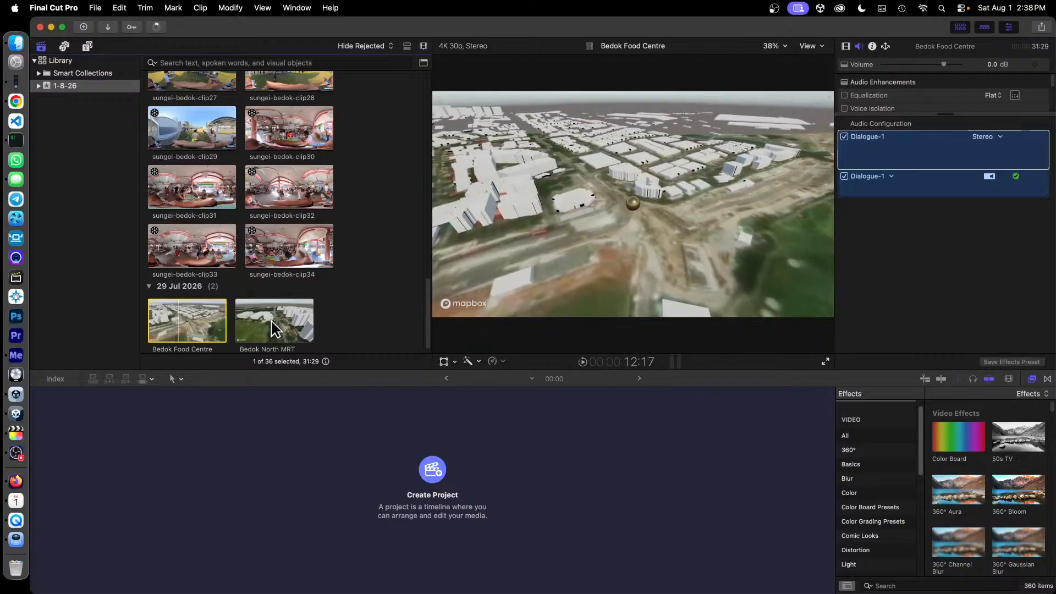
left_click(272, 324)
key("space")
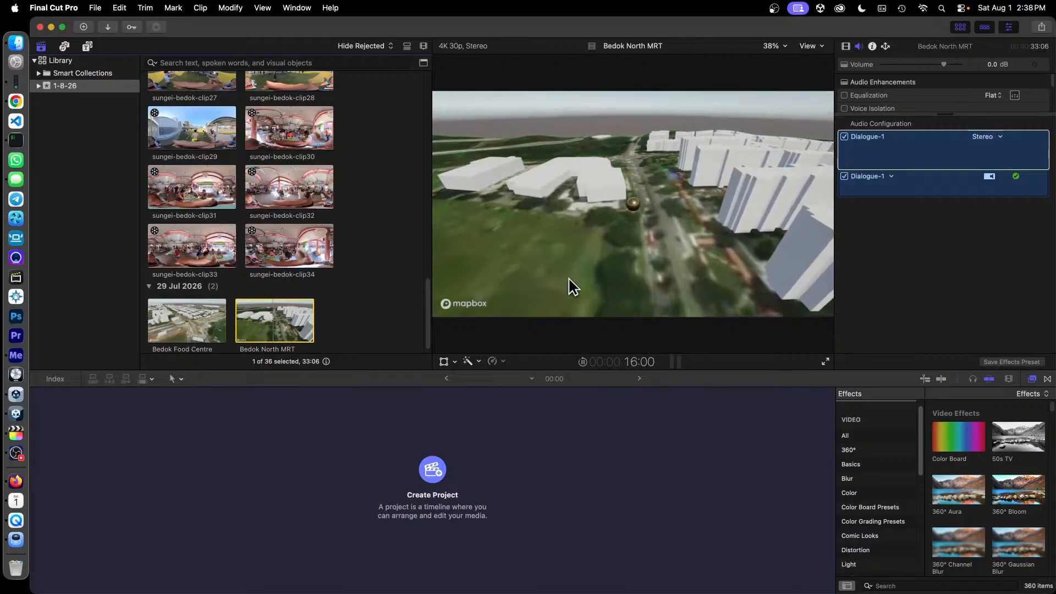
key("space")
Review the clips in event 1-8-26, start another media import and show the contents of the PortableSSD drive.
scroll(345, 300, "down", 2)
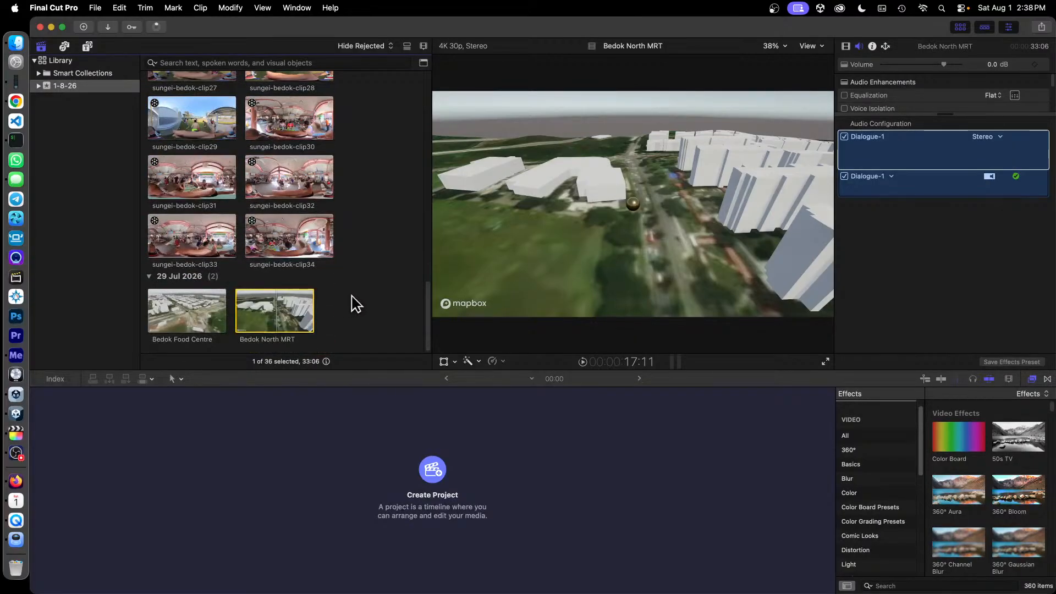
scroll(358, 305, "up", 15)
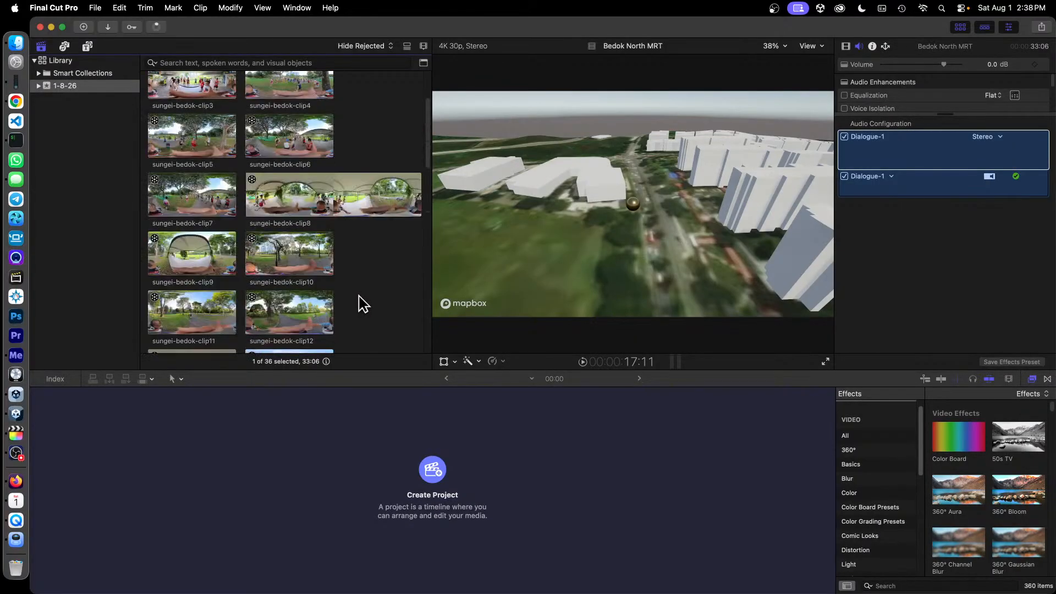
scroll(363, 305, "down", 10)
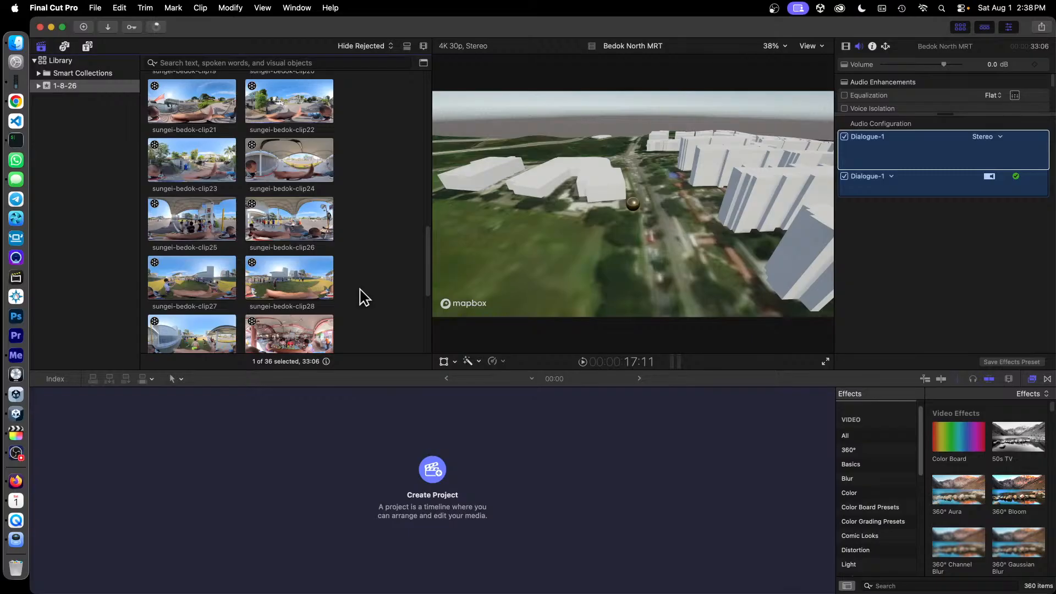
scroll(382, 277, "up", 10)
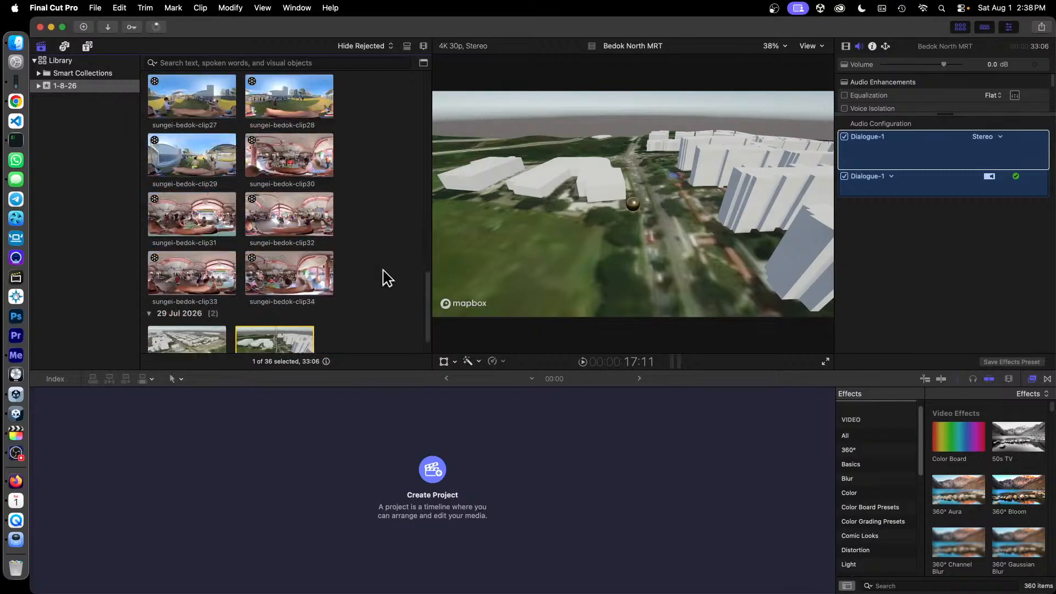
scroll(385, 275, "up", 2)
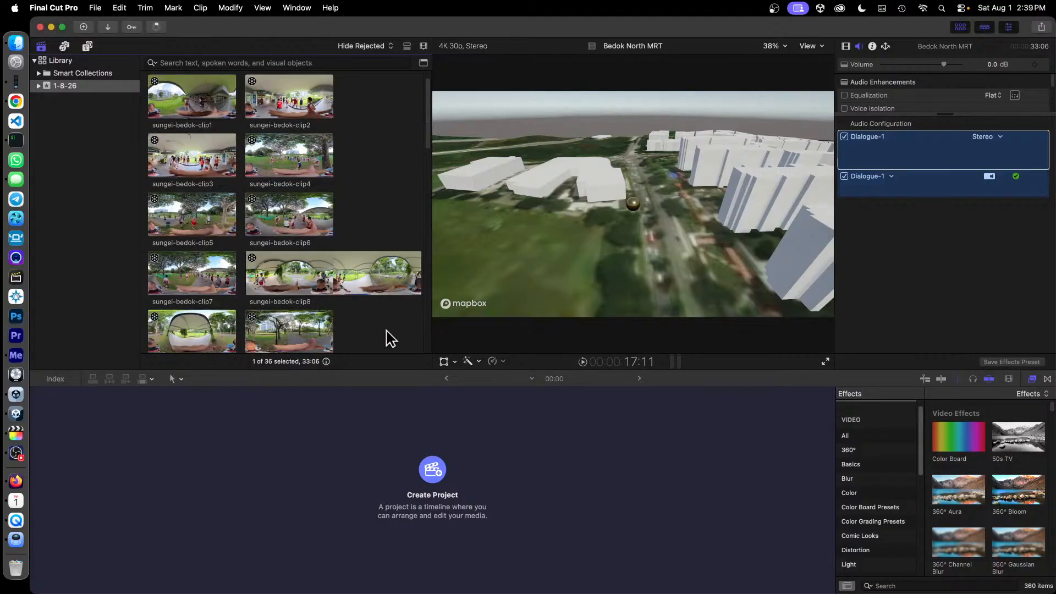
scroll(390, 339, "down", 15)
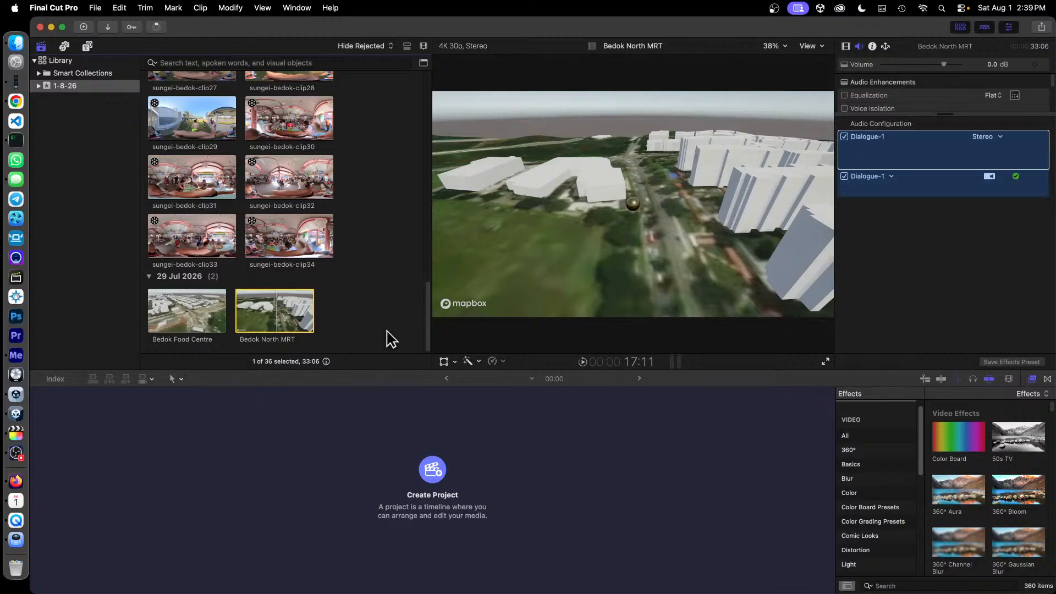
right_click(379, 300)
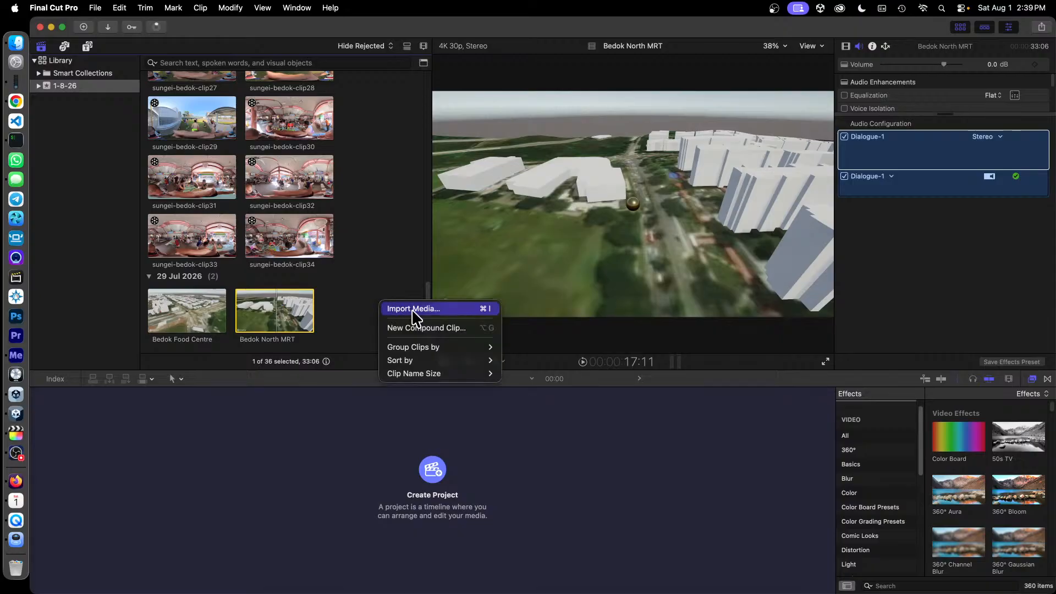
left_click(414, 312)
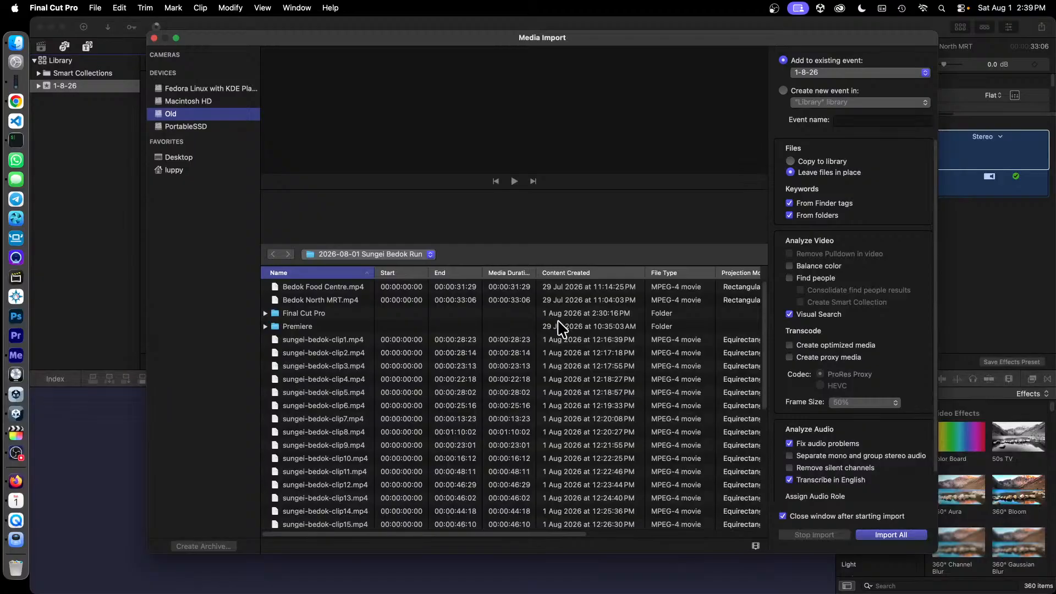
left_click(219, 128)
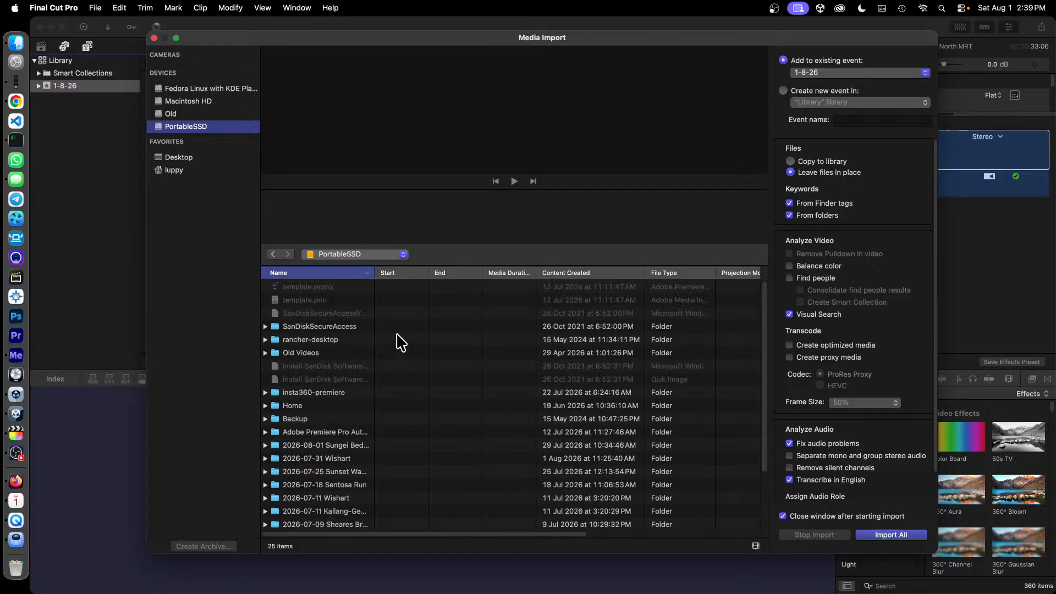
Import Reel1.mp4 from the Premiere folder in 2026-07-25 Sunset Way Run into event 1-8-26 and preview the clip.
left_click(333, 474)
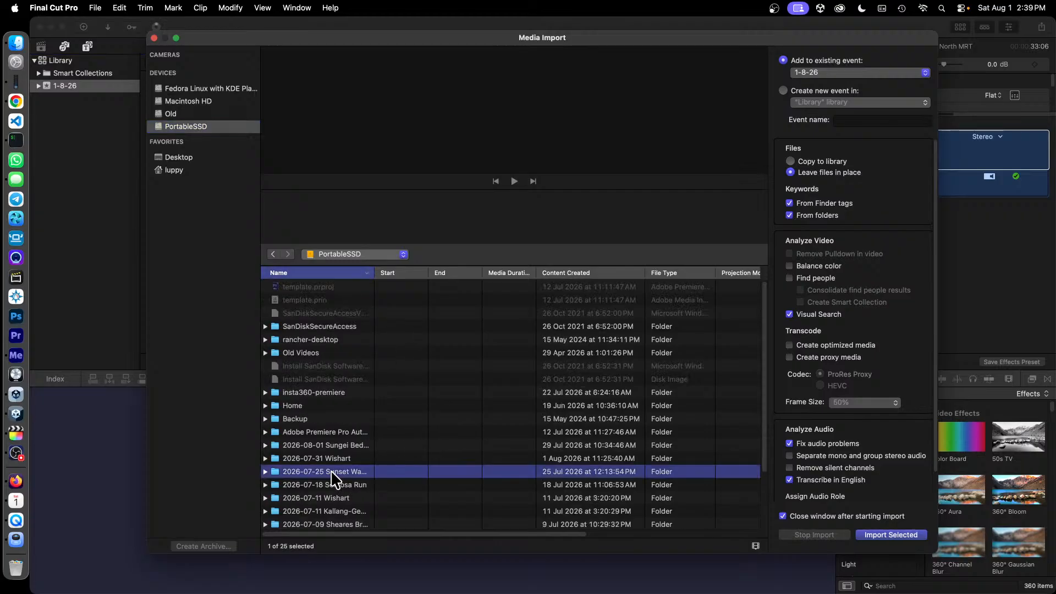
double_click(333, 473)
scroll(338, 382, "down", 5)
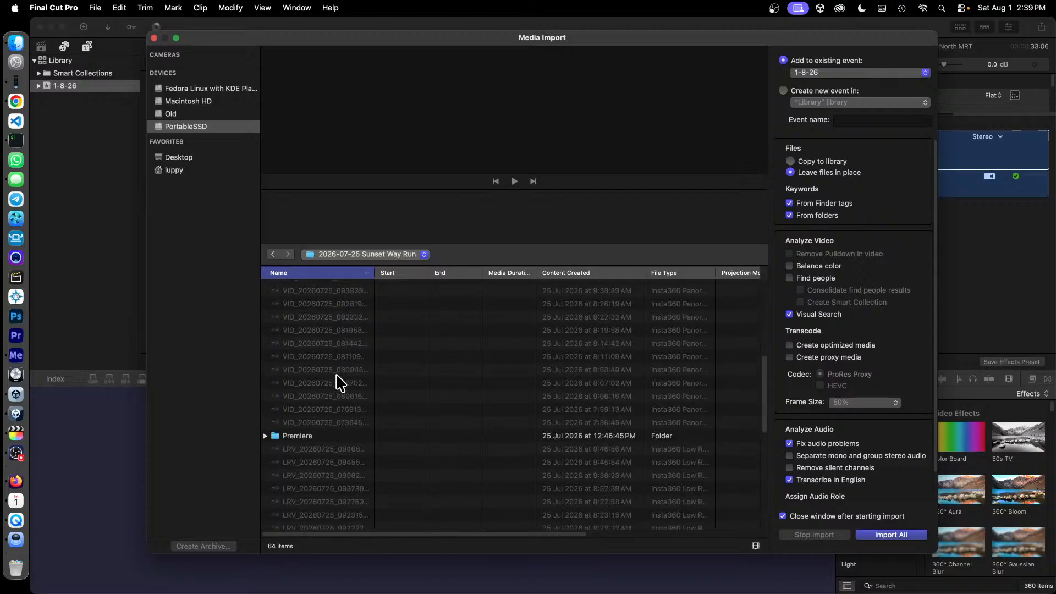
scroll(337, 379, "down", 3)
left_click(308, 352)
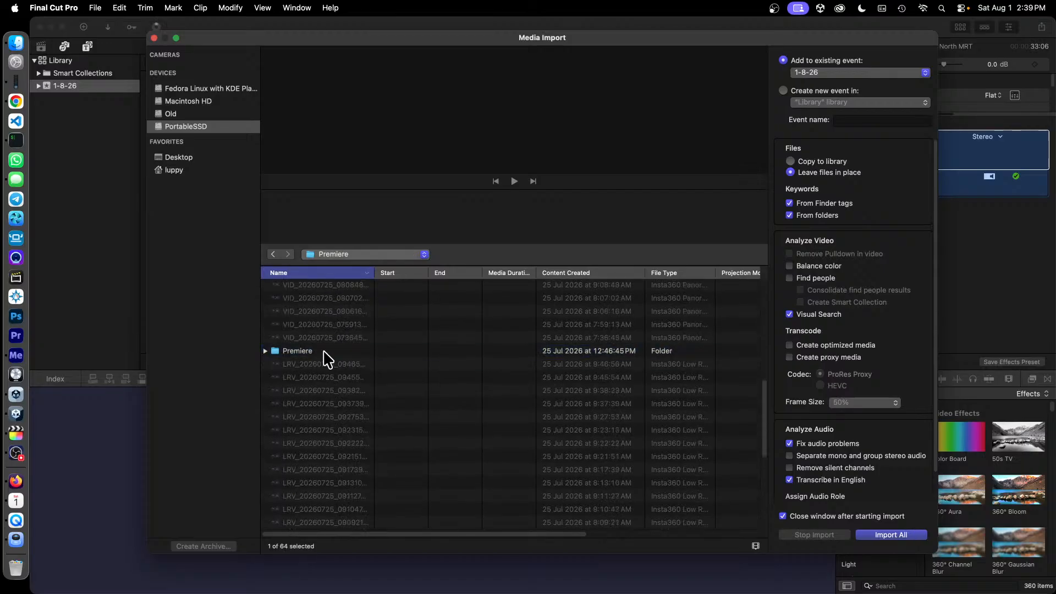
double_click(325, 352)
left_click(321, 393)
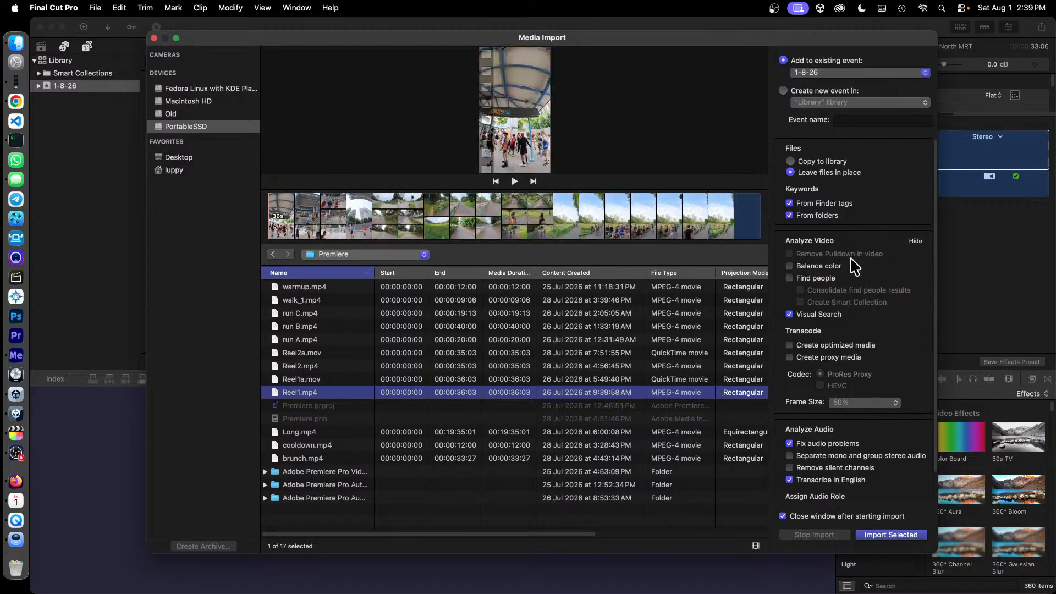
left_click(905, 536)
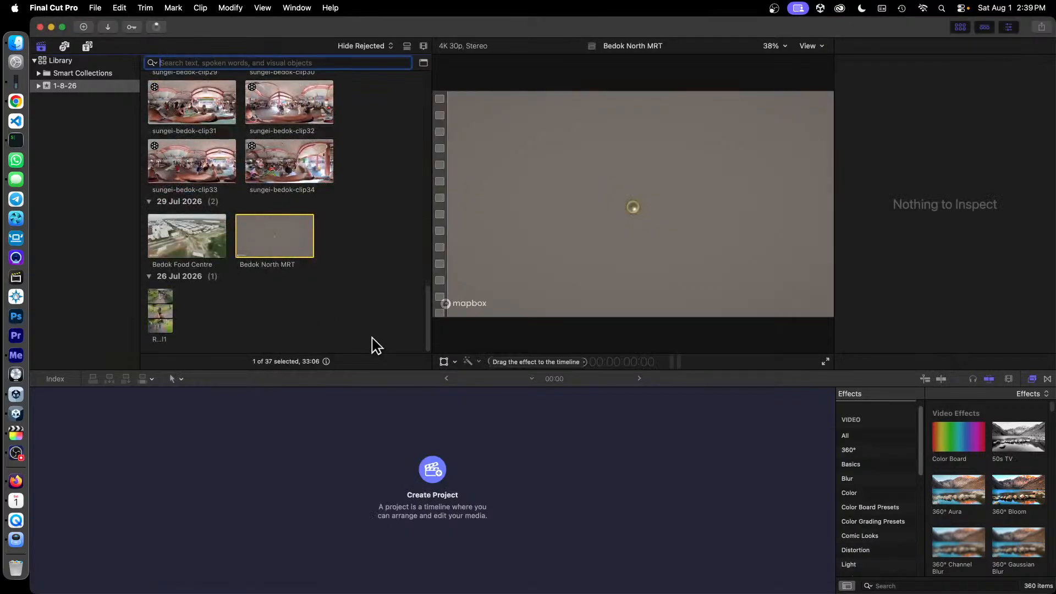
left_click(165, 318)
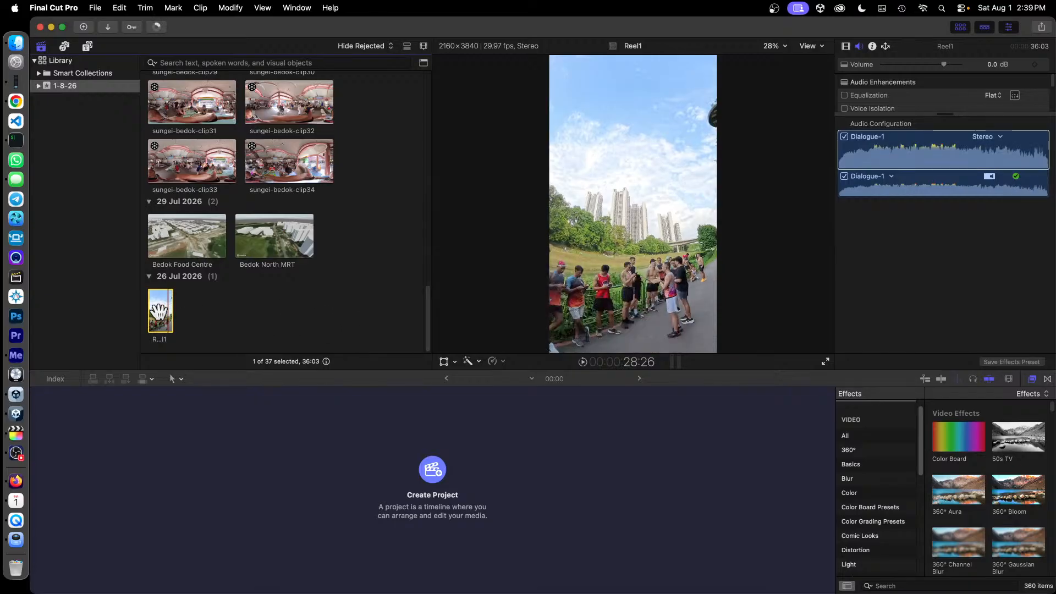
left_click(428, 473)
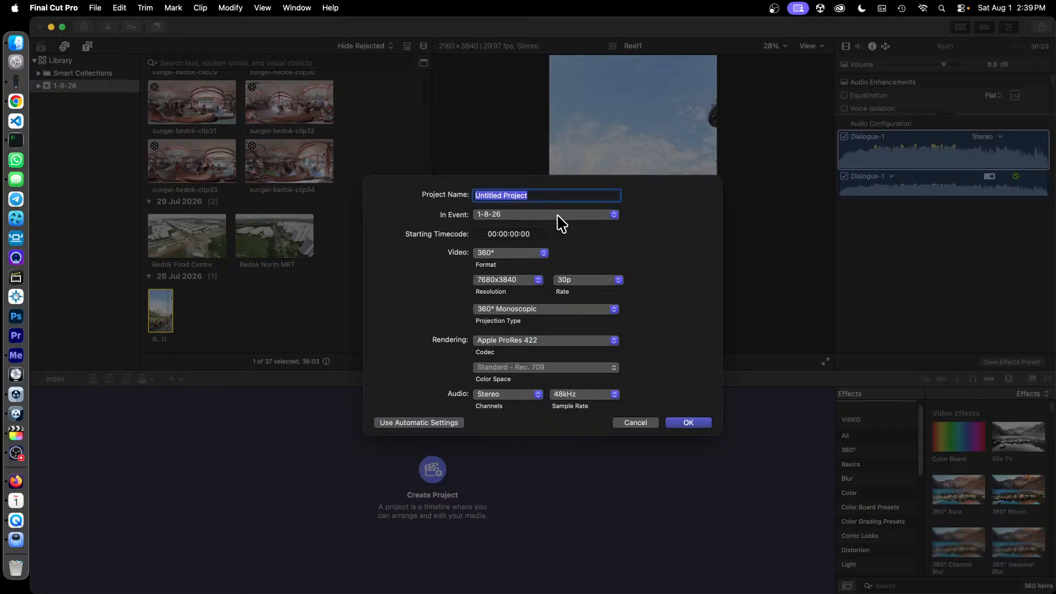
left_click(571, 216)
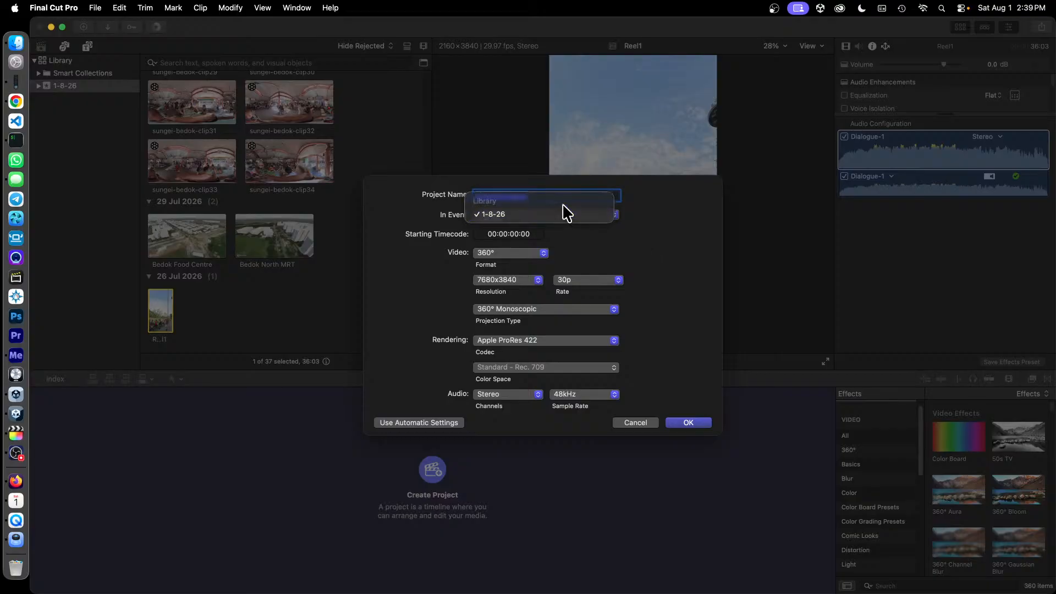
left_click(558, 215)
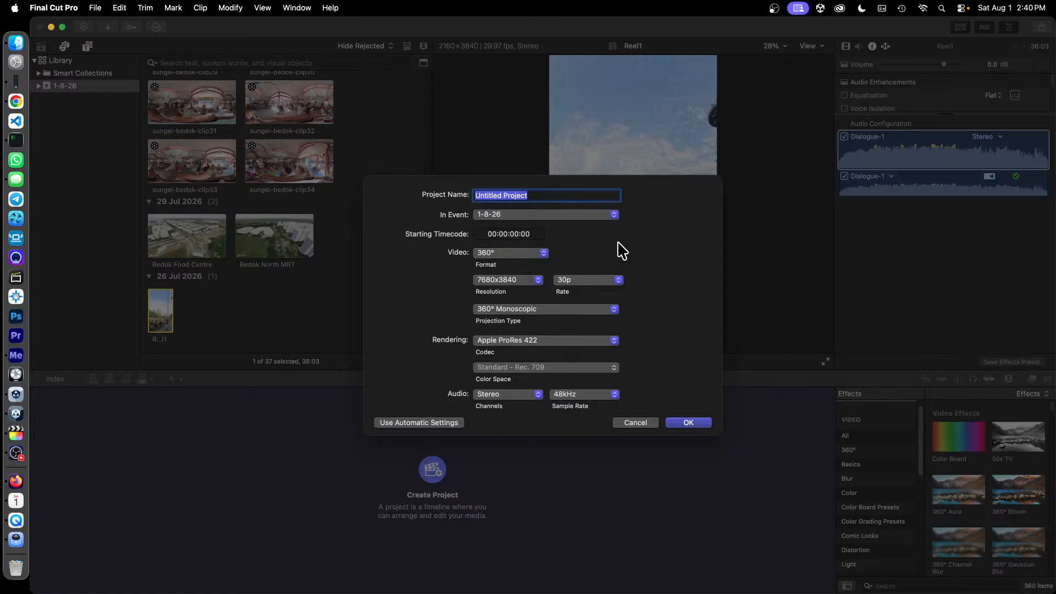
type("Reel1")
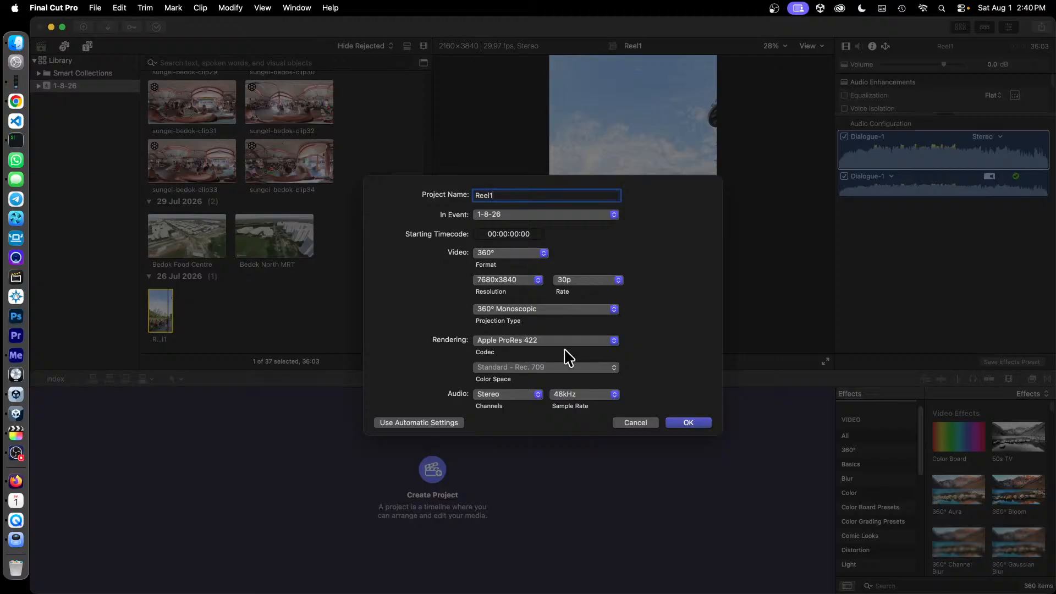
left_click(628, 423)
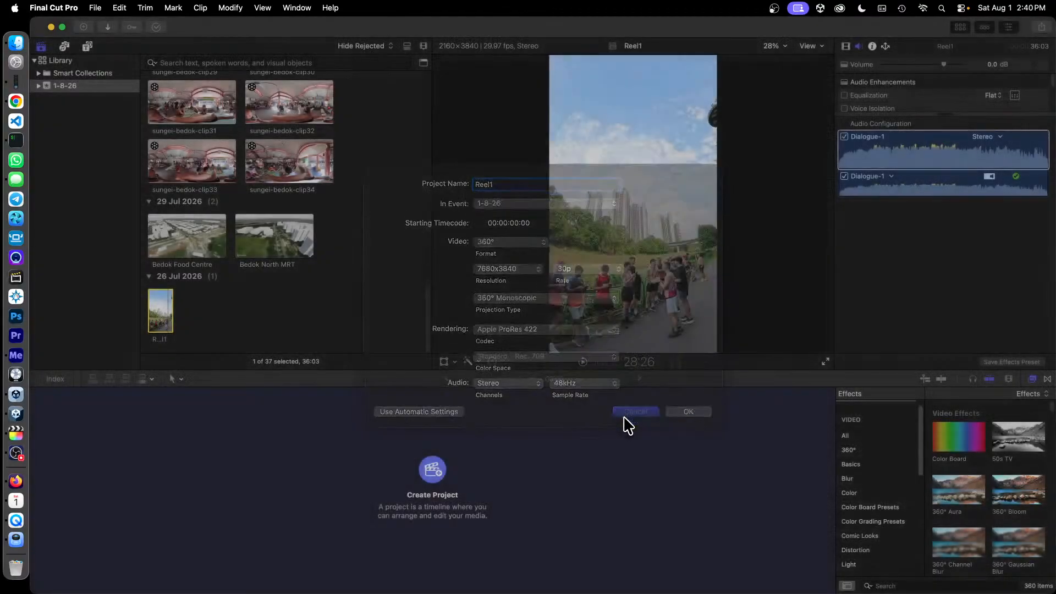
Create a vertical 2160x3840, 29.97p project named Reel1 in event 1-8-26 from the imported Reel1 clip.
left_click_drag(163, 309, 171, 480)
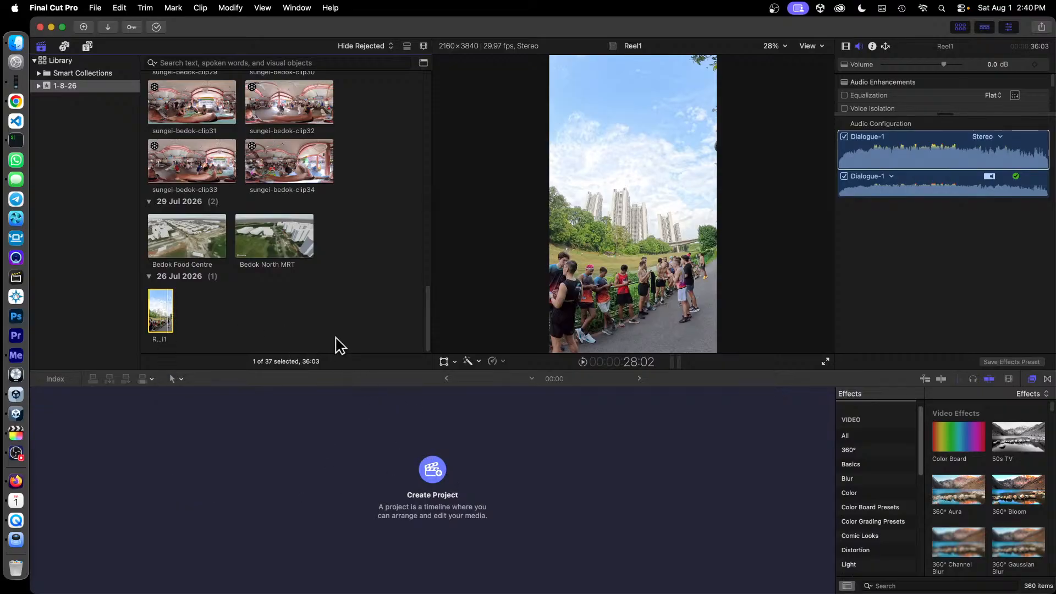
right_click(158, 314)
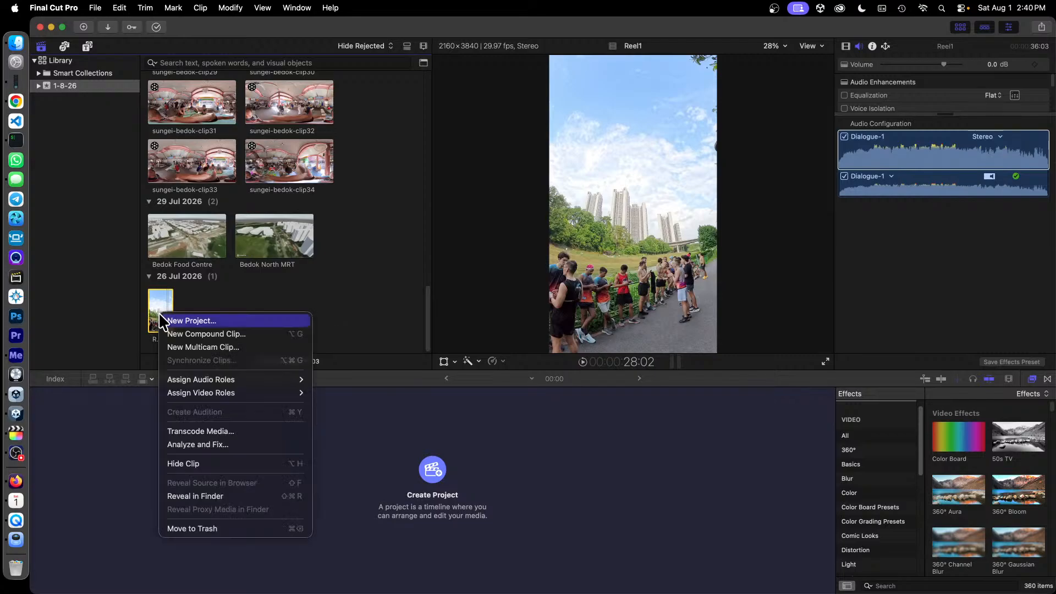
left_click(217, 322)
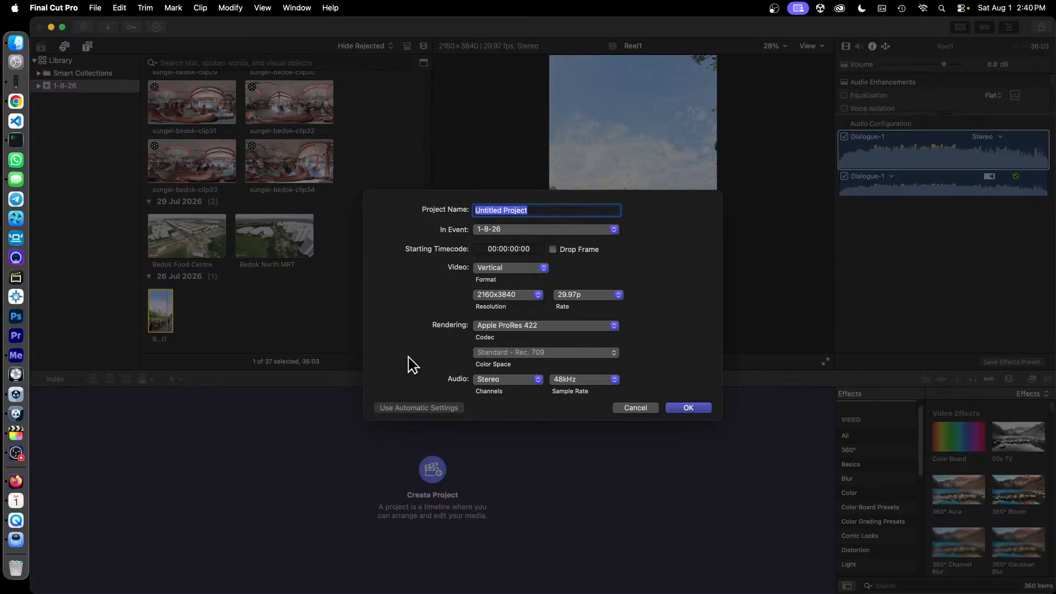
type("Reel1")
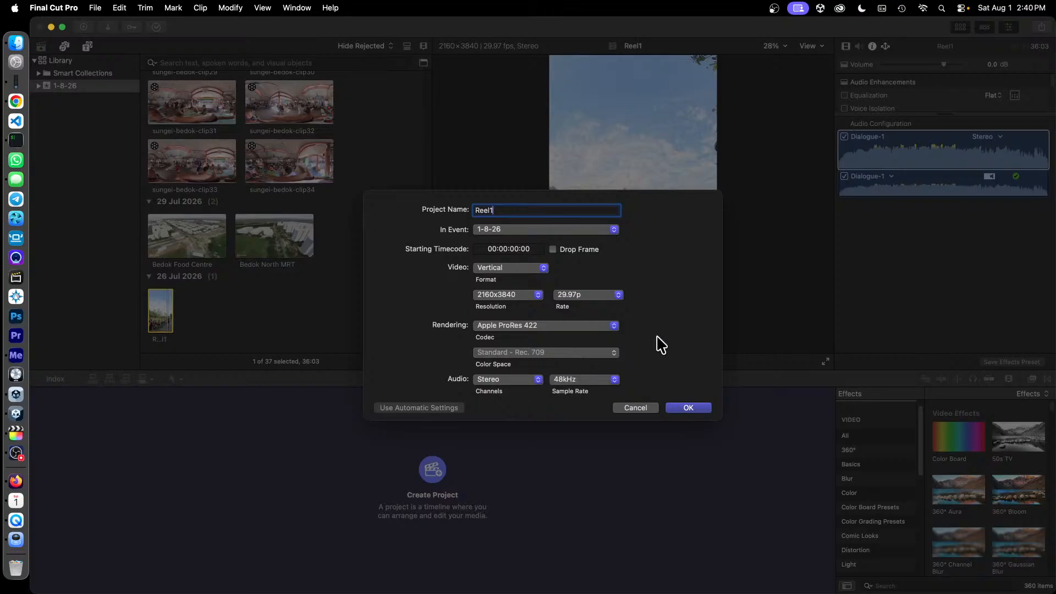
left_click(688, 410)
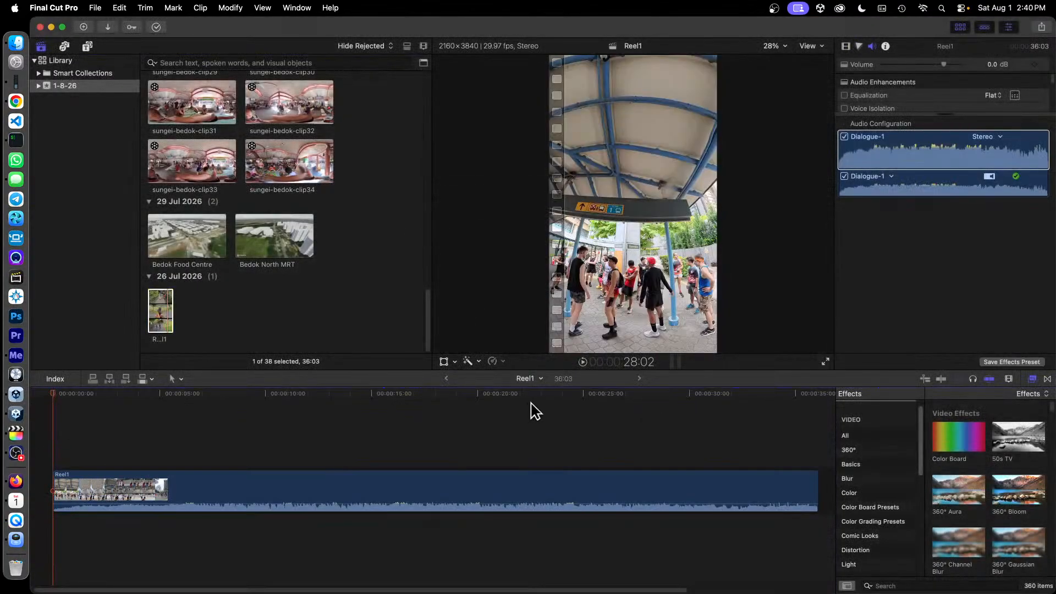
Move the imported Reel1 clip in event 1-8-26 to the Trash.
right_click(160, 314)
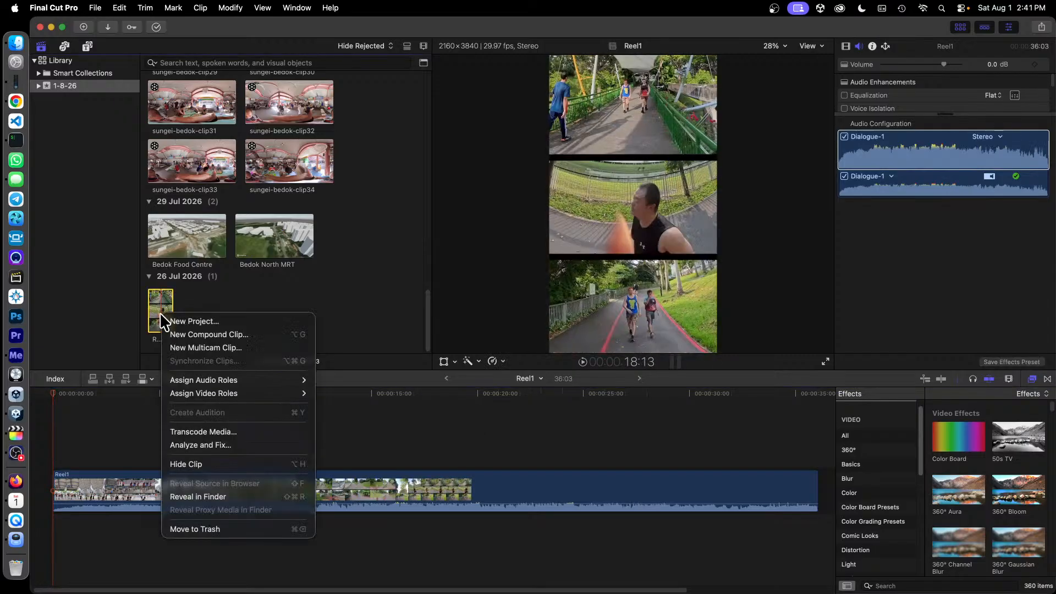
left_click(230, 533)
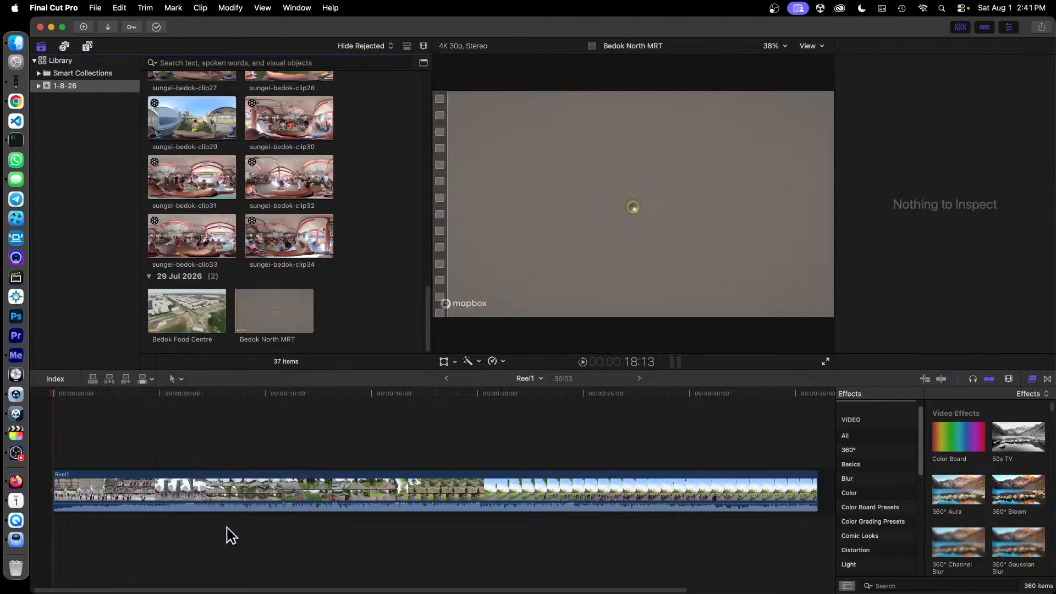
Switch to Finder and check for the original Reel1.mp4 in the Premiere folder of 2026-07-25 Sunset Way Run on PortableSSD.
left_click(16, 42)
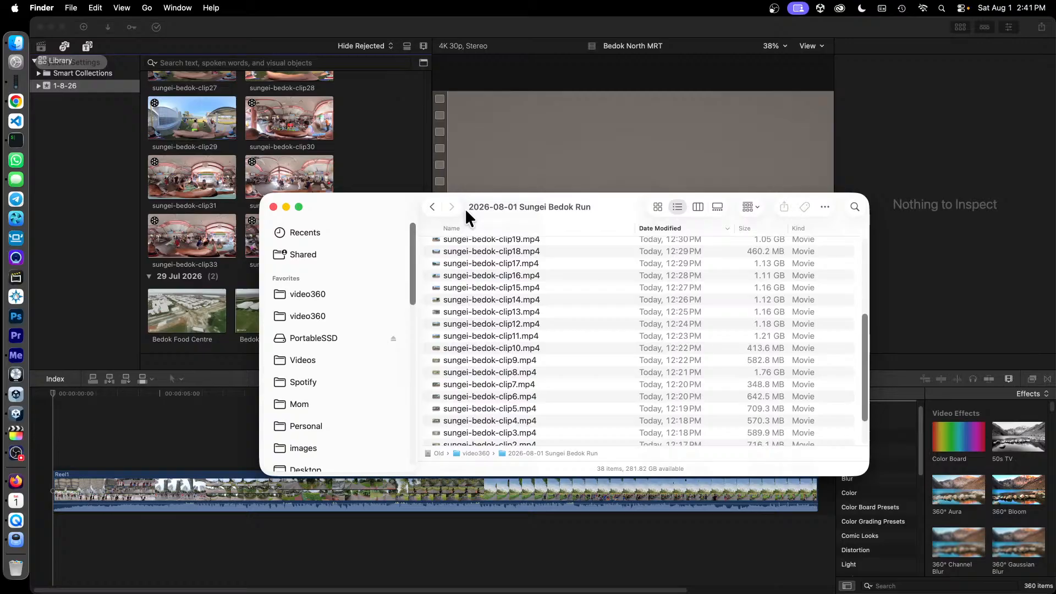
left_click(319, 295)
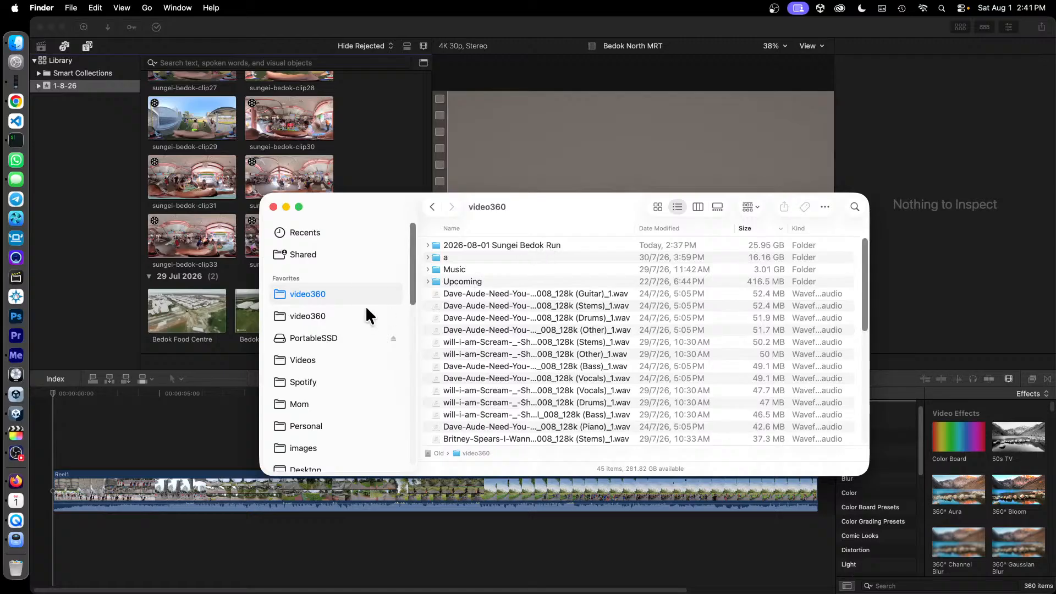
left_click(322, 339)
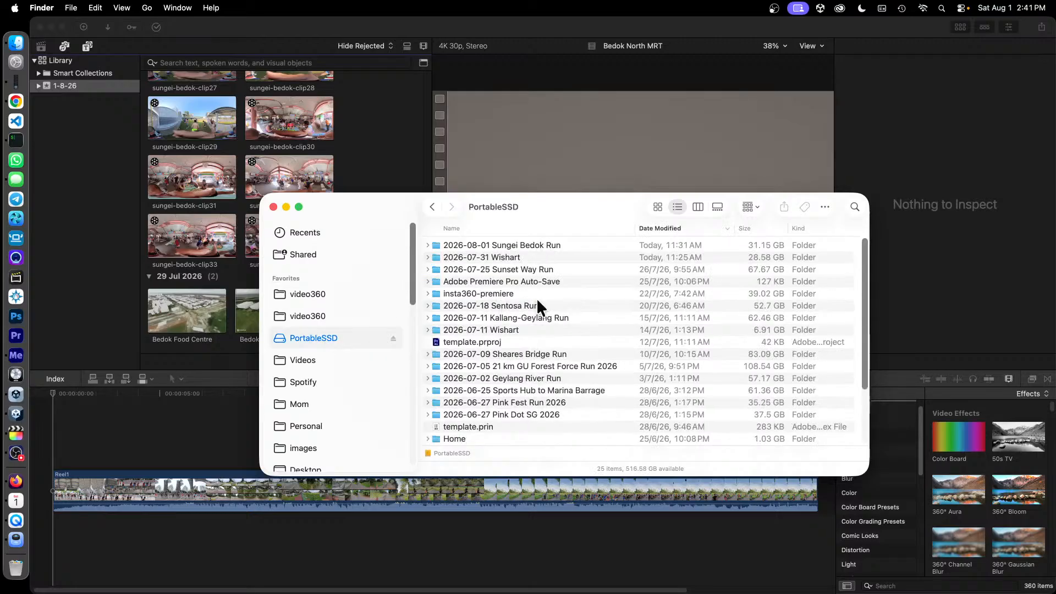
double_click(543, 266)
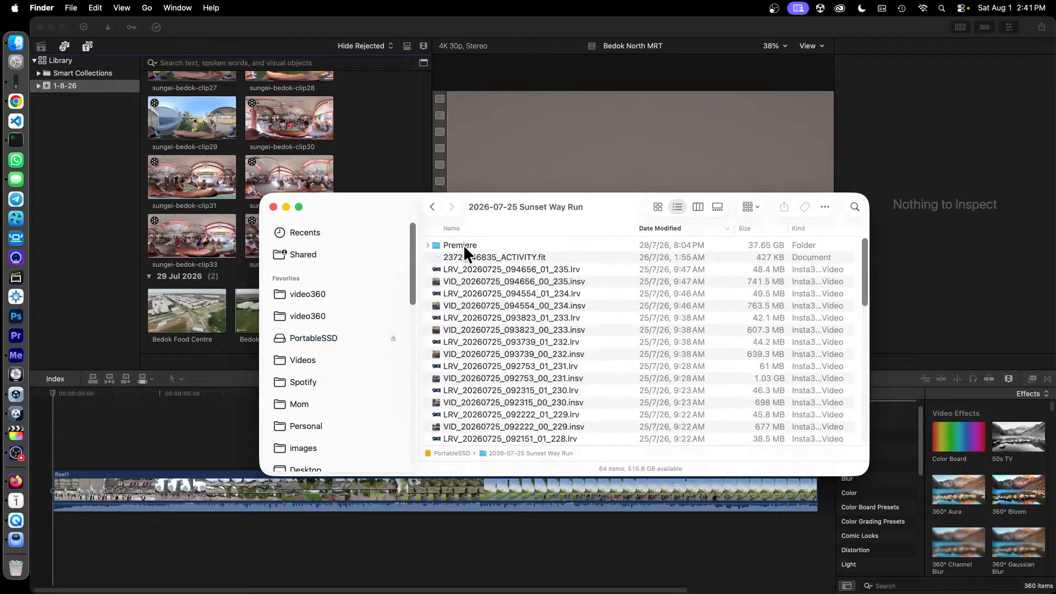
double_click(463, 244)
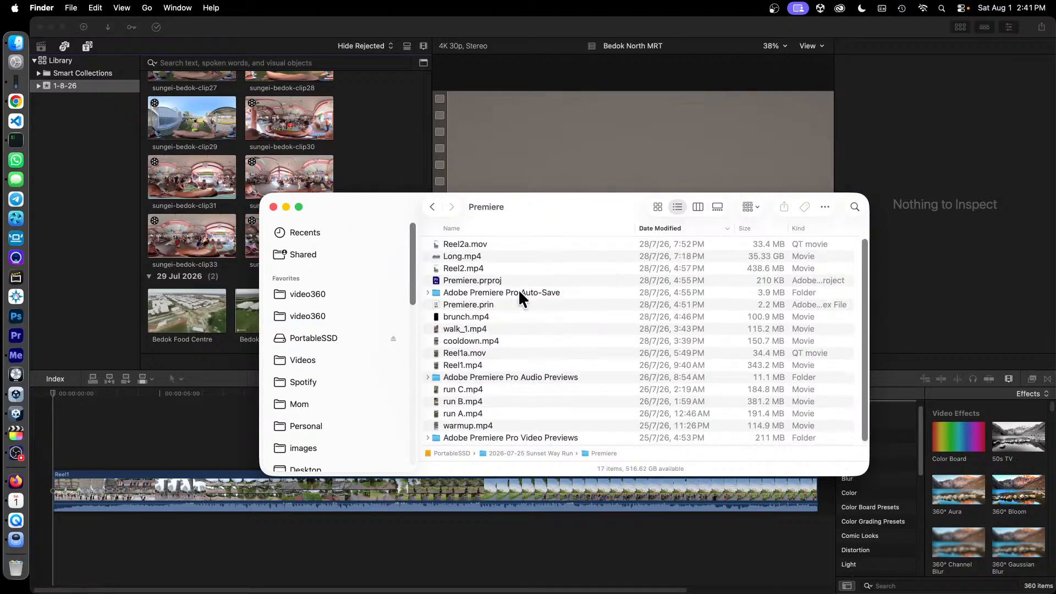
left_click(497, 367)
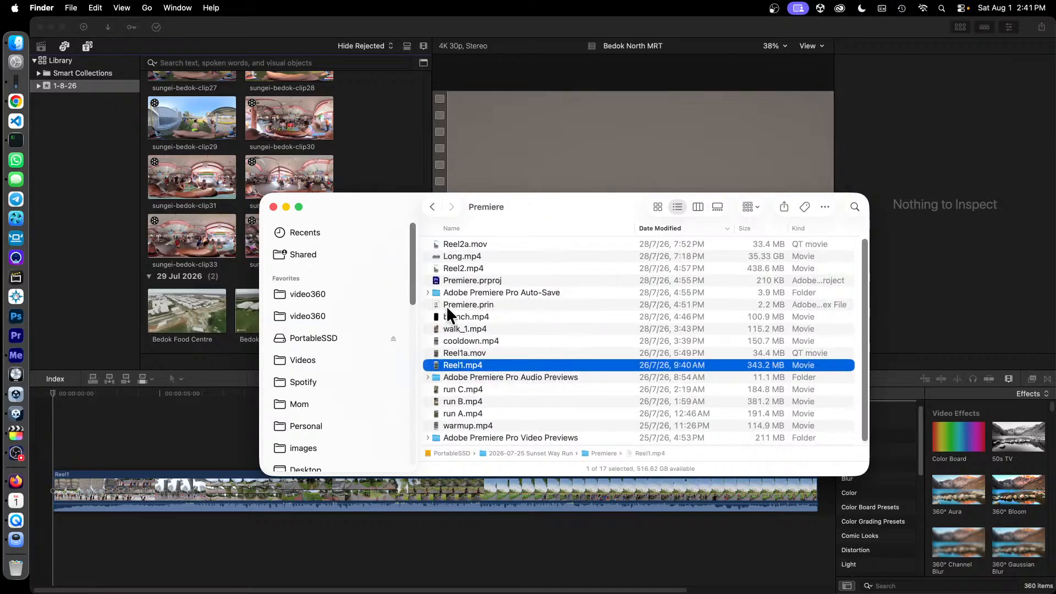
left_click(274, 207)
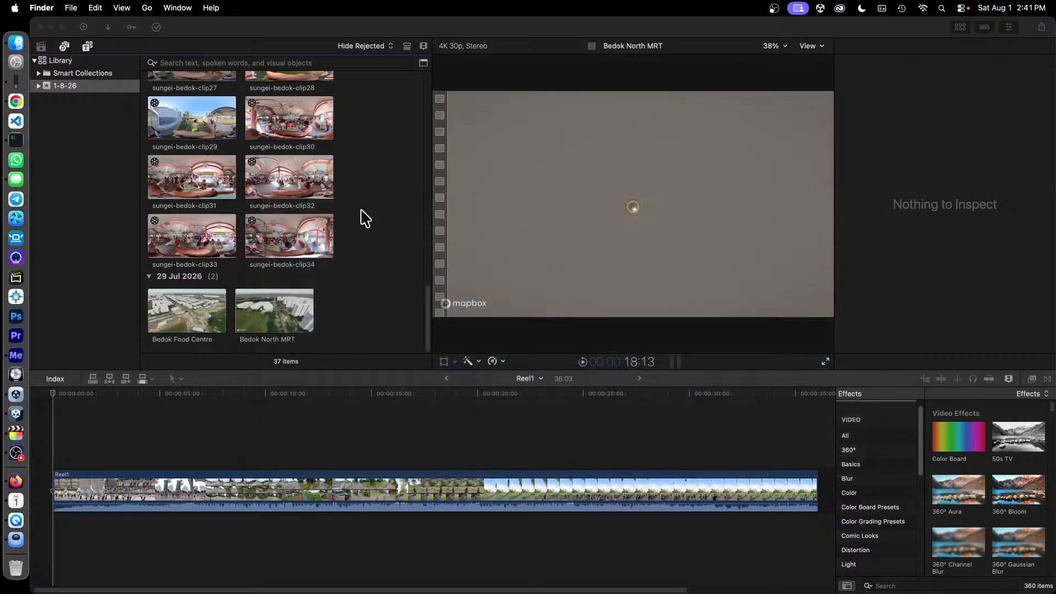
Delete the Reel1 clip from the Reel1 project timeline in Final Cut Pro, accepting the removal of its last media reference.
scroll(363, 209, "up", 15)
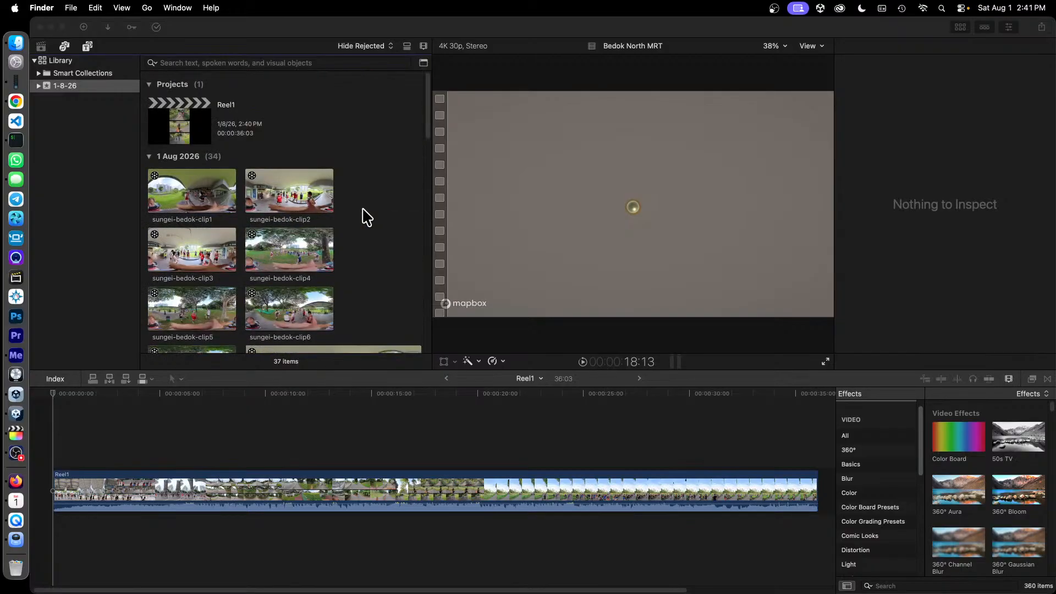
scroll(367, 217, "down", 15)
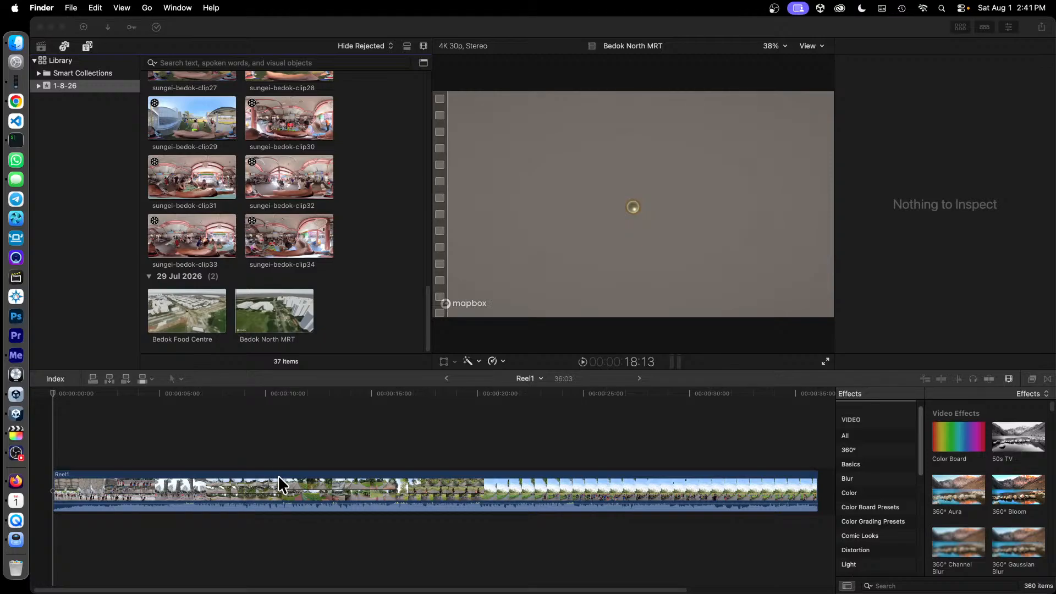
scroll(383, 297, "up", 15)
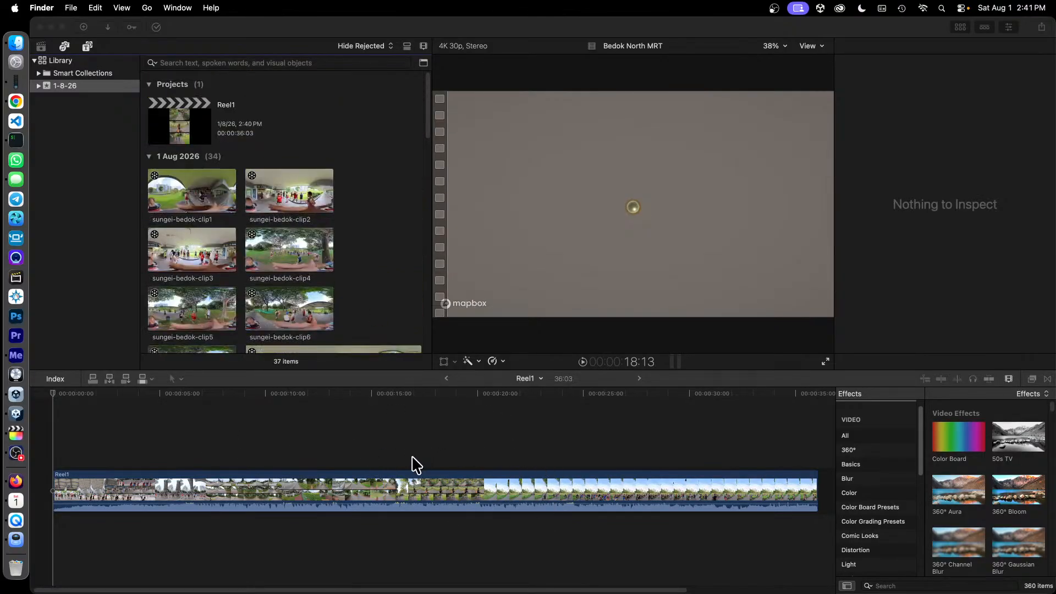
left_click(212, 483)
left_click(295, 478)
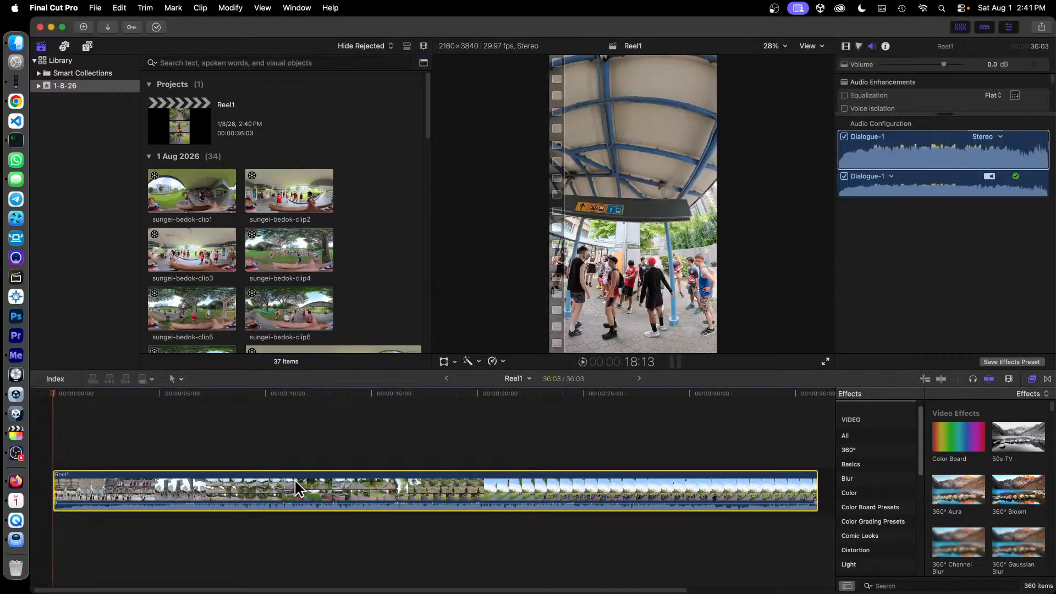
key("Delete")
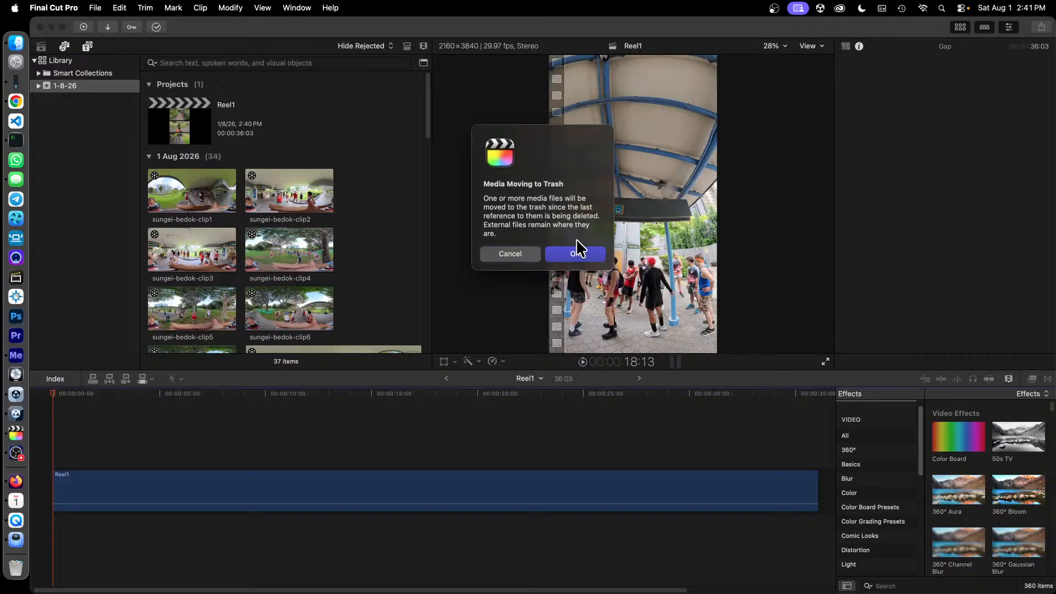
left_click(582, 253)
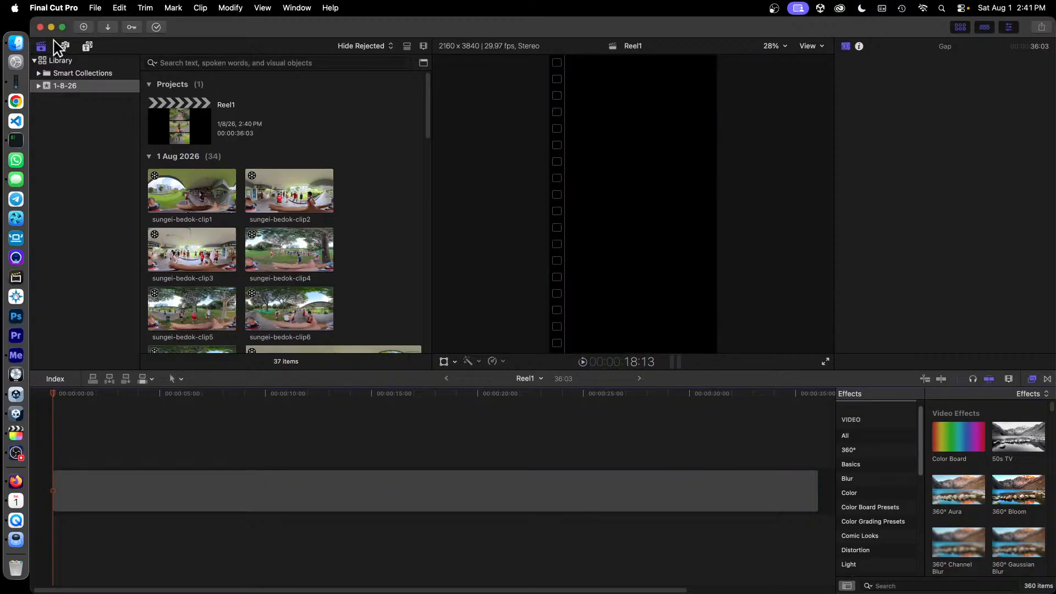
Remove the remaining gap clip from the Reel1 timeline by trimming its end back to the start.
left_click(360, 490)
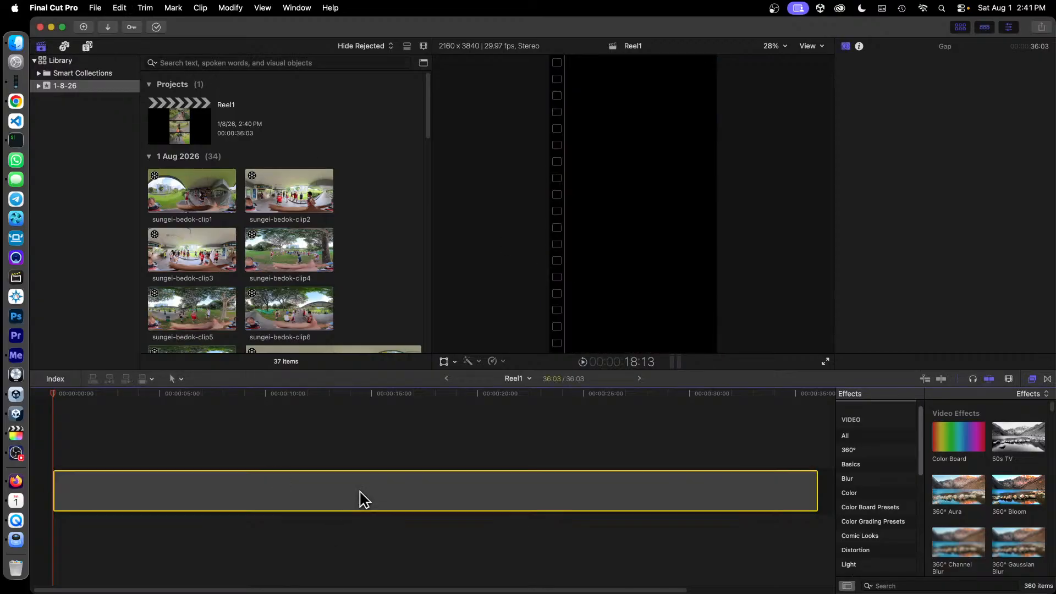
key("super+shift+a")
left_click(364, 500)
left_click_drag(817, 490, 7, 531)
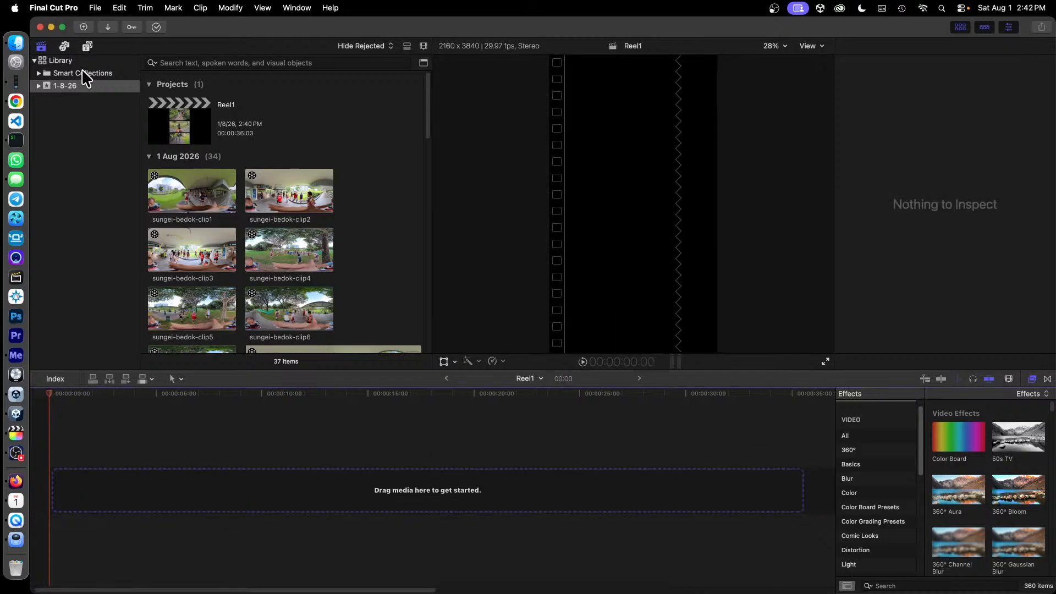
Recheck in Finder that PortableSSD's 2026-07-25 Sunset Way Run Premiere folder still holds Reel1.mp4, and close the window.
left_click(25, 49)
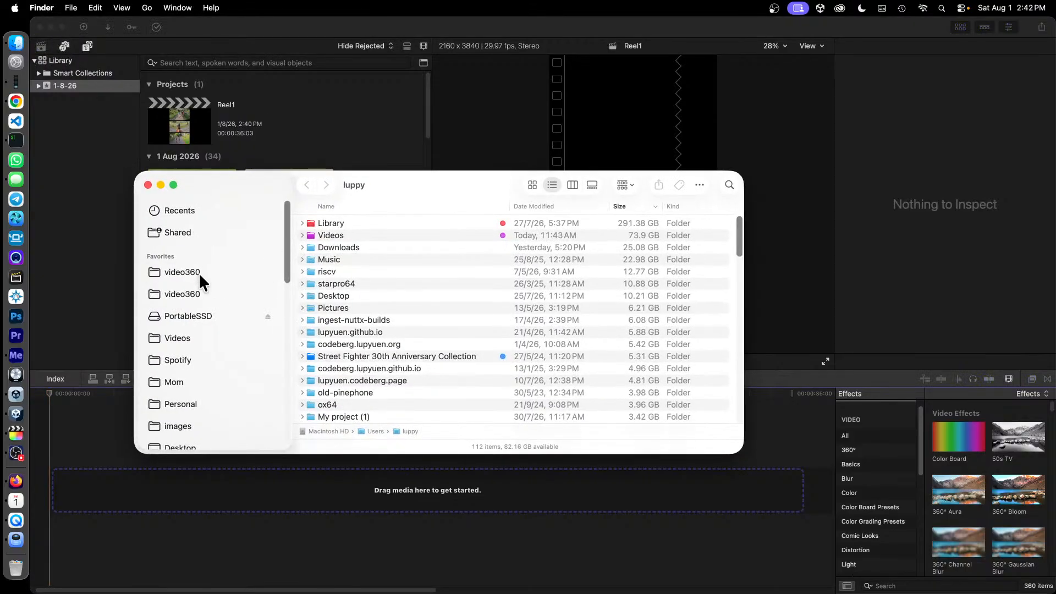
left_click(187, 273)
left_click(219, 316)
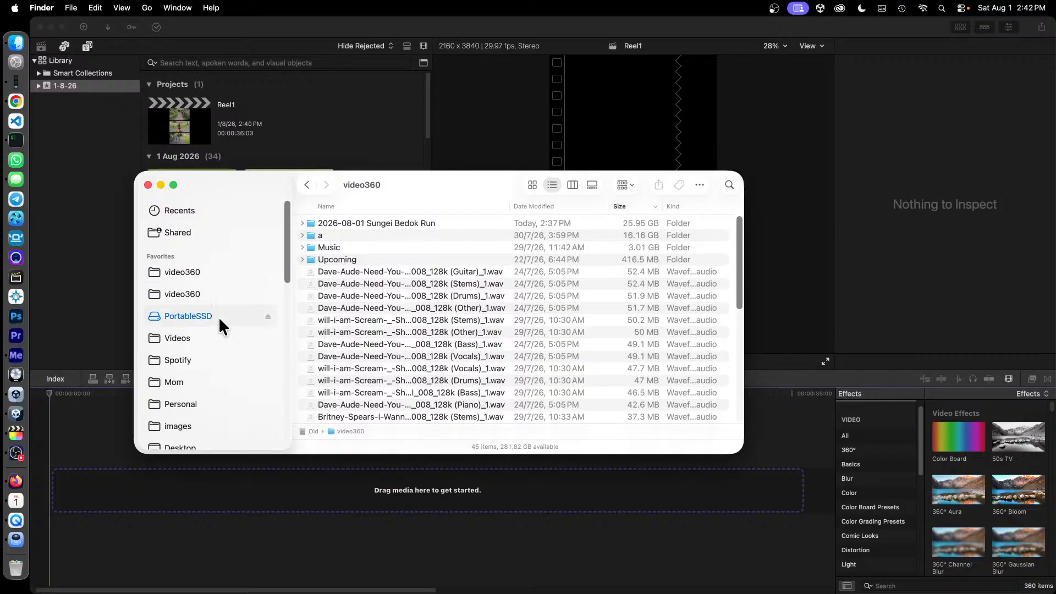
double_click(411, 249)
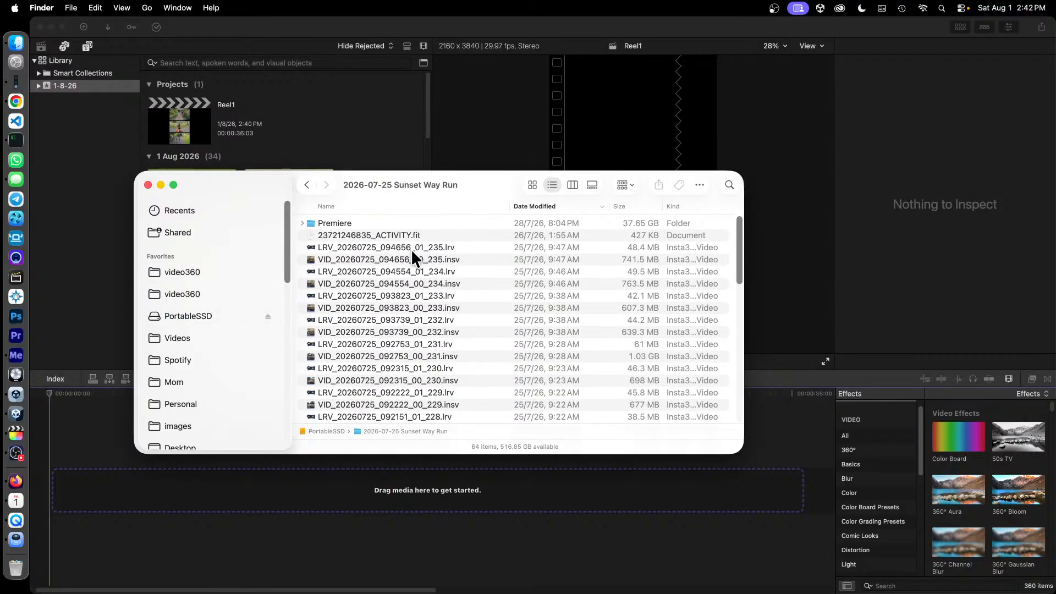
left_click(369, 223)
double_click(370, 223)
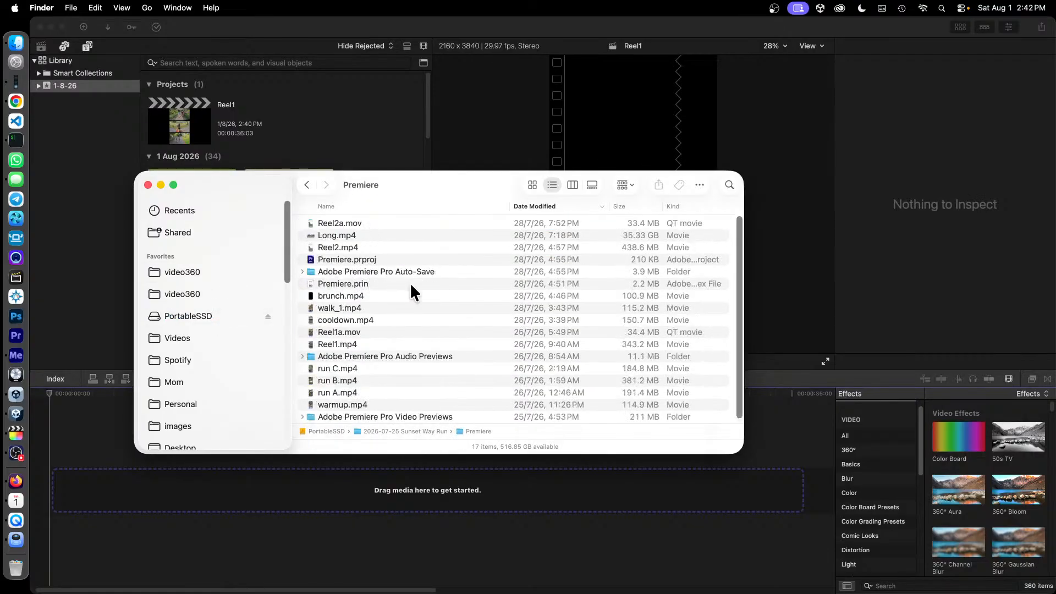
left_click(380, 345)
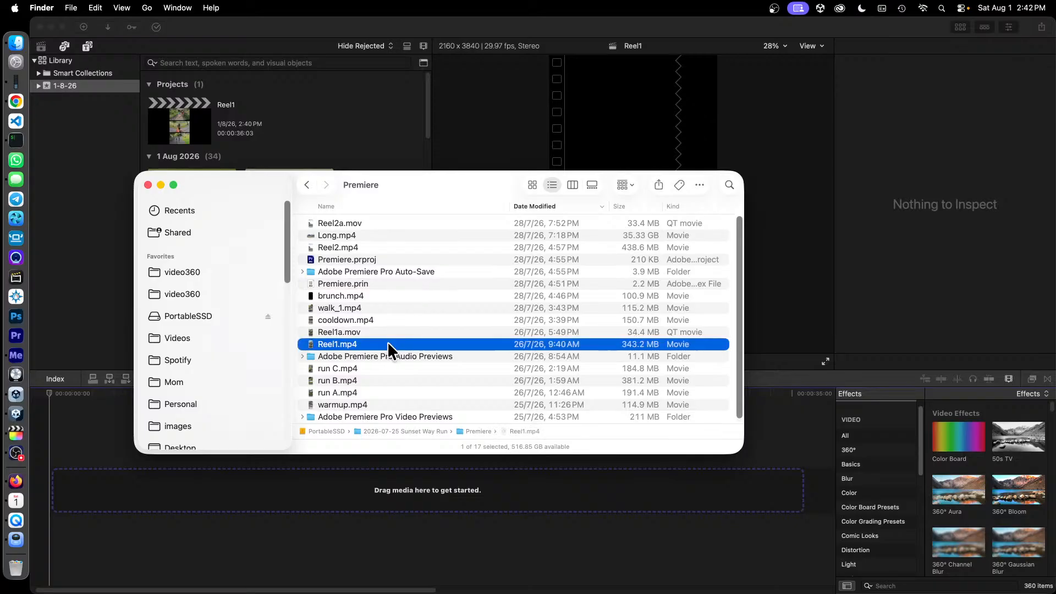
left_click(148, 184)
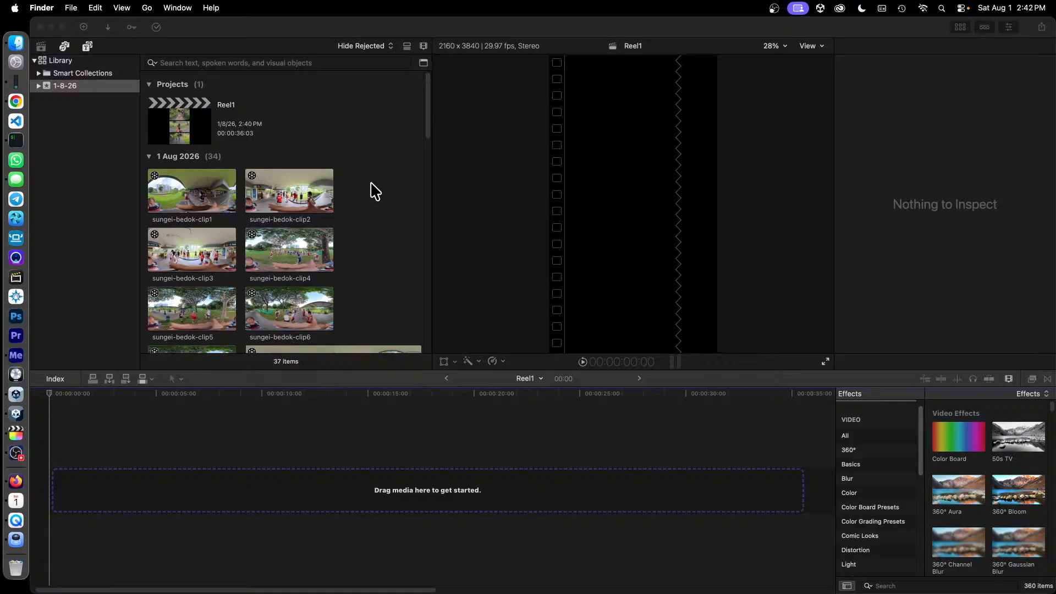
Place the 360° clip sungei-bedok-clip3 at the start of the empty Reel1 timeline in Final Cut Pro.
left_click(205, 249)
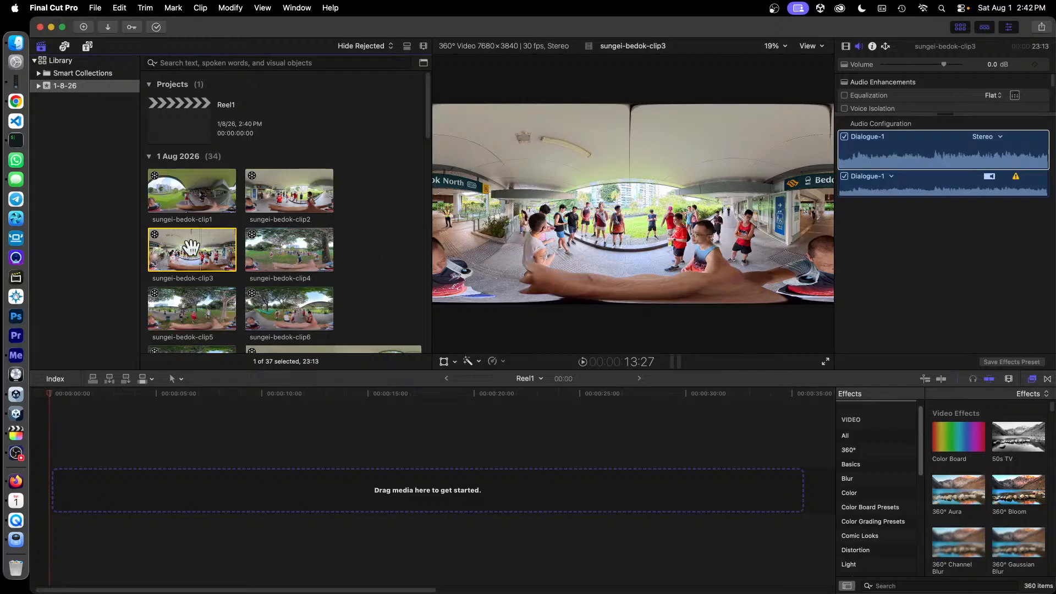
left_click_drag(191, 249, 49, 490)
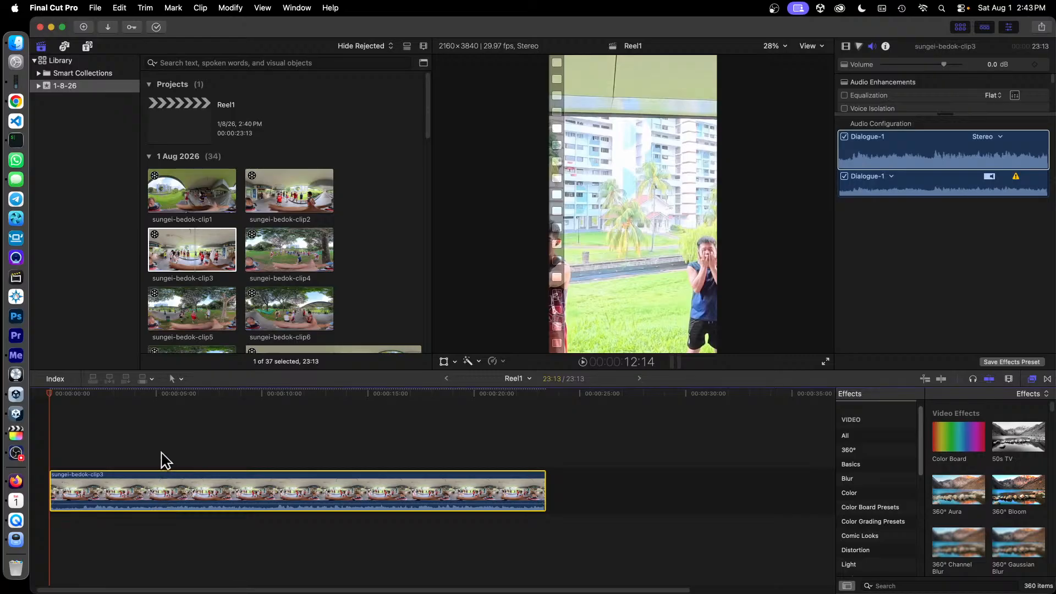
Preview the sungei-bedok-clip3 footage between about 3 and 4 seconds on the Reel1 timeline.
left_click(116, 395)
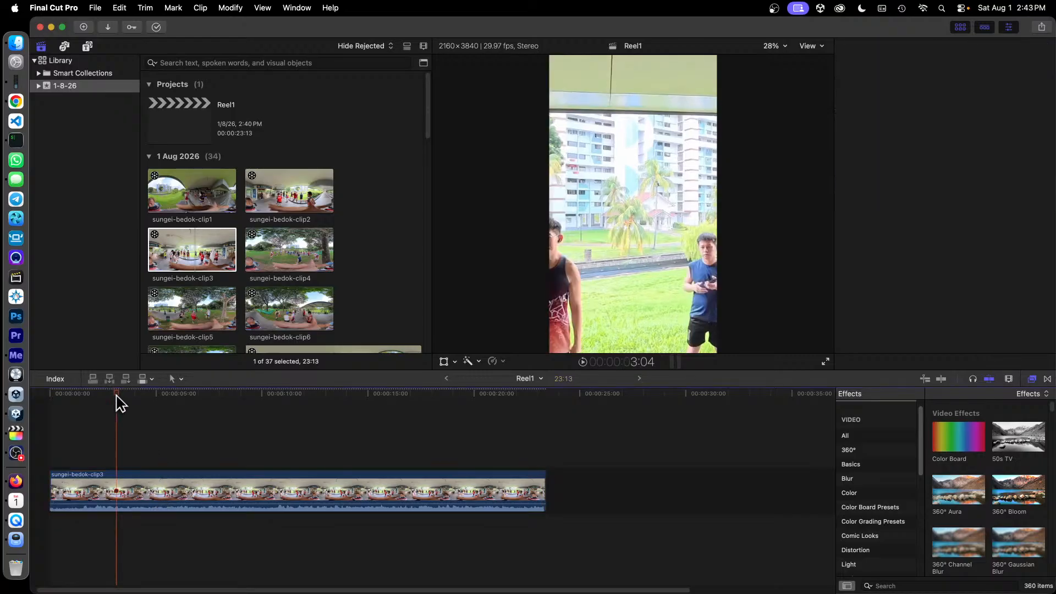
left_click_drag(116, 395, 137, 397)
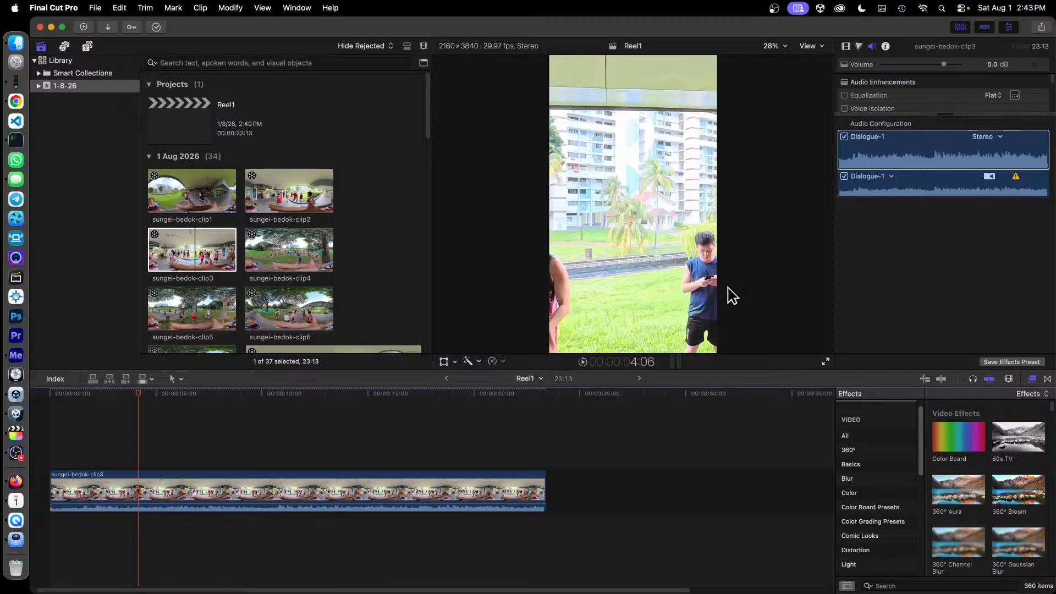
left_click(1017, 296)
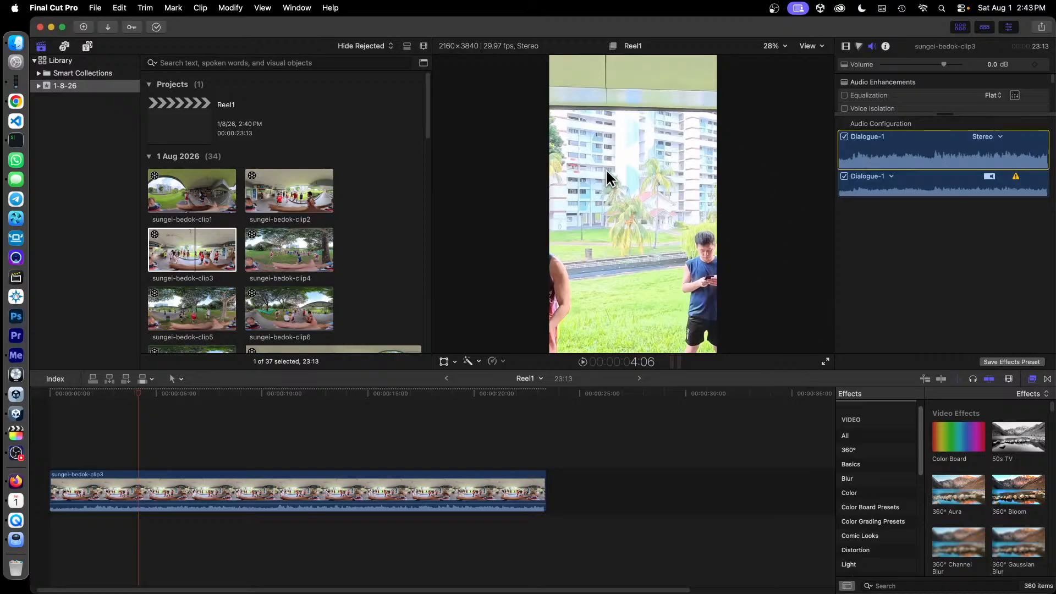
Try the Organize and Color & Effects workspaces, and return to the Default workspace.
left_click(307, 10)
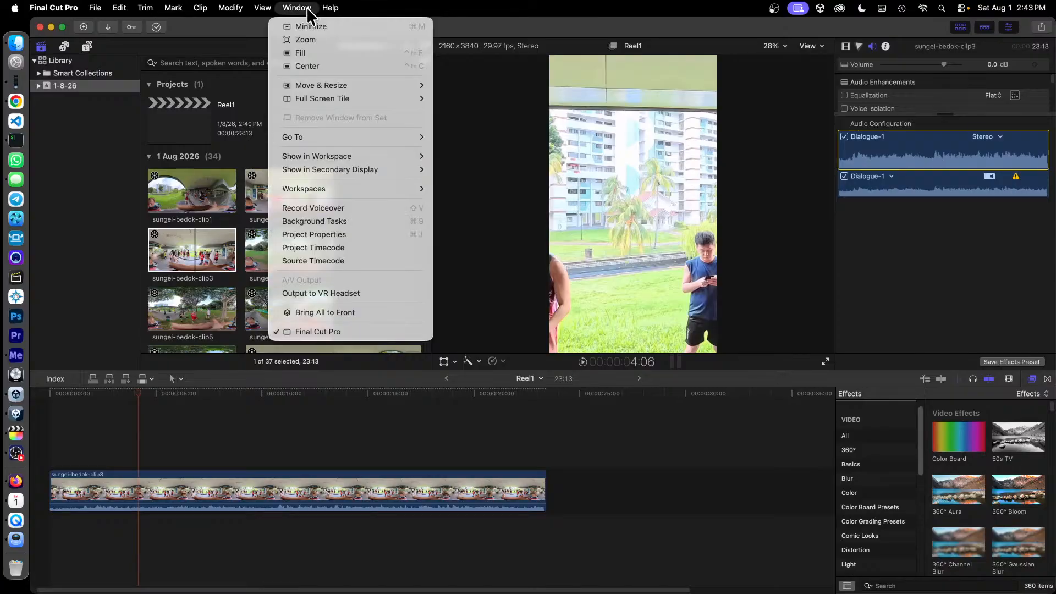
mouse_move(384, 188)
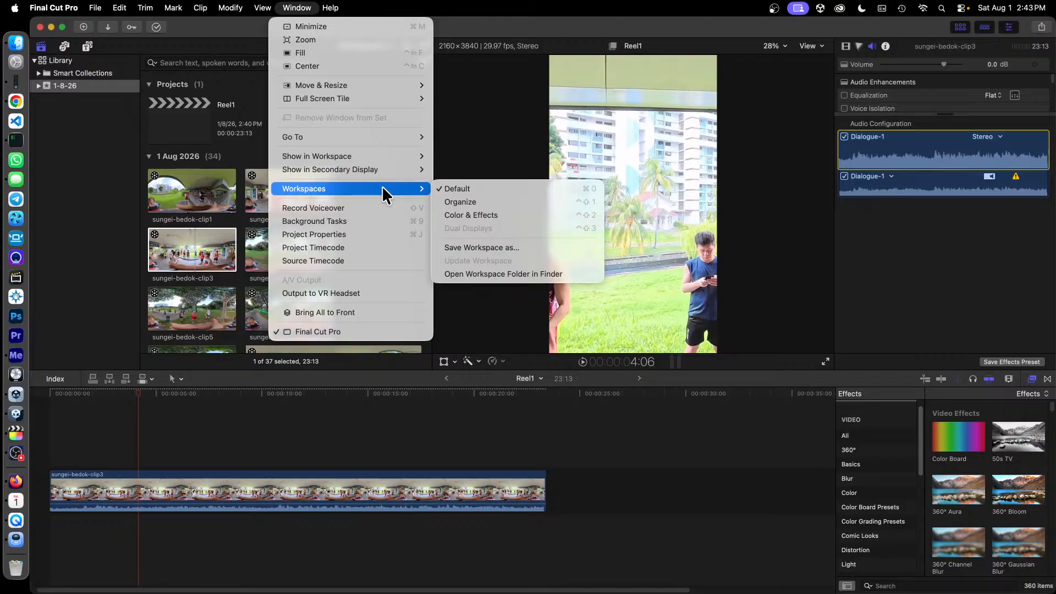
left_click(527, 201)
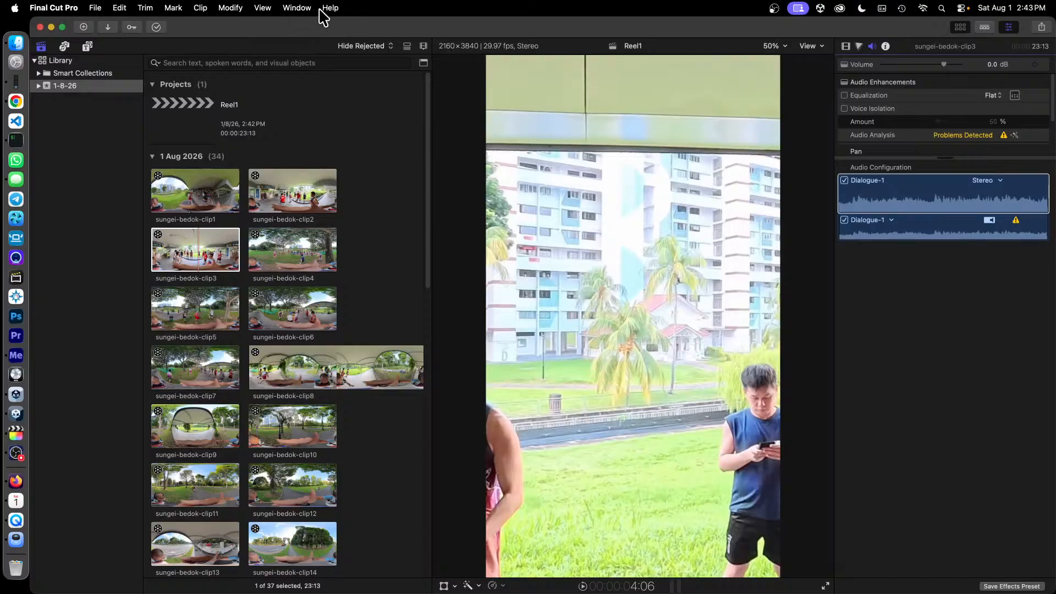
left_click(298, 7)
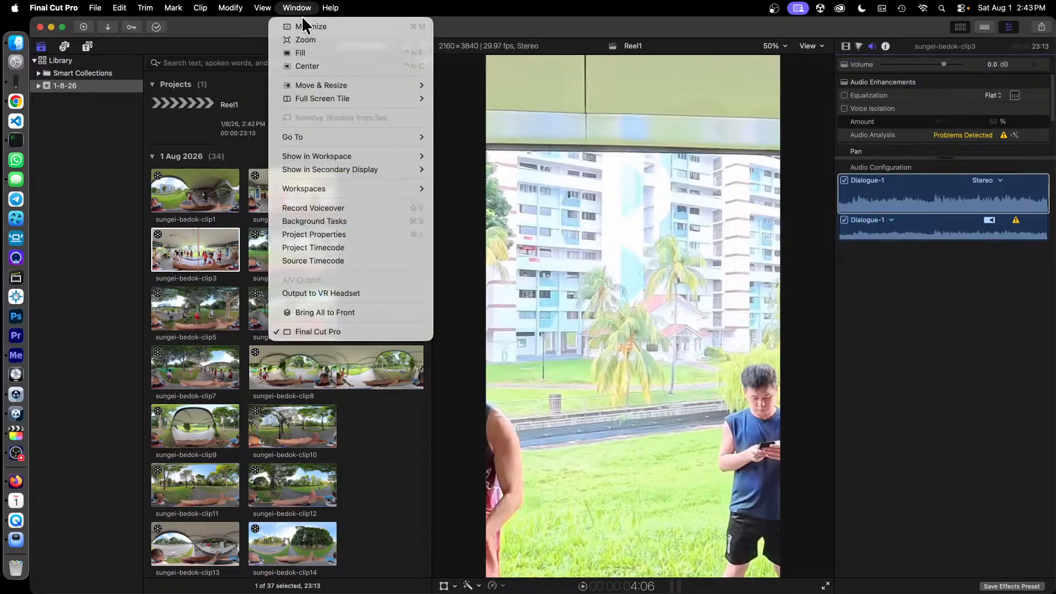
mouse_move(402, 184)
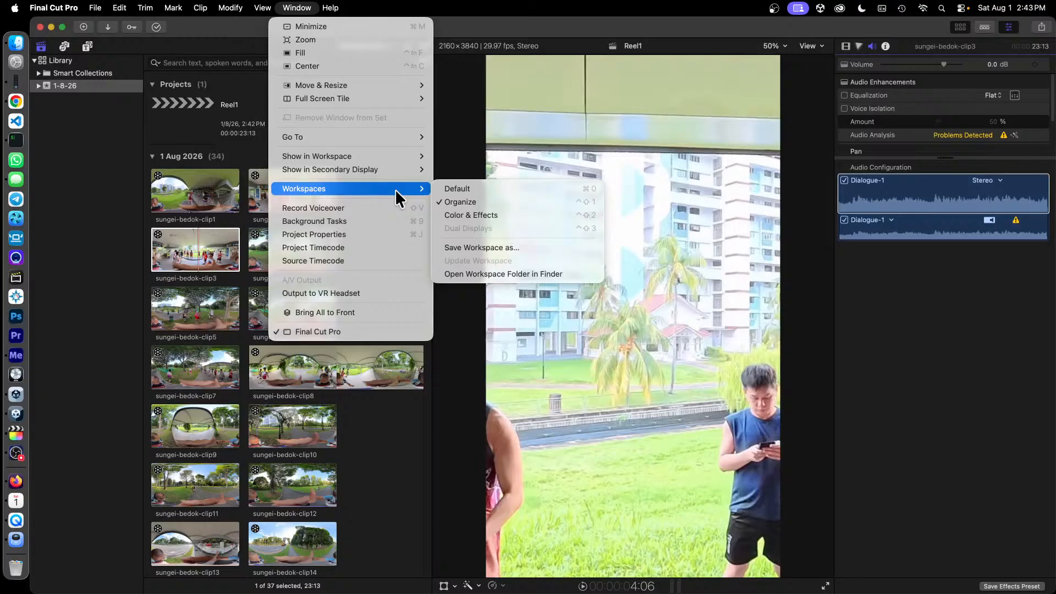
left_click(487, 215)
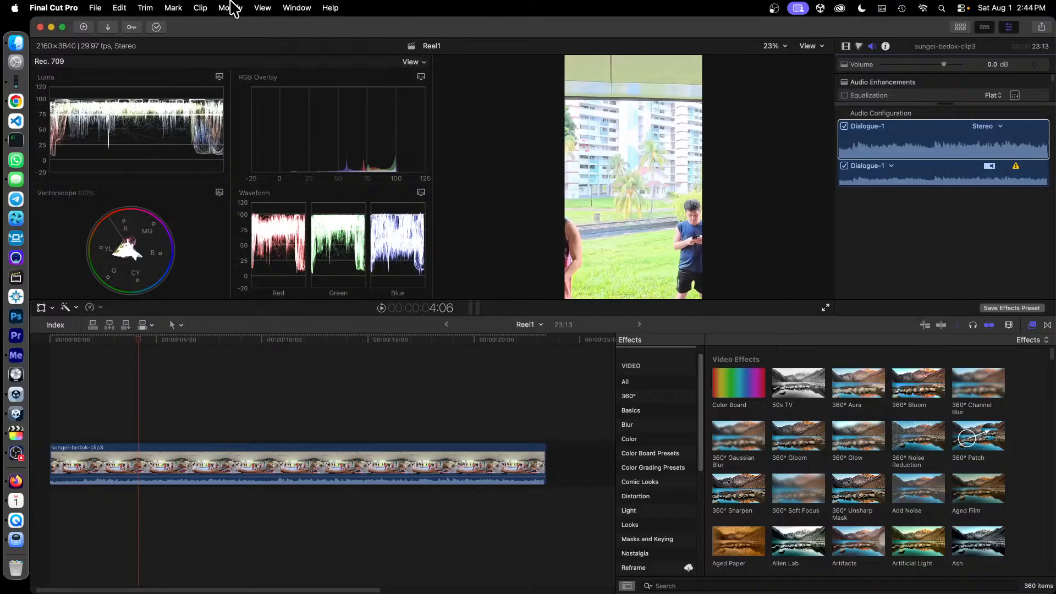
left_click(288, 11)
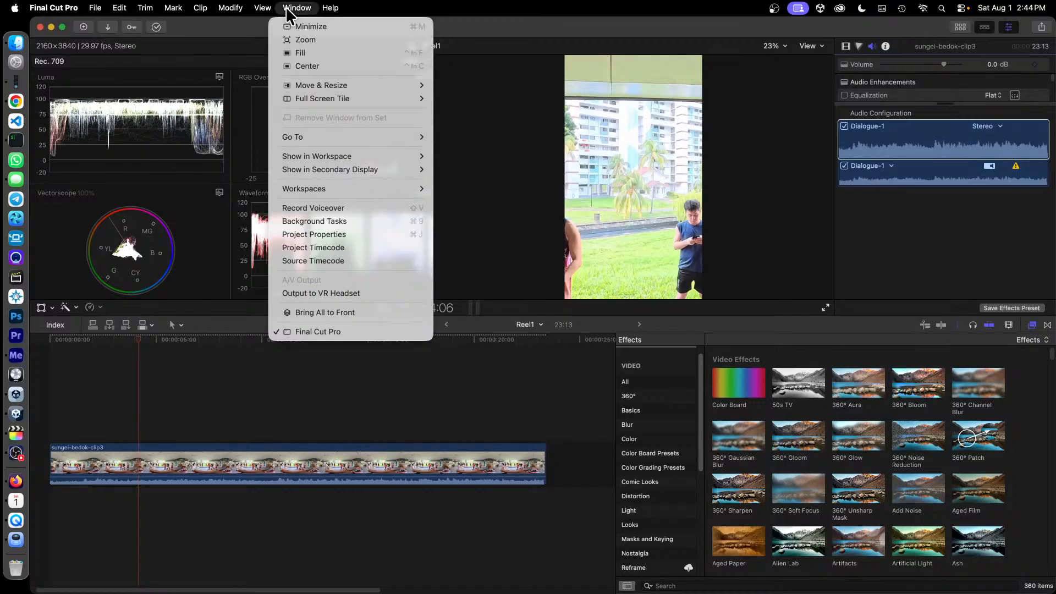
mouse_move(373, 188)
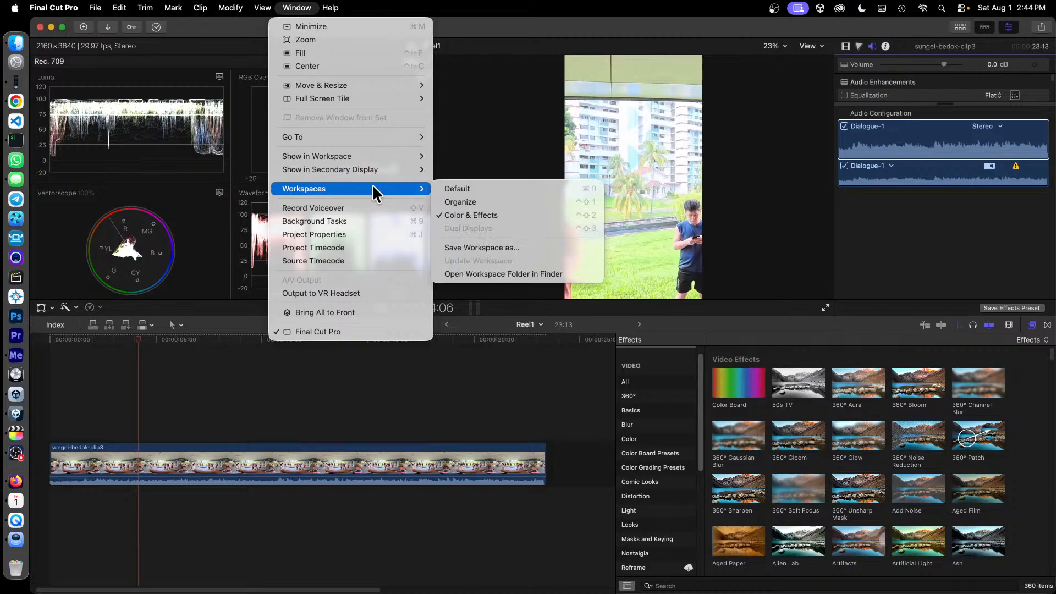
left_click(477, 191)
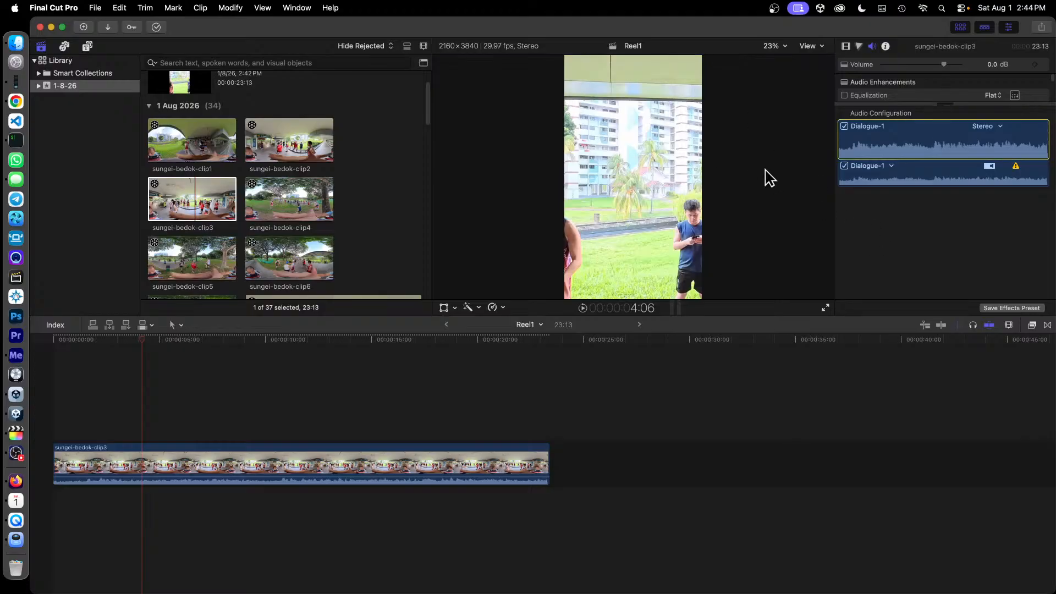
Play the Reel1 project full screen, return to the normal view and stop playback at 9:23.
left_click(827, 309)
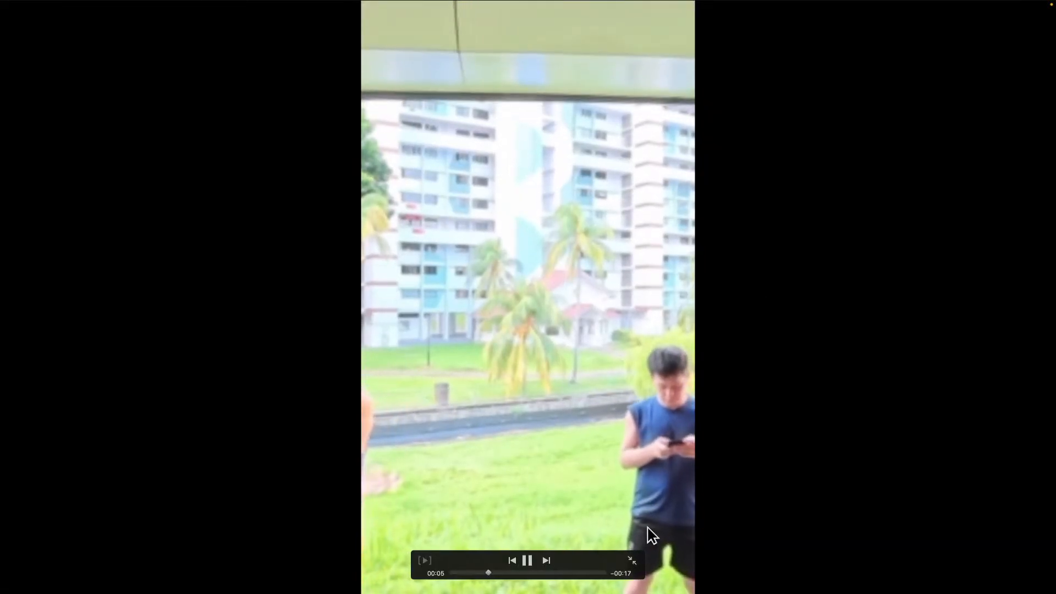
left_click(631, 560)
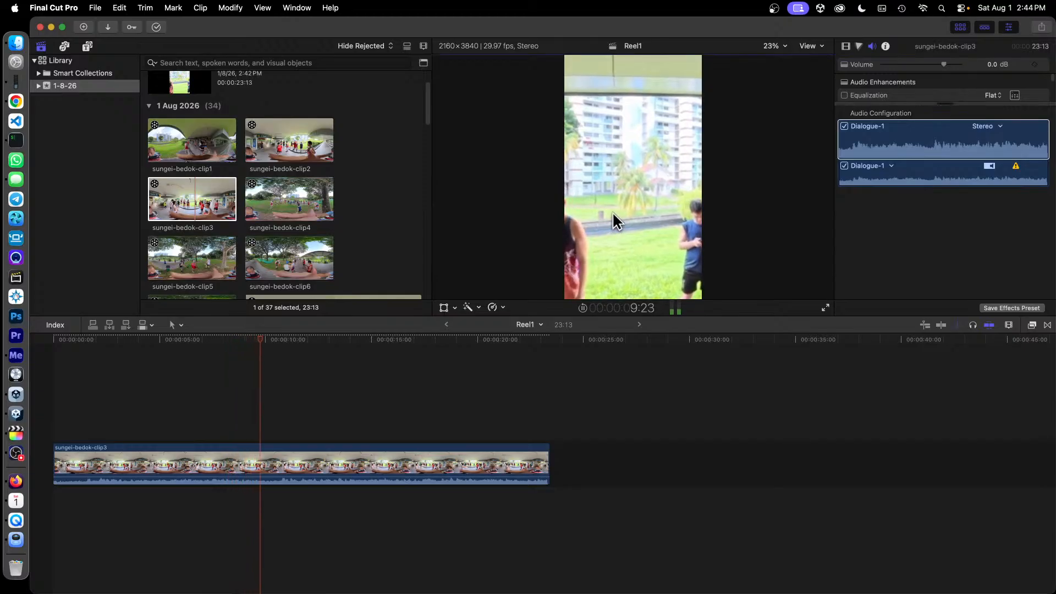
key("space")
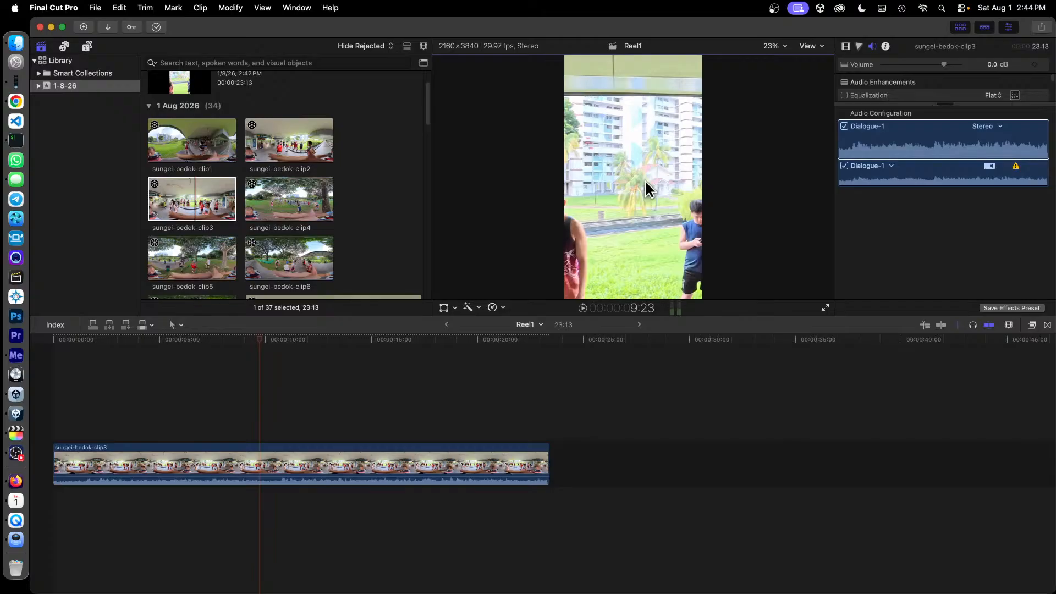
Widen the Field of View of the timeline clip sungei-bedok-clip3 to 149.
left_click(362, 462)
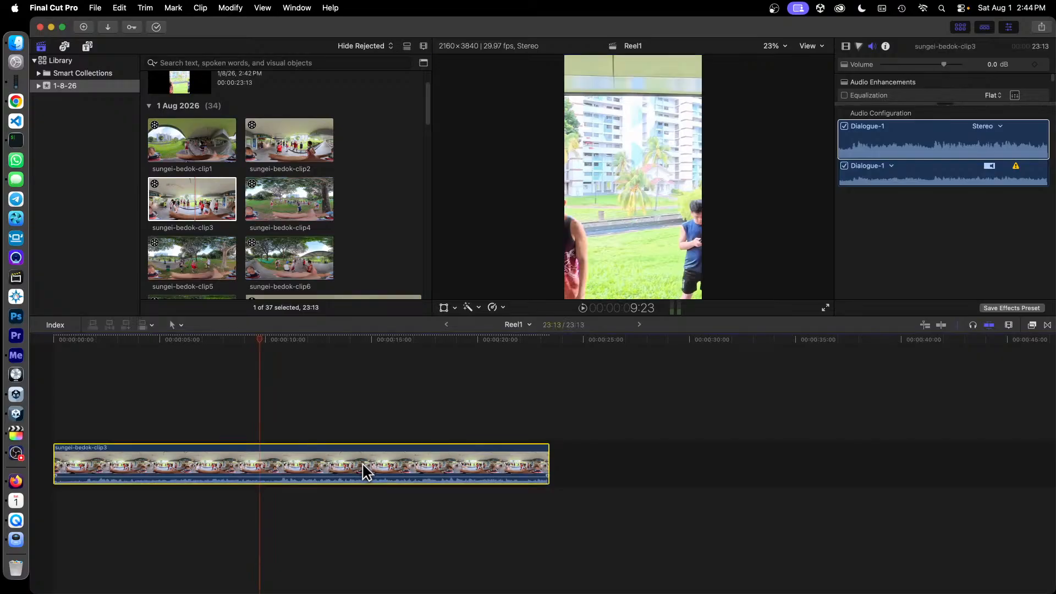
left_click(816, 193)
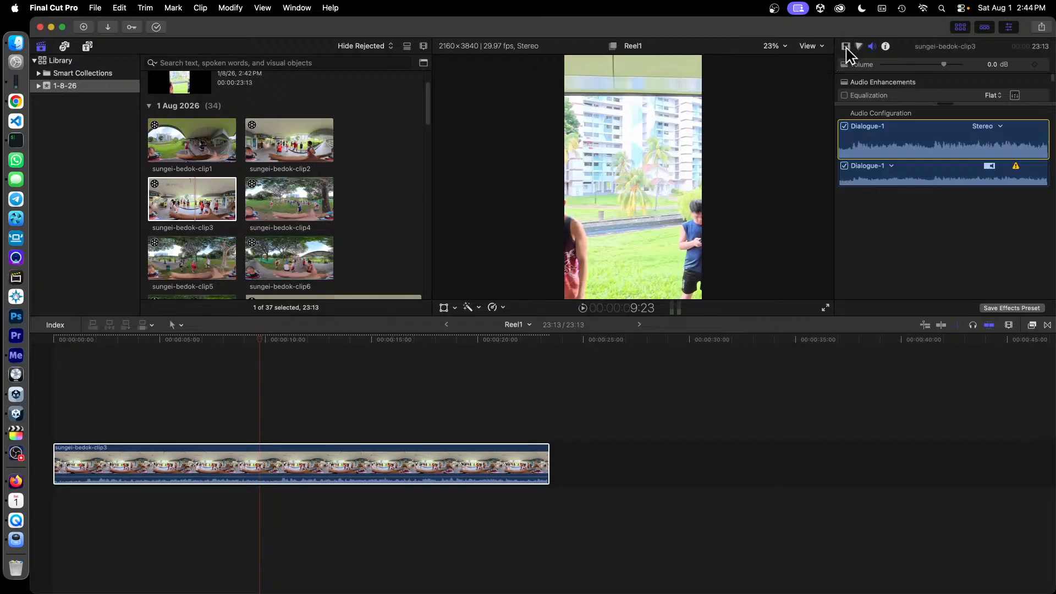
left_click(846, 46)
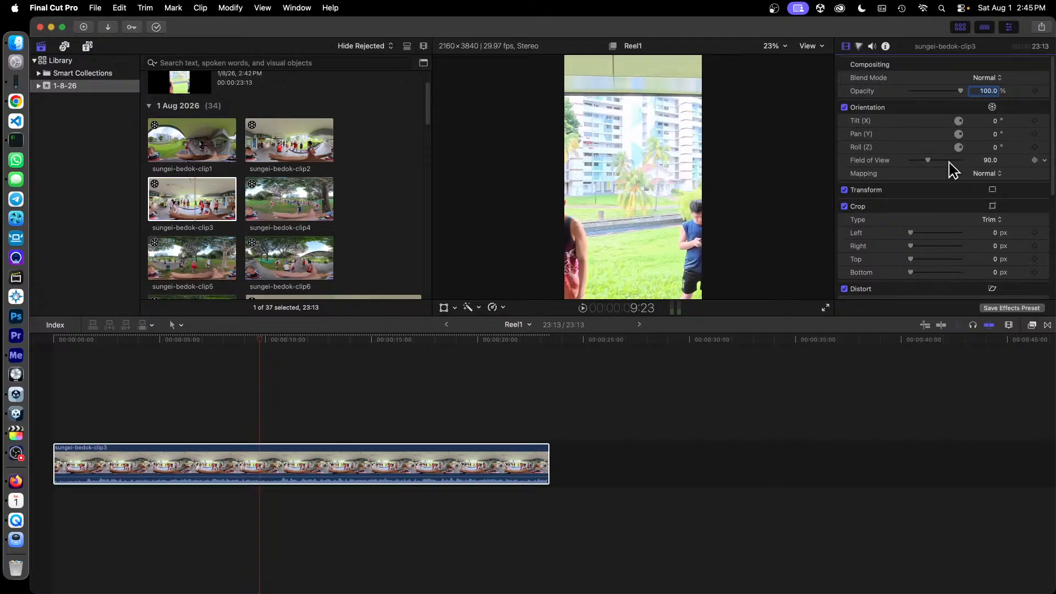
left_click_drag(929, 162, 937, 163)
mouse_move(939, 161)
left_mouse_down()
mouse_move(970, 163)
mouse_move(953, 164)
left_mouse_up()
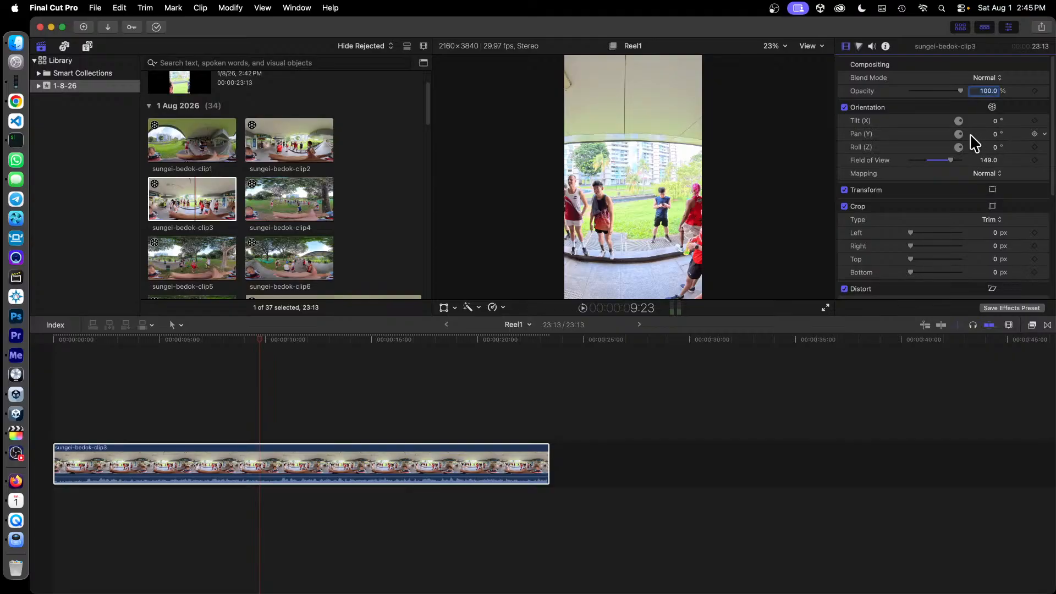
Set the Pan (Y) orientation of sungei-bedok-clip3 to 67.2° to frame the man in front and the group behind.
left_click_drag(959, 134, 961, 135)
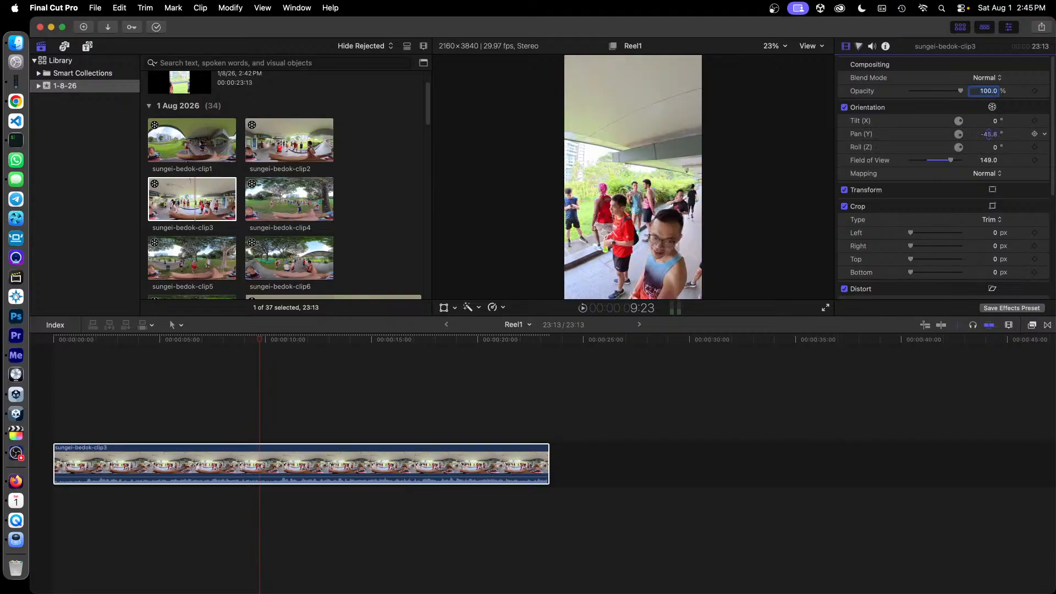
mouse_move(996, 135)
left_mouse_down()
mouse_move(1029, 134)
mouse_move(949, 133)
mouse_move(991, 134)
left_mouse_up()
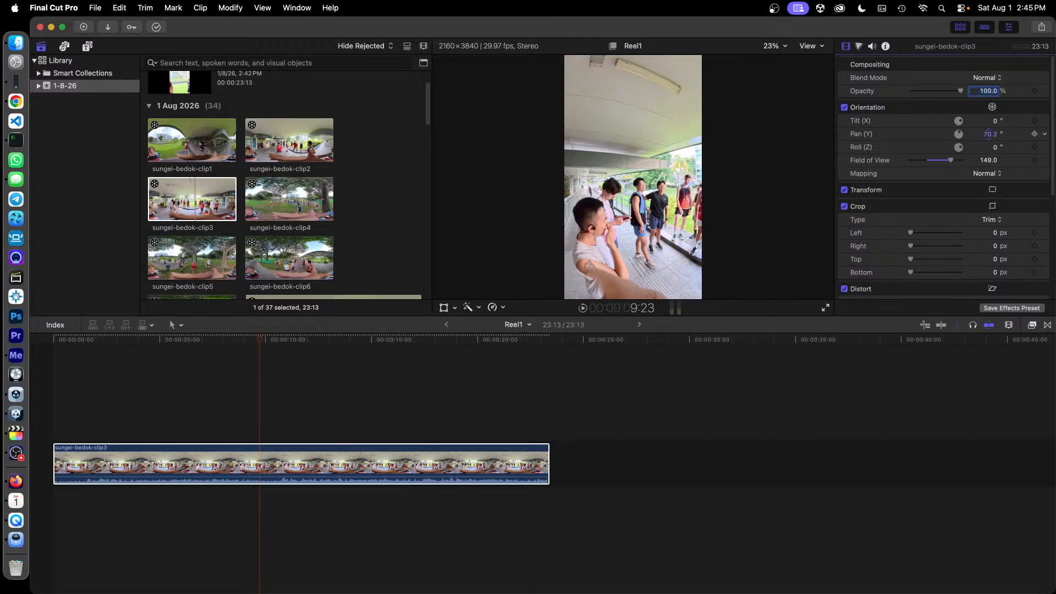
left_click_drag(989, 133, 989, 134)
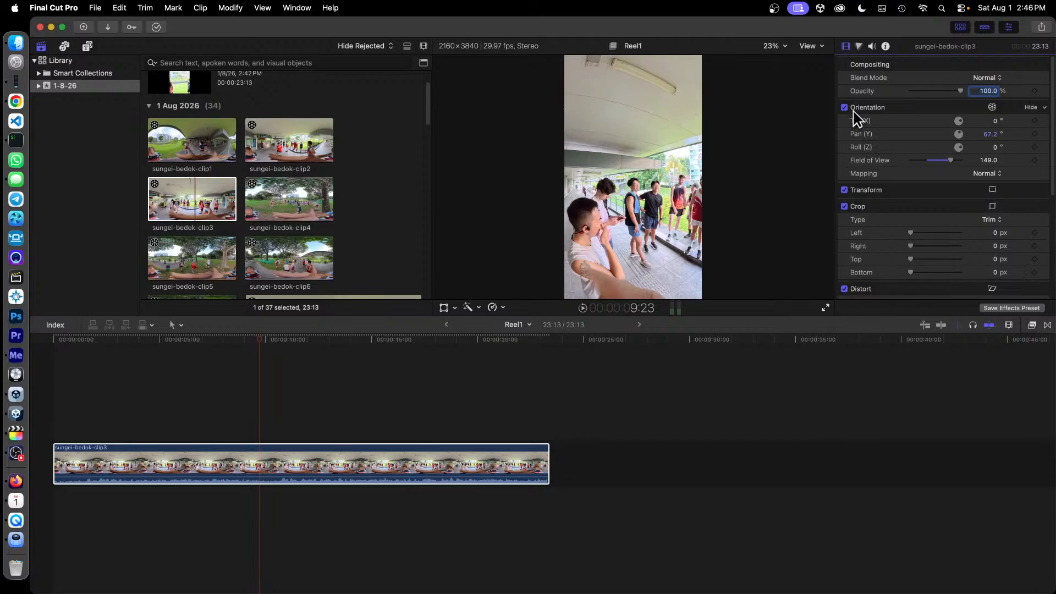
Place the Bedok North MRT clip above sungei-bedok-clip3, connected at the start of the Reel1 timeline.
scroll(364, 176, "down", 3)
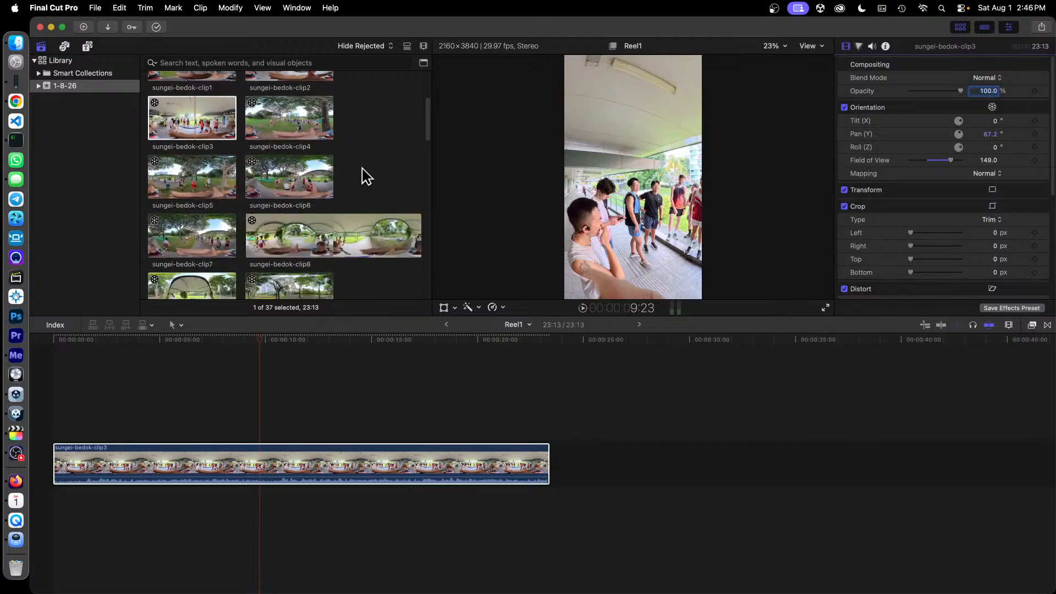
scroll(367, 176, "down", 15)
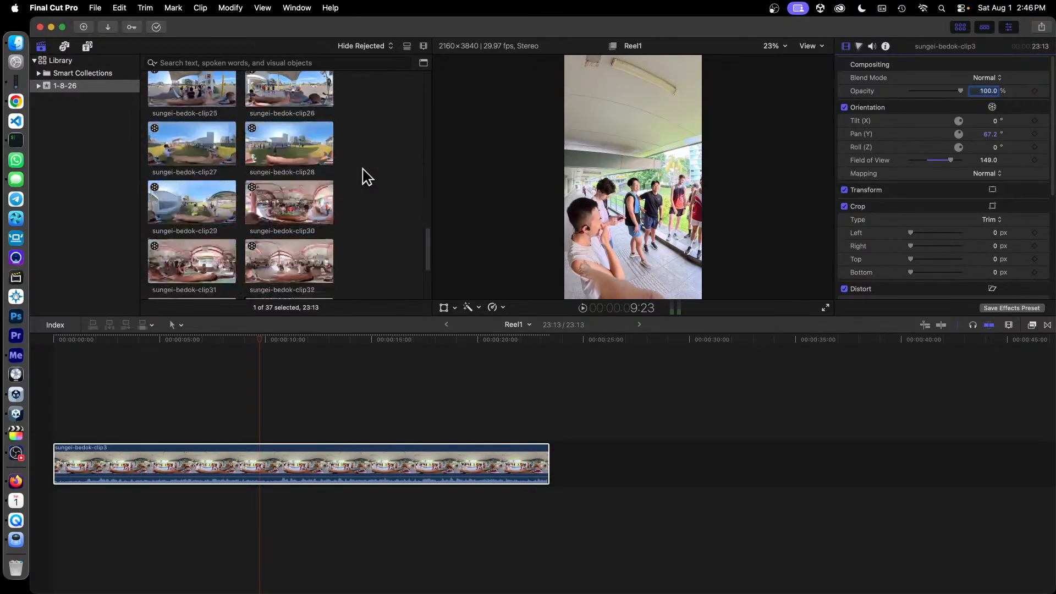
scroll(367, 176, "down", 3)
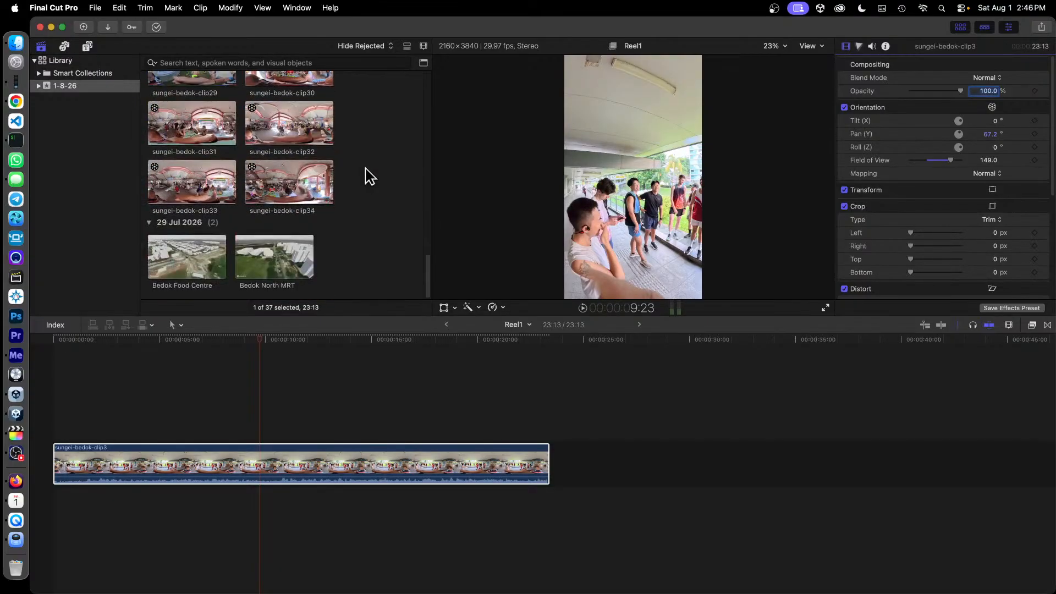
left_click(242, 261)
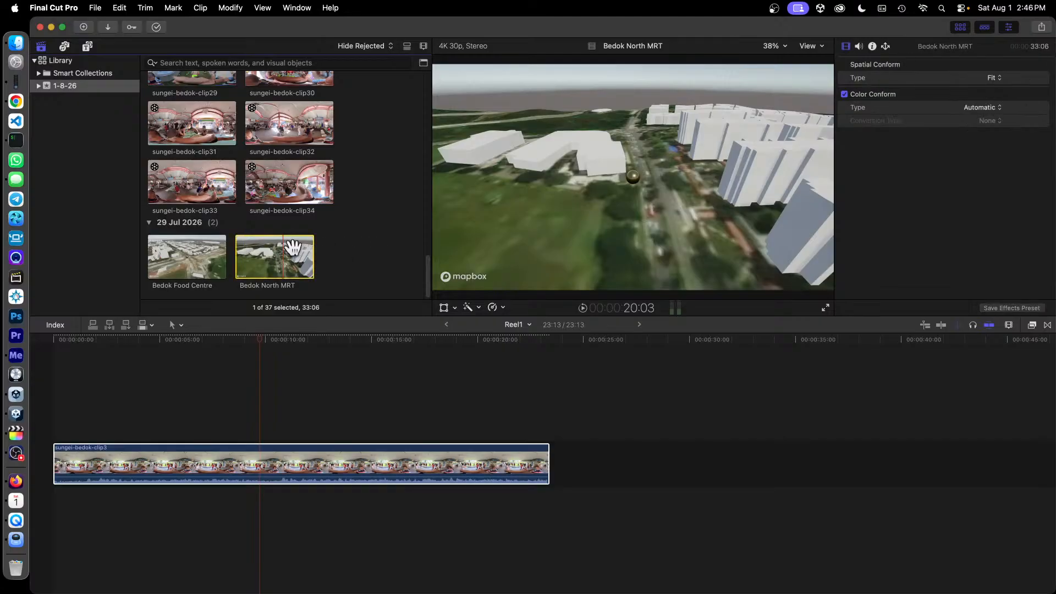
left_click_drag(295, 248, 54, 429)
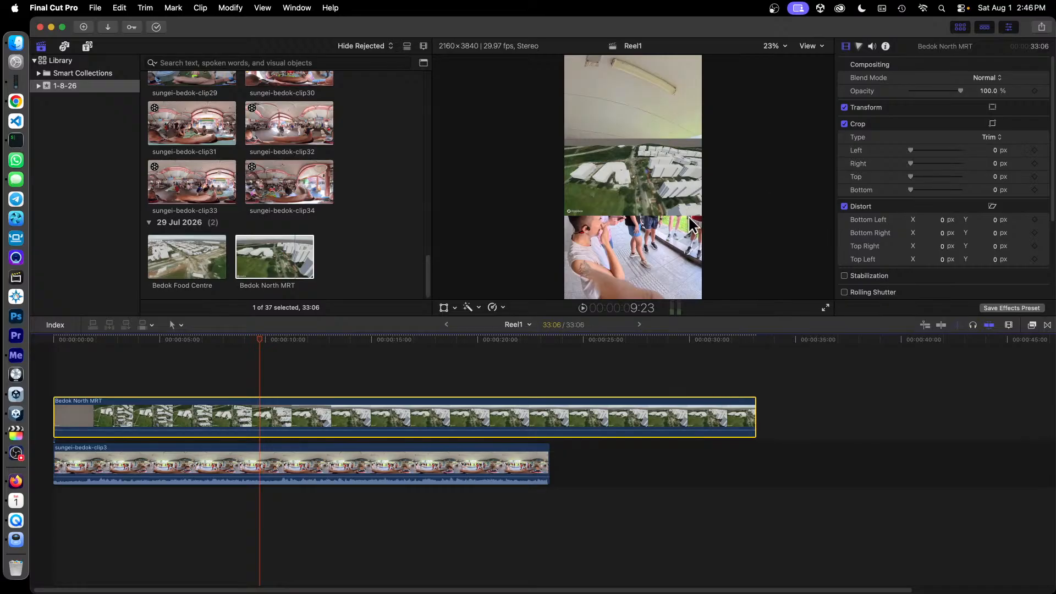
Apply Automatic Speed to the Bedok North MRT clip.
left_click(504, 310)
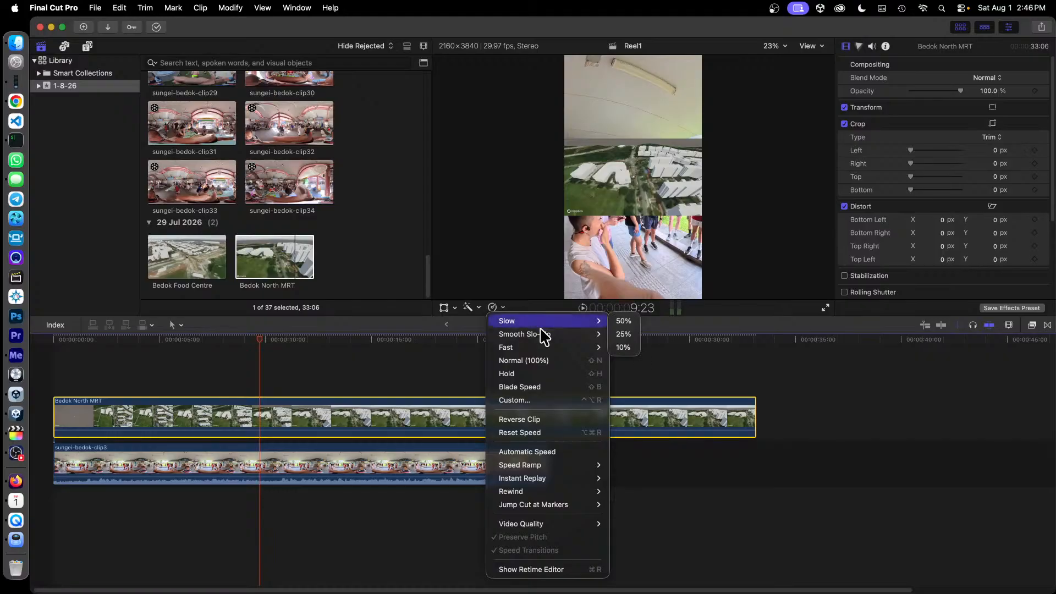
mouse_move(545, 336)
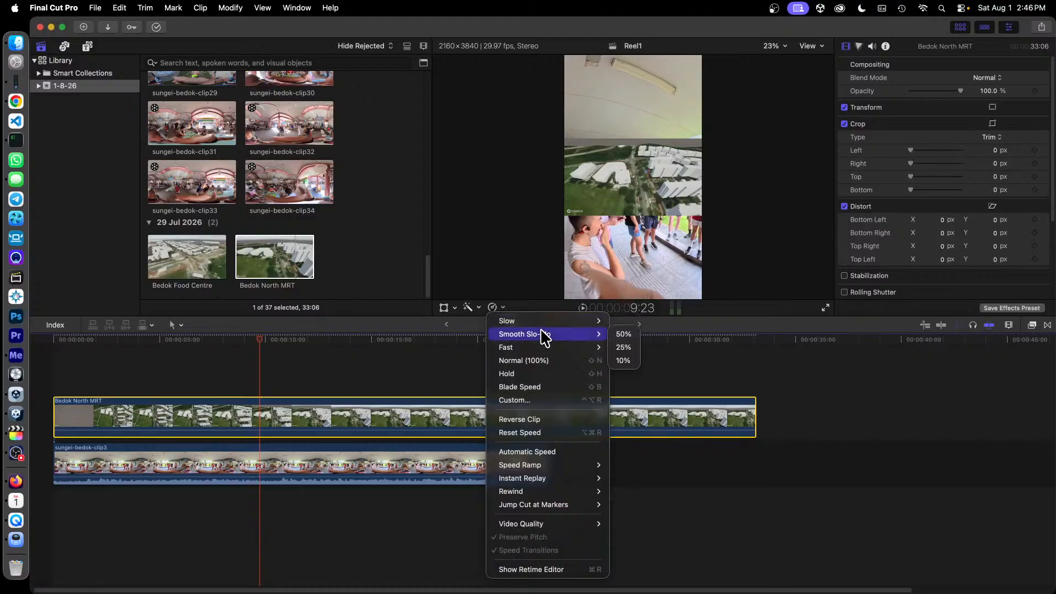
left_click(556, 453)
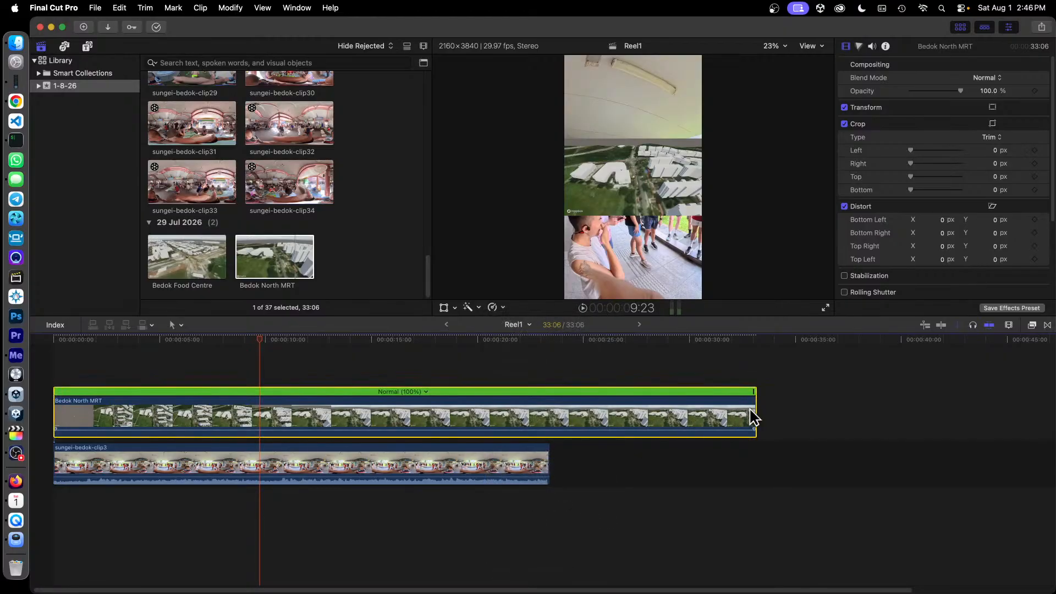
Undo a trim of the Bedok North MRT clip's end and retime it to Fast (138%), lasting about 24:03.
left_click_drag(753, 418, 699, 413)
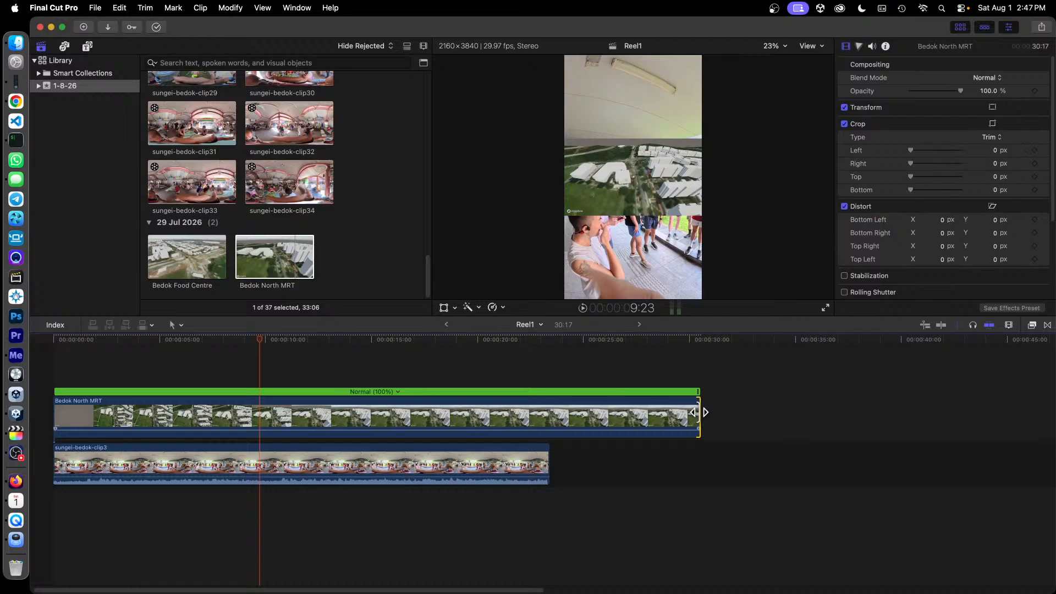
key("super+z")
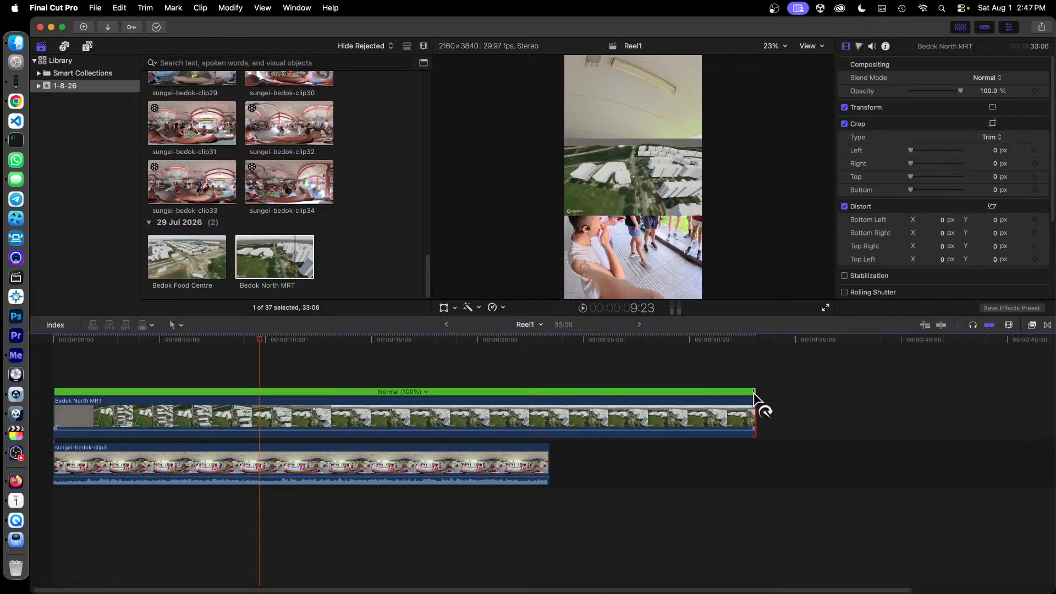
left_click_drag(754, 393, 683, 397)
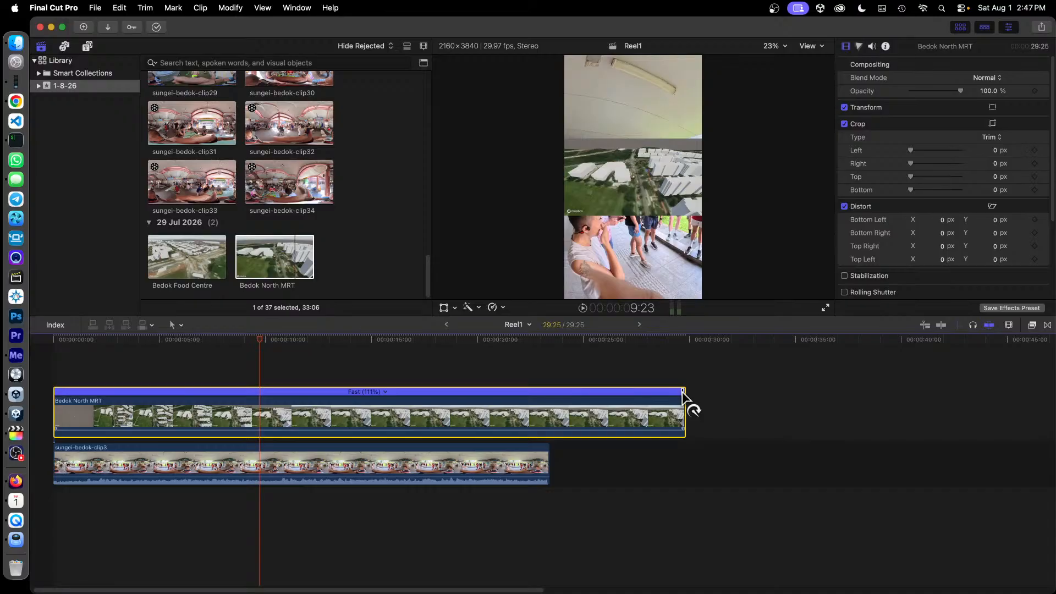
left_click_drag(682, 392, 545, 414)
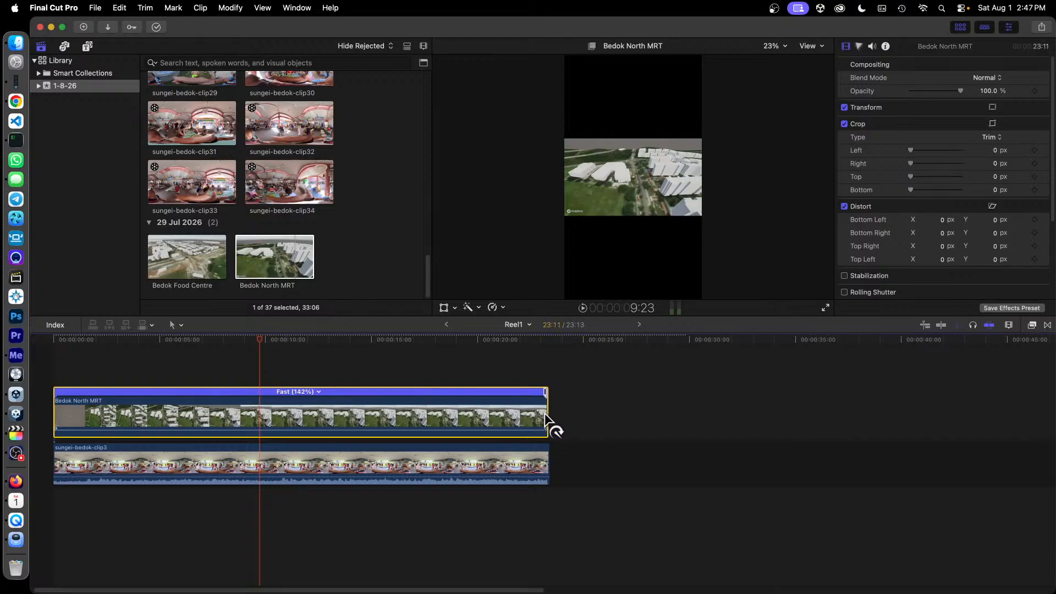
mouse_move(545, 414)
left_mouse_down()
mouse_move(531, 417)
mouse_move(560, 420)
left_mouse_up()
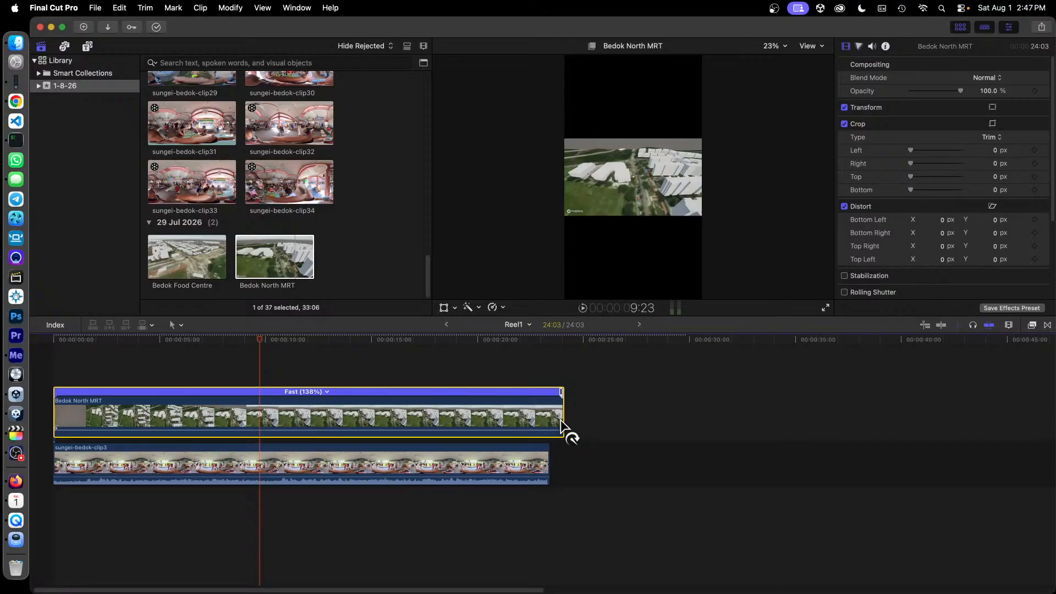
Retime the Bedok North MRT clip to Fast (142%), lasting 23:12, to match the end of sungei-bedok-clip3, and review the overlap.
mouse_move(560, 421)
left_mouse_down()
mouse_move(523, 425)
mouse_move(562, 427)
mouse_move(547, 435)
left_mouse_up()
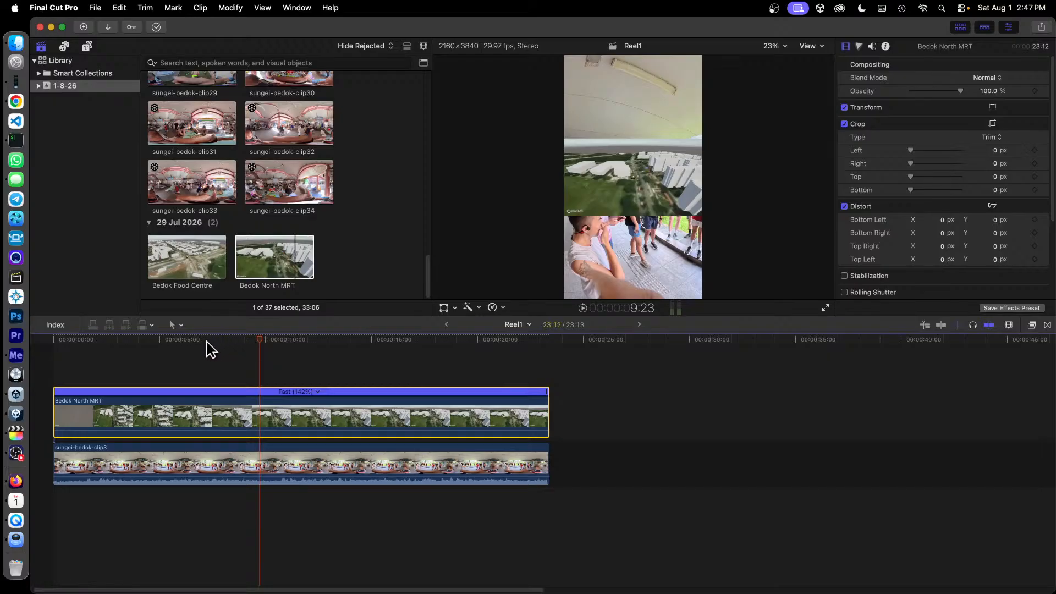
left_click(264, 339)
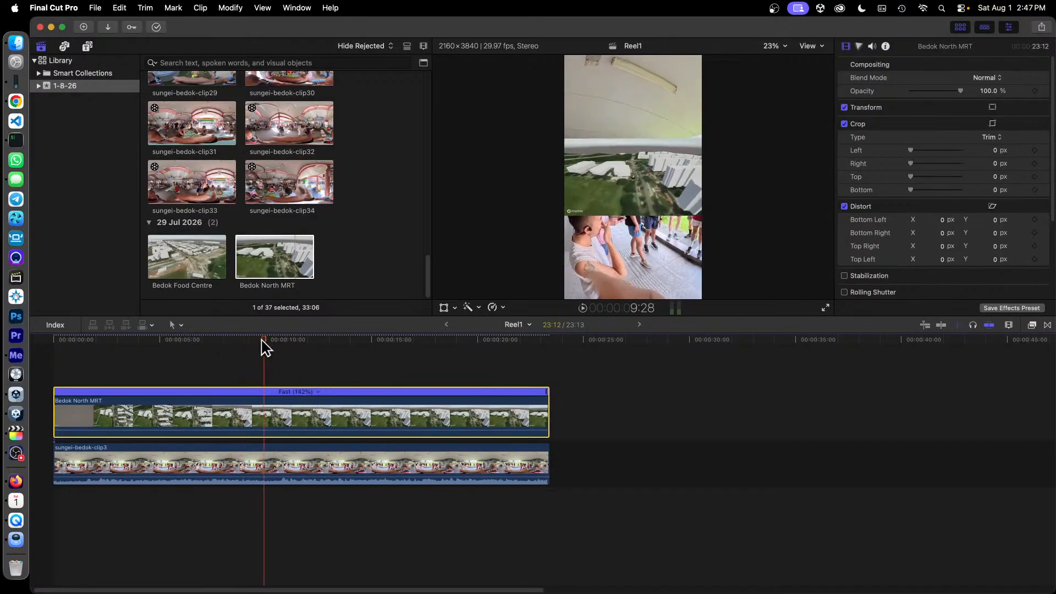
left_click_drag(262, 344, 378, 371)
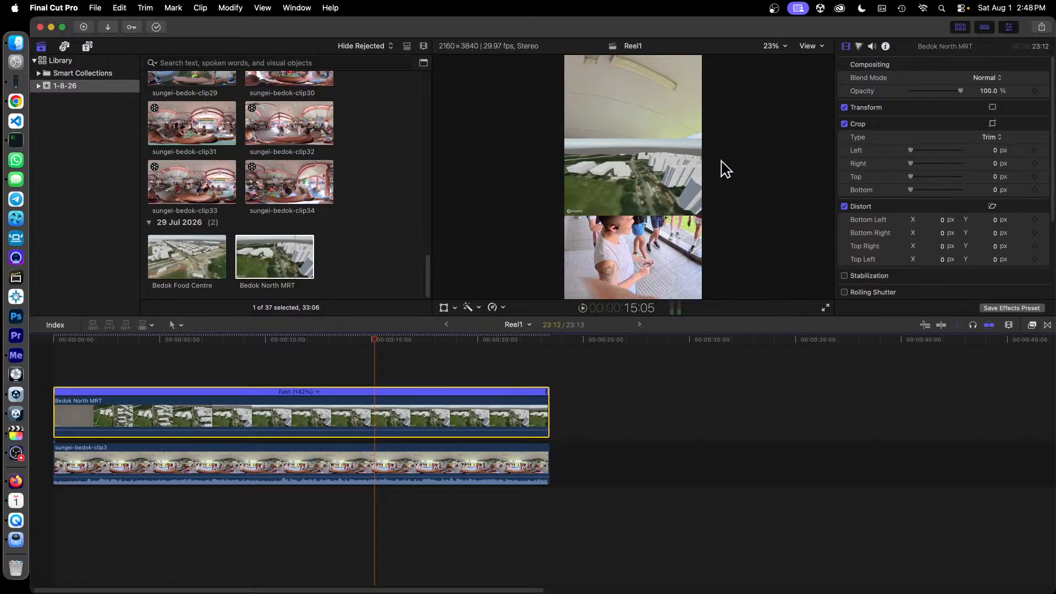
left_click(683, 180)
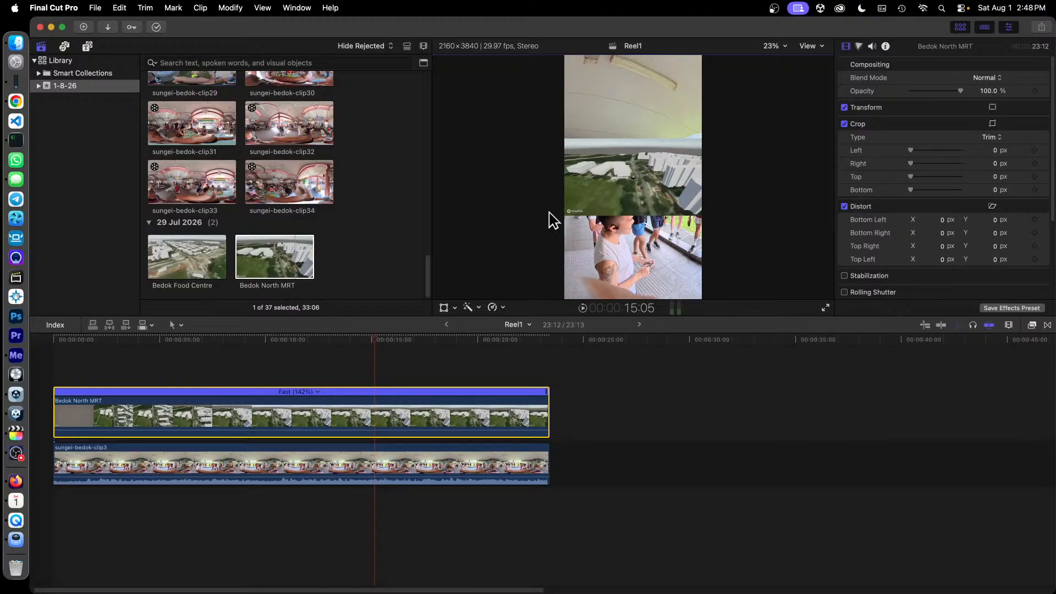
Crop 839 px off the right side of the Bedok North MRT clip and scale the whole clip to 140%.
left_click(495, 406)
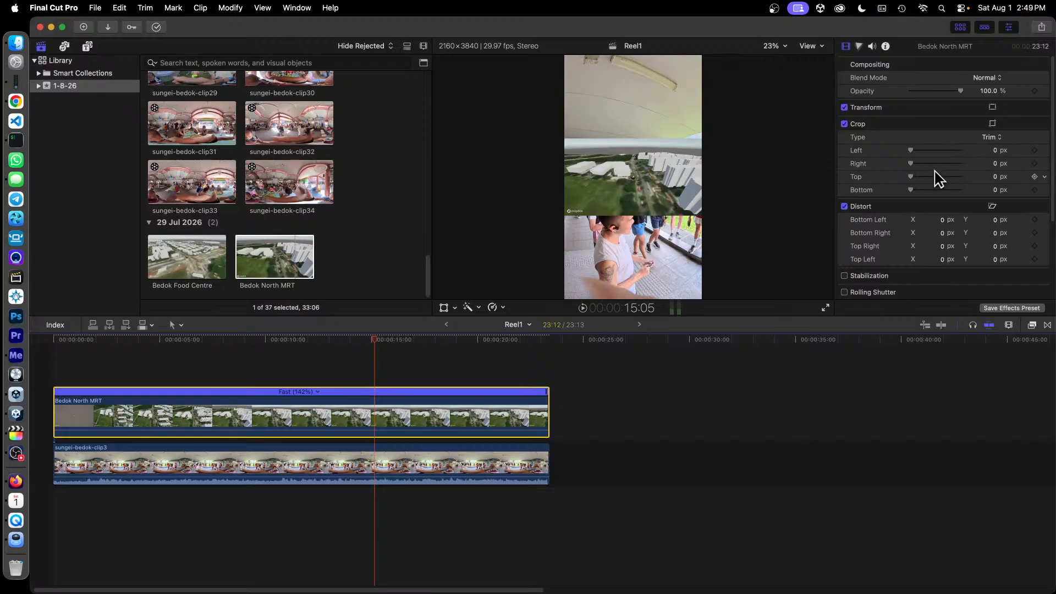
left_click_drag(911, 163, 931, 165)
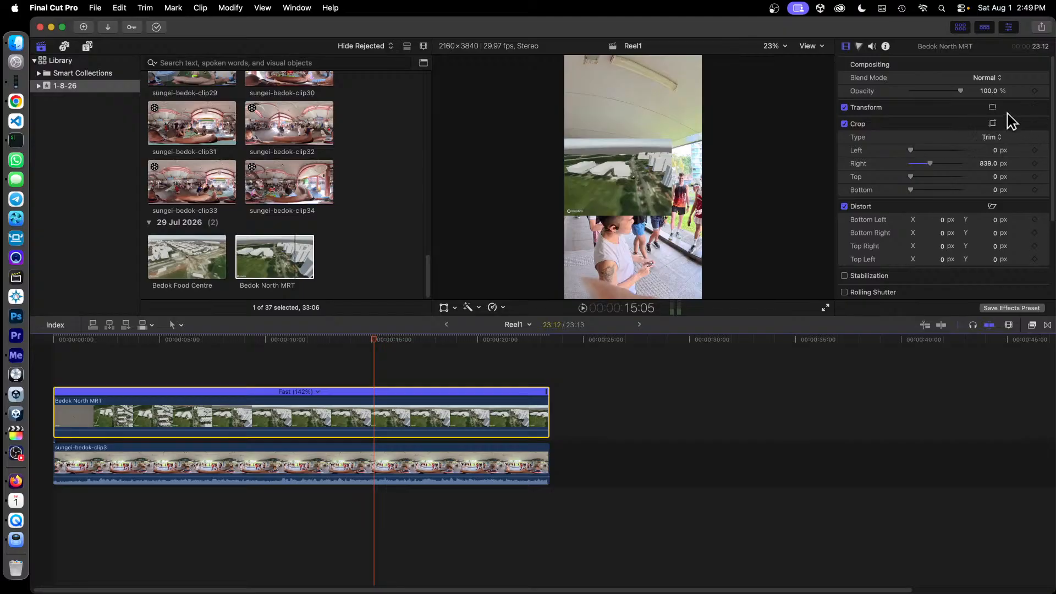
left_click(1026, 109)
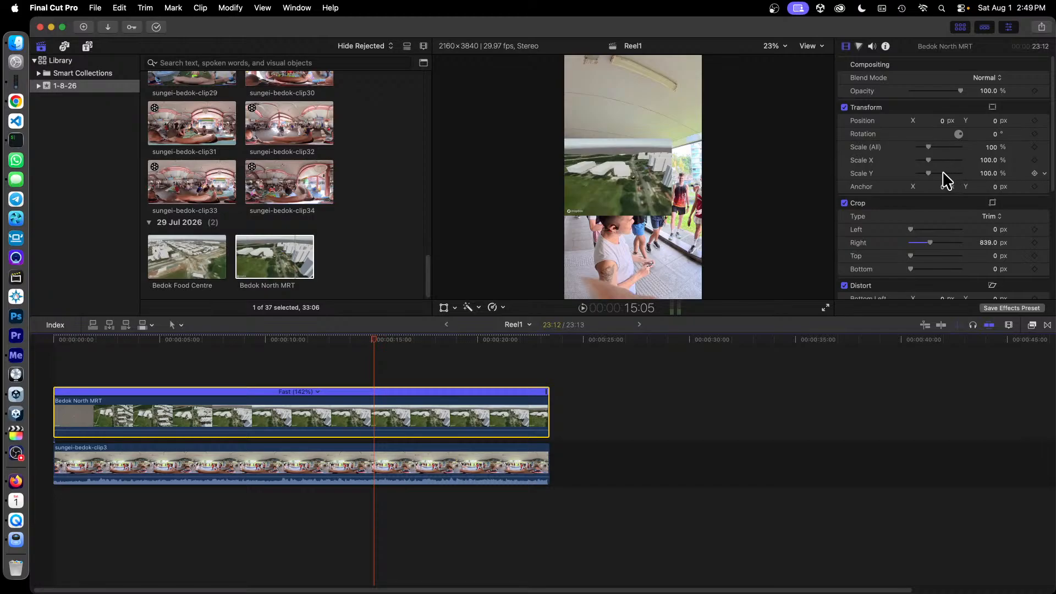
left_click_drag(930, 147, 932, 148)
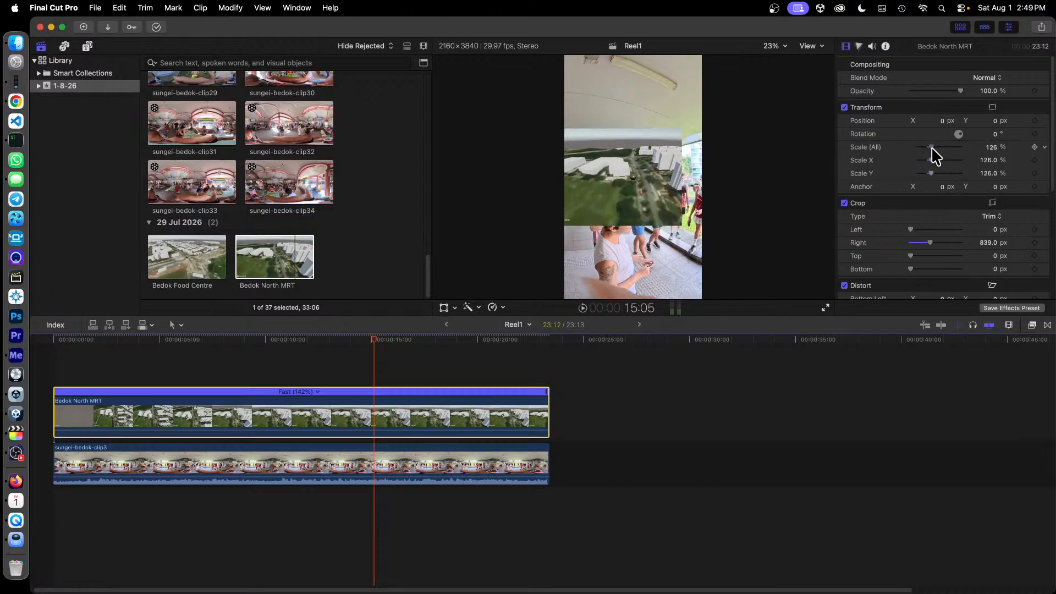
left_click_drag(932, 148, 933, 147)
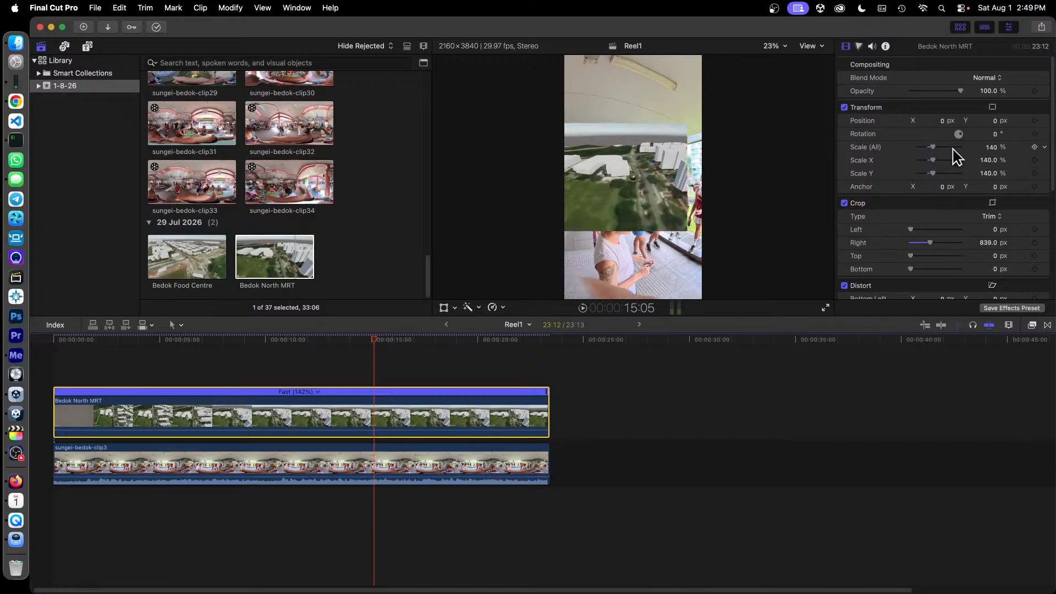
Move the Bedok North MRT clip to the top of the vertical frame and scale it down to 120.41%.
left_click(444, 308)
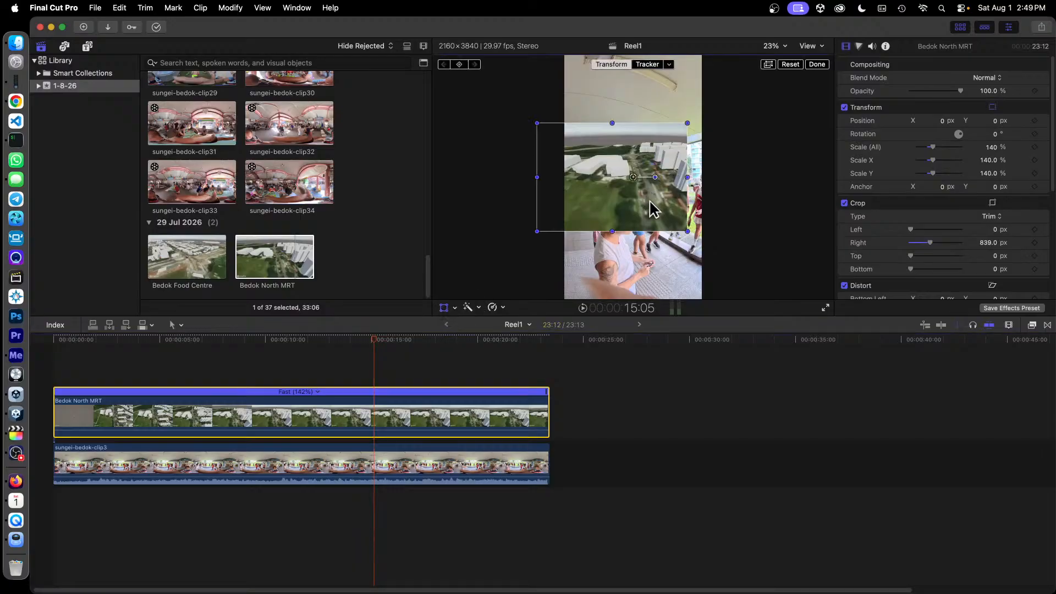
left_click_drag(650, 208, 679, 134)
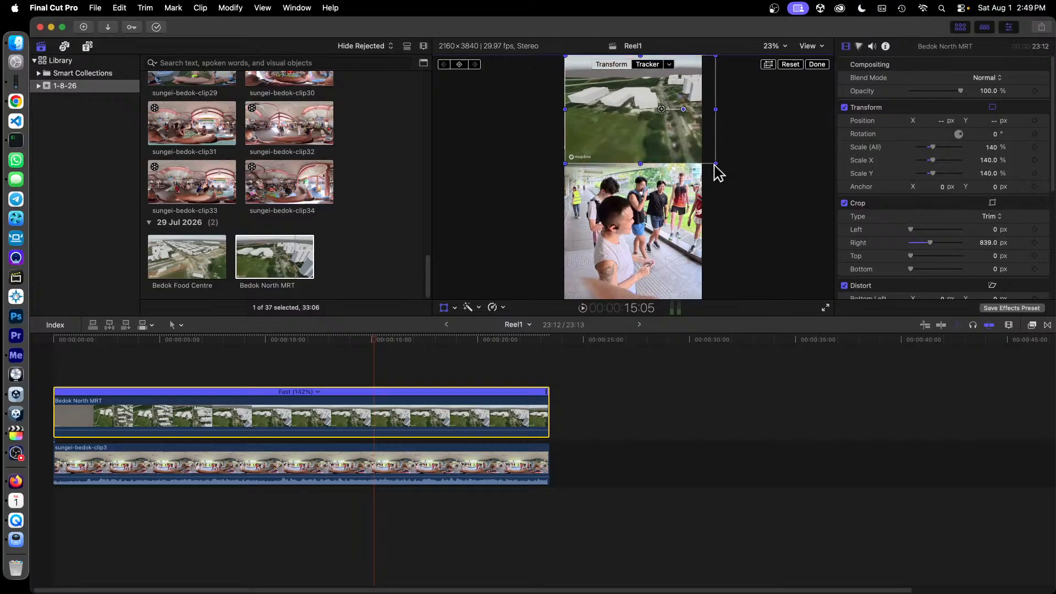
left_click_drag(715, 167, 698, 152)
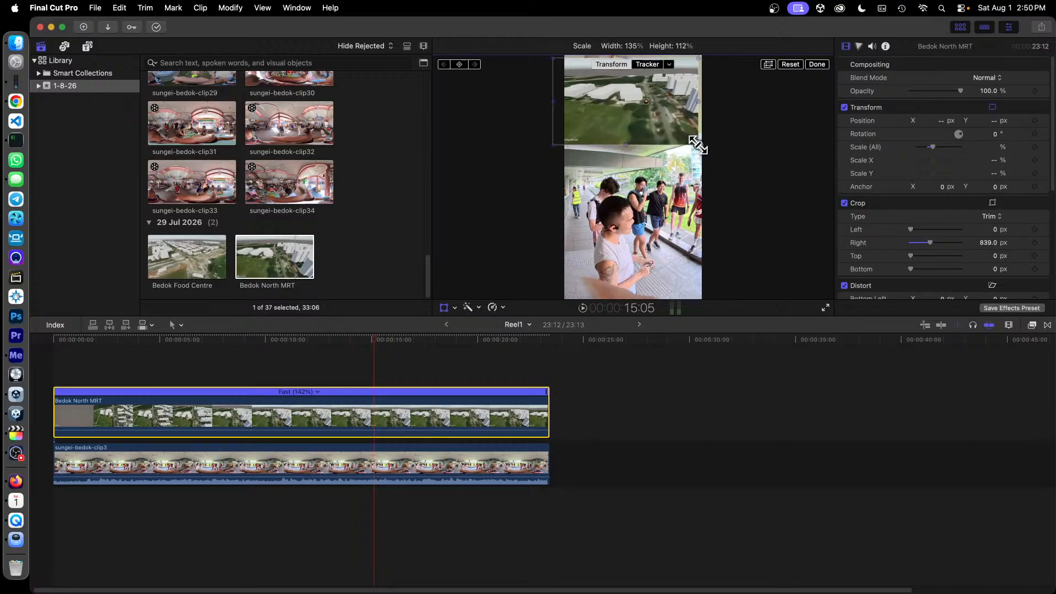
Try to stretch the Bedok North MRT clip to 132.35% width and 109.97% height, placed at X 327.2 px, Y 1255.9 px.
left_click_drag(696, 140, 688, 124)
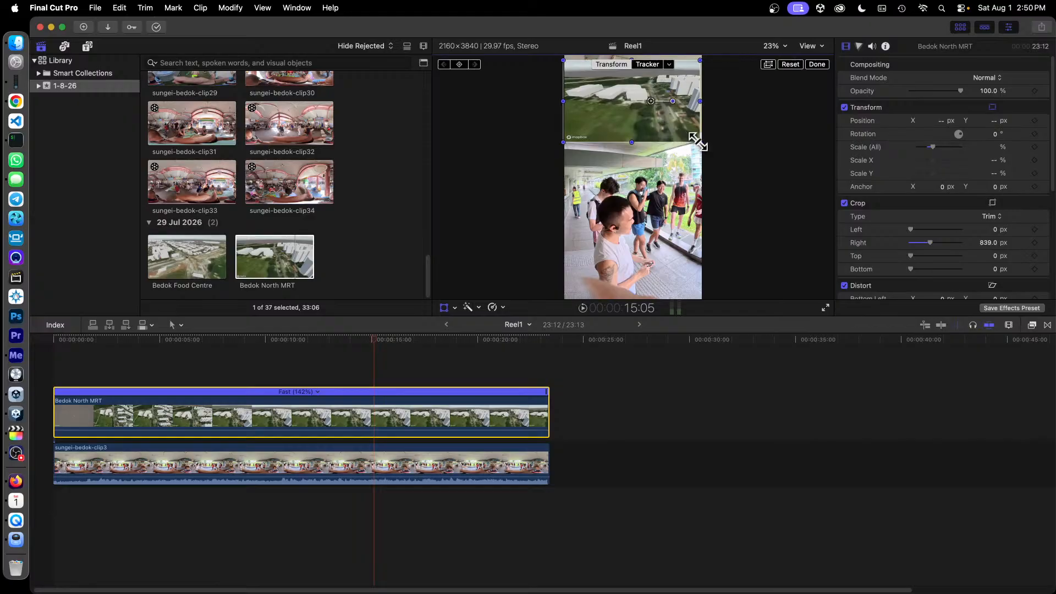
left_click_drag(697, 142, 665, 125)
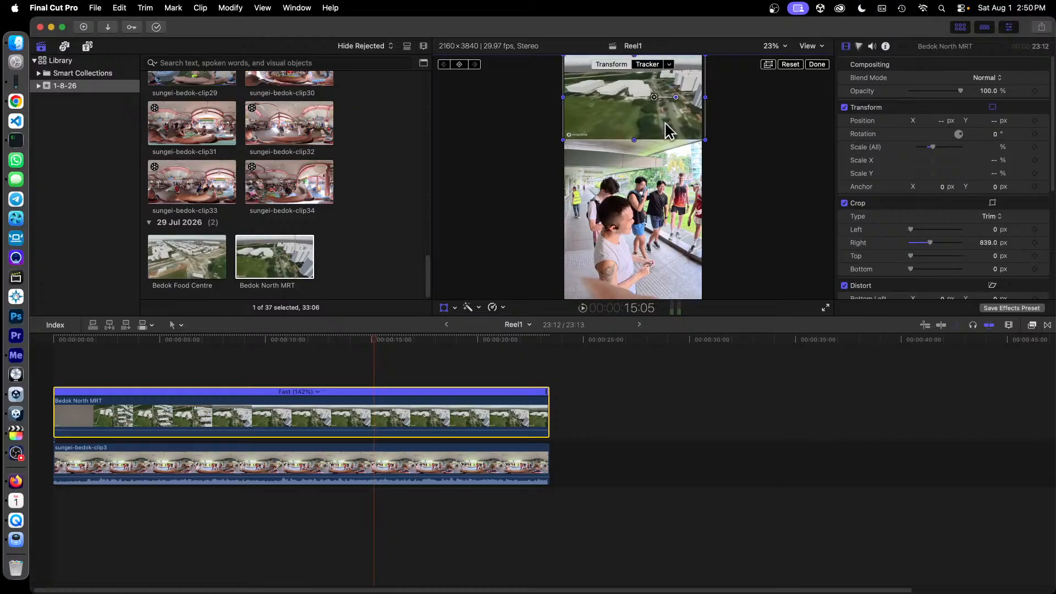
left_click(752, 156)
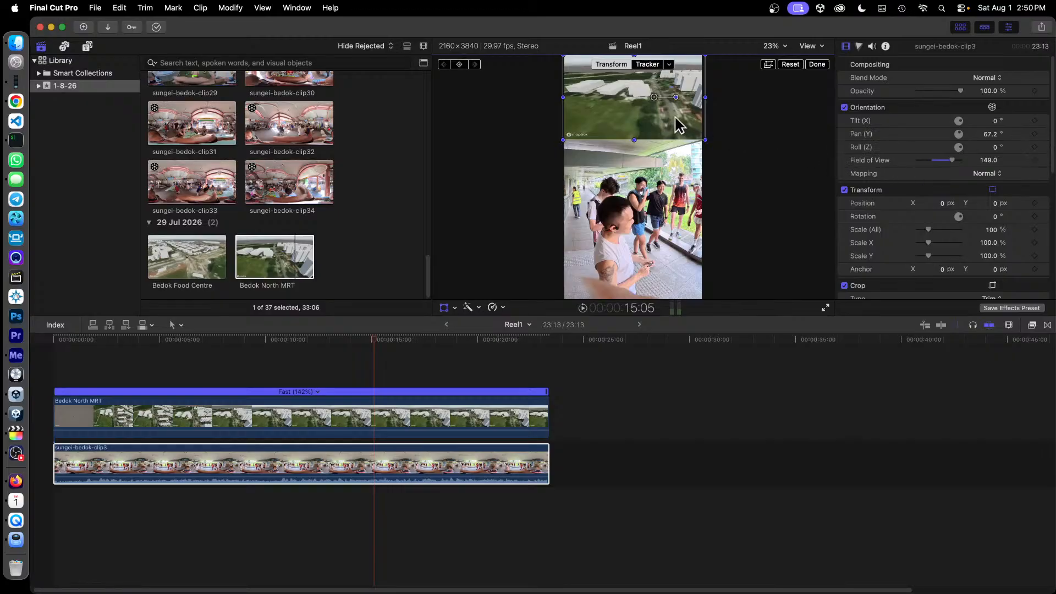
left_click(502, 408)
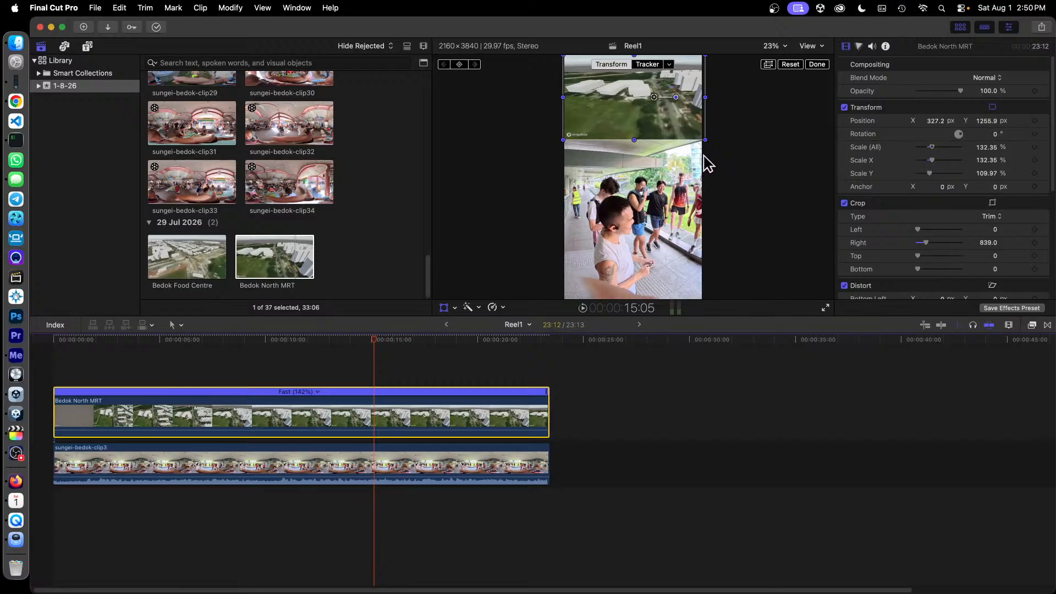
Undo the non-uniform stretch and the repositioning of the Bedok North MRT clip.
key("super+z")
key("super+z")
key("super+z")
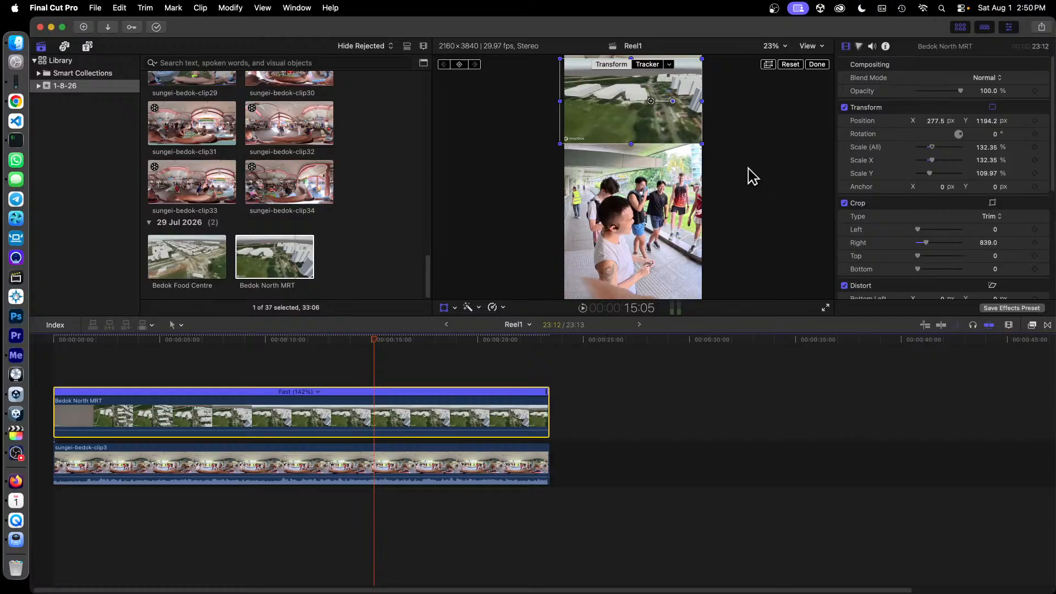
key("super+z")
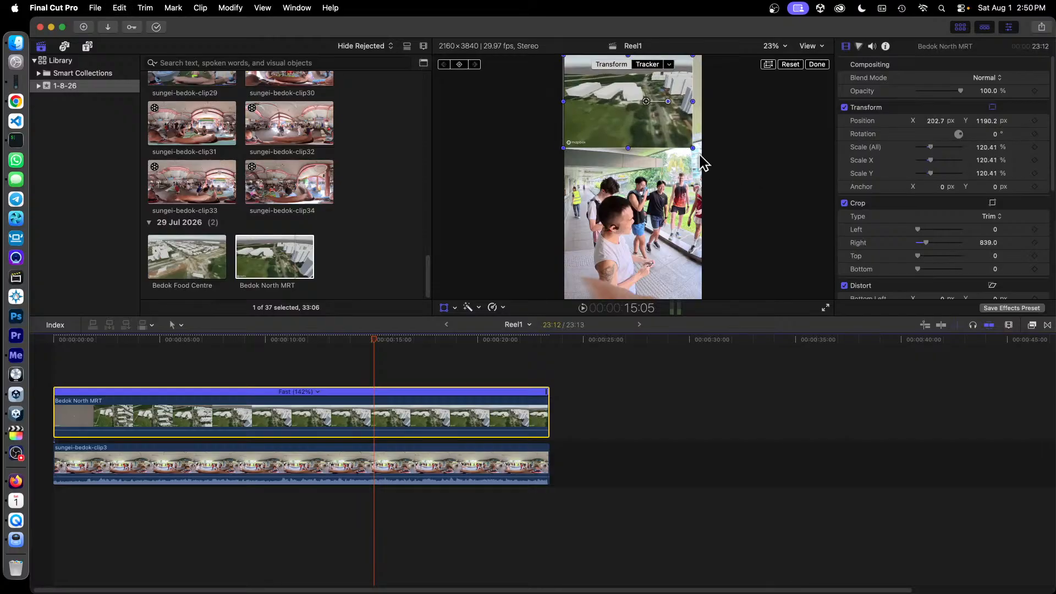
Scale the Bedok North MRT clip uniformly to 131.25% at X 324.2 px, Y 1200.7 px to span the frame width, and finish transforming.
mouse_move(695, 150)
left_mouse_down()
mouse_move(701, 157)
mouse_move(689, 137)
left_mouse_up()
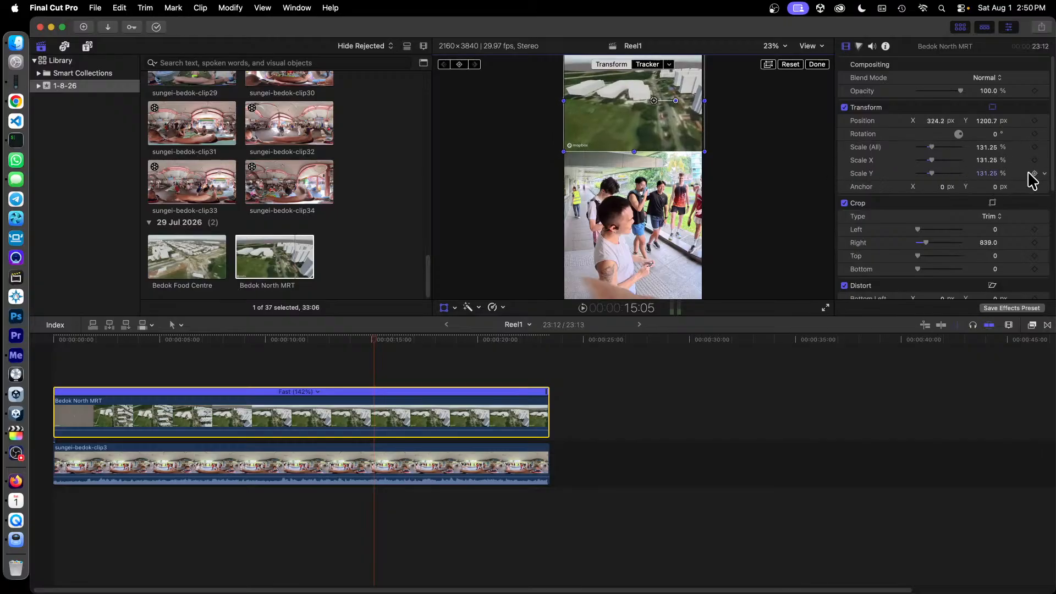
left_click(781, 181)
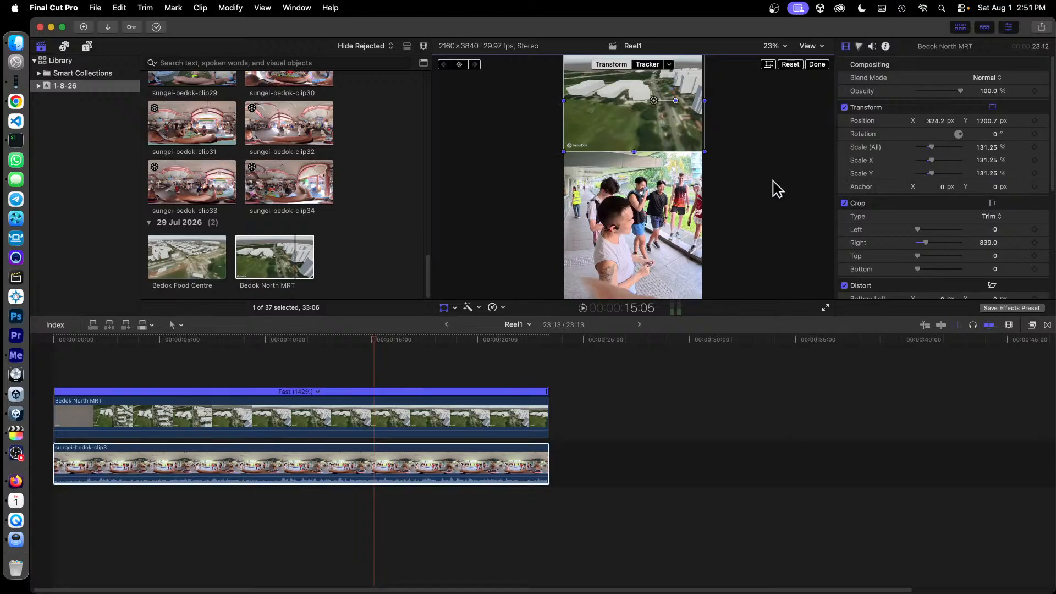
left_click(542, 344)
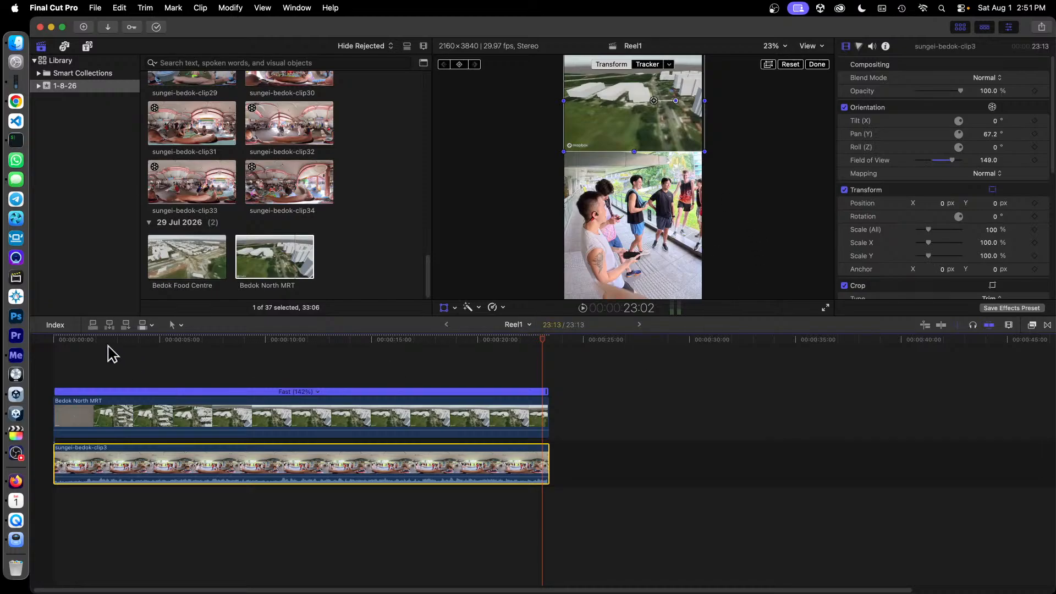
left_click_drag(113, 354, 259, 385)
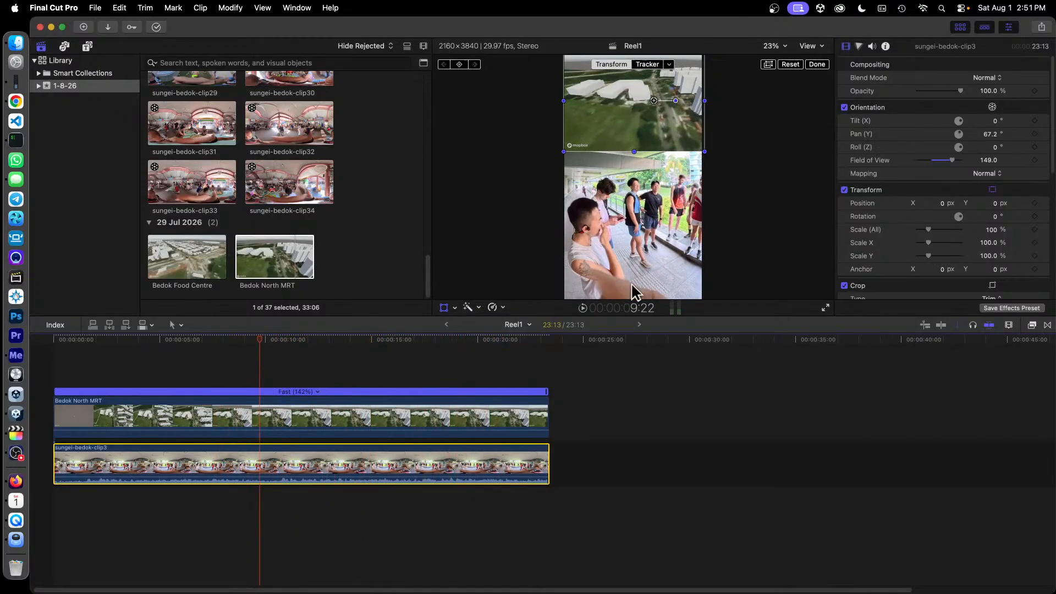
left_click(443, 308)
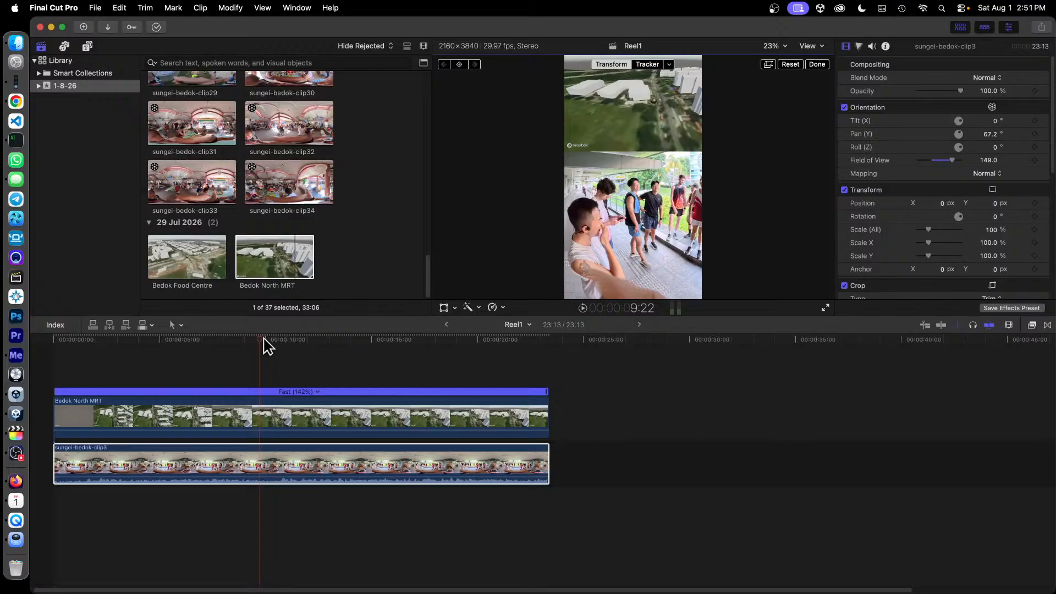
Set the Pan (Y) orientation of sungei-bedok-clip3 to 73.2° after checking the framing around 16:14.
left_click_drag(259, 339, 406, 358)
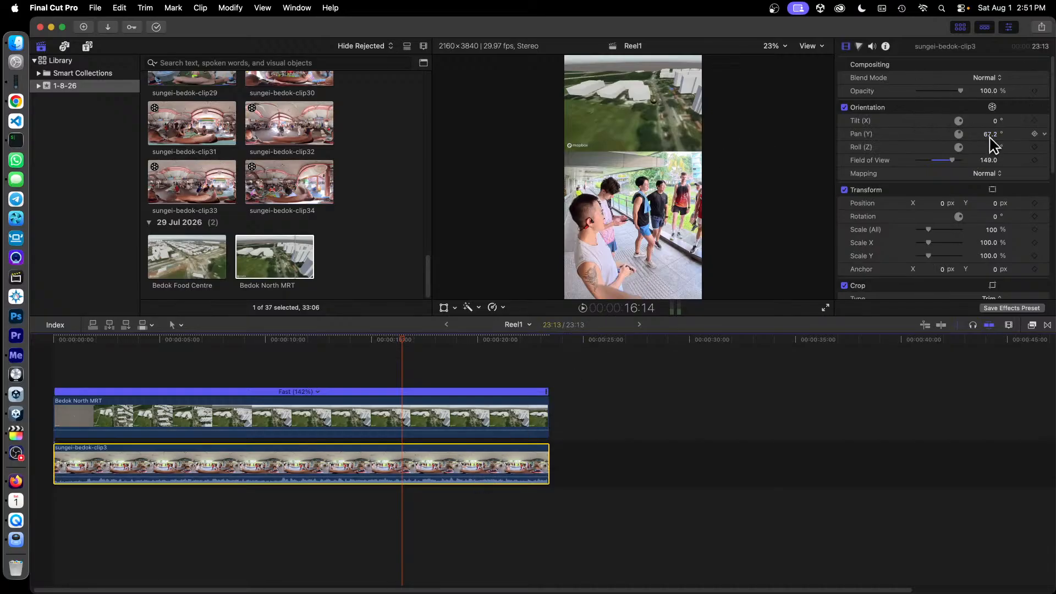
left_click_drag(996, 132, 930, 132)
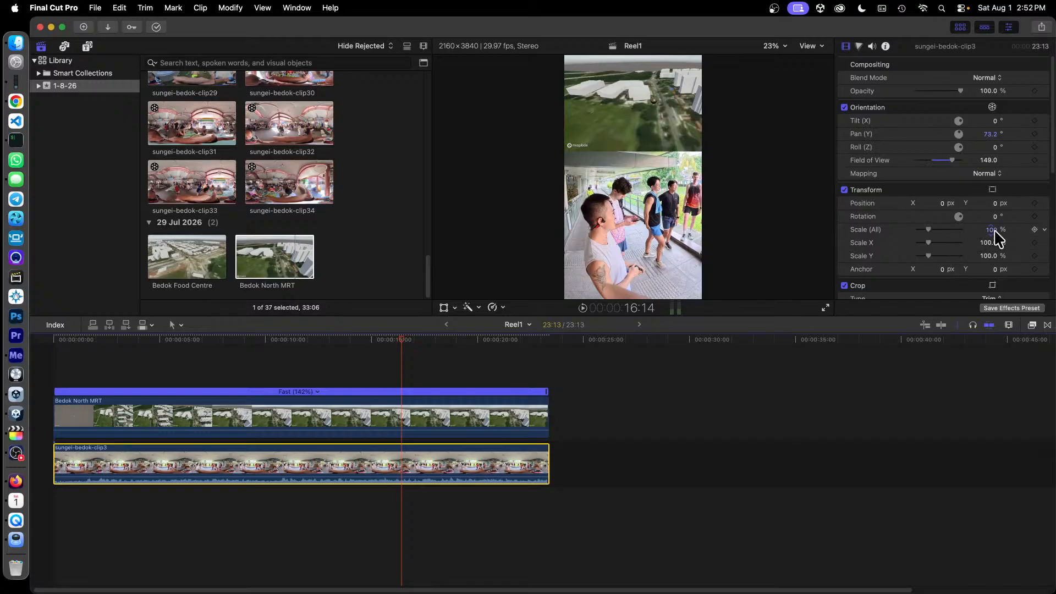
Reframe sungei-bedok-clip3 by scaling it to 121%, nudging it slightly upward, and setting its Pan (Y) to 74.2°.
left_click_drag(995, 232, 992, 226)
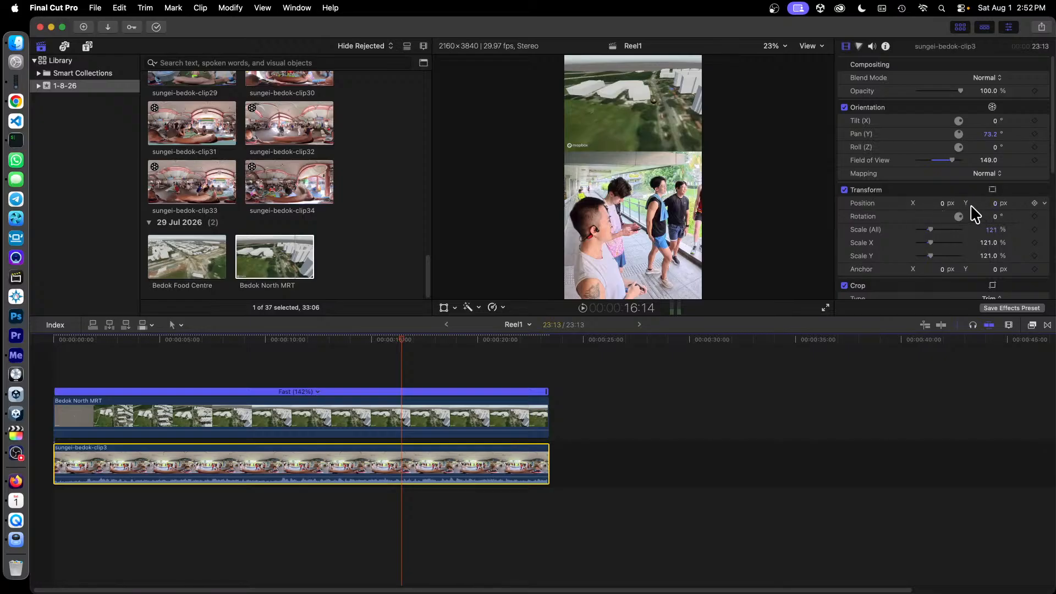
left_click(443, 307)
mouse_move(632, 242)
left_mouse_down()
mouse_move(629, 209)
mouse_move(632, 233)
left_mouse_up()
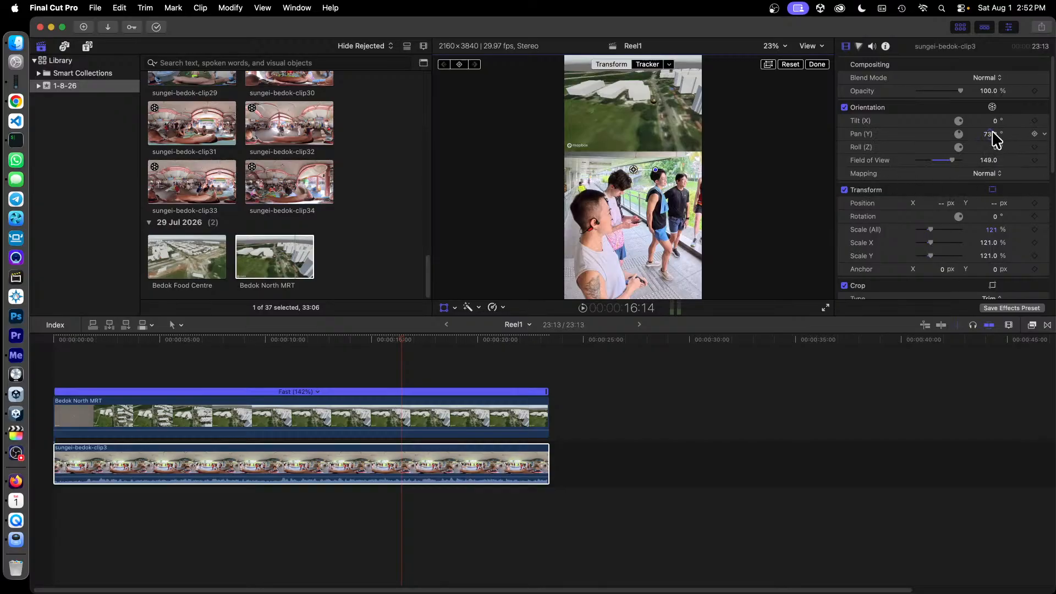
mouse_move(993, 134)
left_mouse_down()
mouse_move(1016, 134)
mouse_move(929, 134)
mouse_move(1018, 134)
mouse_move(997, 140)
left_mouse_up()
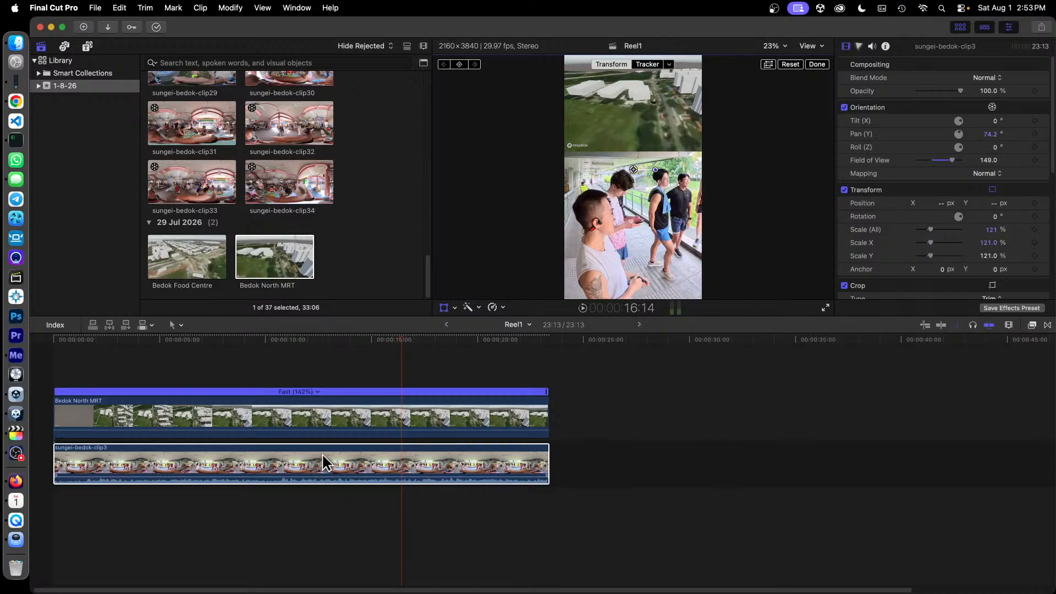
Show the video animation of sungei-bedok-clip3 and limit its Orientation track to Pan (Y).
right_click(364, 463)
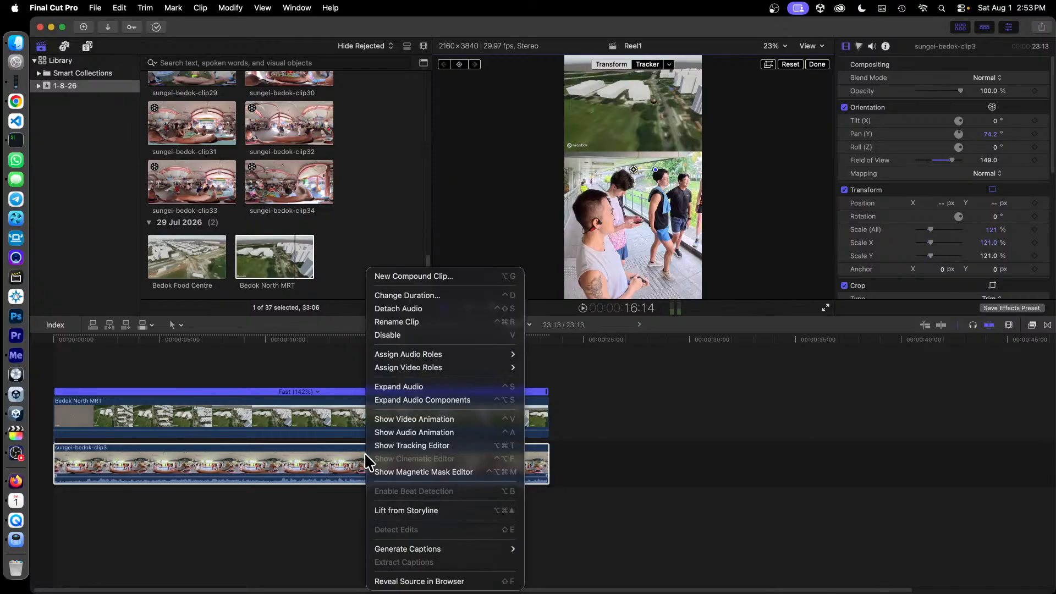
left_click(455, 420)
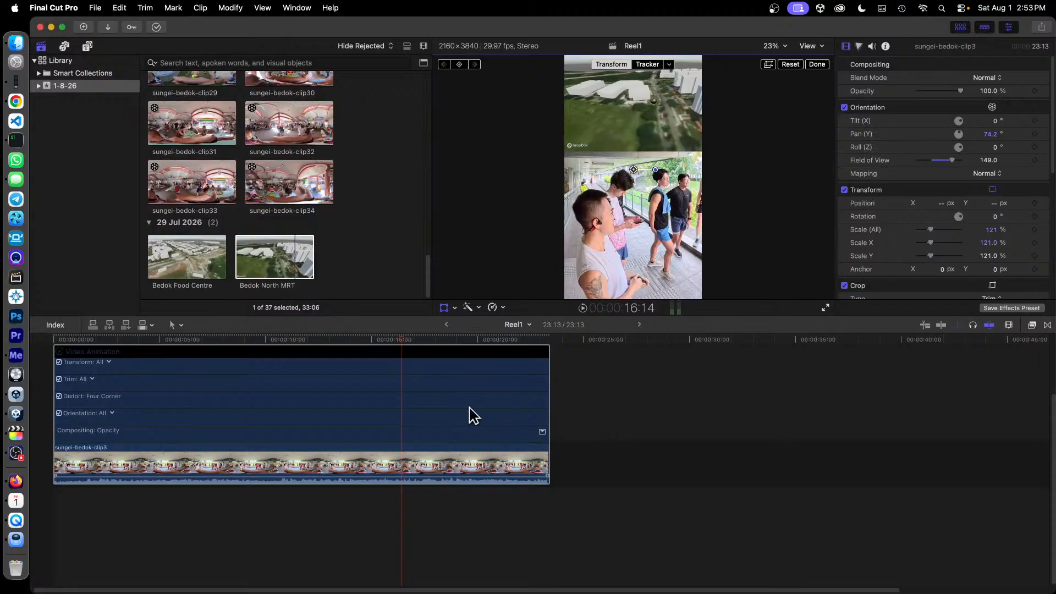
left_click(110, 364)
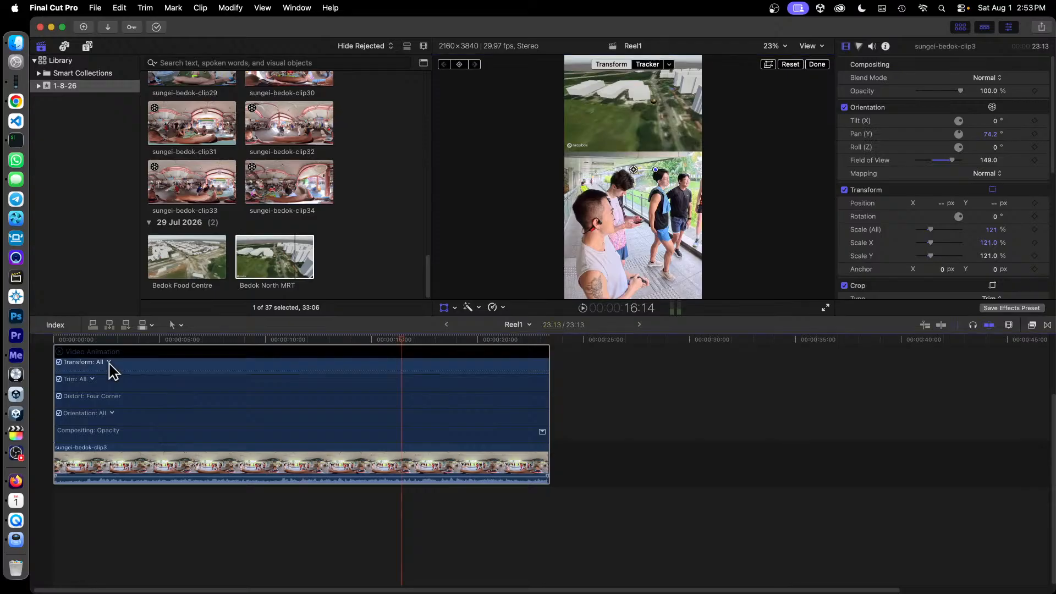
left_click(110, 413)
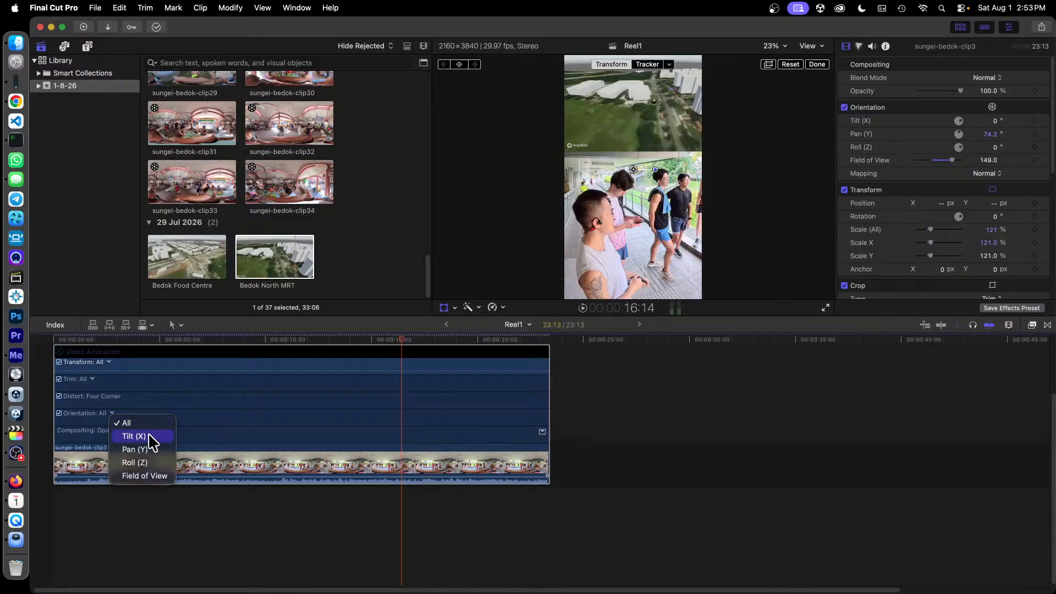
left_click(151, 449)
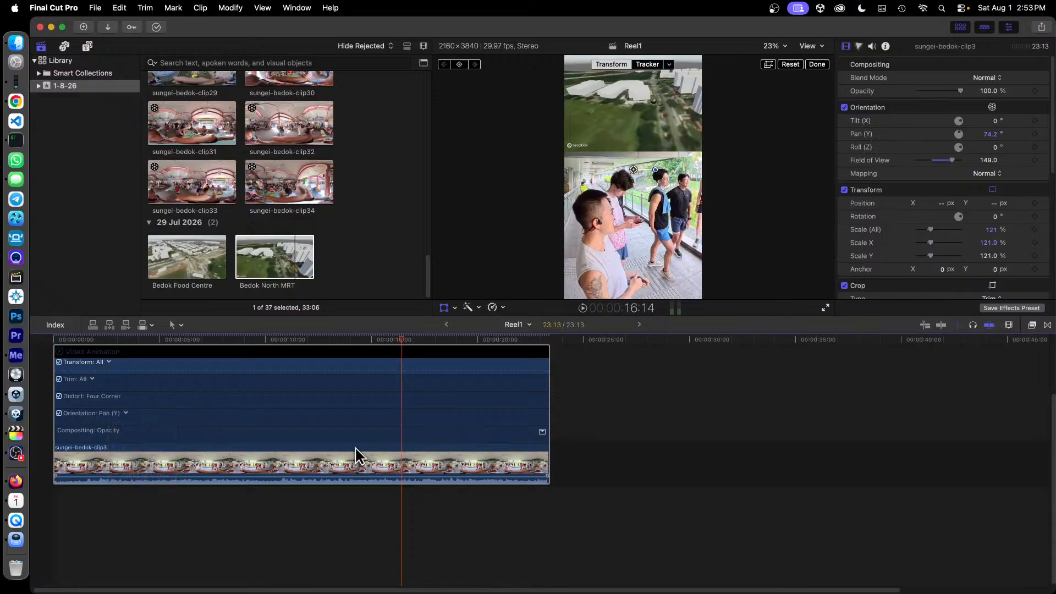
left_click(286, 421)
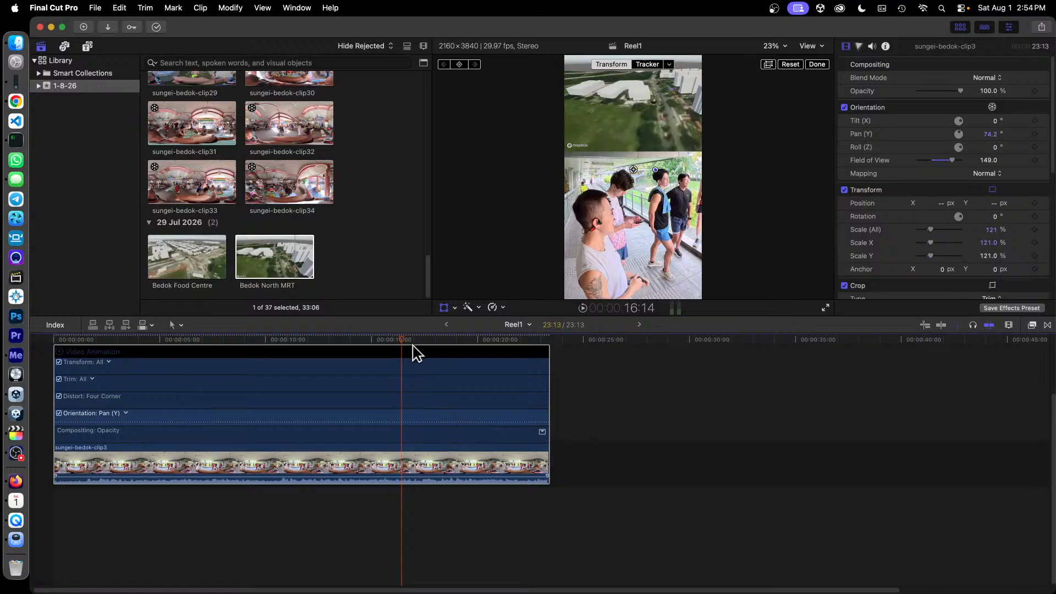
Add a Pan (Y) keyframe at 2:00 on the Orientation track of sungei-bedok-clip3.
left_click(44, 376)
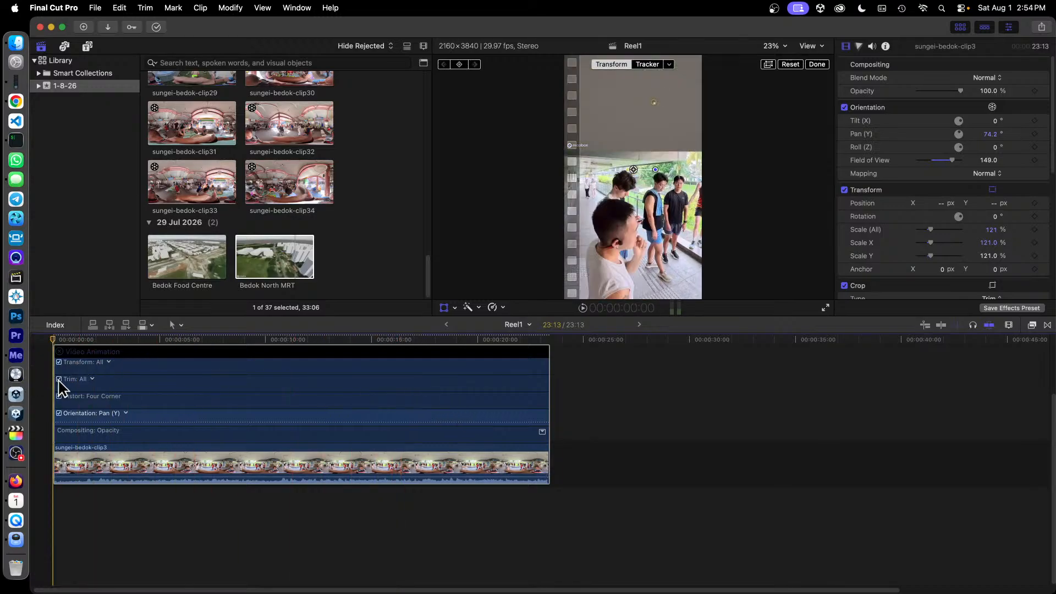
key("space")
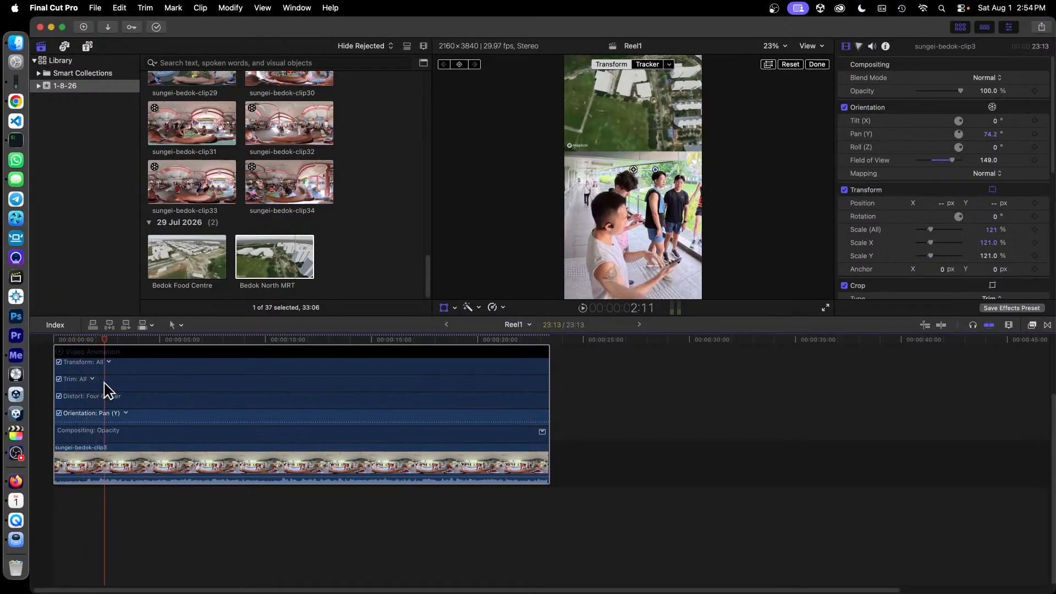
left_click_drag(105, 383, 26, 392)
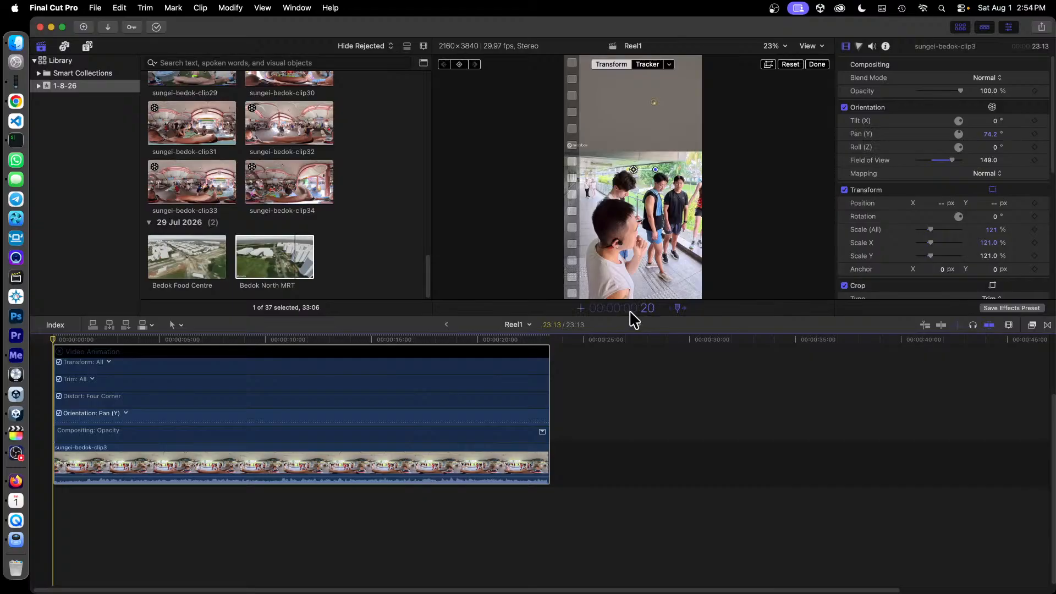
key("Return")
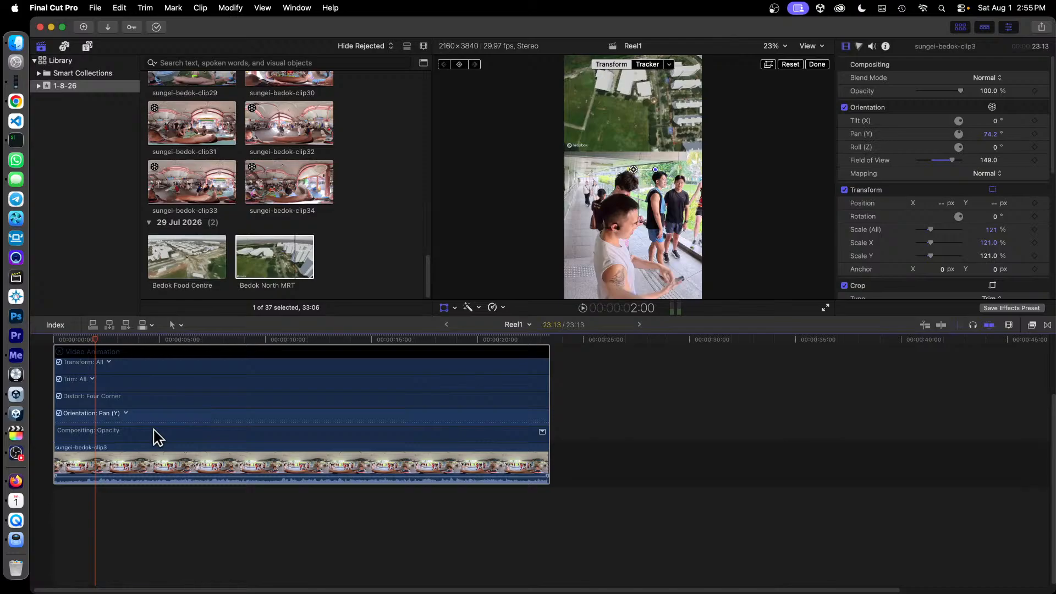
left_click(96, 423, "alt")
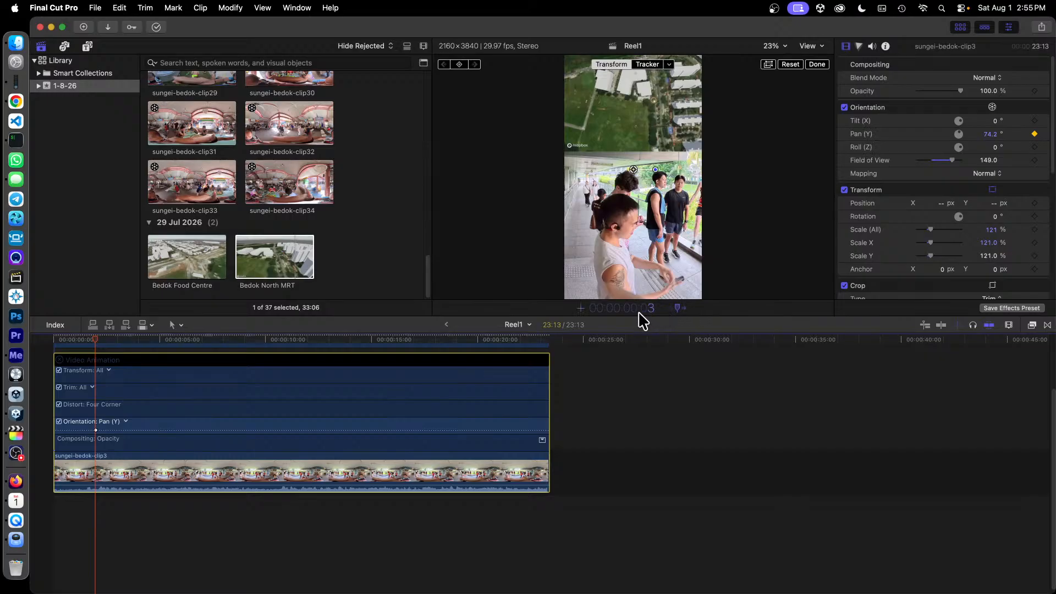
Advance three seconds to 5:00 and set Pan (Y) to 35.5° to create a second keyframe.
key("Return")
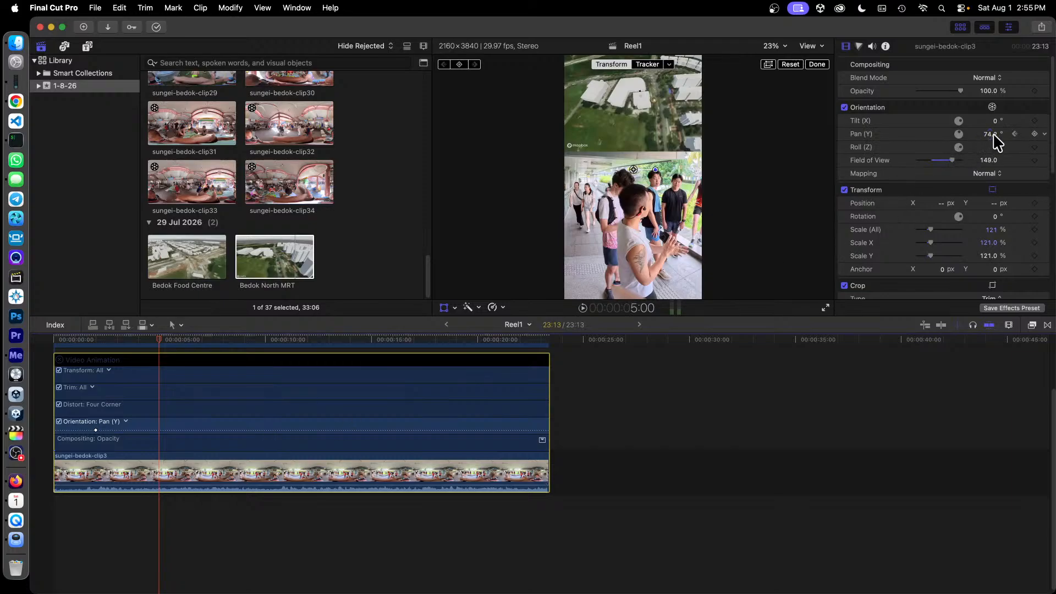
left_click_drag(993, 135, 985, 135)
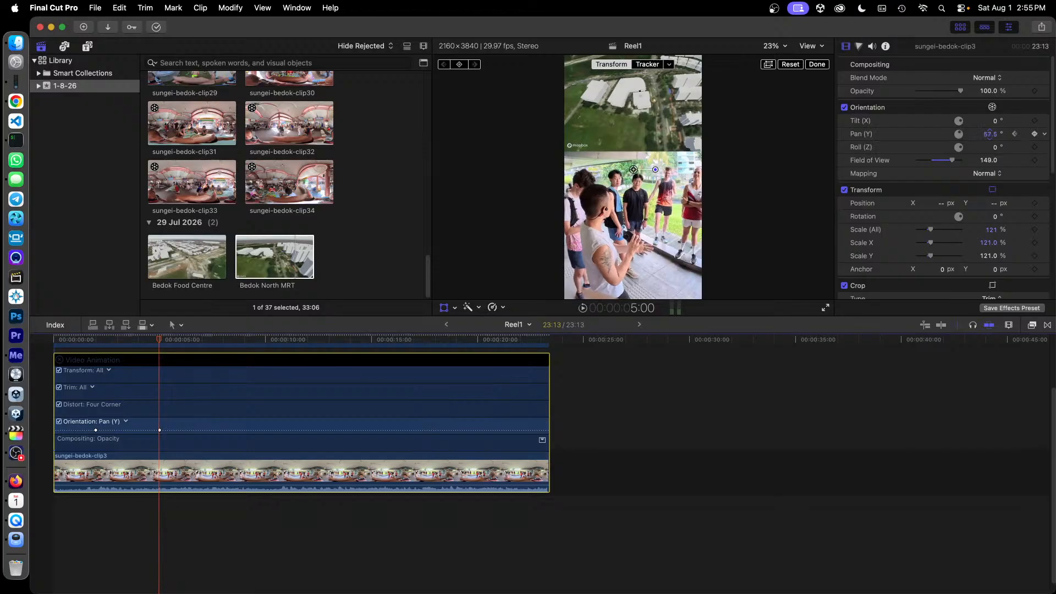
mouse_move(990, 134)
left_mouse_down()
mouse_move(982, 134)
mouse_move(993, 135)
left_mouse_up()
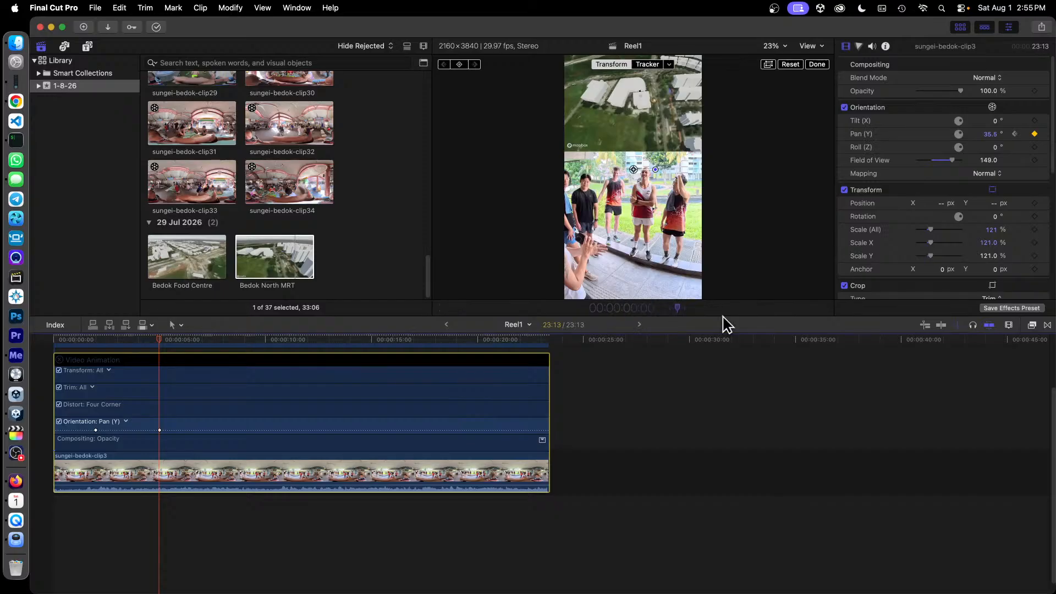
Position the playhead at 7:00, two seconds after the second Pan (Y) keyframe.
type("+2")
key("Return")
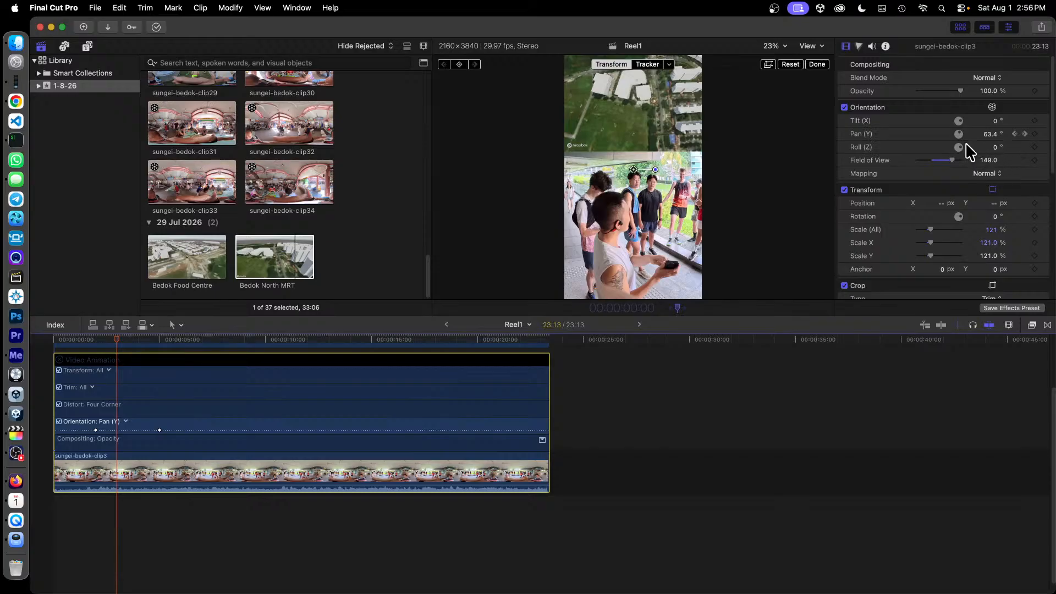
left_click(1025, 134)
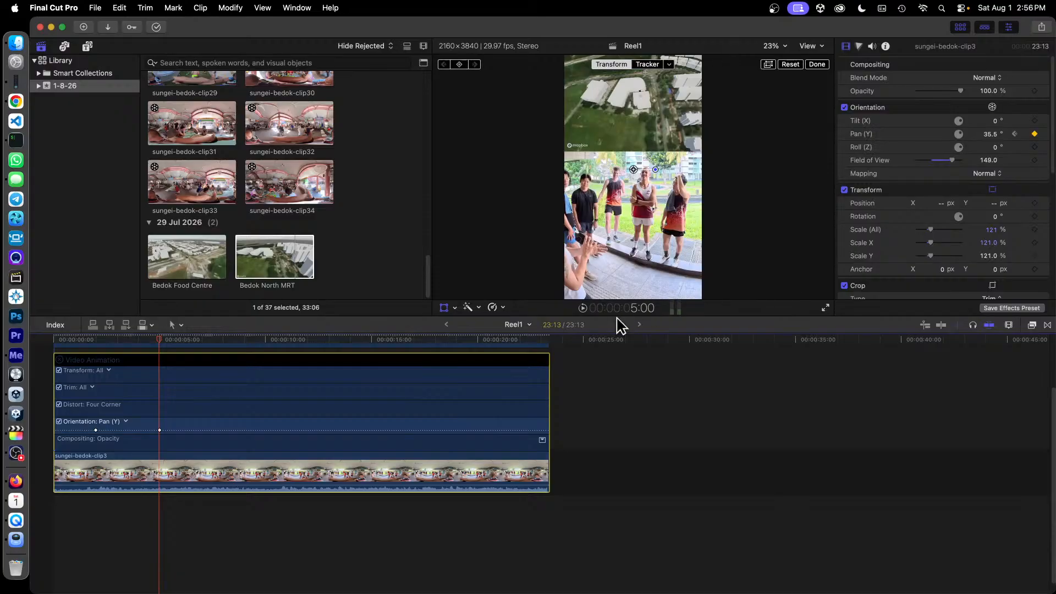
left_click(633, 309)
key("Return")
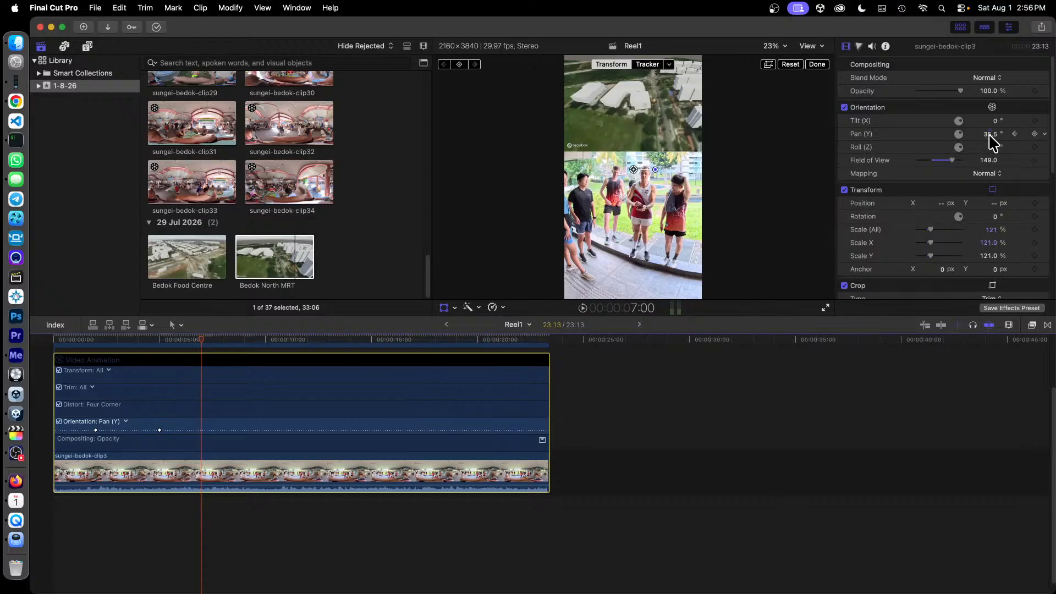
mouse_move(992, 142)
left_mouse_down()
mouse_move(979, 144)
mouse_move(990, 134)
left_mouse_up()
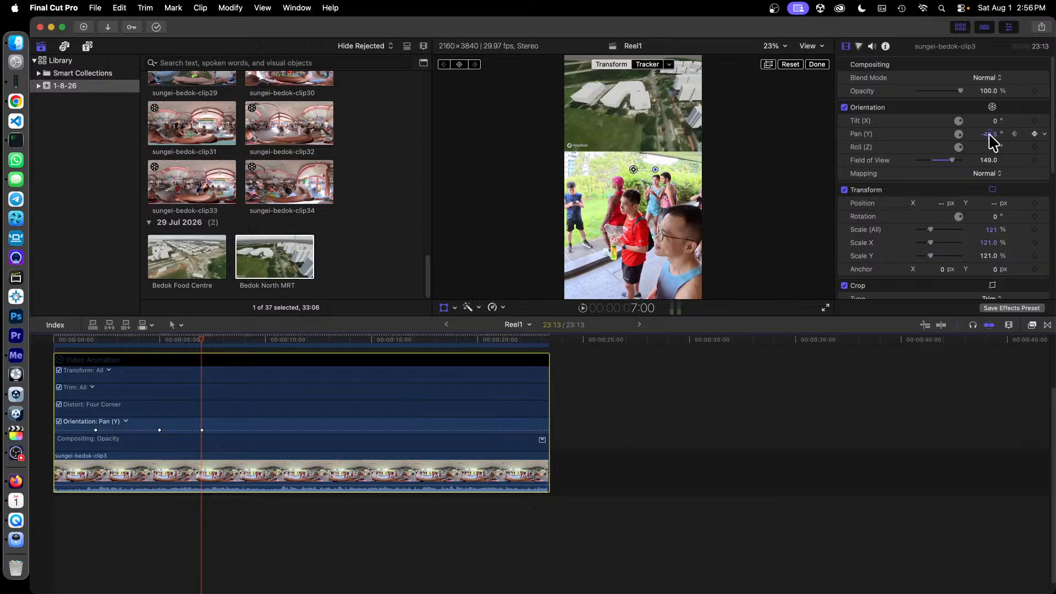
left_click_drag(992, 142, 992, 142)
key("super+z")
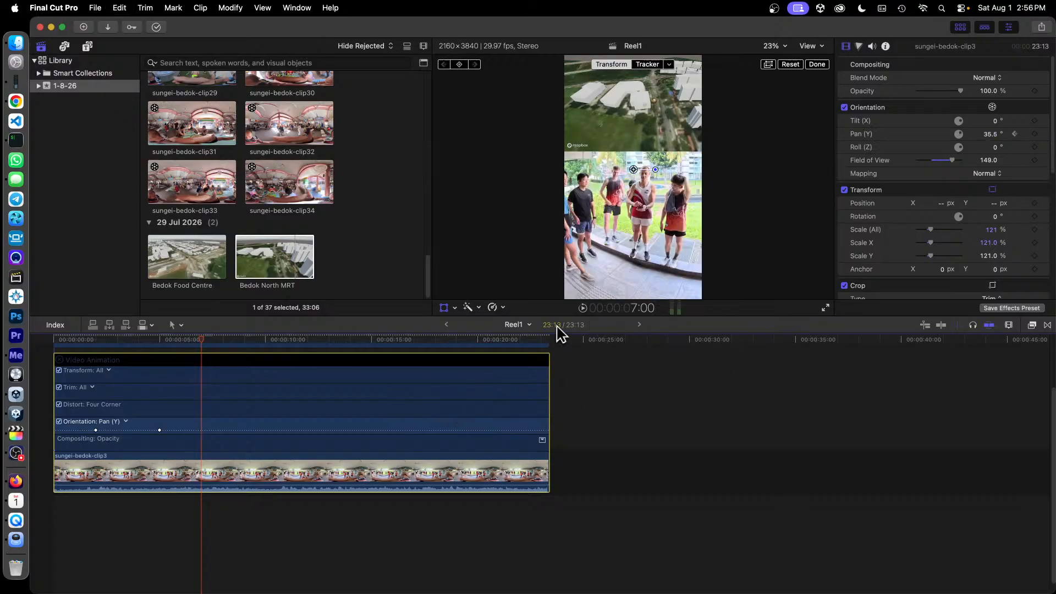
Add a holding Pan (Y) keyframe at 7:00 and another at 10:00 with Pan (Y) set to -81.5°.
left_click(201, 430, "alt")
left_click(639, 317)
type("+")
key("Return")
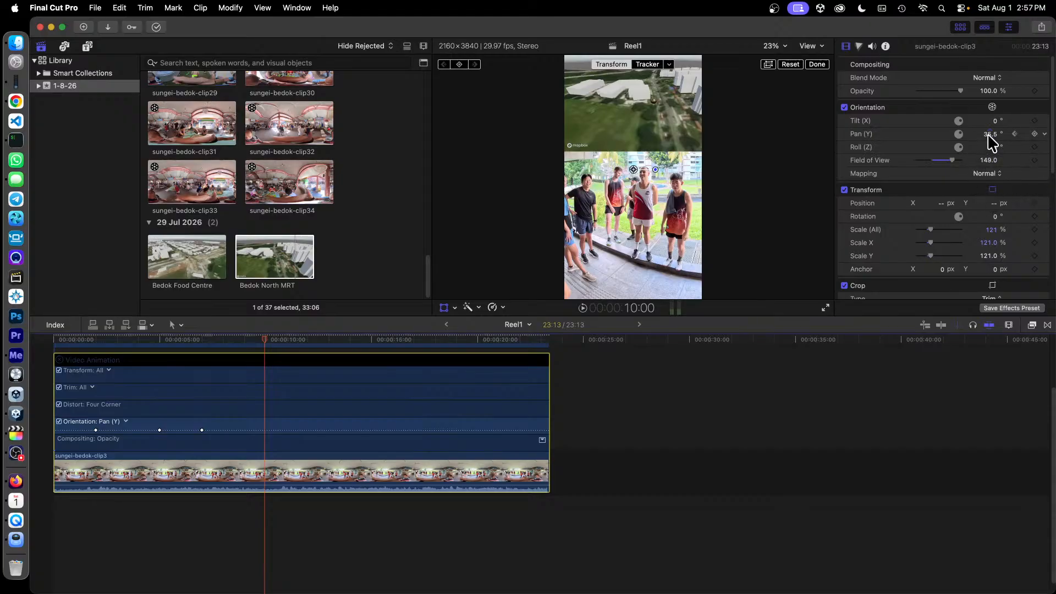
left_click_drag(988, 135, 906, 136)
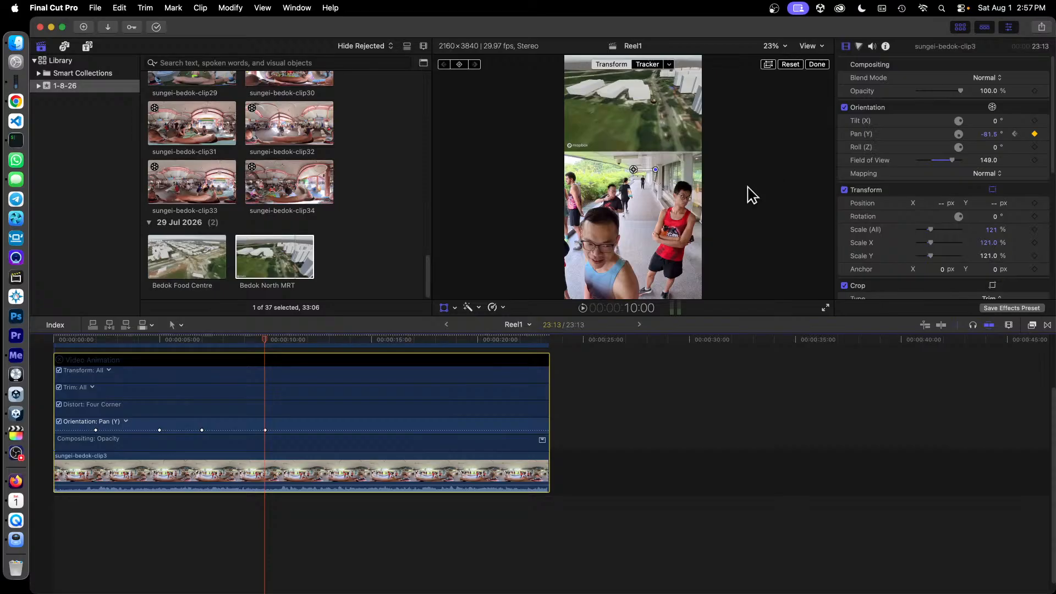
Review the keyframed pan and trim the end of sungei-bedok-clip3 to 12:00.
left_click_drag(118, 347, 37, 351)
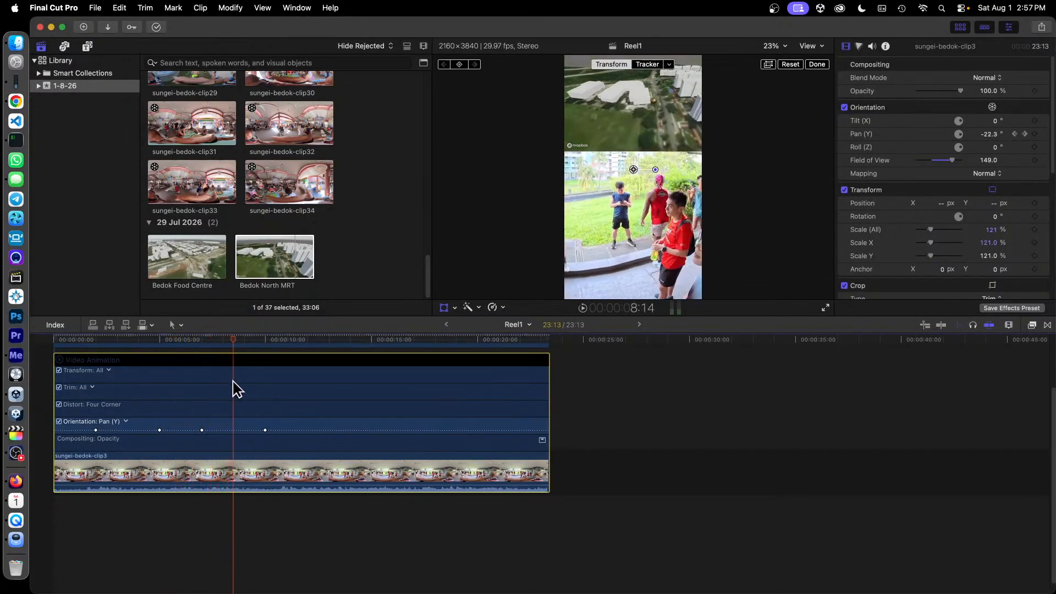
left_click(262, 393)
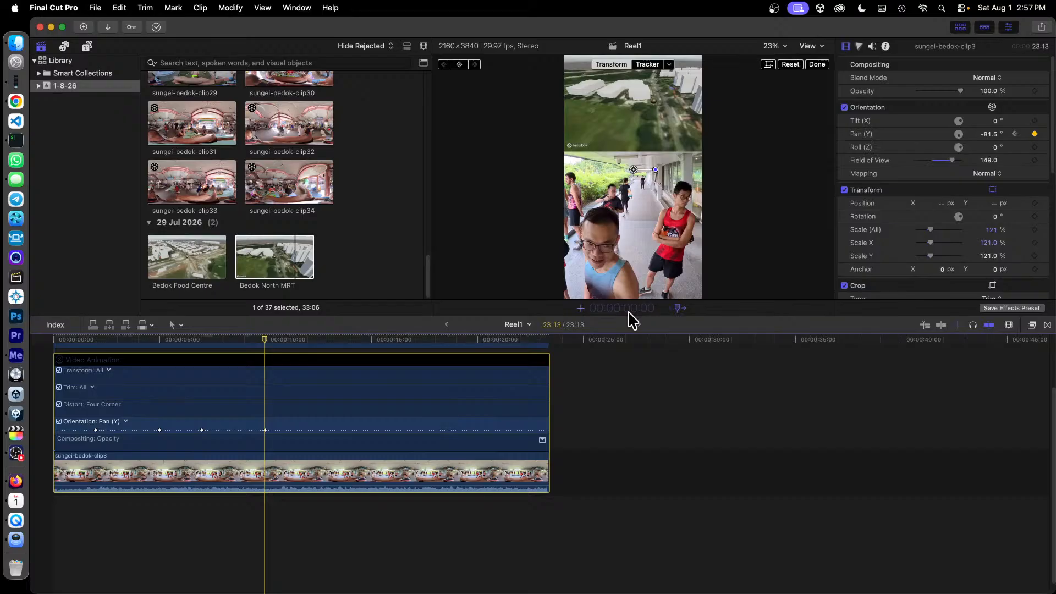
key("Return")
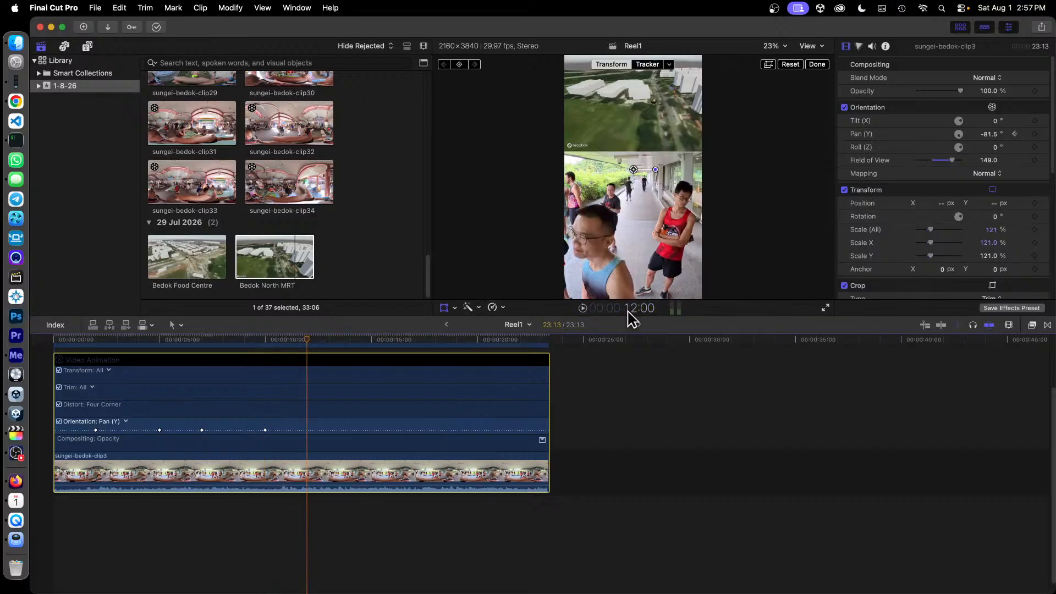
left_click(532, 396)
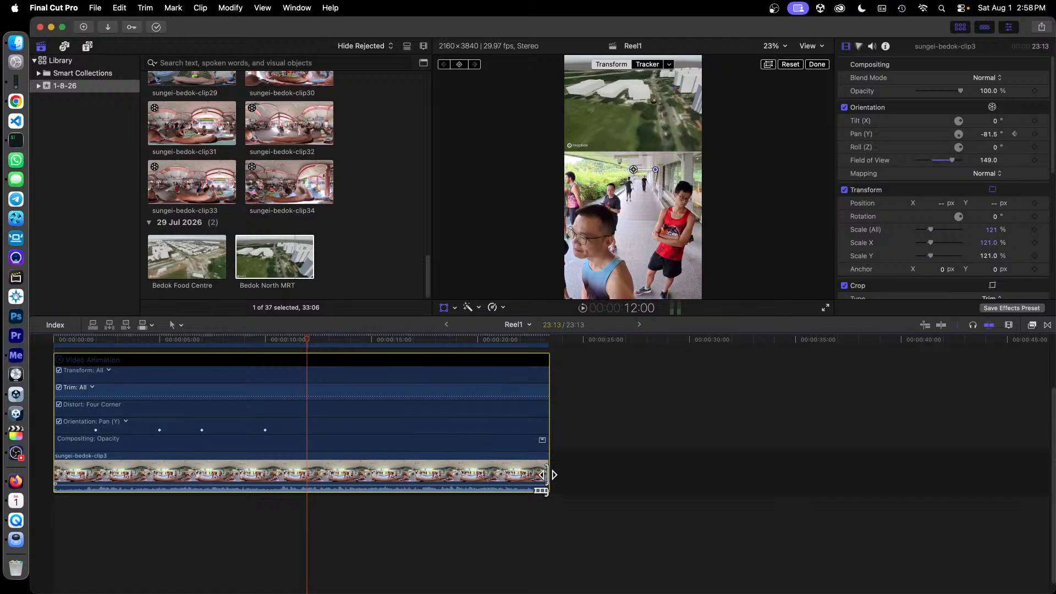
left_click_drag(546, 475, 307, 475)
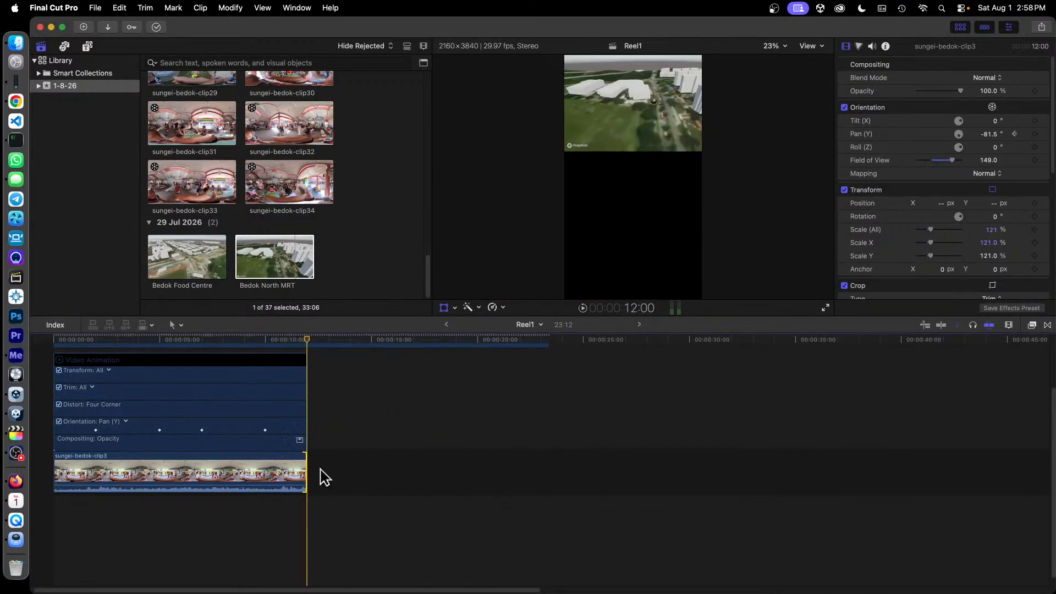
scroll(294, 415, "up", 3)
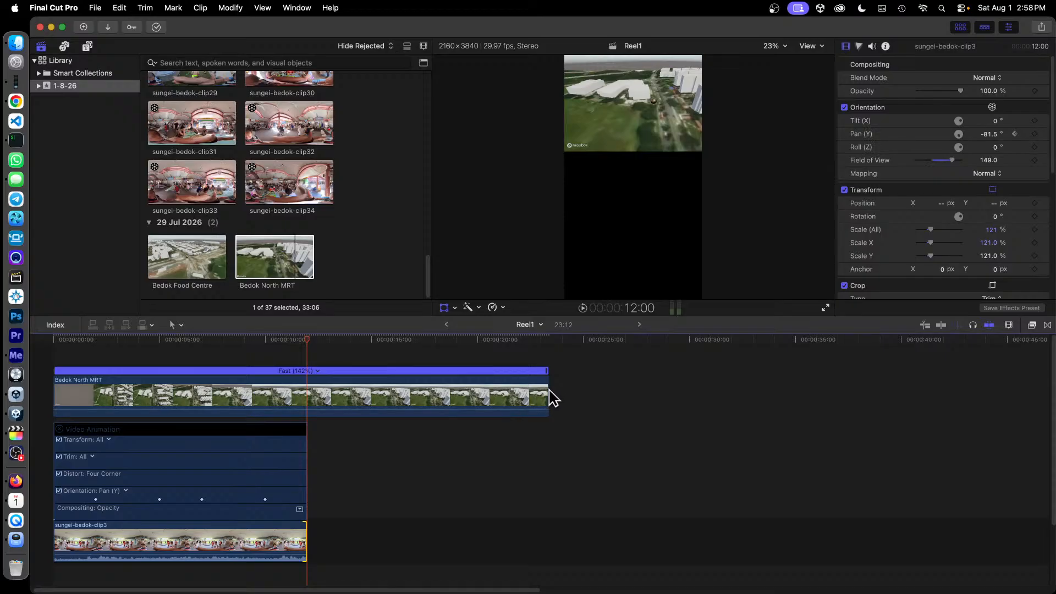
left_click_drag(545, 392, 358, 403)
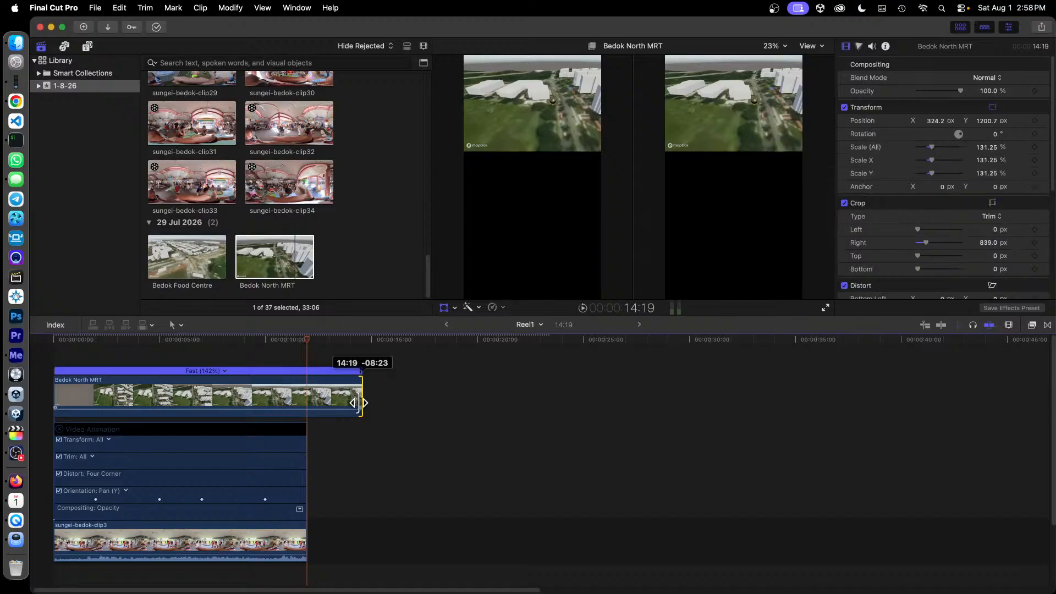
left_click_drag(359, 403, 359, 403)
key("super+z")
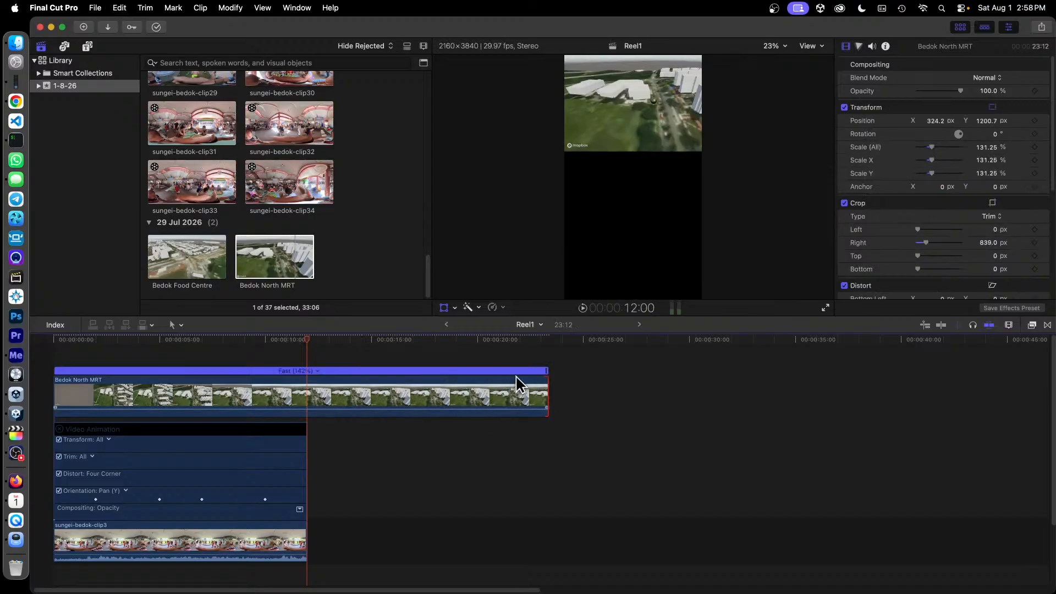
Retime the Bedok North MRT clip to 277% so it ends at 12:00, and trim its start to 0:19.
left_click_drag(546, 372, 306, 390)
left_click_drag(305, 390, 305, 391)
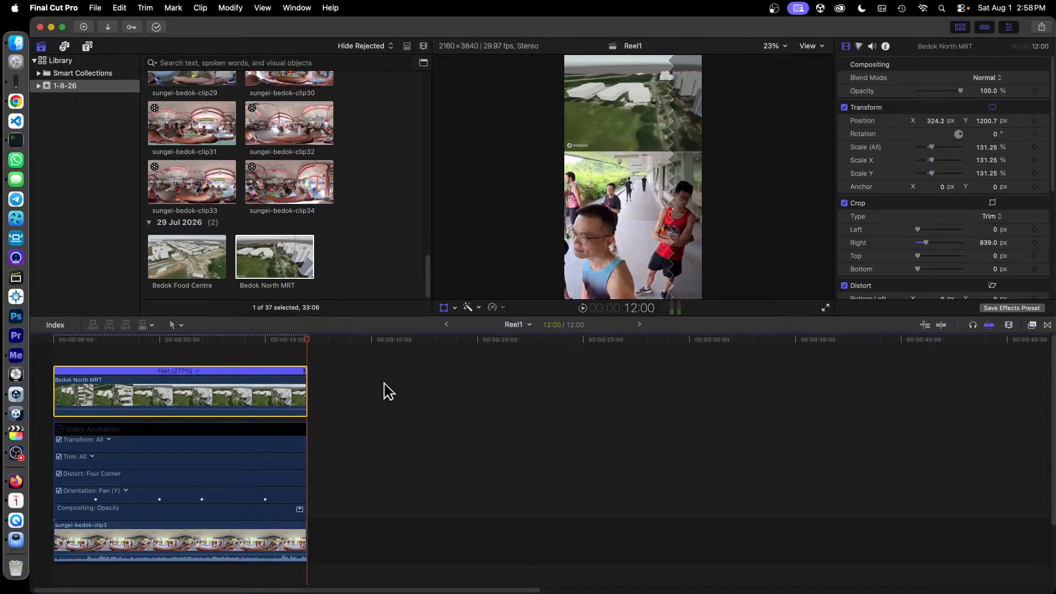
key("shift+t")
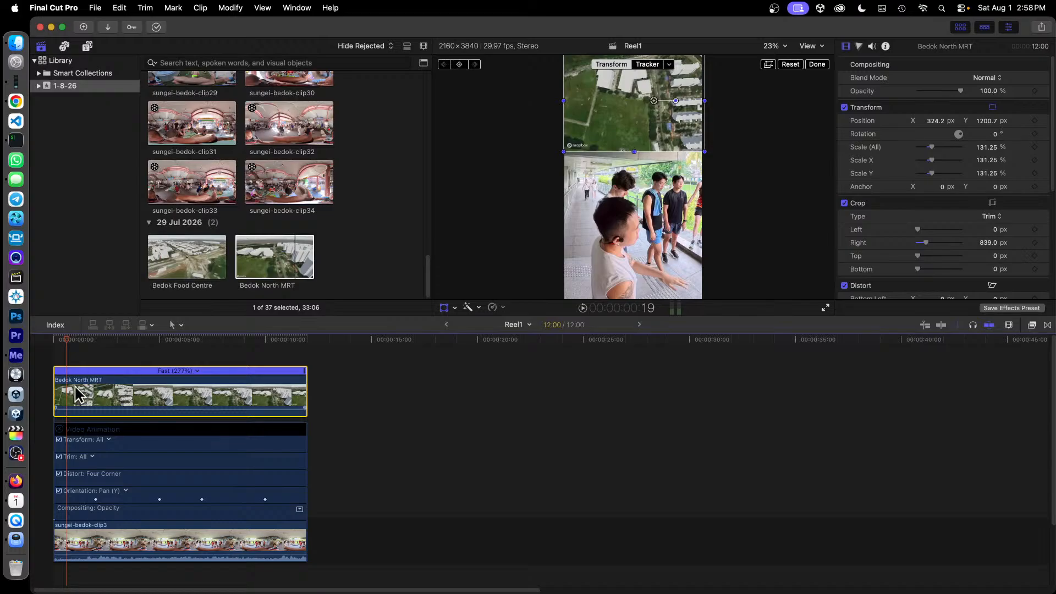
left_click_drag(57, 396, 67, 396)
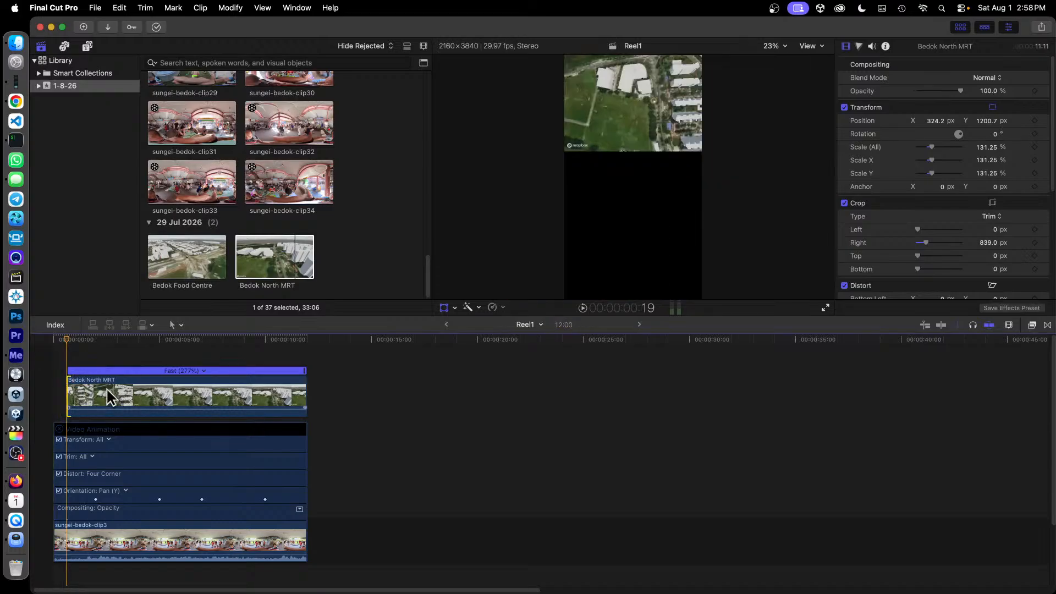
Move the Bedok North MRT clip to the start of the timeline and retime it to 262% so it ends at 12:00.
left_click(160, 392)
left_click_drag(154, 391, 145, 389)
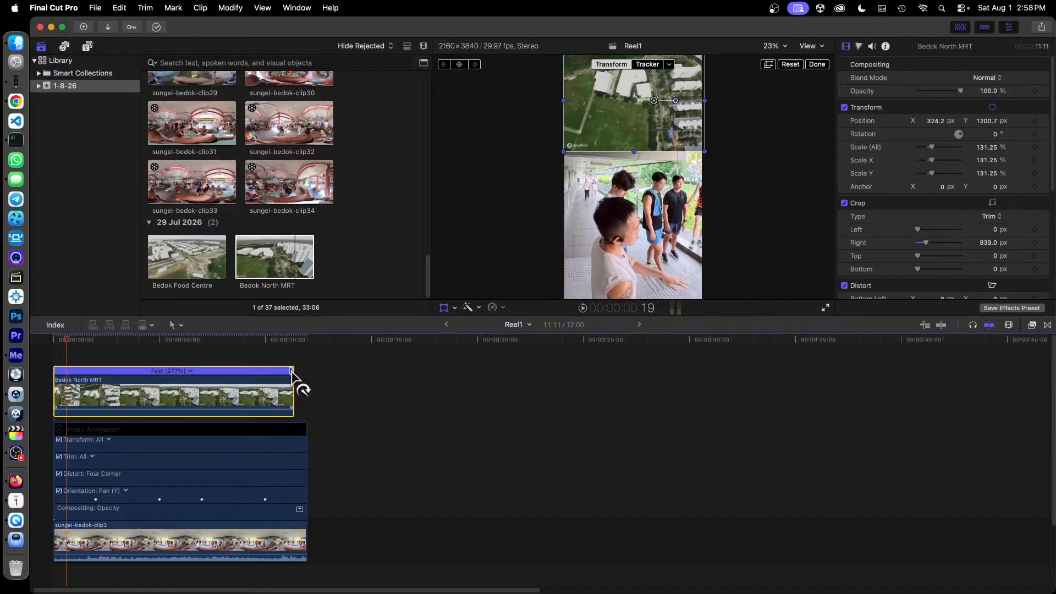
left_click_drag(290, 372, 306, 375)
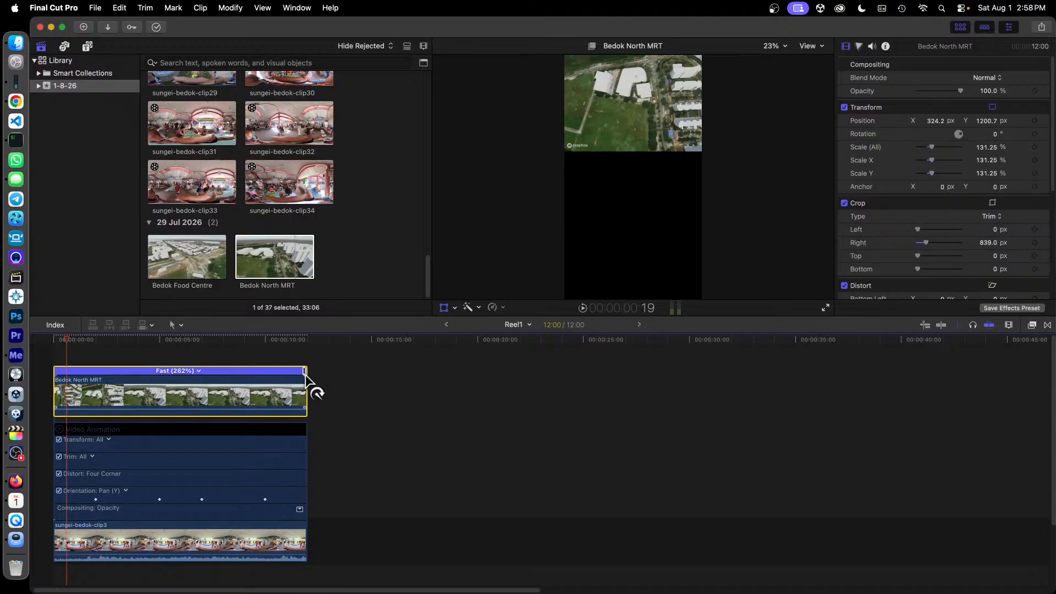
left_click_drag(305, 376, 306, 375)
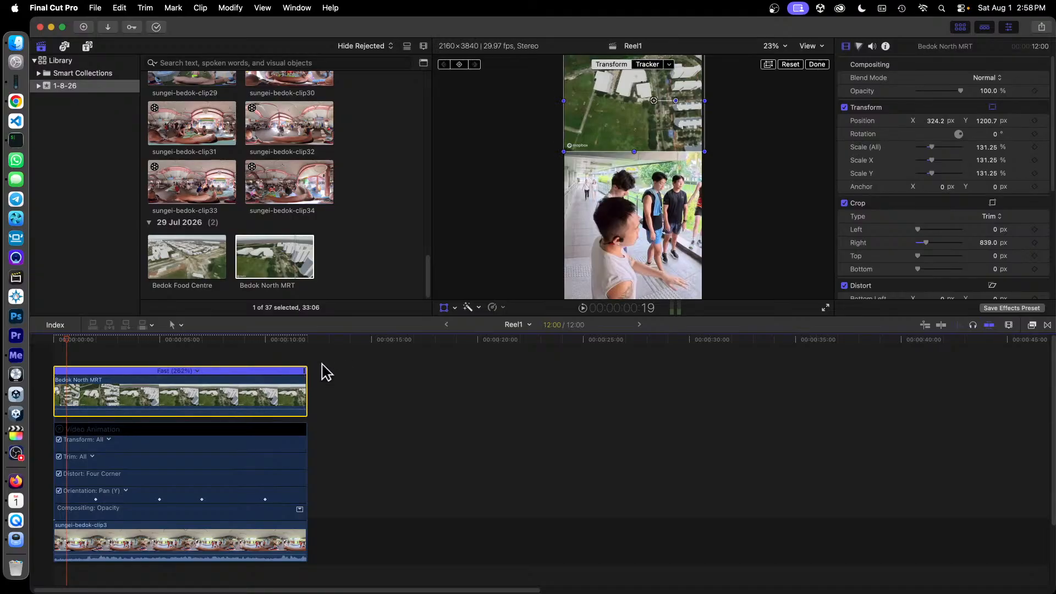
Hide the transform controls in the viewer and review the split-screen edit from its start to 11:03.
left_click(52, 340)
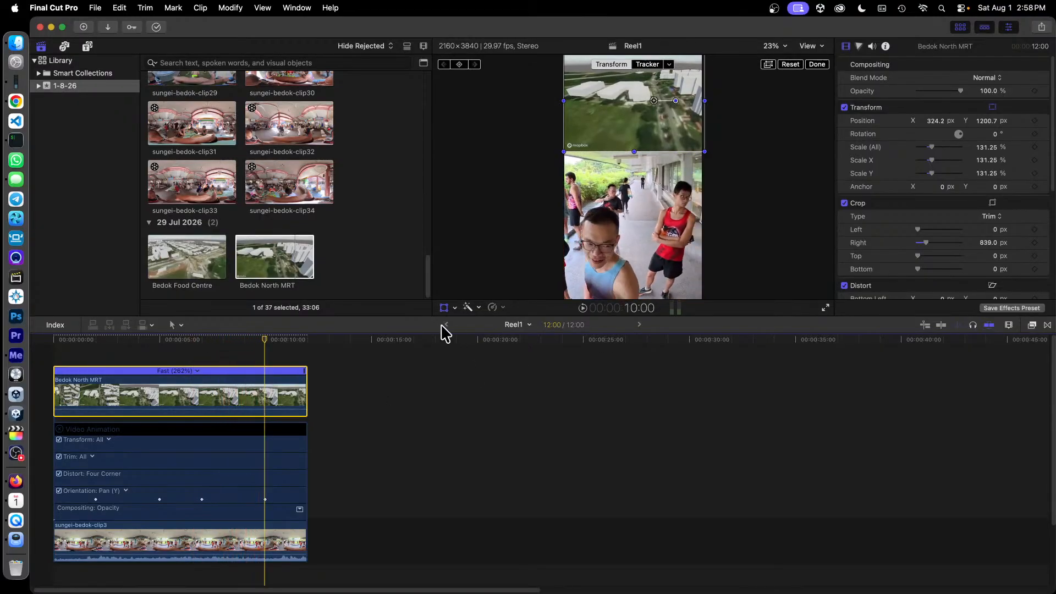
left_click(444, 308)
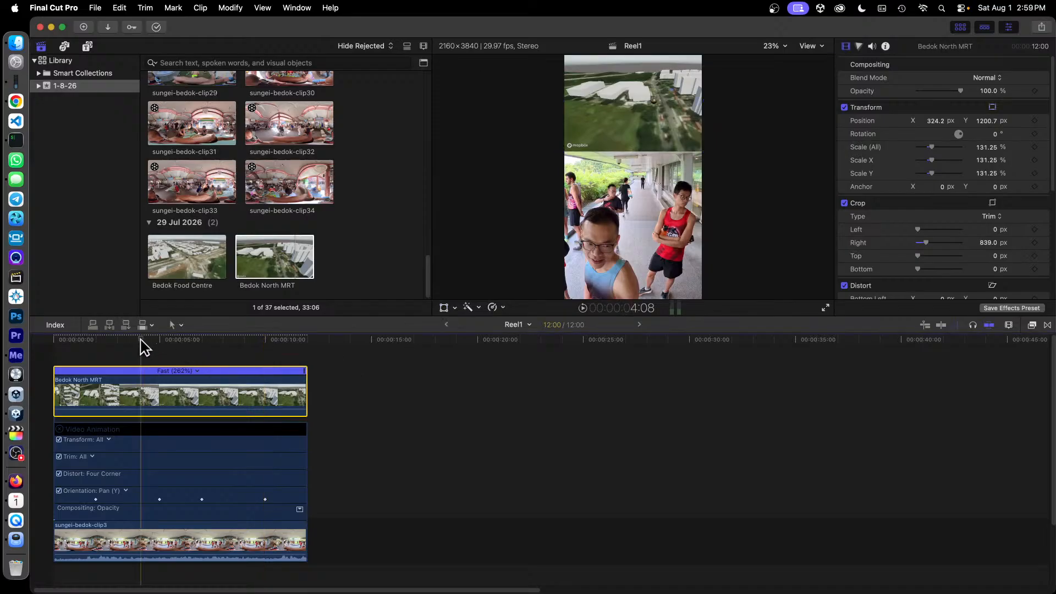
left_click(63, 342)
left_click_drag(63, 342, 288, 404)
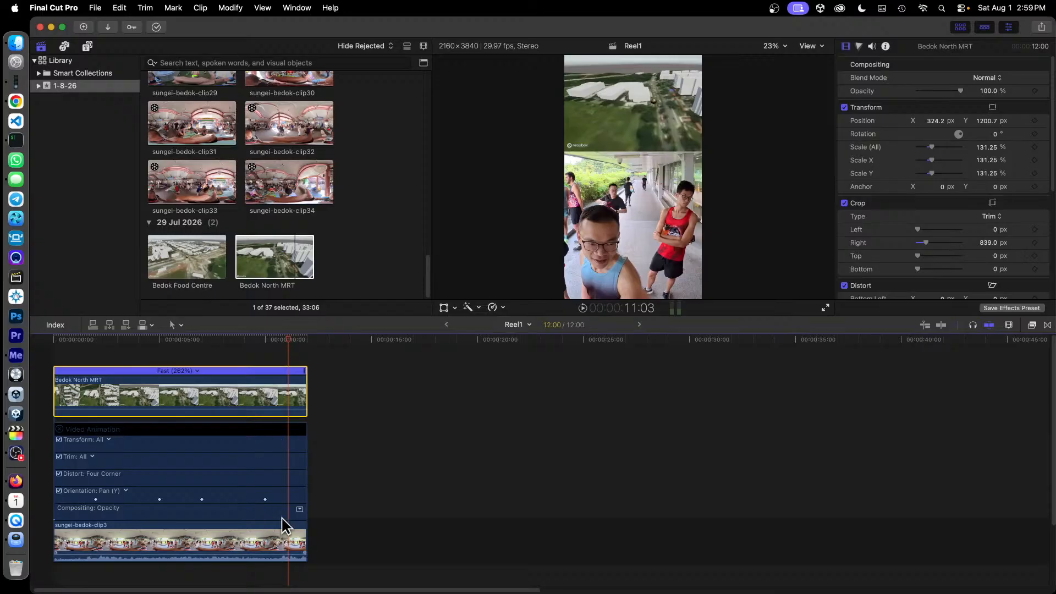
Hide the video animation lanes of sungei-bedok-clip3 in the timeline.
left_click(253, 542)
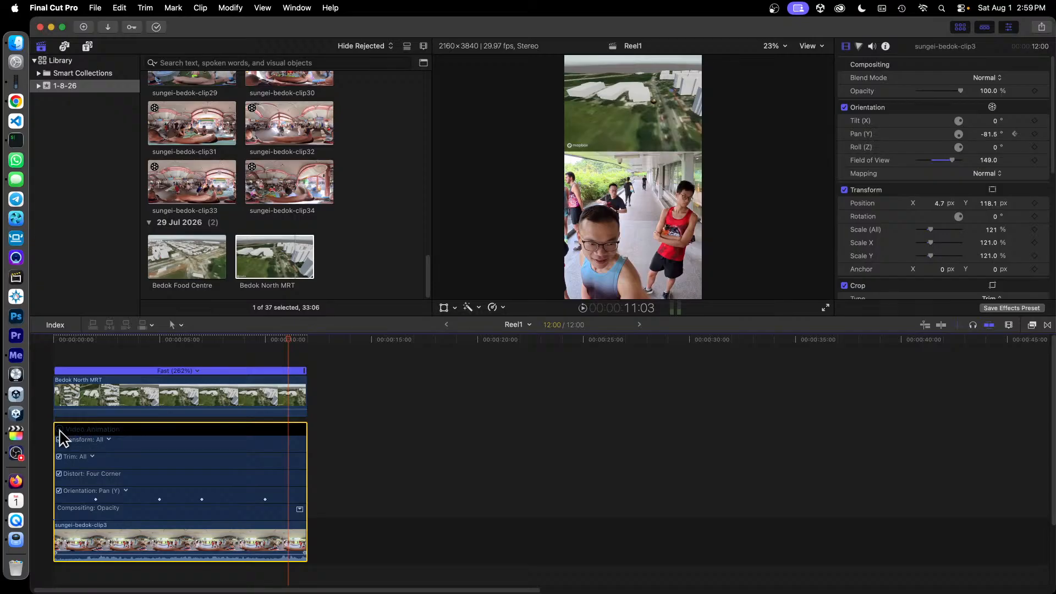
right_click(221, 437)
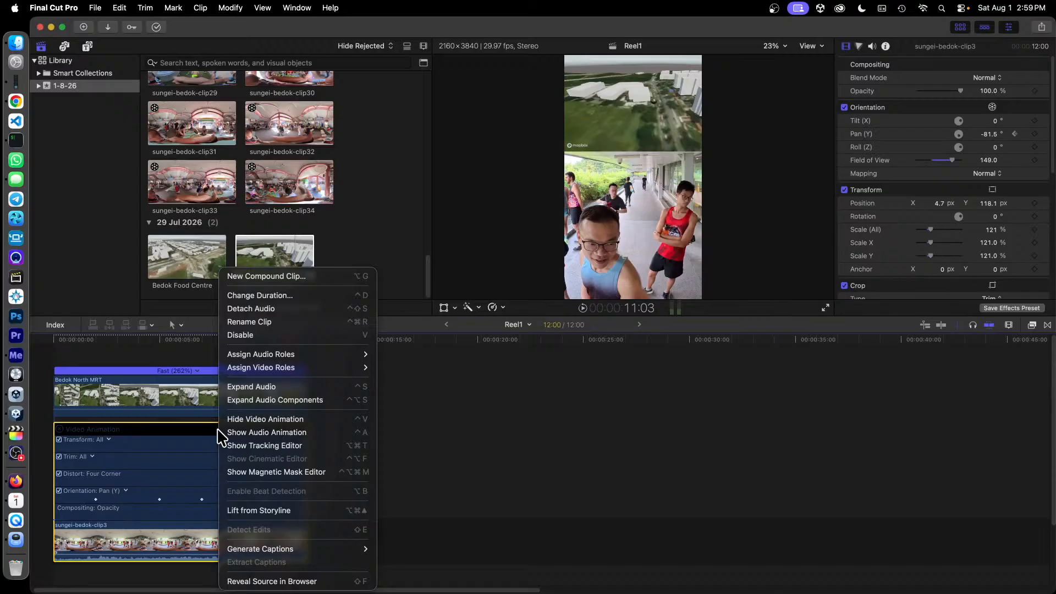
left_click(297, 419)
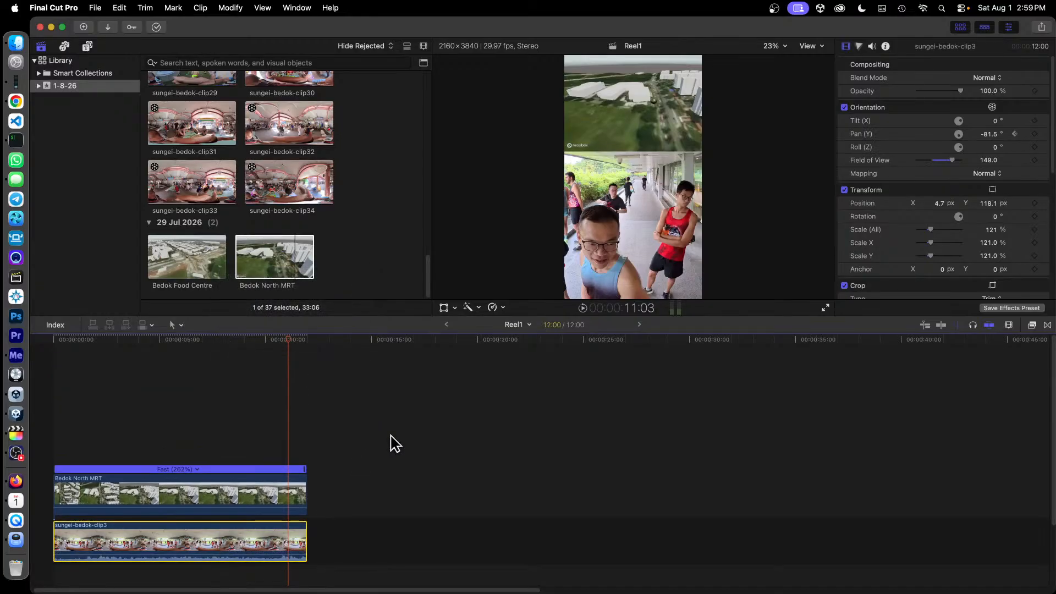
scroll(398, 448, "down", 3)
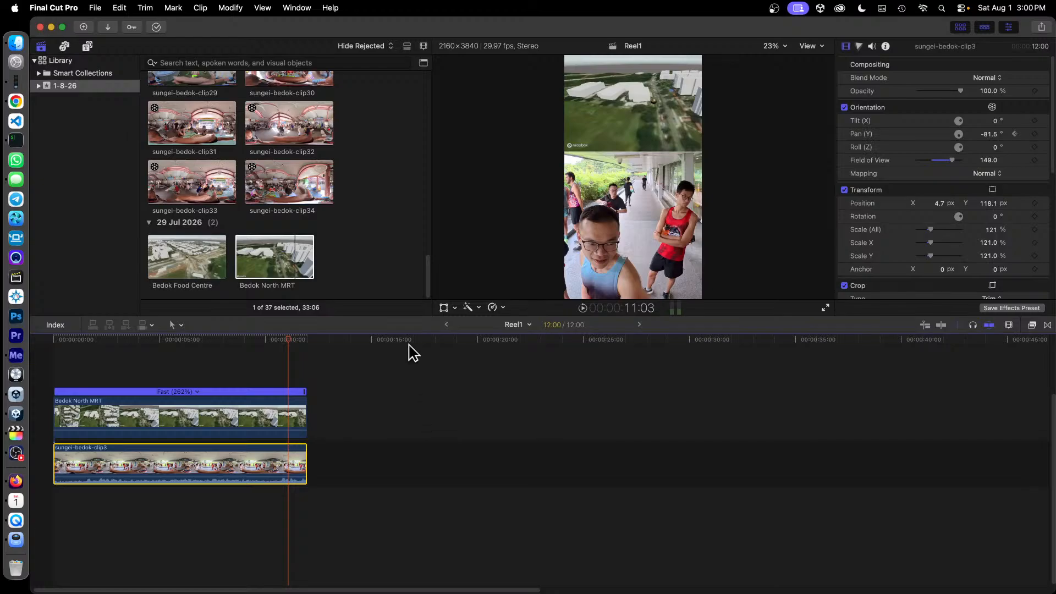
Browse the event's footage back to the first 1 Aug 2026 clips and preview sungei-bedok-clip4, clip5 and clip6.
scroll(308, 208, "up", 5)
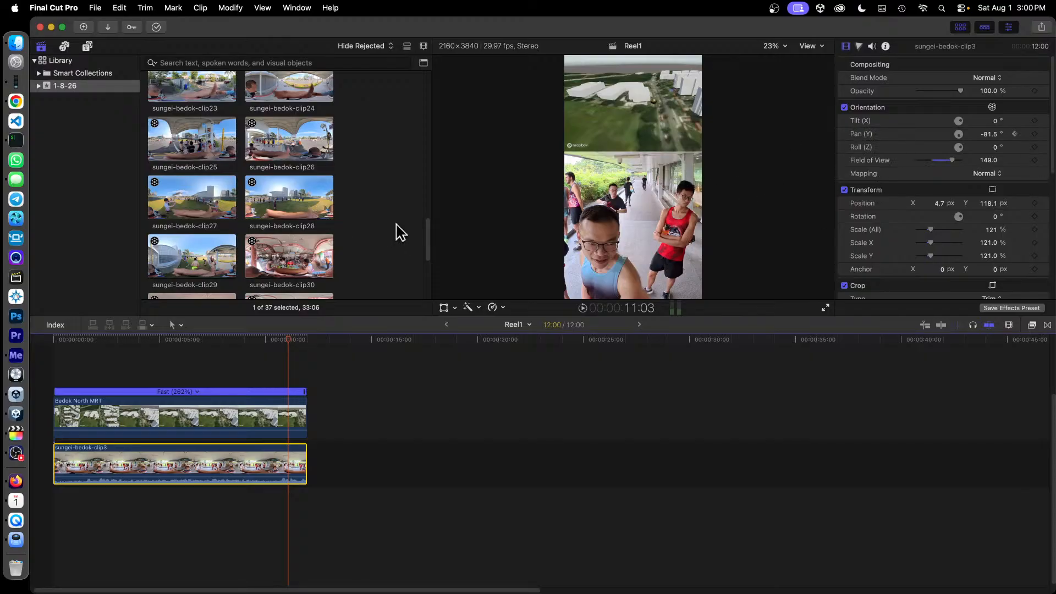
scroll(309, 223, "up", 4)
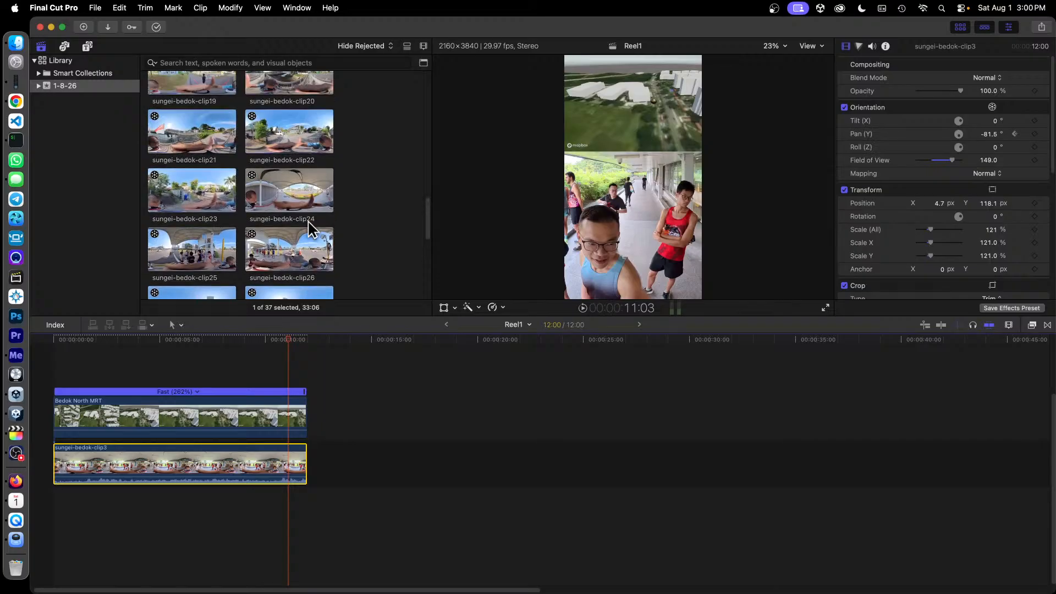
scroll(311, 230, "up", 5)
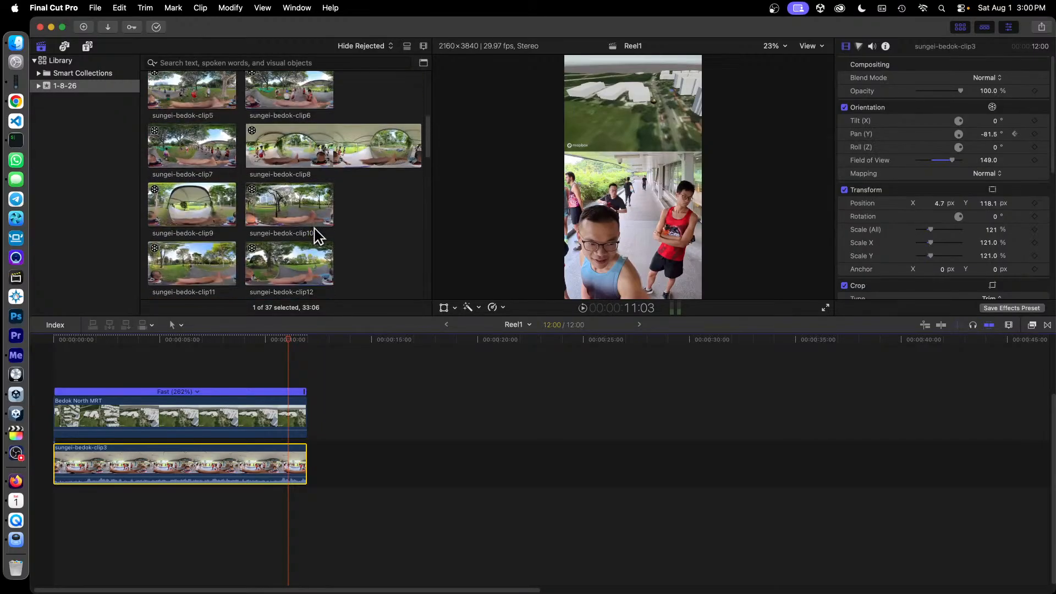
scroll(317, 226, "up", 3)
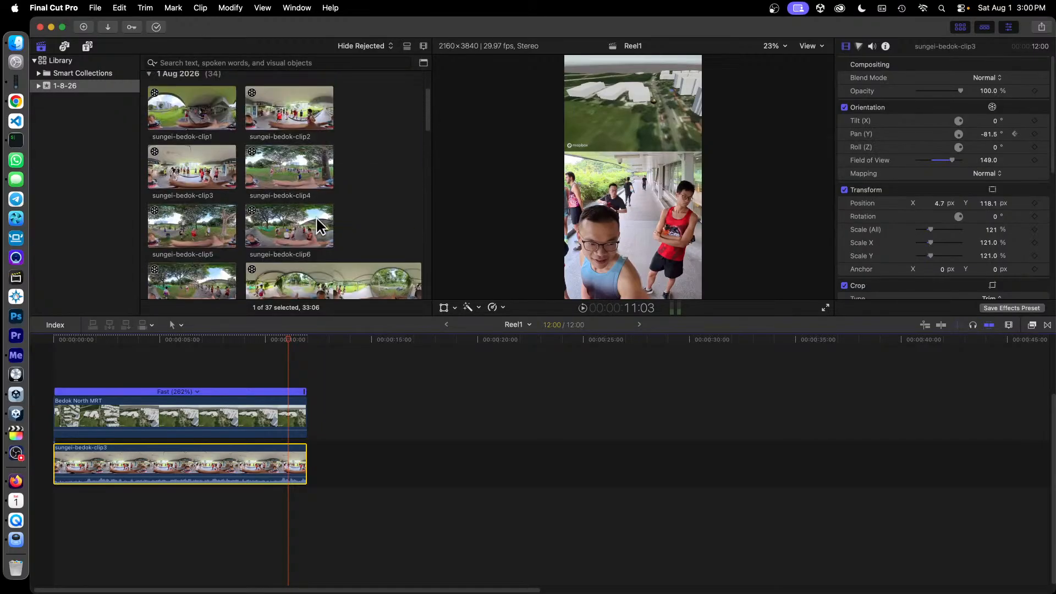
scroll(316, 216, "up", 1)
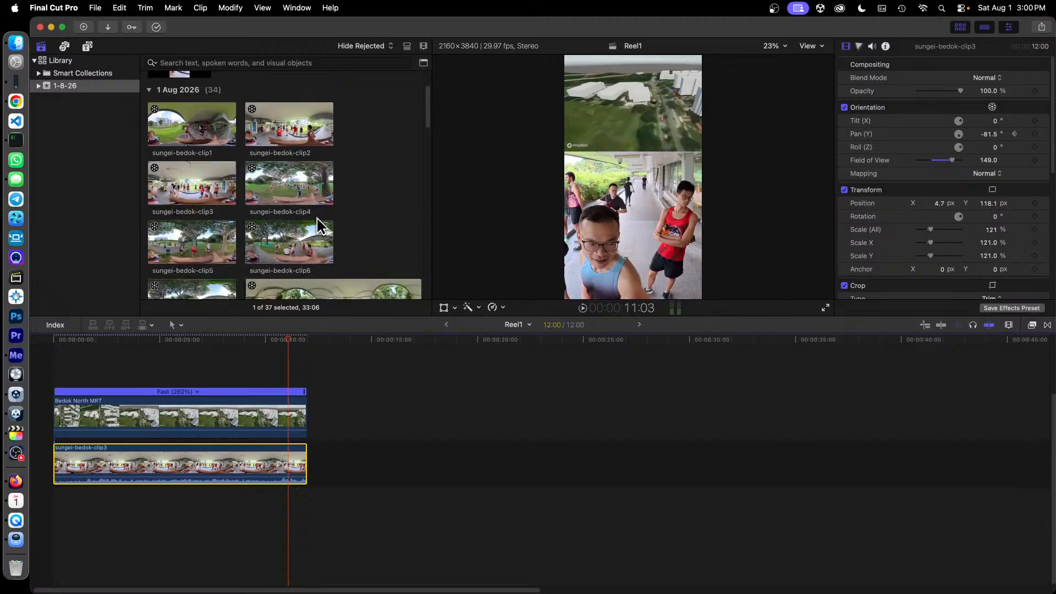
left_click(312, 177)
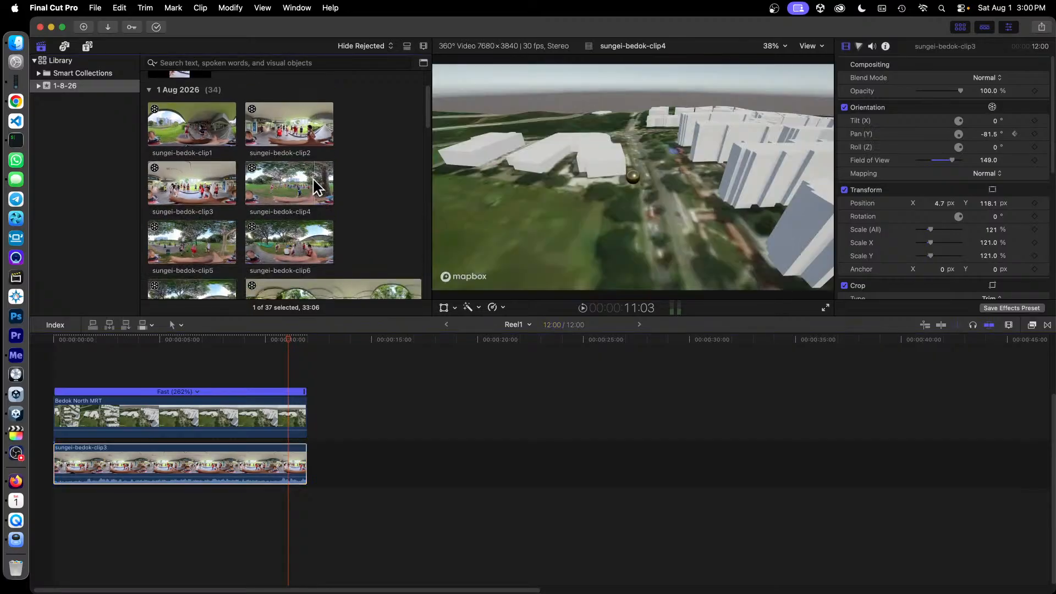
left_click(199, 255)
left_click(266, 251)
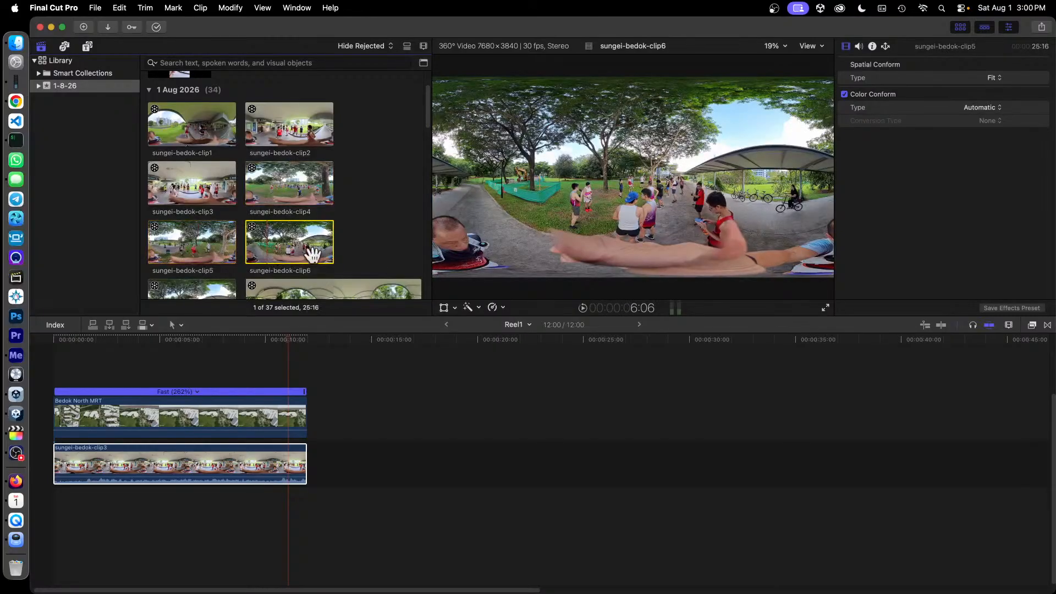
scroll(349, 216, "down", 1)
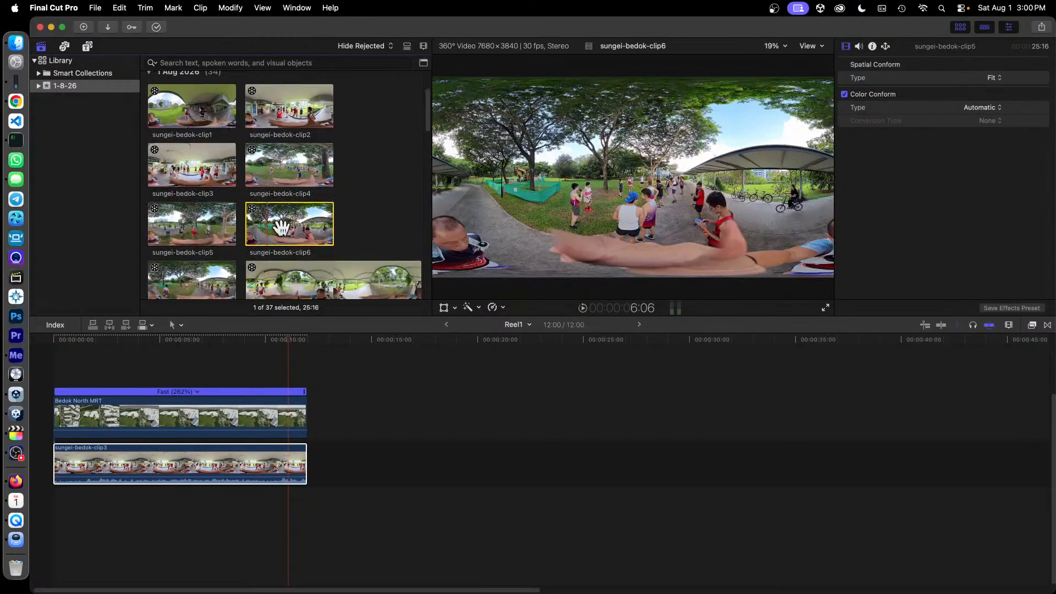
scroll(284, 226, "down", 2)
scroll(283, 225, "up", 3)
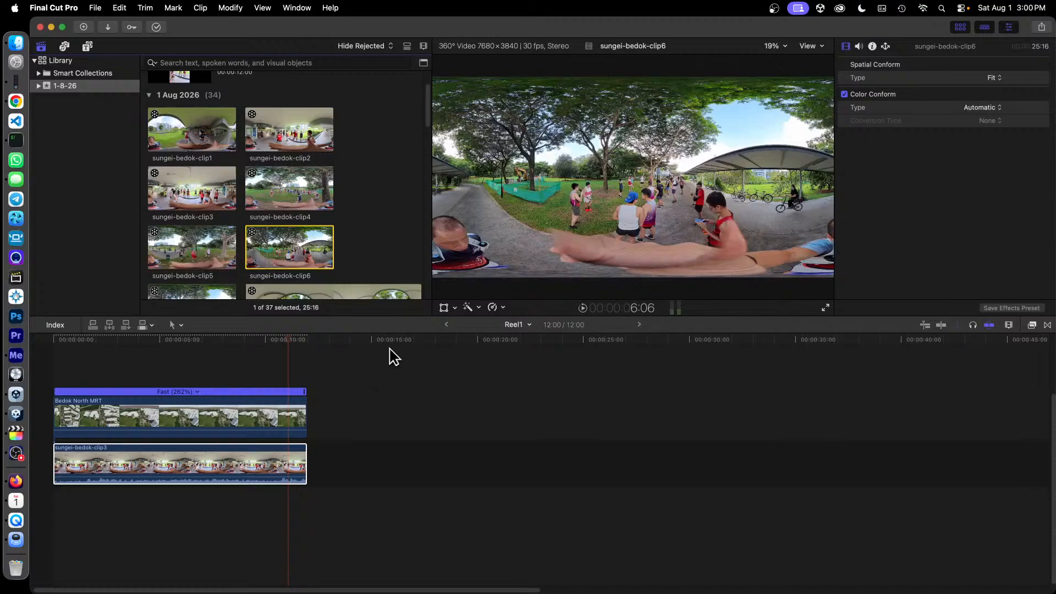
Append sungei-bedok-clip4 to the primary storyline and place the playhead inside it at 15:24.
left_click(287, 193)
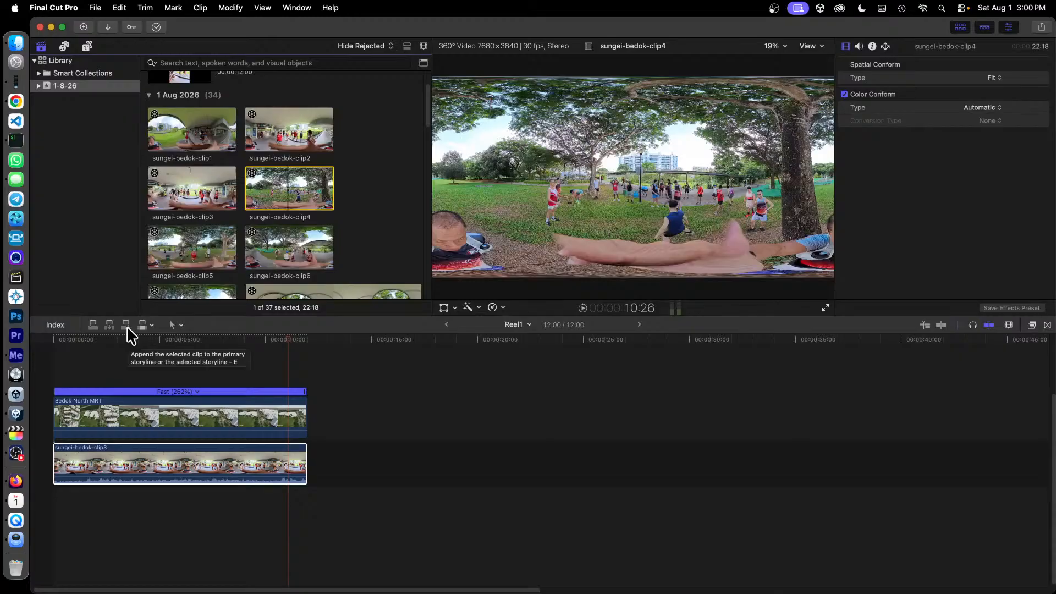
left_click(128, 329)
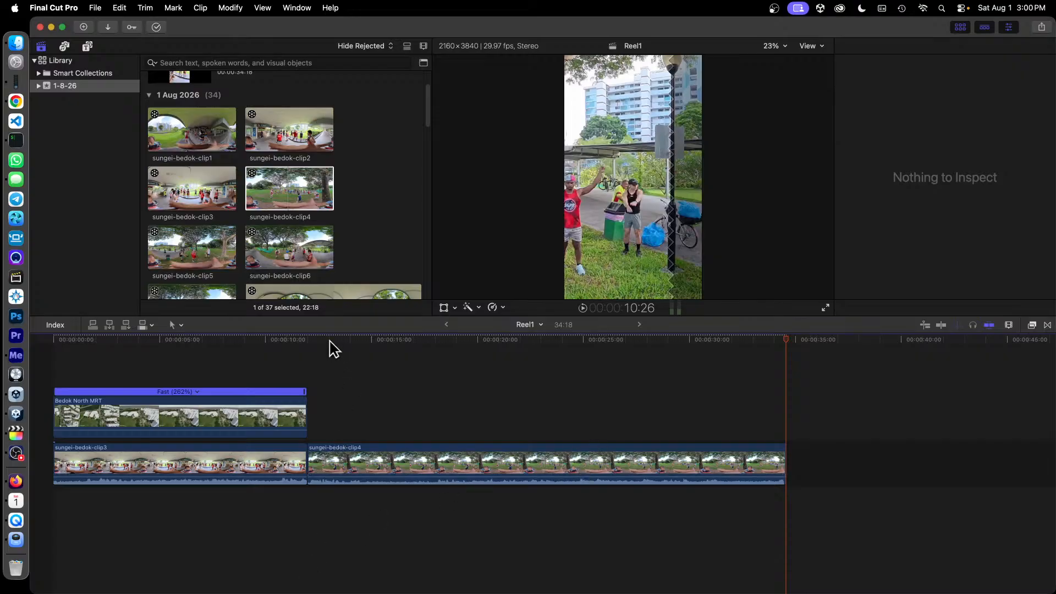
left_click_drag(330, 342, 387, 342)
key("super+4")
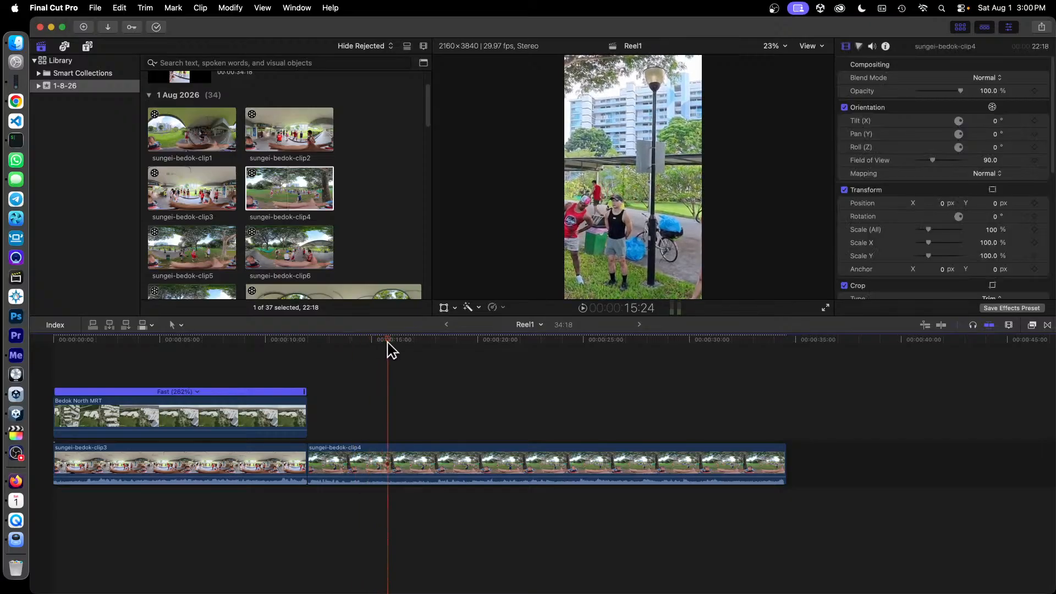
Check the orientation settings of sungei-bedok-clip3, and set the Field of View of sungei-bedok-clip4 to 149.
left_click(445, 472)
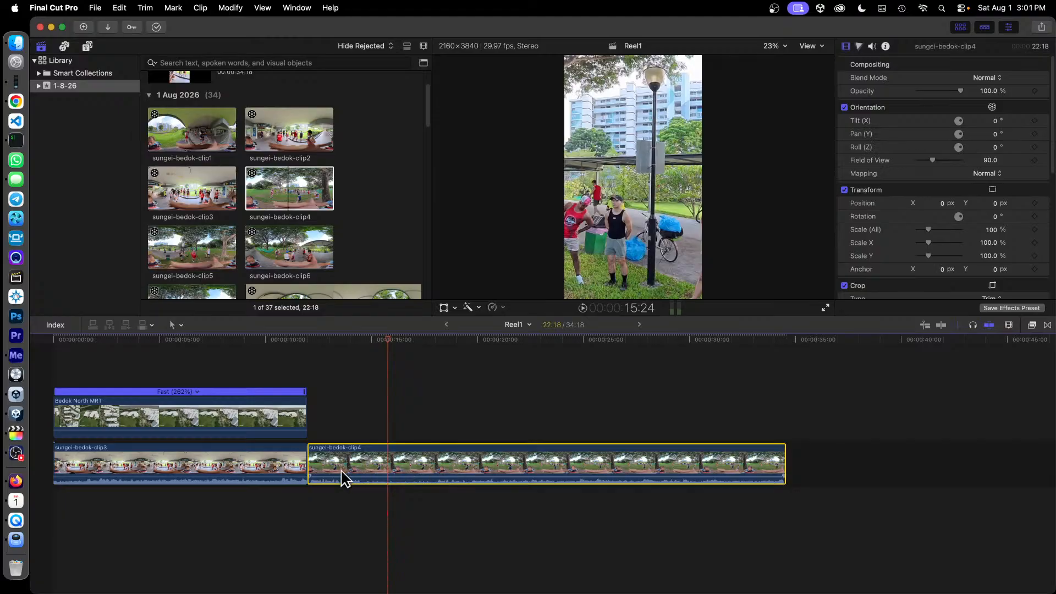
left_click(223, 462)
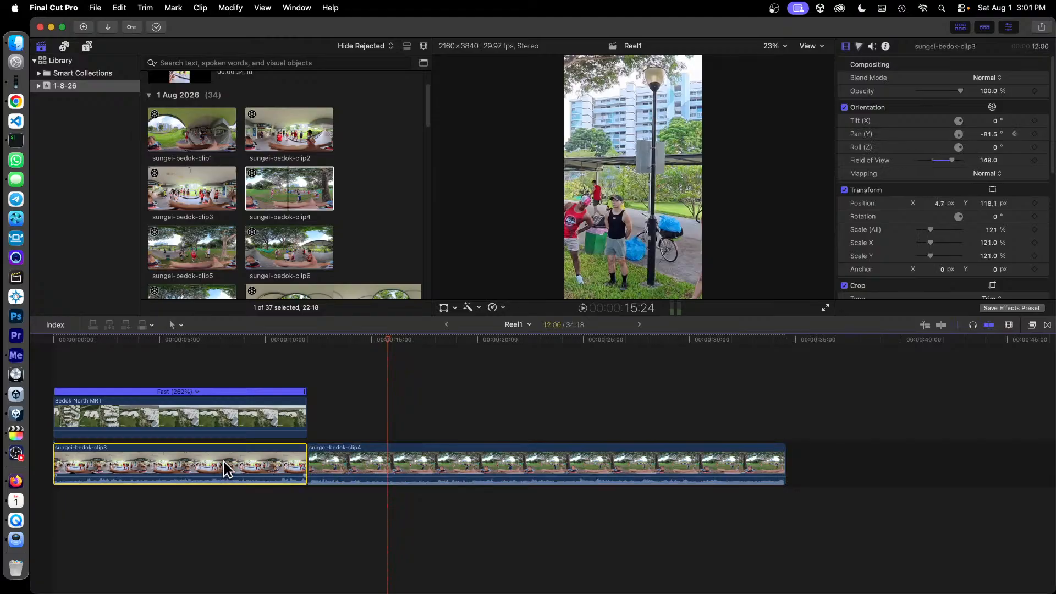
left_click(459, 467)
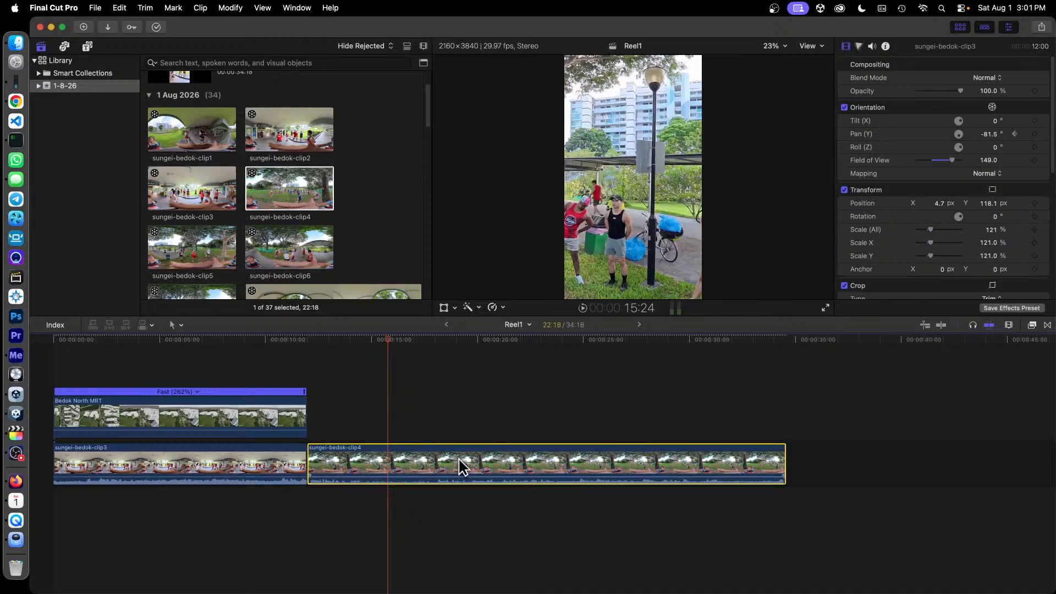
left_click(987, 160)
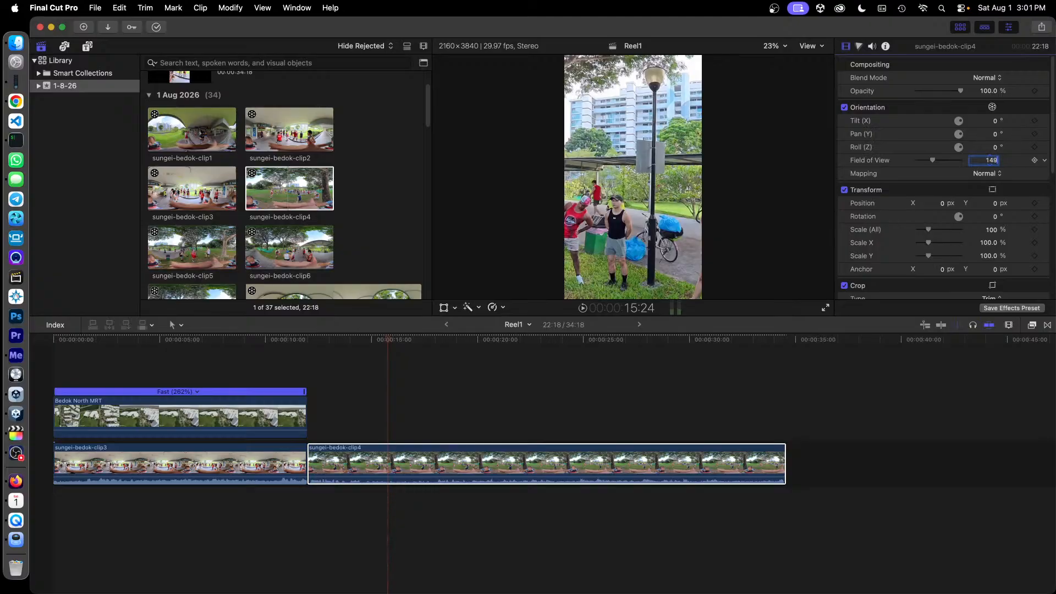
key("Return")
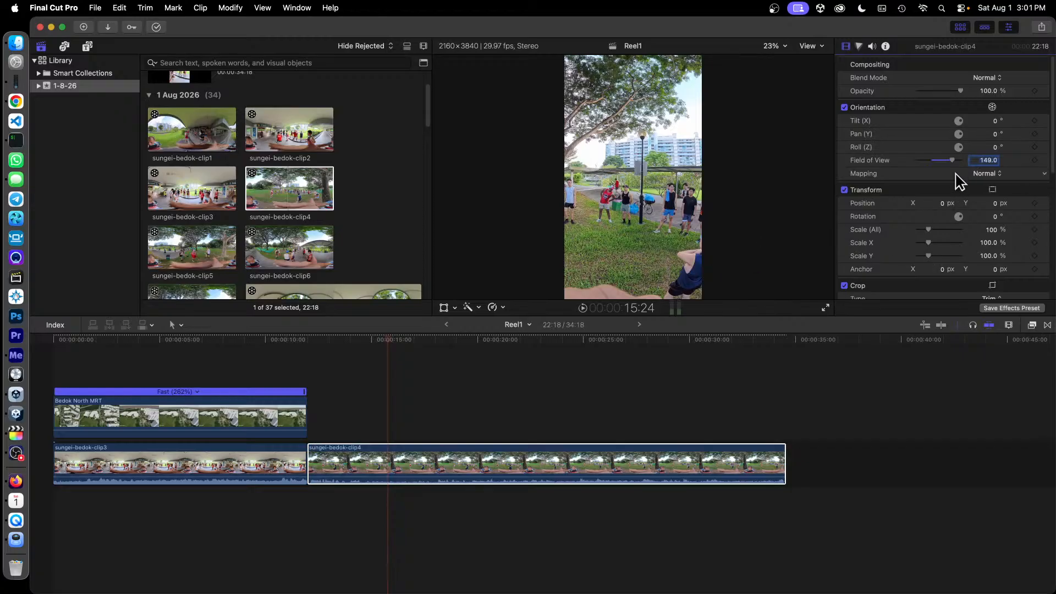
Scale sungei-bedok-clip4 to 129% and shift it down to Position Y -728.4 px.
scroll(957, 177, "down", 3)
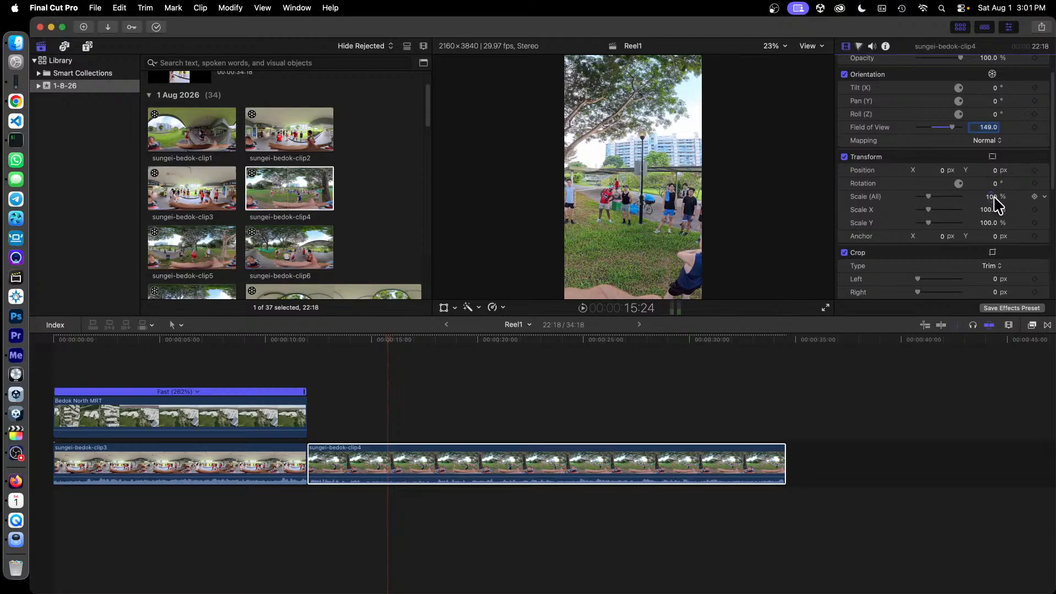
mouse_move(994, 198)
left_mouse_down()
mouse_move(1026, 198)
mouse_move(1010, 198)
left_mouse_up()
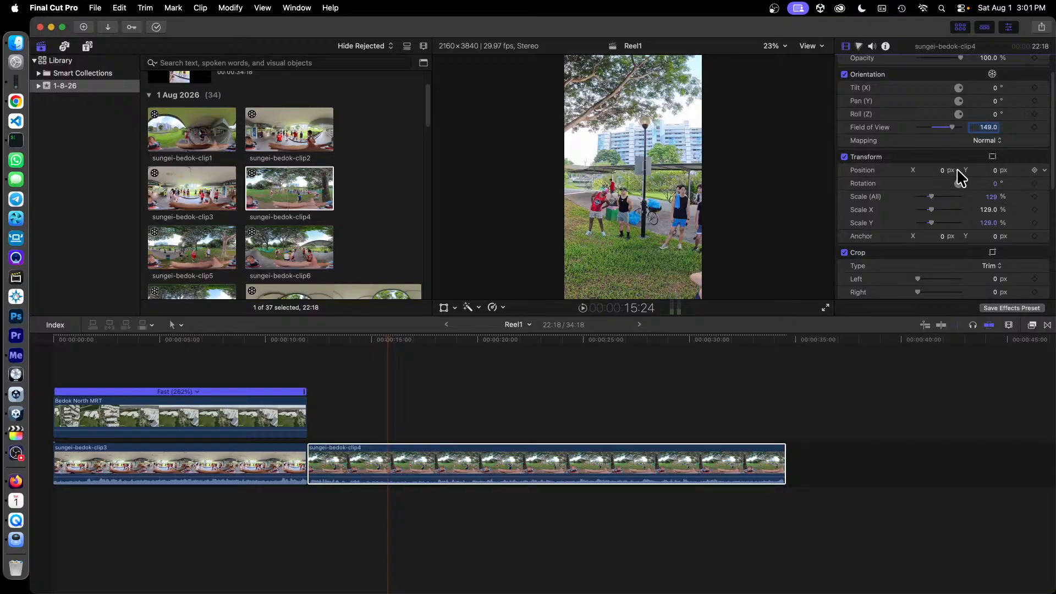
left_click(997, 173)
type("-33.4")
key("Return")
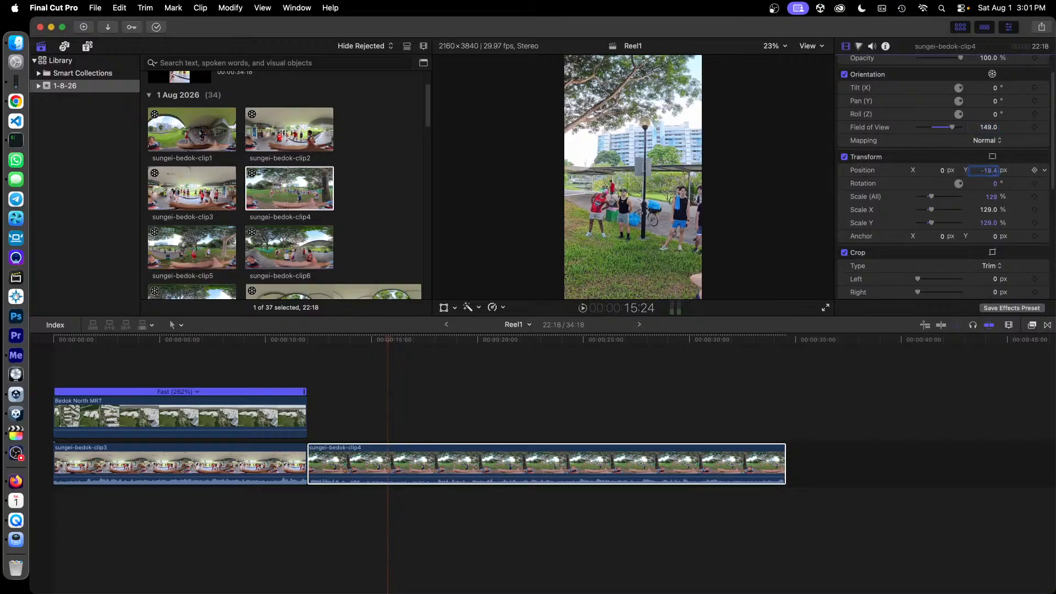
left_click_drag(984, 170, 983, 264)
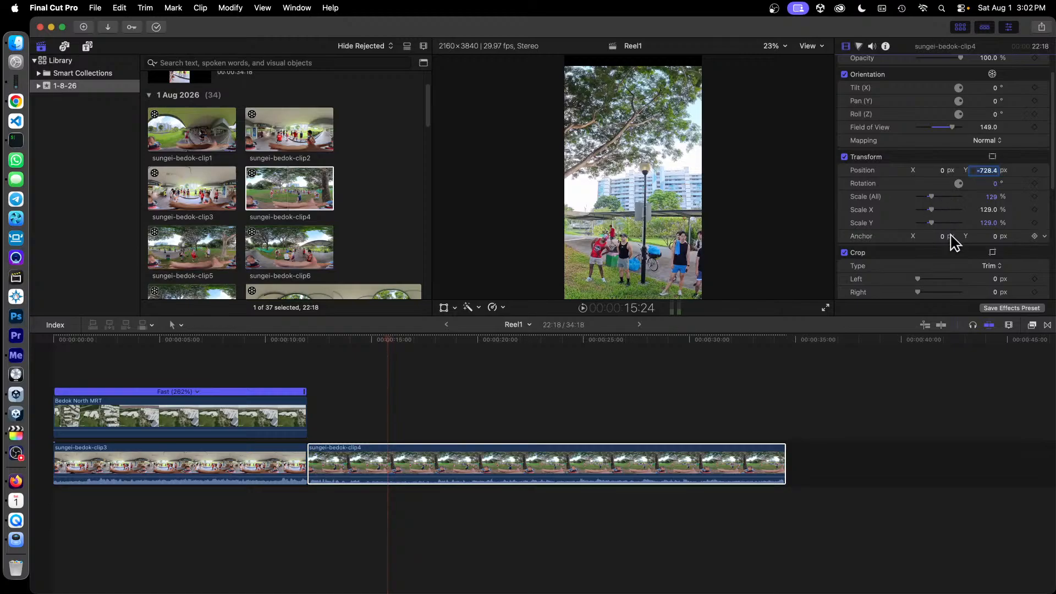
Set the Pan (Y) of sungei-bedok-clip4 to 41.0° and move the playhead to the clip's start at 12:00.
scroll(993, 213, "down", 1)
scroll(993, 213, "down", 3)
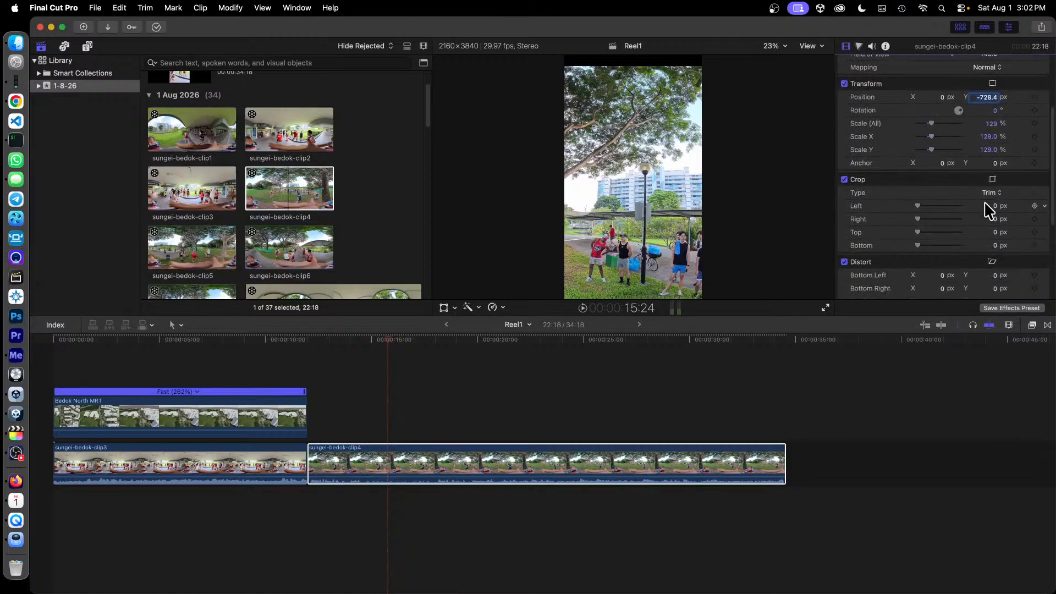
scroll(989, 211, "up", 4)
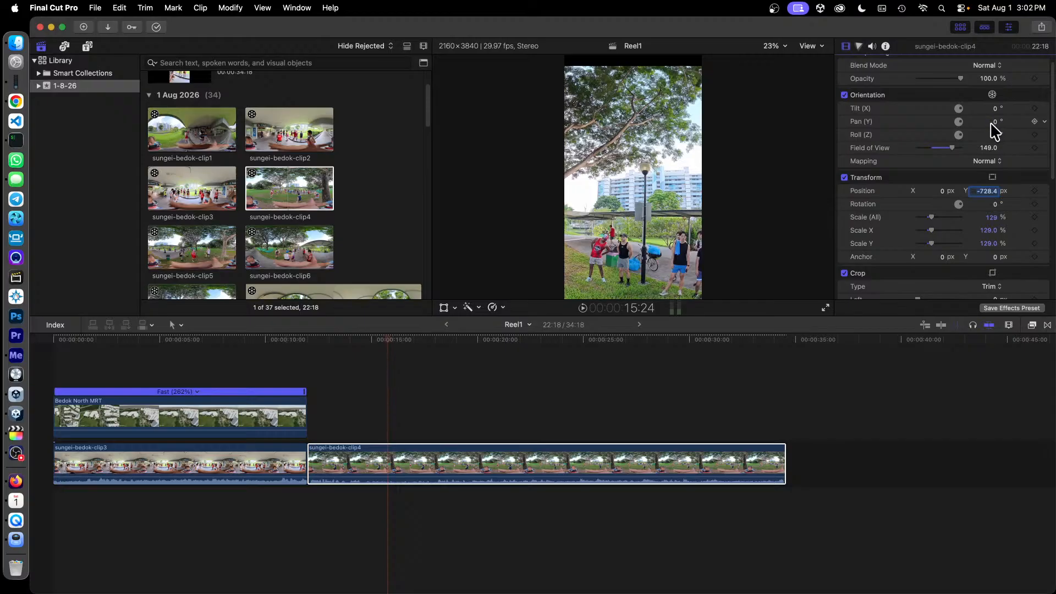
left_click_drag(996, 122, 1024, 121)
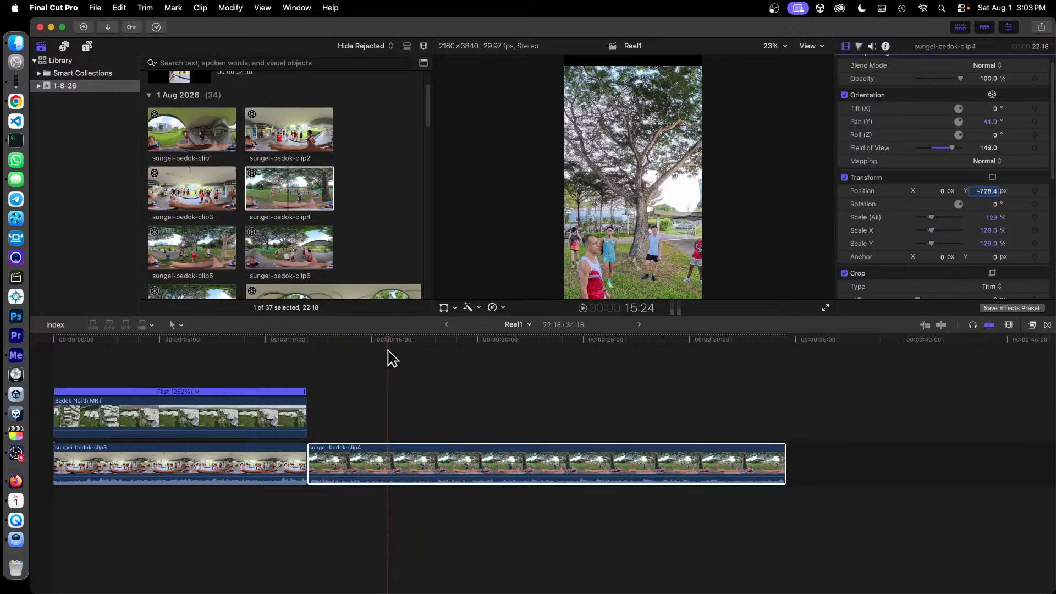
left_click_drag(390, 347, 315, 361)
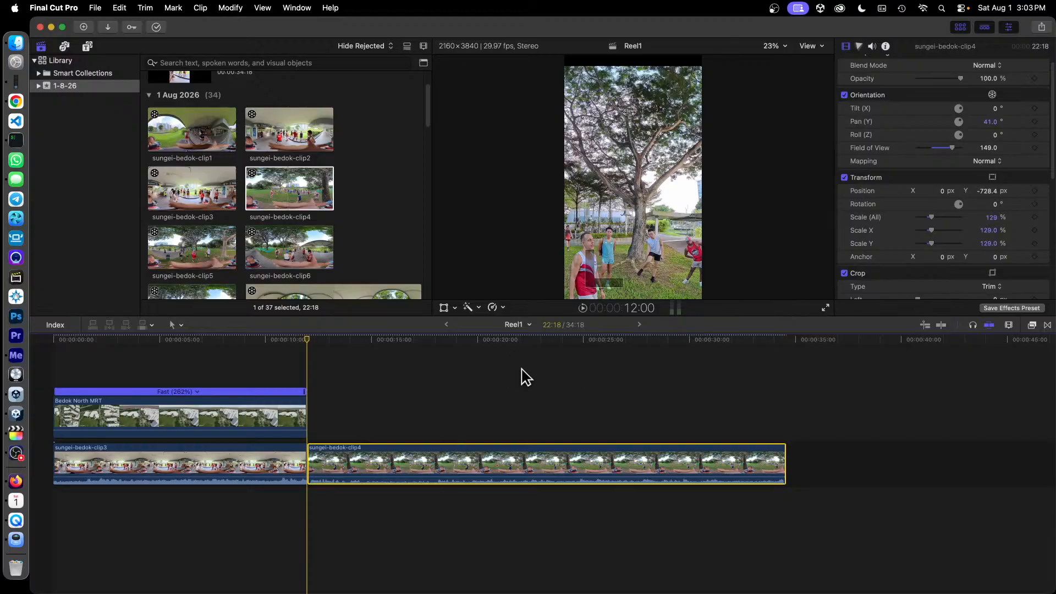
Move the playhead to 14:00 and add a Pan (Y) keyframe there in the video animation of sungei-bedok-clip4.
left_click(640, 311)
type("+")
type("200")
key("Return")
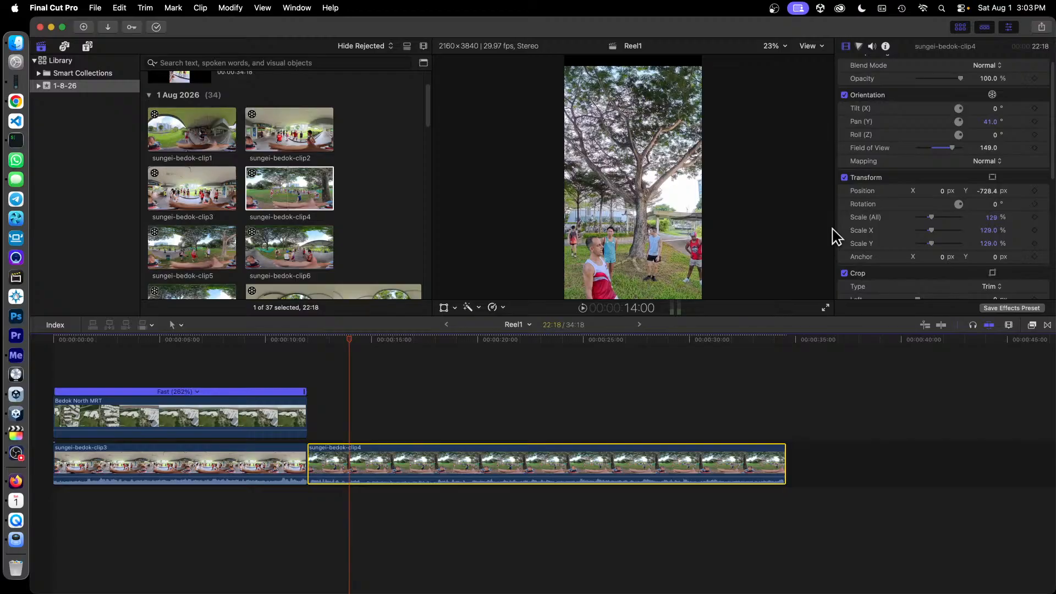
right_click(553, 457)
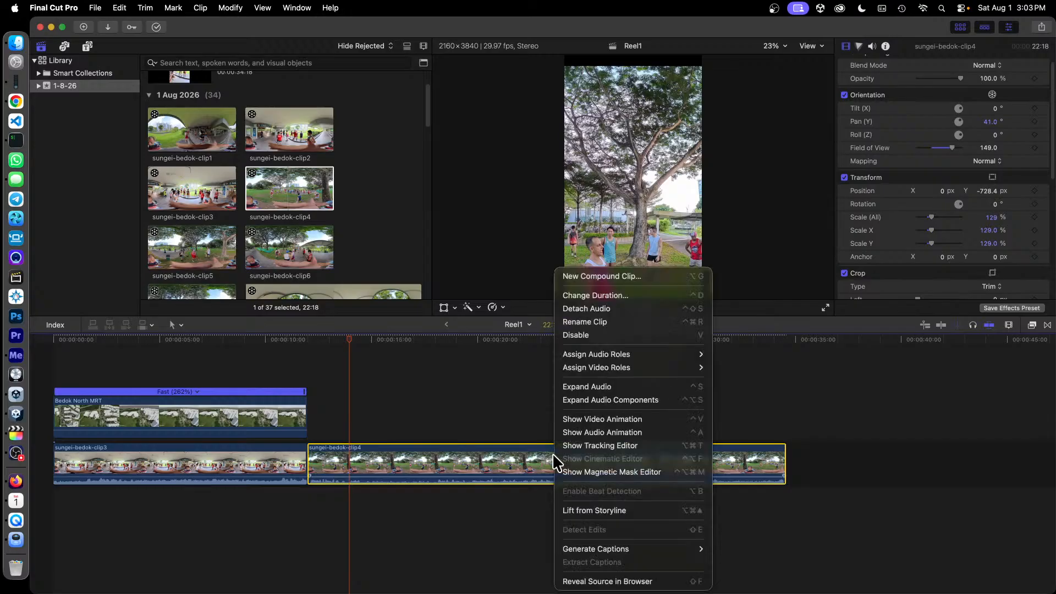
left_click(618, 420)
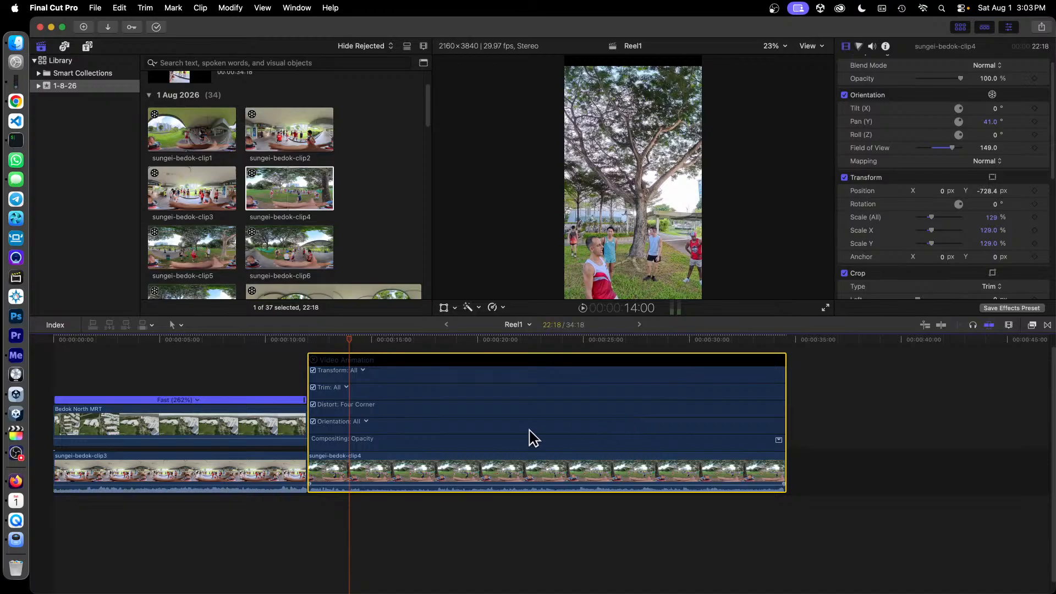
left_click(365, 422)
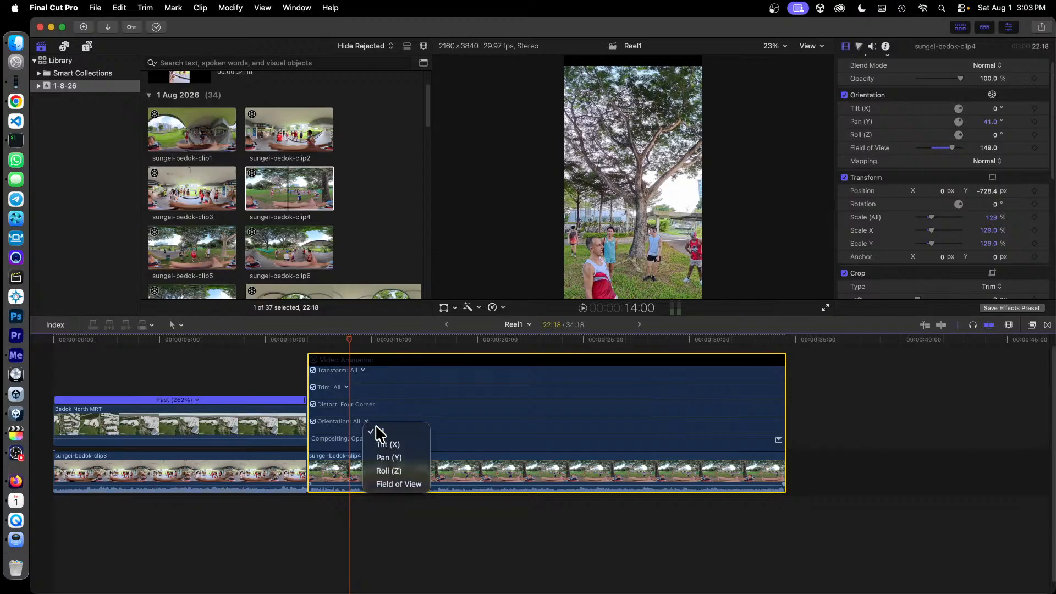
left_click(389, 457)
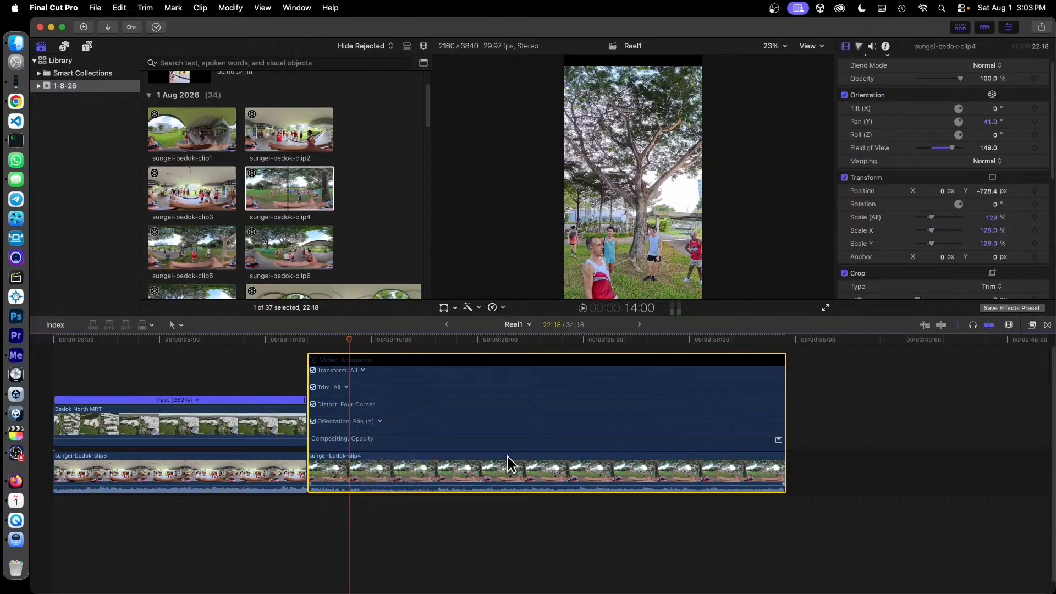
left_click(351, 433, "alt")
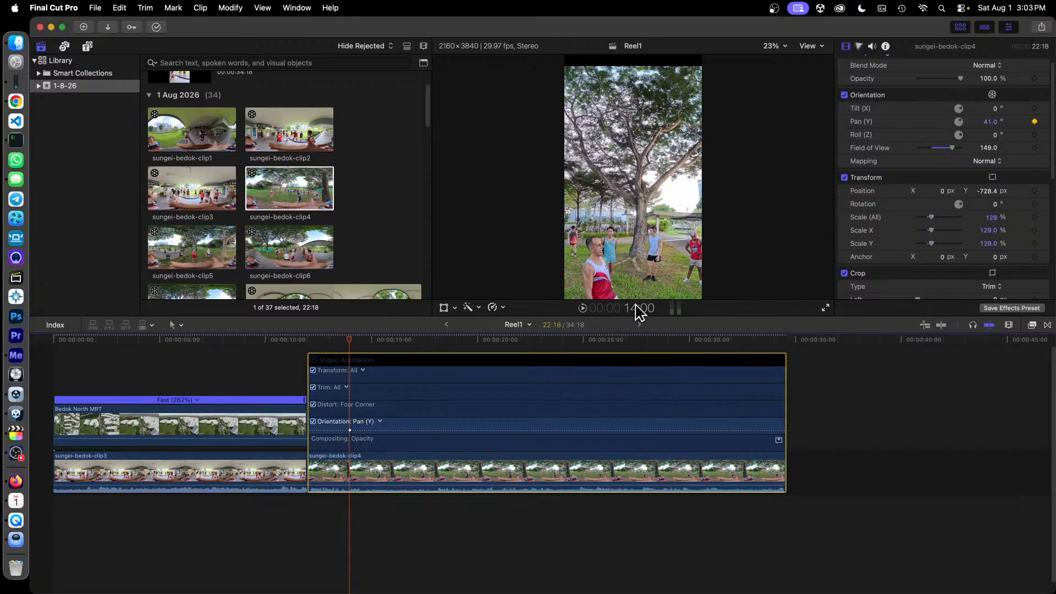
Keyframe the Pan (Y) of sungei-bedok-clip4 to -36.3° at 17:00.
left_click(655, 310)
type("300")
key("Return")
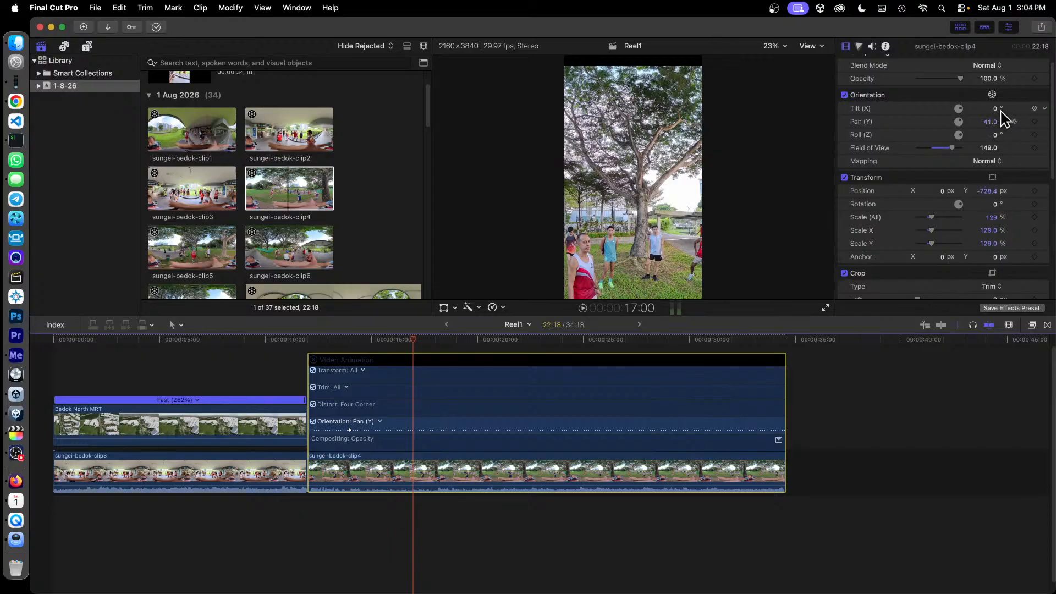
mouse_move(995, 122)
left_mouse_down()
mouse_move(973, 122)
mouse_move(990, 121)
left_mouse_up()
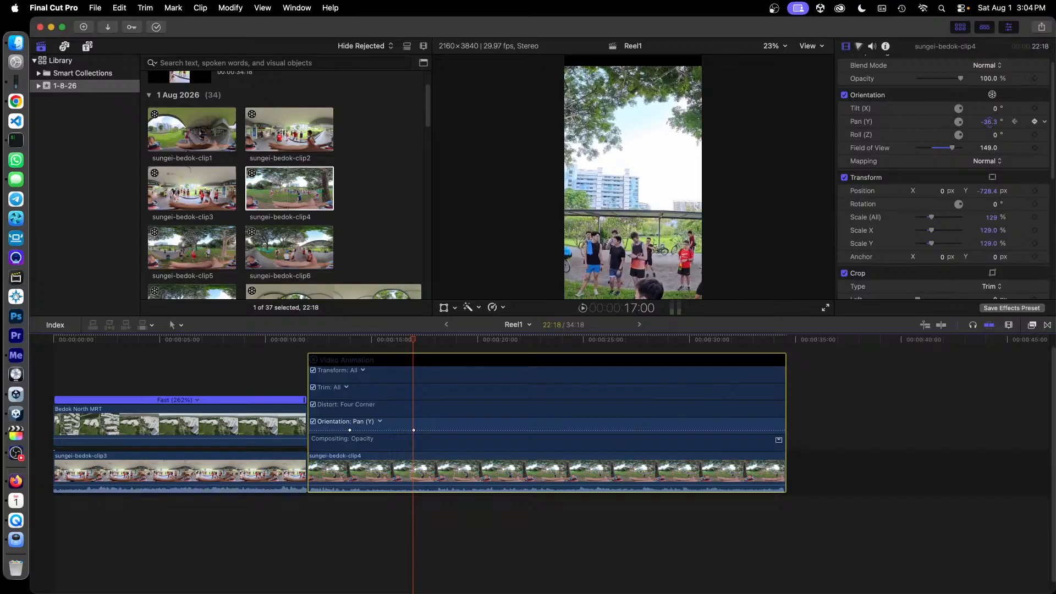
left_click_drag(990, 122, 991, 122)
Advance the playhead to 19:00 and add a Pan (Y) keyframe that holds the current angle.
left_click(644, 307)
type("+")
key("Return")
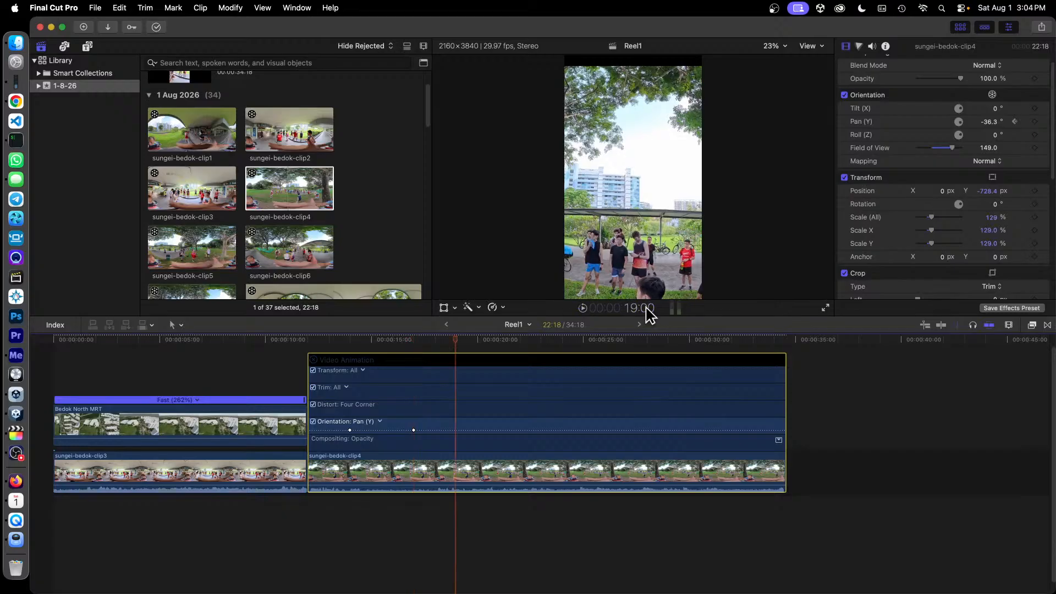
left_click(458, 431, "alt")
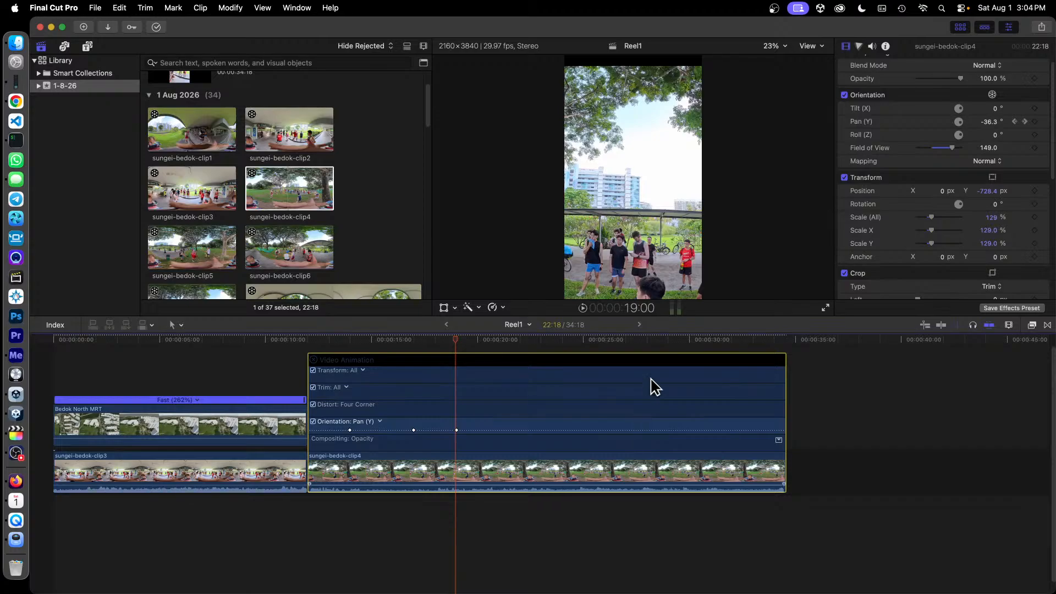
Keyframe the Pan (Y) of sungei-bedok-clip4 to -95.4° at 22:00.
left_click(632, 310)
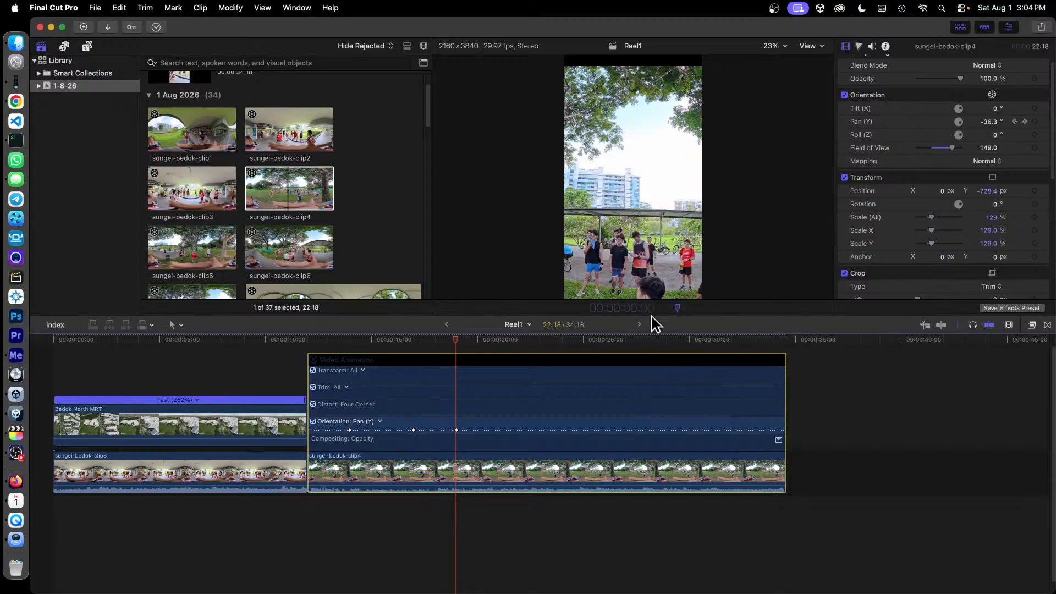
type("+")
key("Return")
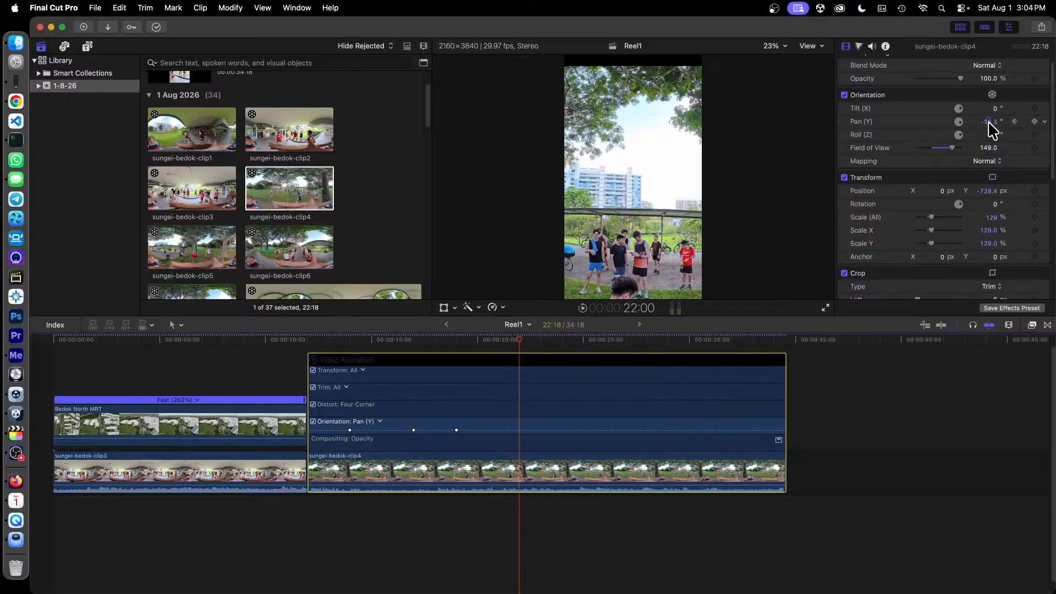
mouse_move(977, 125)
mouse_move(993, 128)
left_mouse_down()
mouse_move(971, 122)
mouse_move(989, 122)
left_mouse_up()
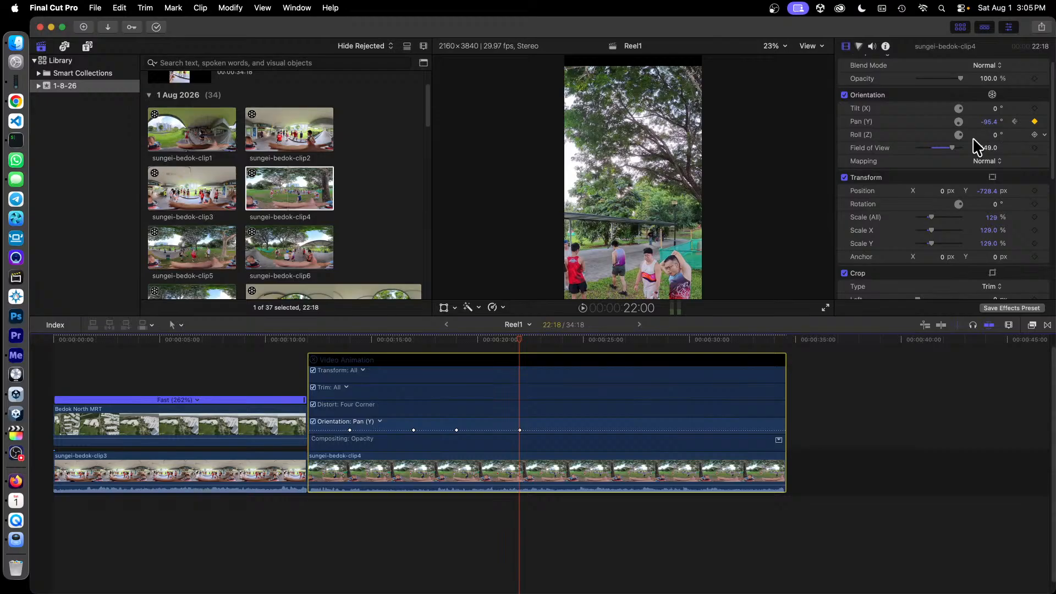
Move the playhead to 24:00 and trim the end of sungei-bedok-clip4 to it.
left_click(636, 310)
type("+200")
key("Return")
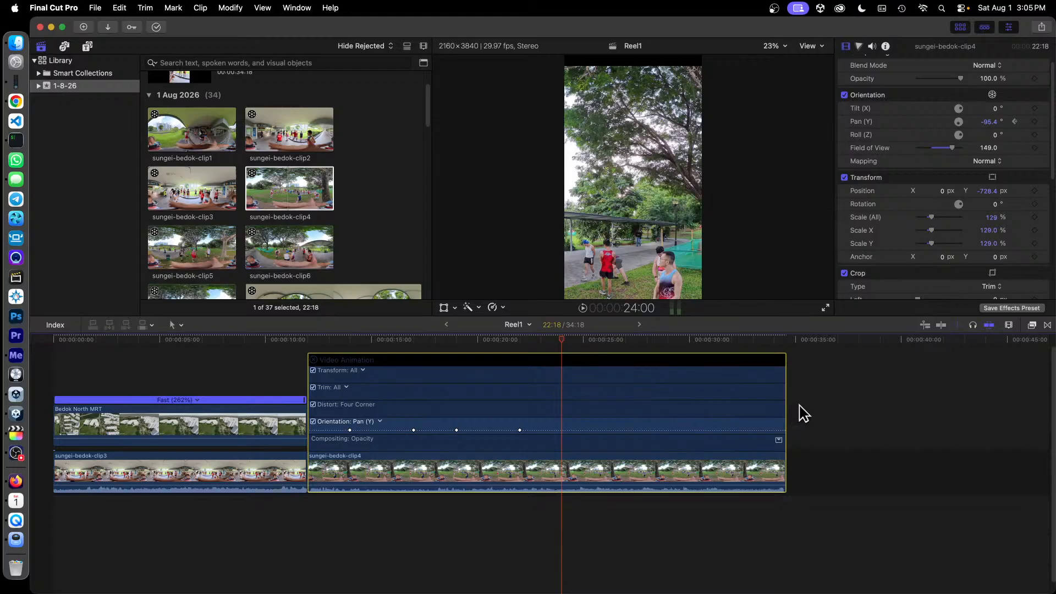
left_click_drag(786, 477, 563, 475)
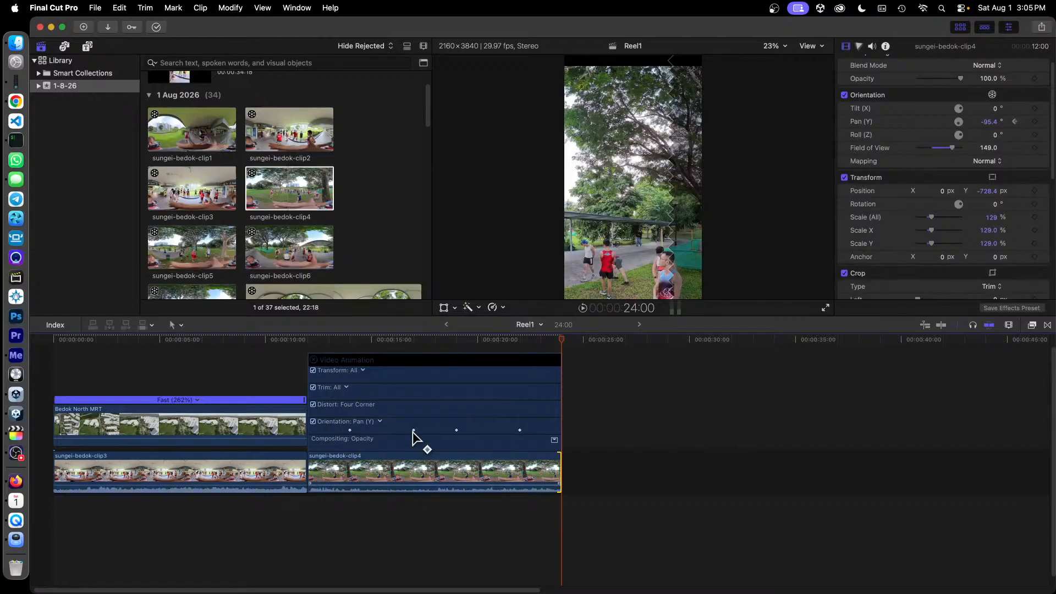
Scrub through the pan animation of sungei-bedok-clip4 up to 22:19 and hide its video animation.
left_click(323, 340)
left_click_drag(322, 341, 533, 376)
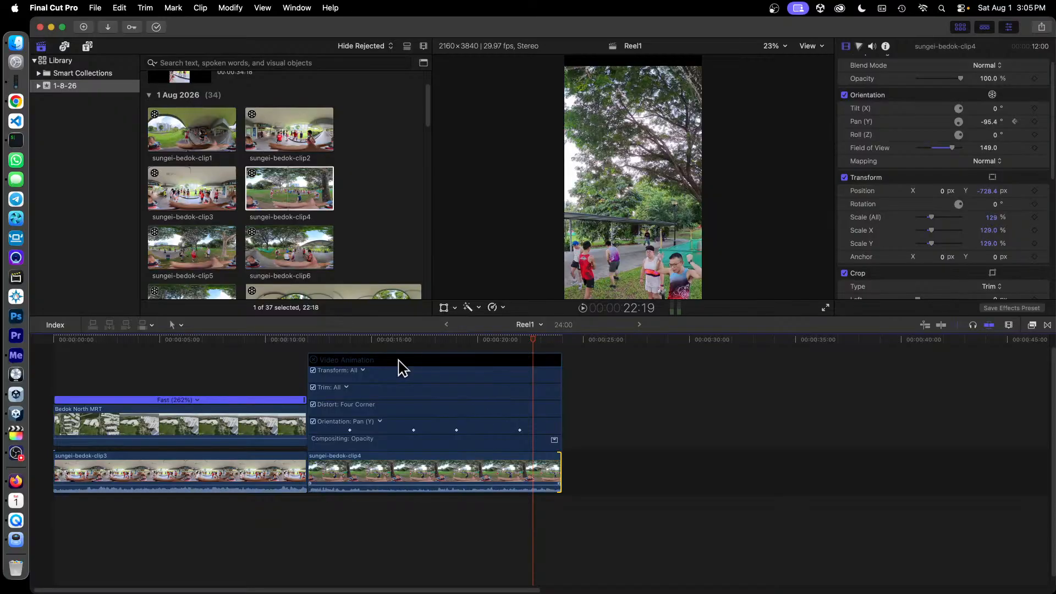
left_click(314, 360)
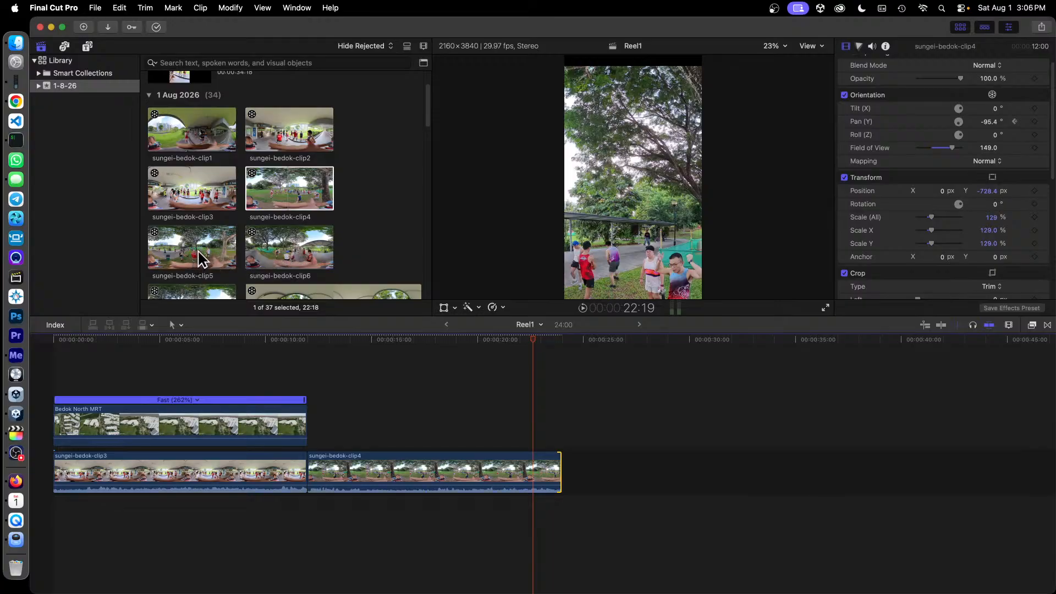
Select sungei-bedok-clip5 from about 1:10 to its end and connect that range above the start of sungei-bedok-clip4.
scroll(200, 249, "down", 5)
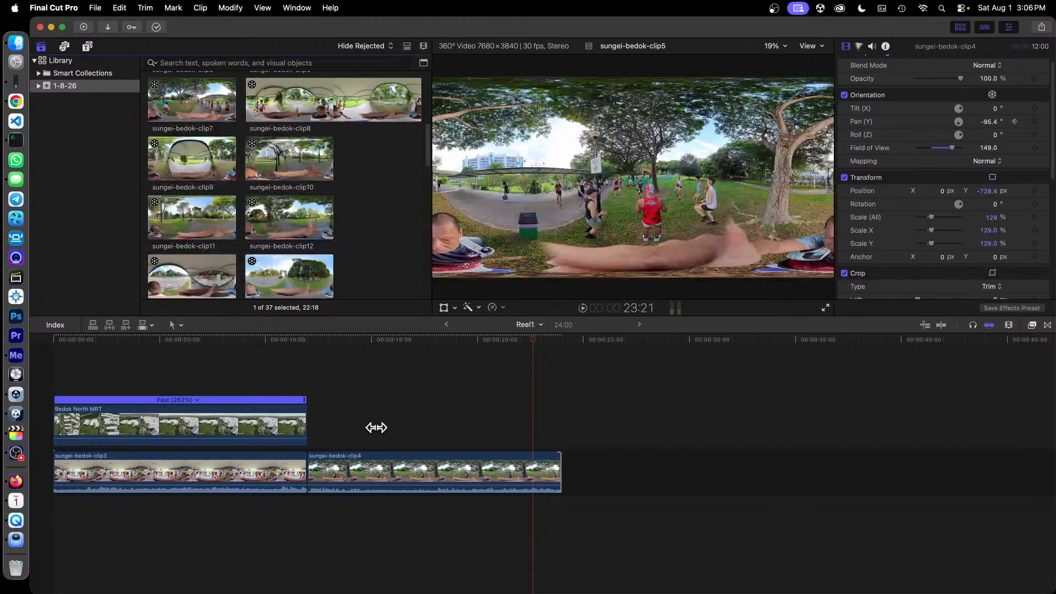
mouse_move(318, 204)
left_mouse_down()
mouse_move(317, 187)
mouse_move(310, 194)
left_mouse_up()
scroll(310, 197, "up", 5)
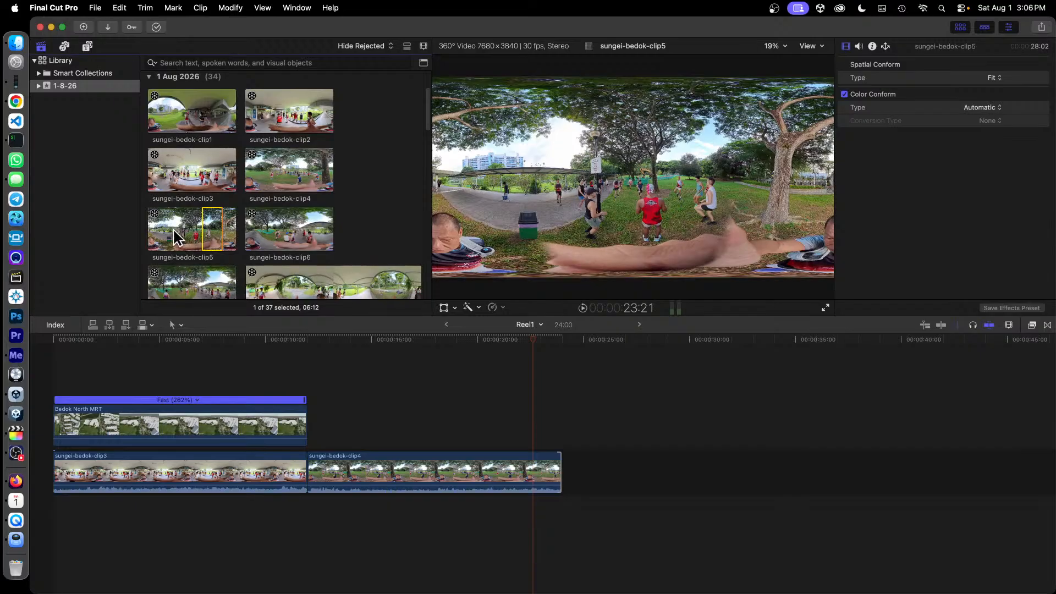
left_click_drag(175, 228, 246, 228)
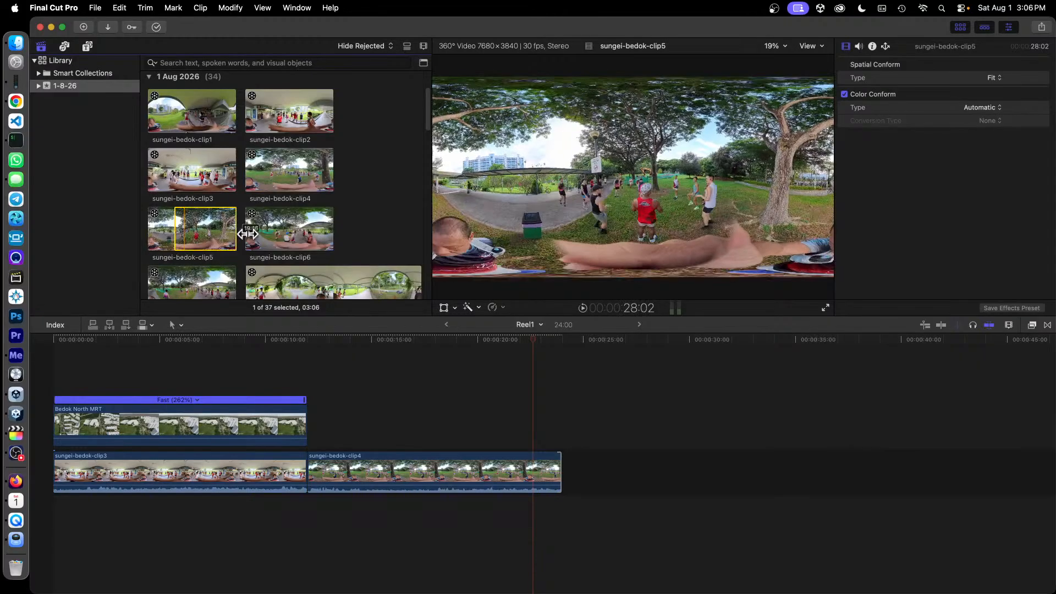
left_click_drag(175, 235, 122, 241)
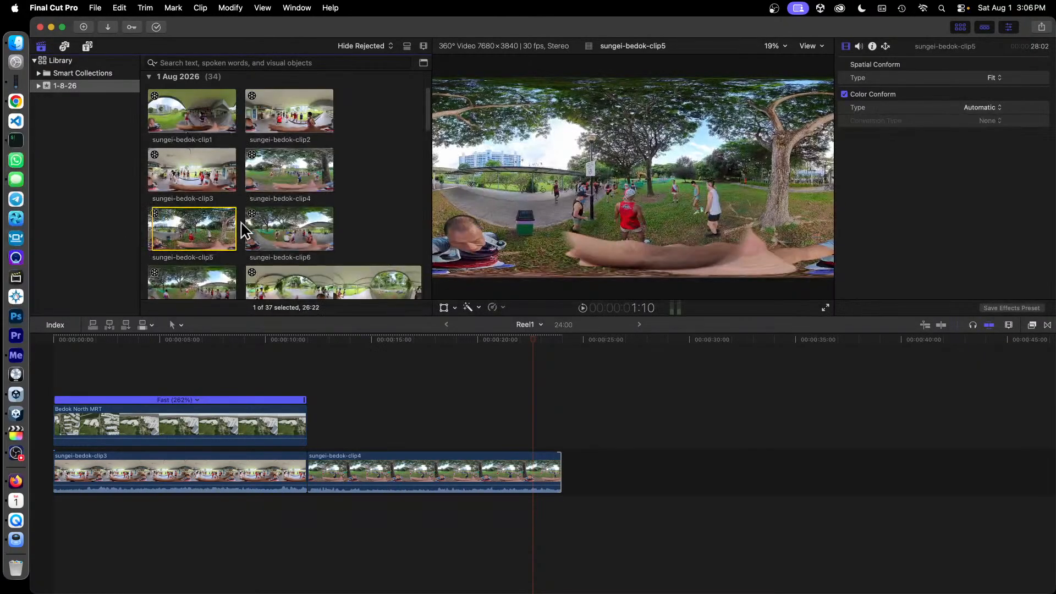
left_click_drag(200, 223, 311, 427)
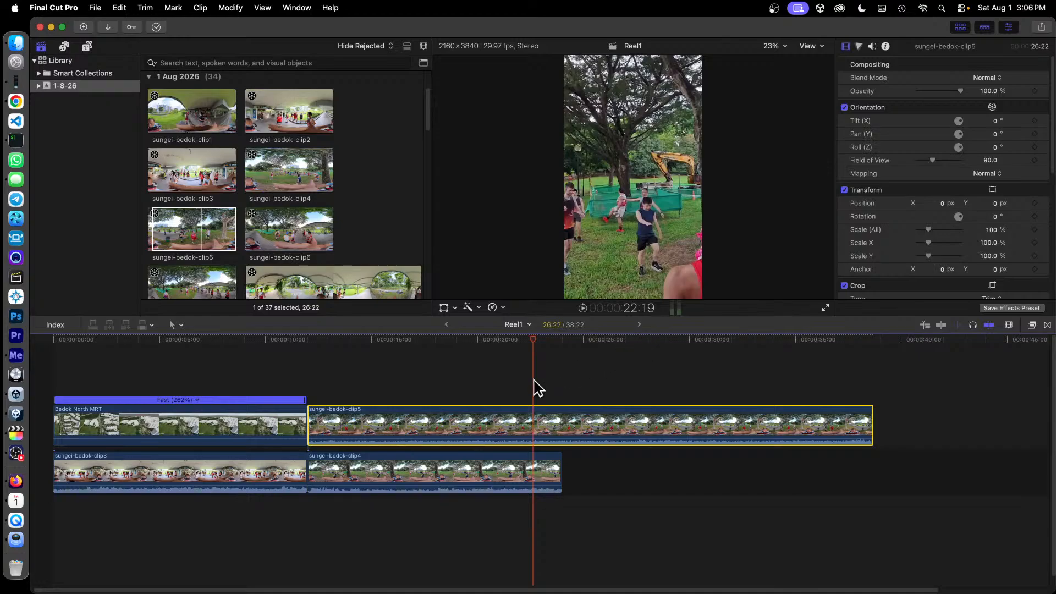
Check a previous Pan (Y) keyframe of sungei-bedok-clip4 and return the playhead to the clip's start at 12:00.
left_click(477, 468)
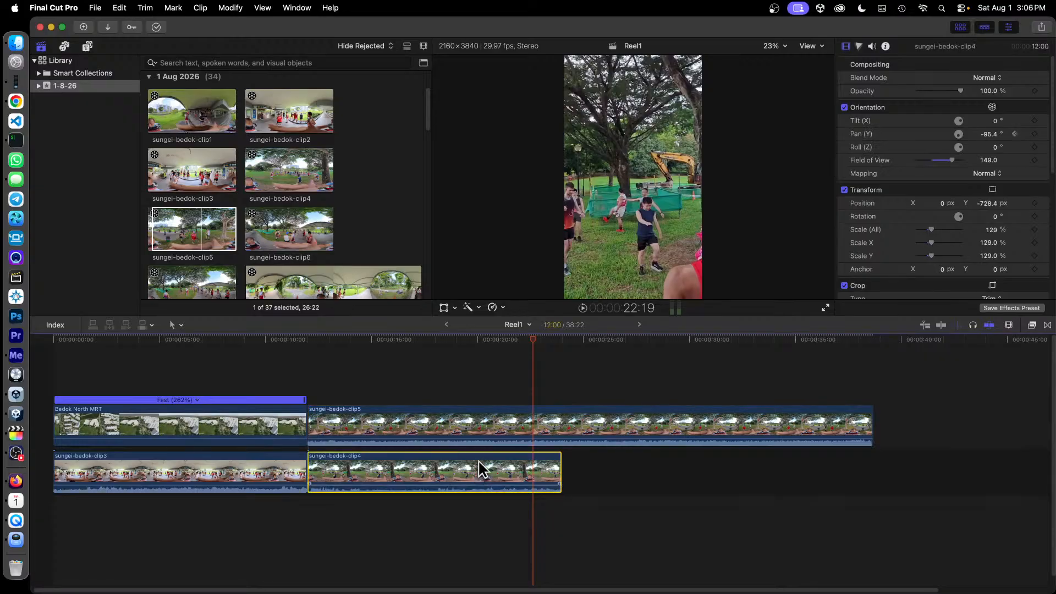
left_click(1015, 133)
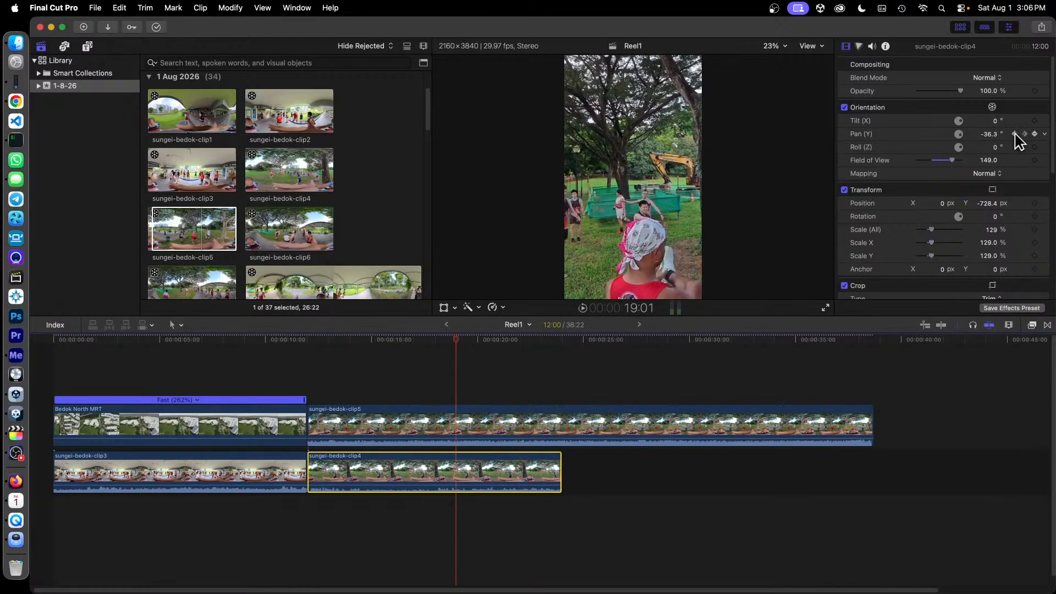
left_click(307, 346)
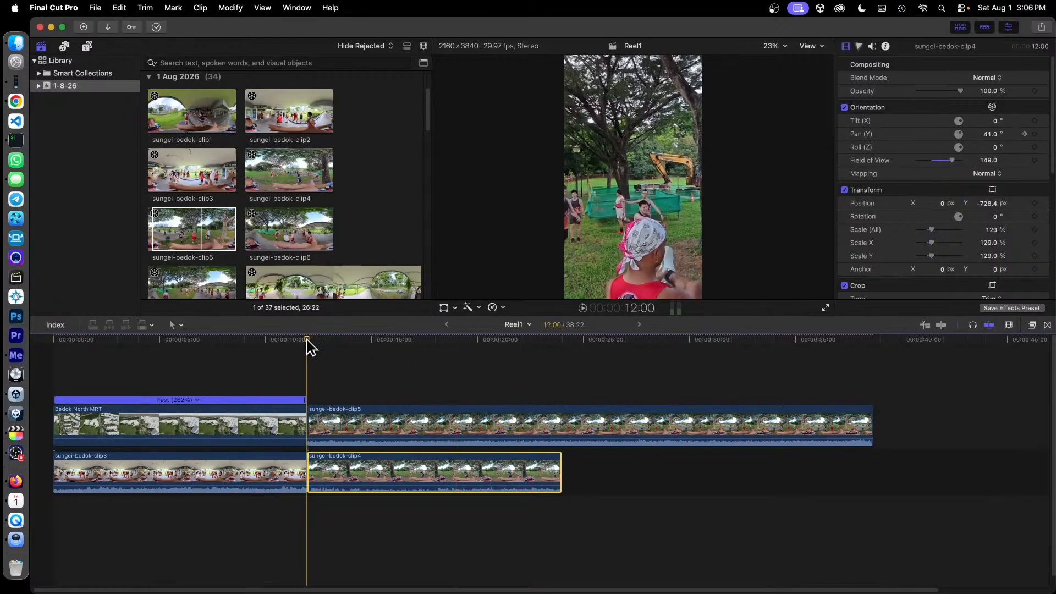
Compare the orientation and transform settings of sungei-bedok-clip5 and sungei-bedok-clip4.
left_click(372, 424)
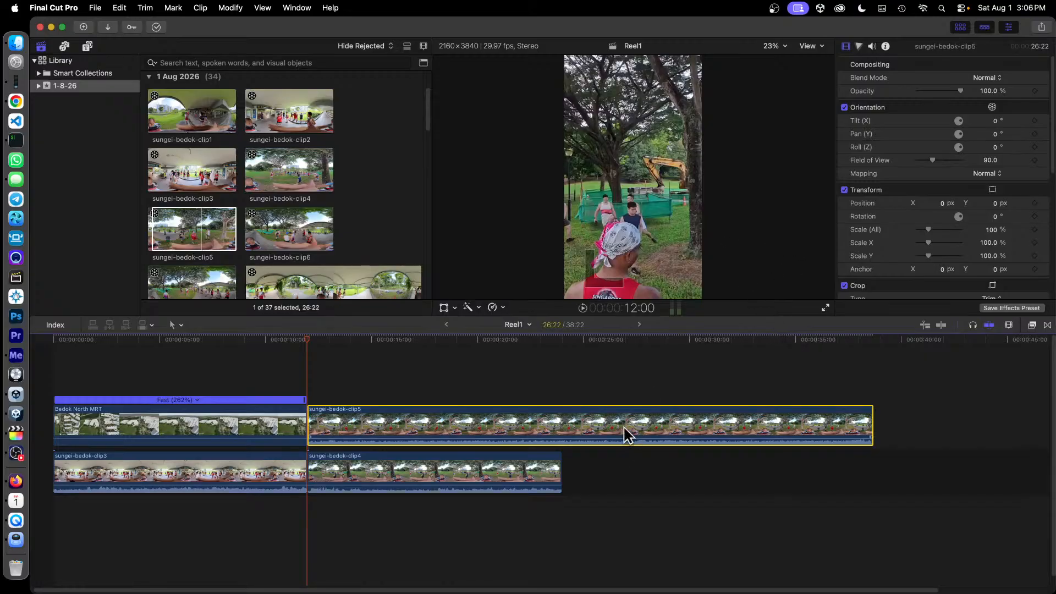
left_click(526, 487)
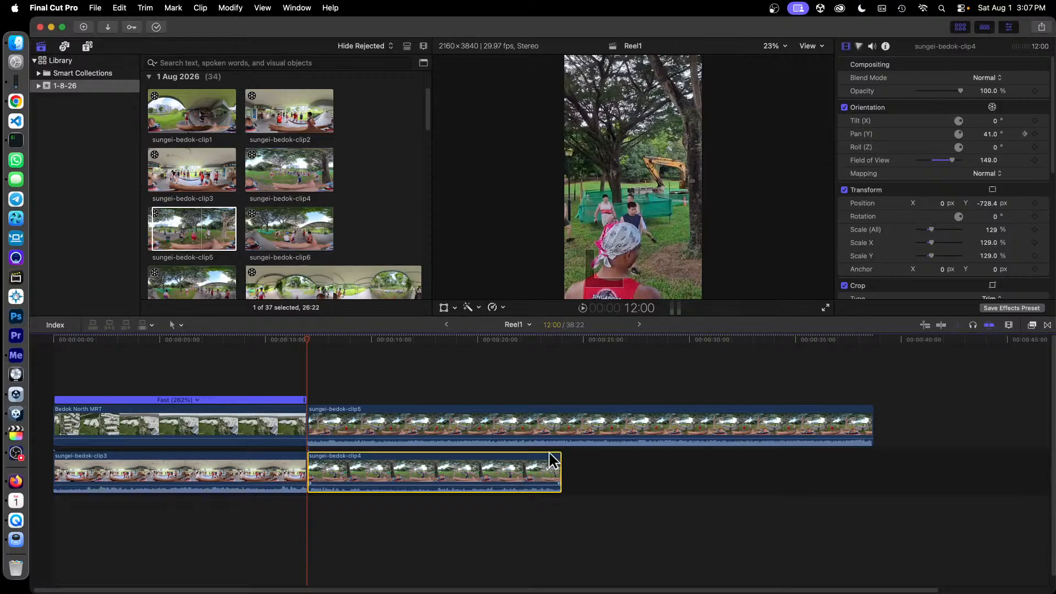
left_click(510, 425)
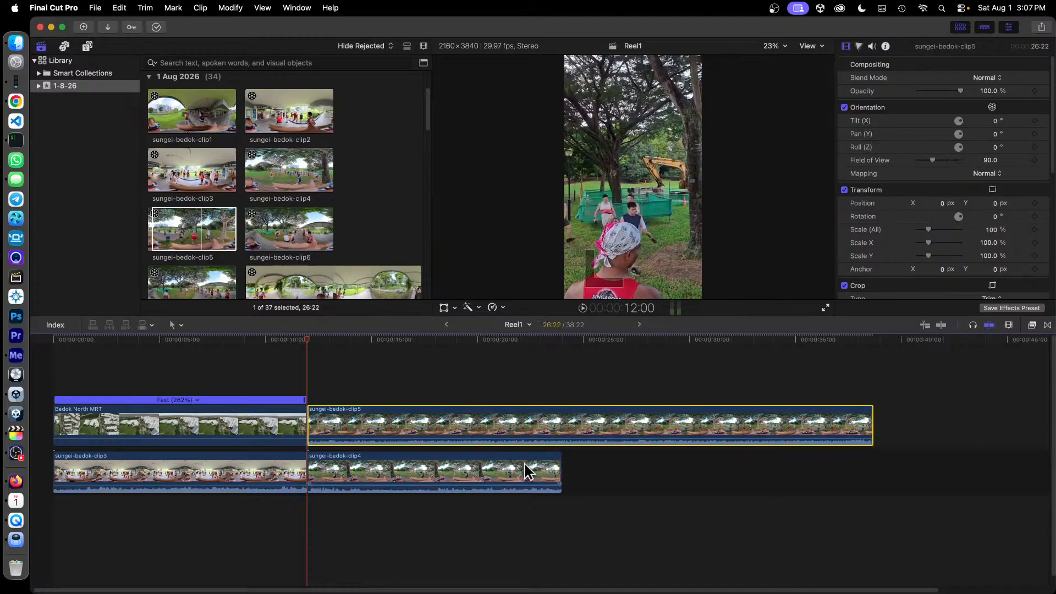
left_click(487, 472)
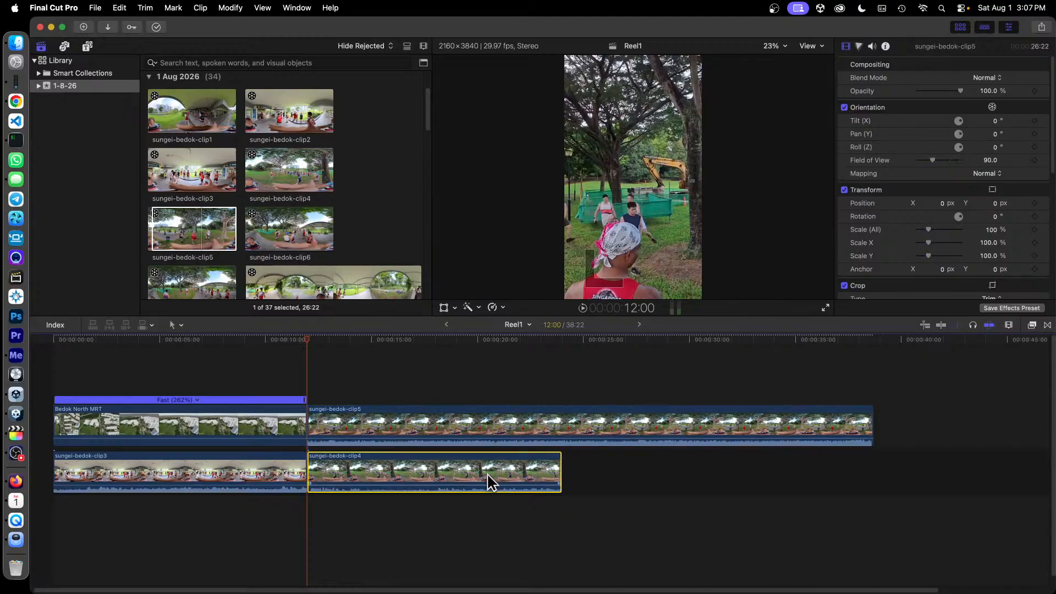
right_click(460, 463)
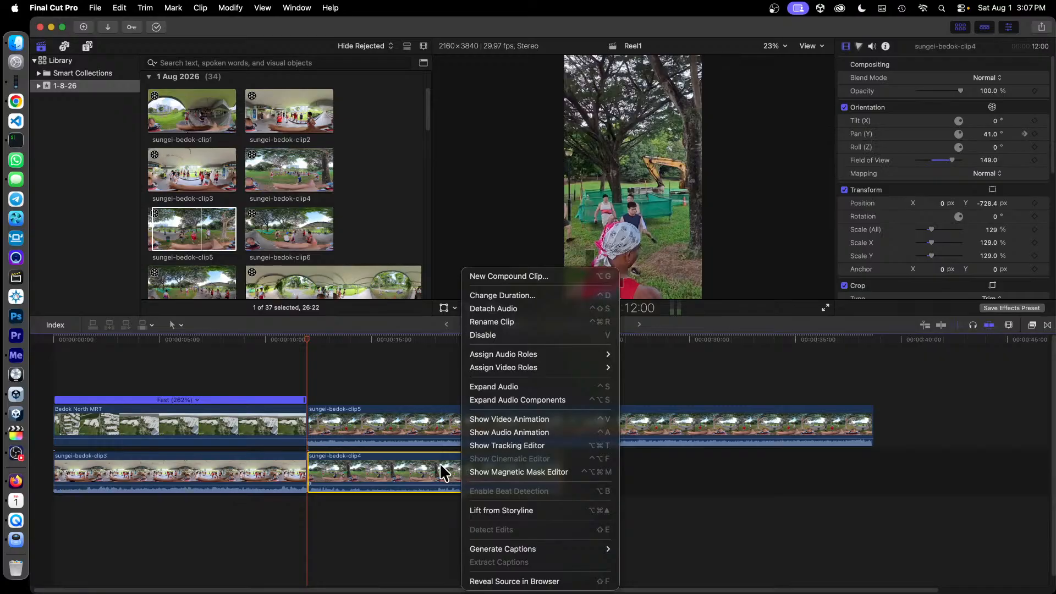
left_click(440, 464)
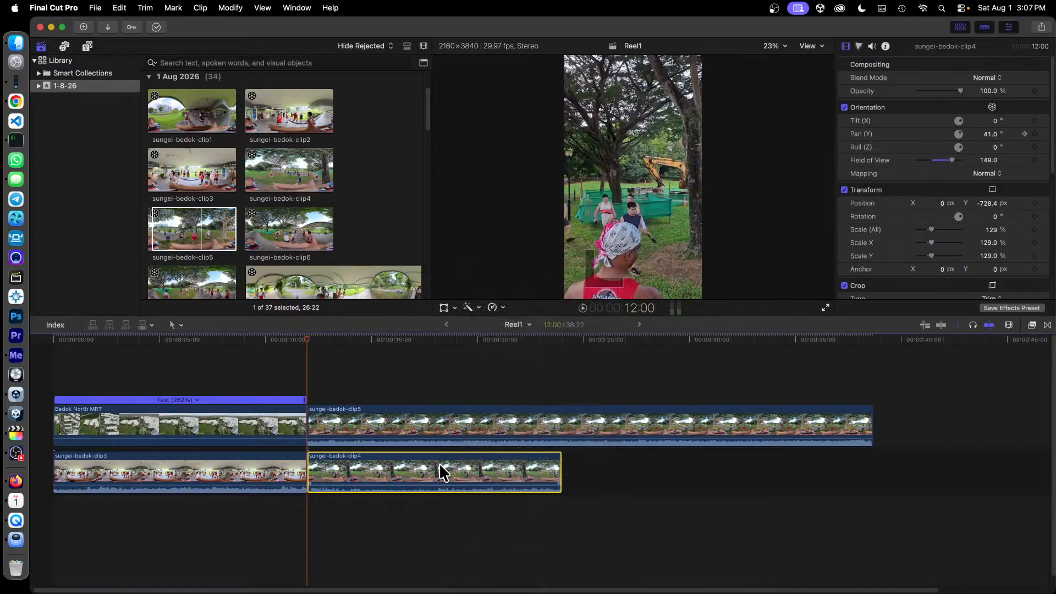
Copy sungei-bedok-clip4 and paste its video and audio attributes onto sungei-bedok-clip5, maintaining the keyframe timing.
left_click(119, 8)
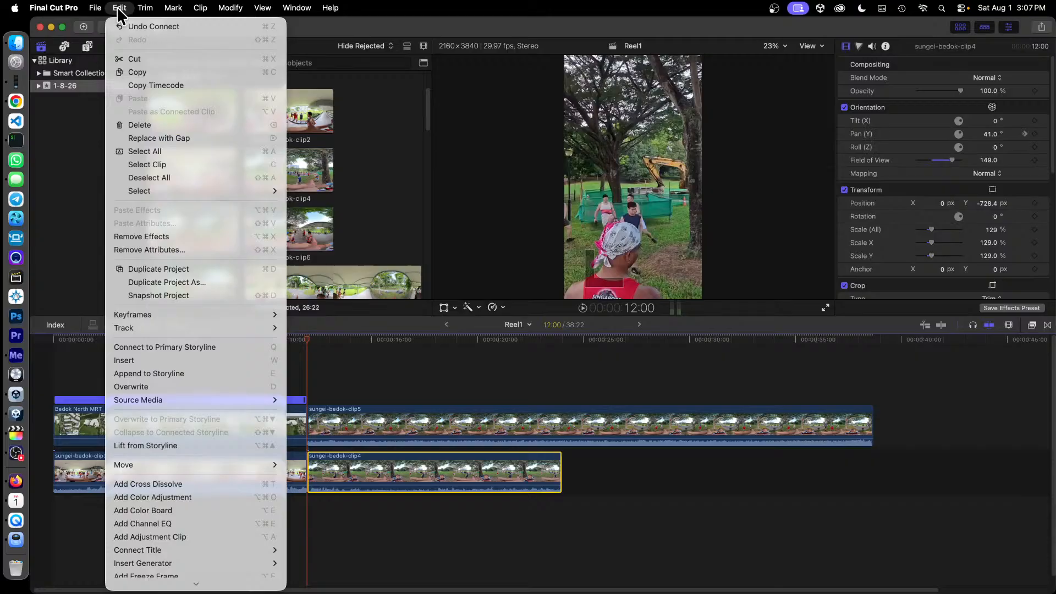
left_click(157, 72)
left_click(449, 434)
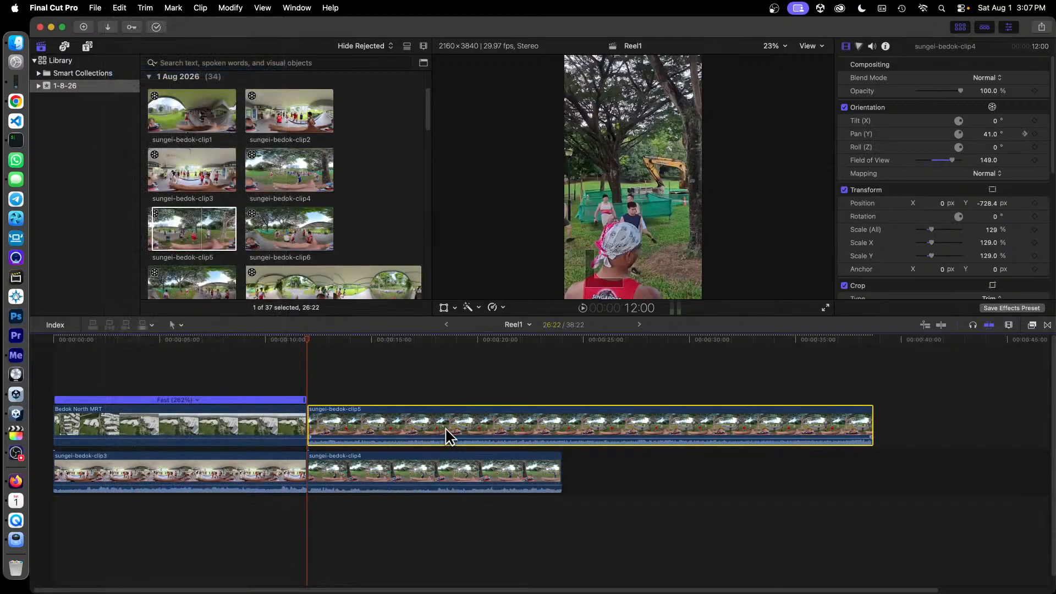
left_click(119, 8)
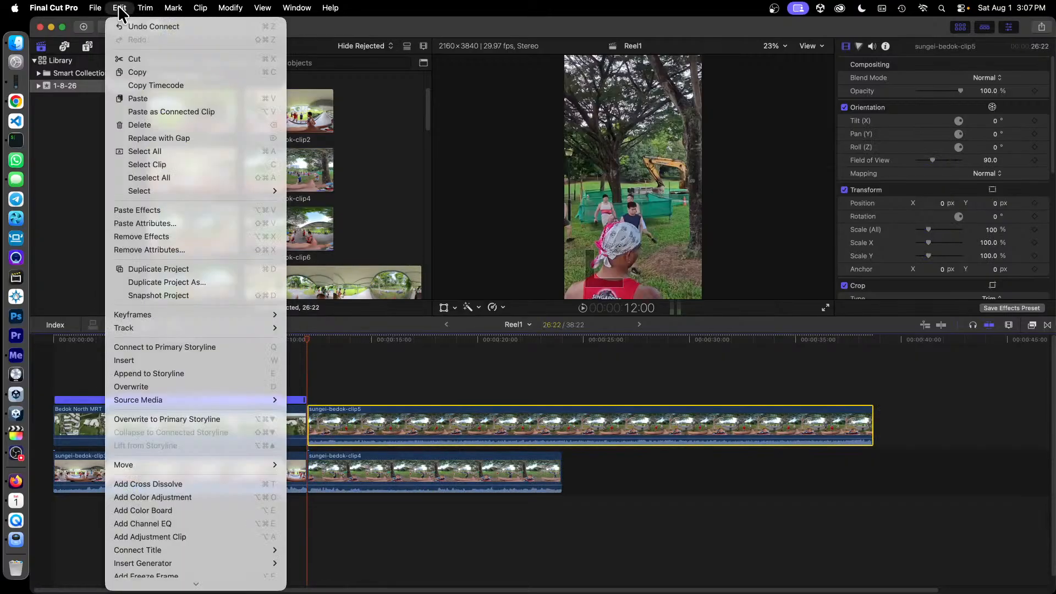
left_click(194, 223)
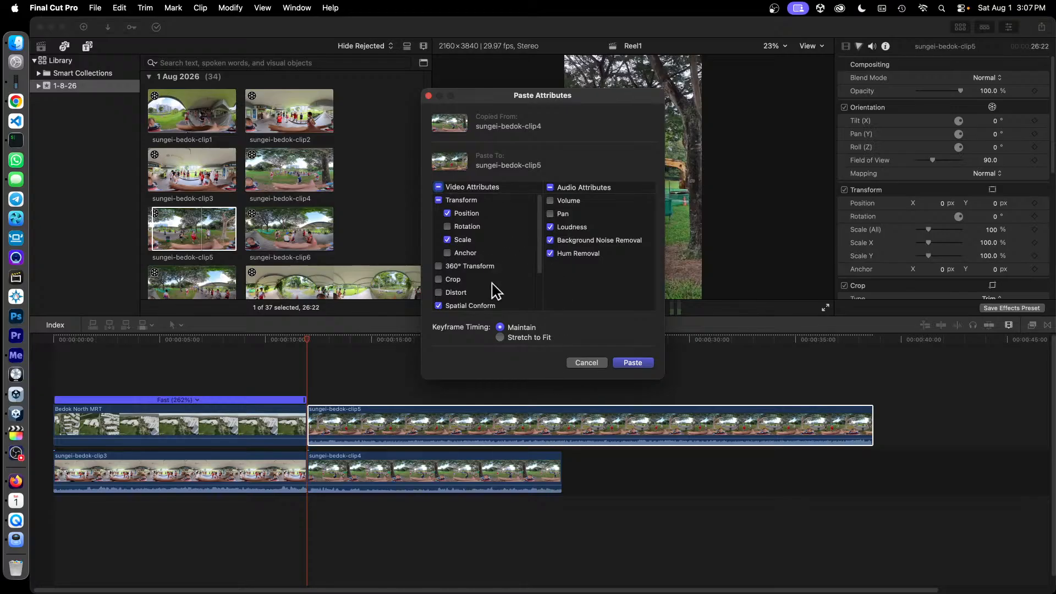
left_click(635, 364)
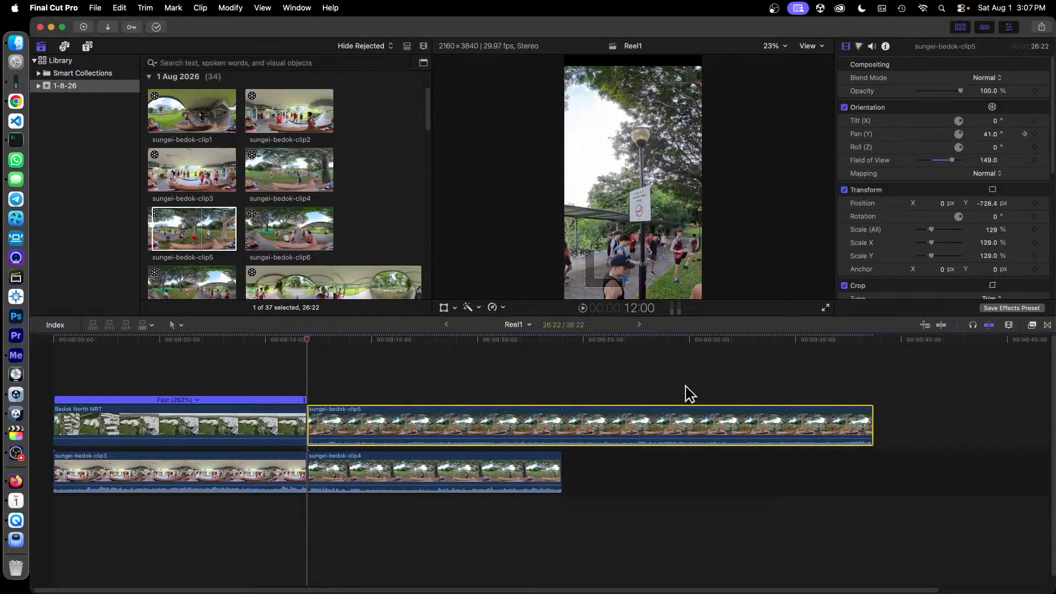
Trim the end of sungei-bedok-clip5 to match the end of sungei-bedok-clip4 at 24:00 and preview its opening up to 12:26.
left_click_drag(873, 426, 561, 426)
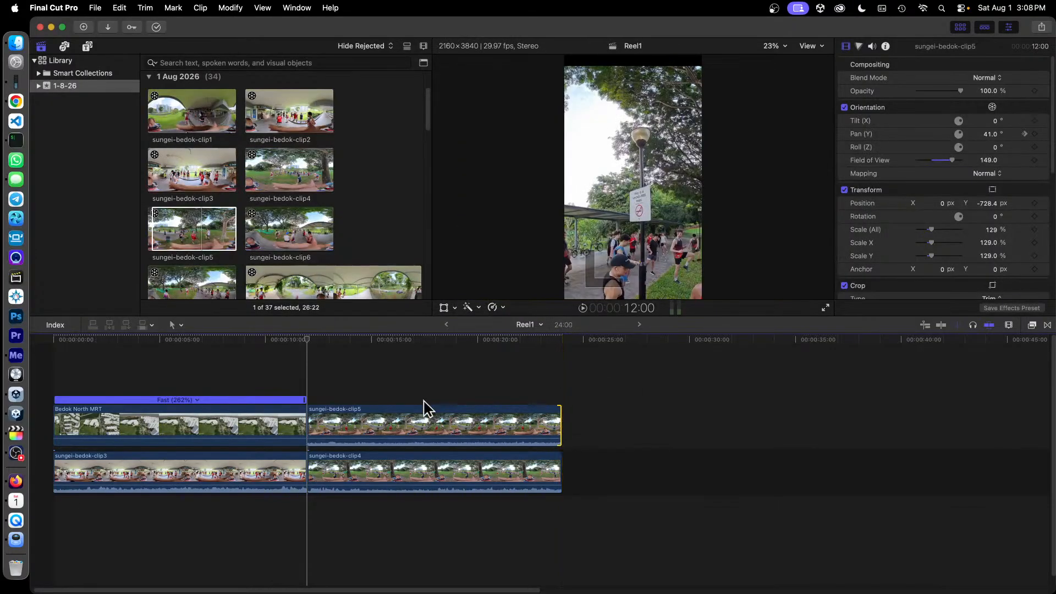
left_click(313, 345)
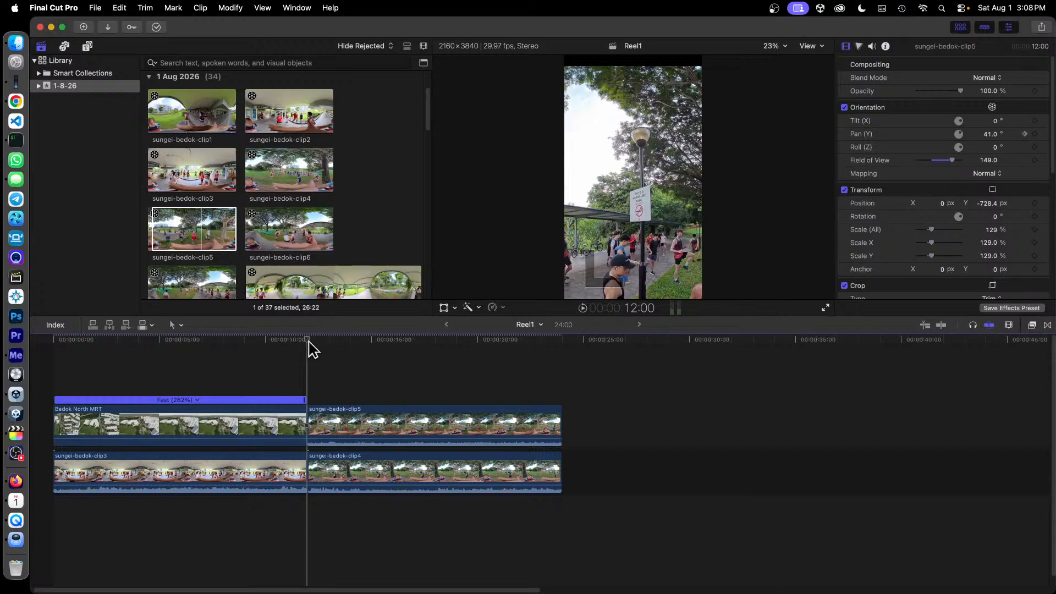
left_click_drag(313, 340, 326, 378)
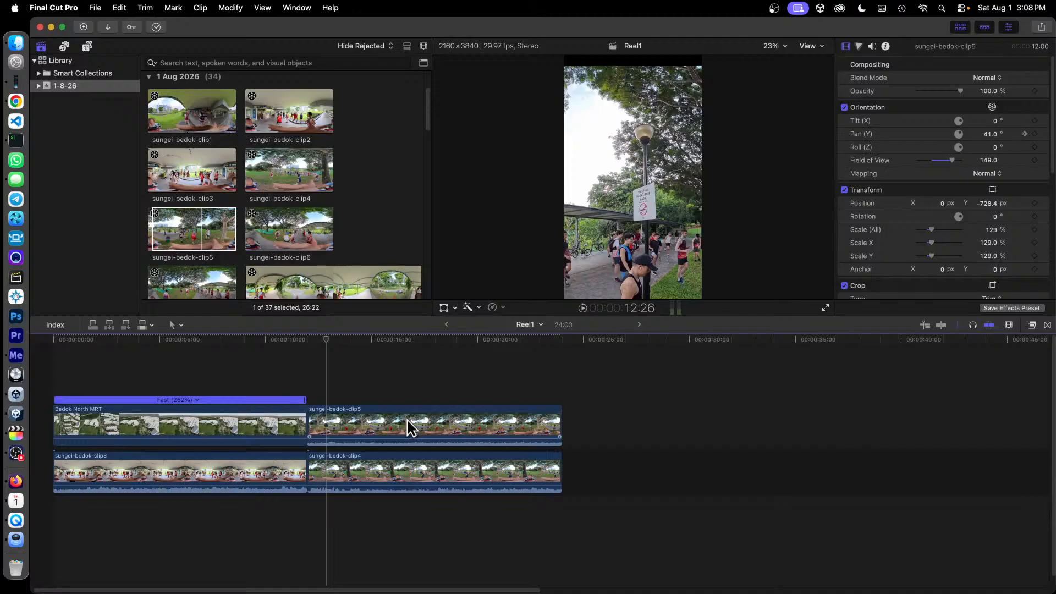
Show the video animation of sungei-bedok-clip5 and set its Pan (Y) keyframe at 14:00 to 45.4°.
right_click(444, 421)
left_click(512, 392)
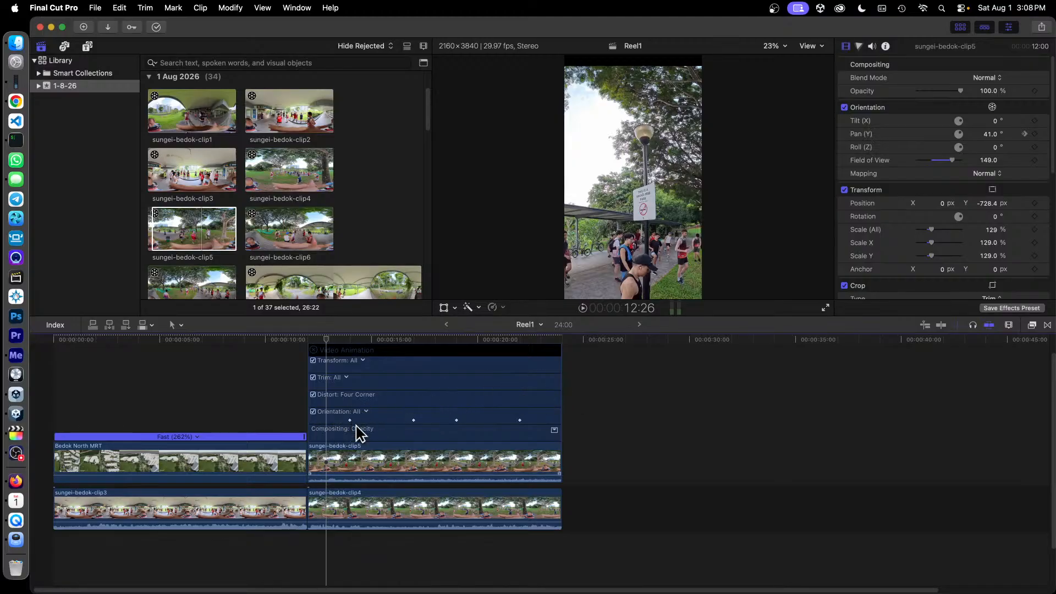
left_click(1025, 134)
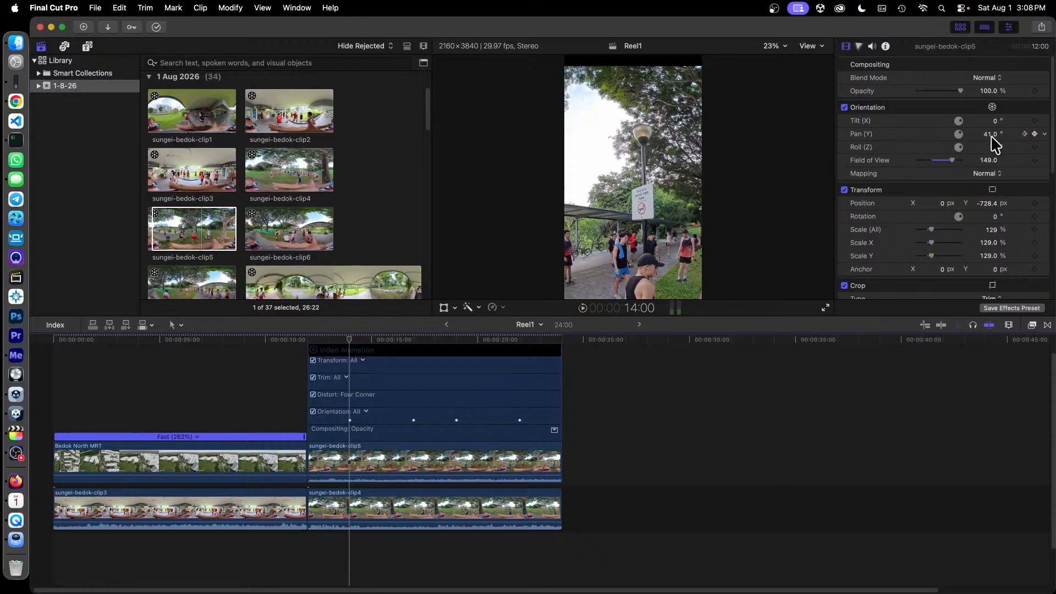
mouse_move(991, 135)
left_mouse_down()
mouse_move(1020, 136)
mouse_move(993, 135)
left_mouse_up()
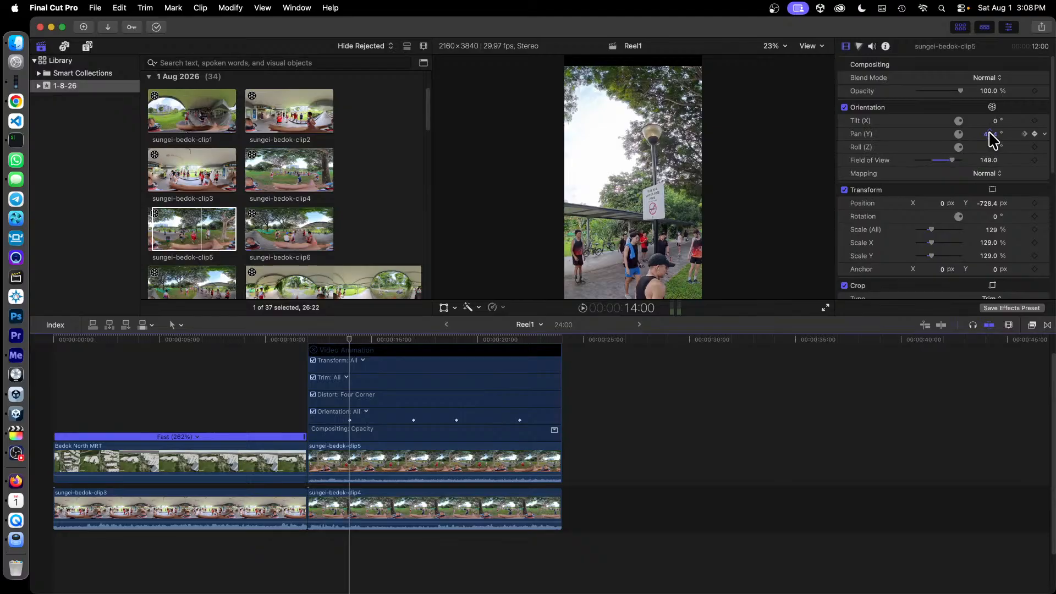
left_click_drag(993, 135, 993, 135)
left_click(1035, 134)
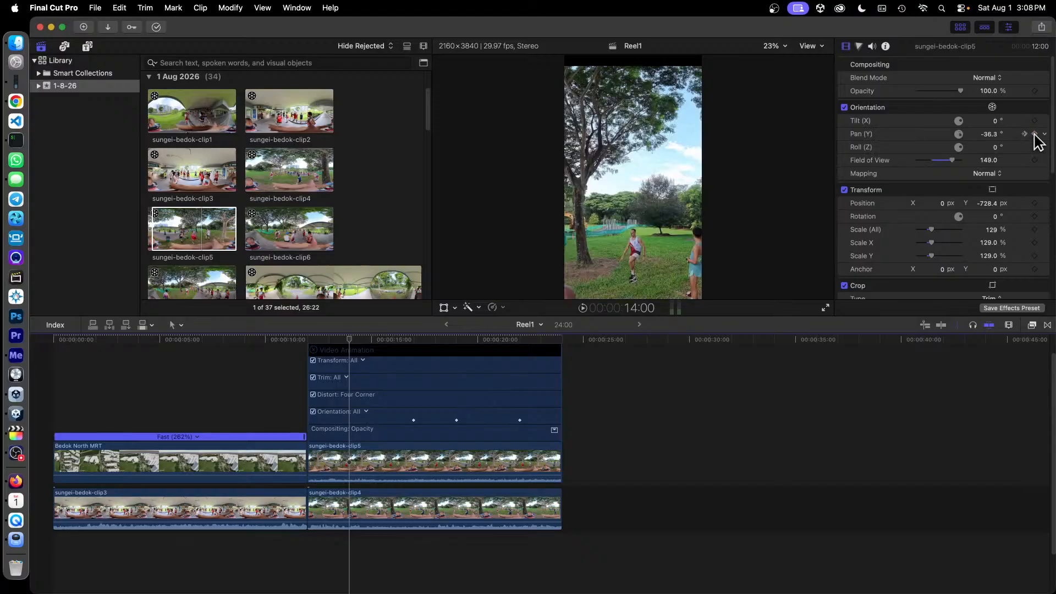
key("super+z")
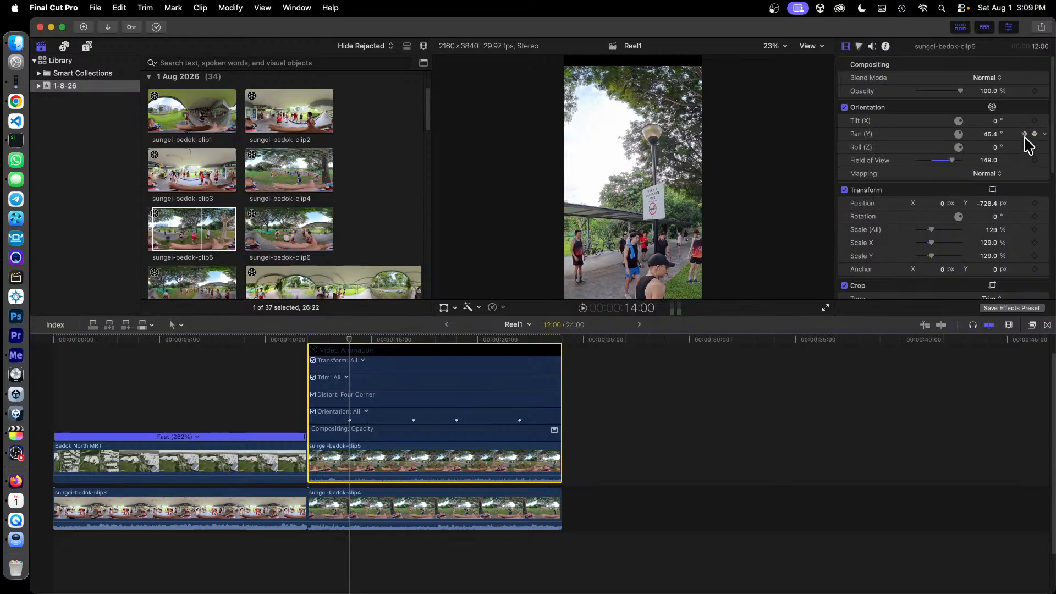
Set the Pan (Y) keyframes of sungei-bedok-clip5 at 17:00 and 19:01 to 9.4°.
left_click(1025, 134)
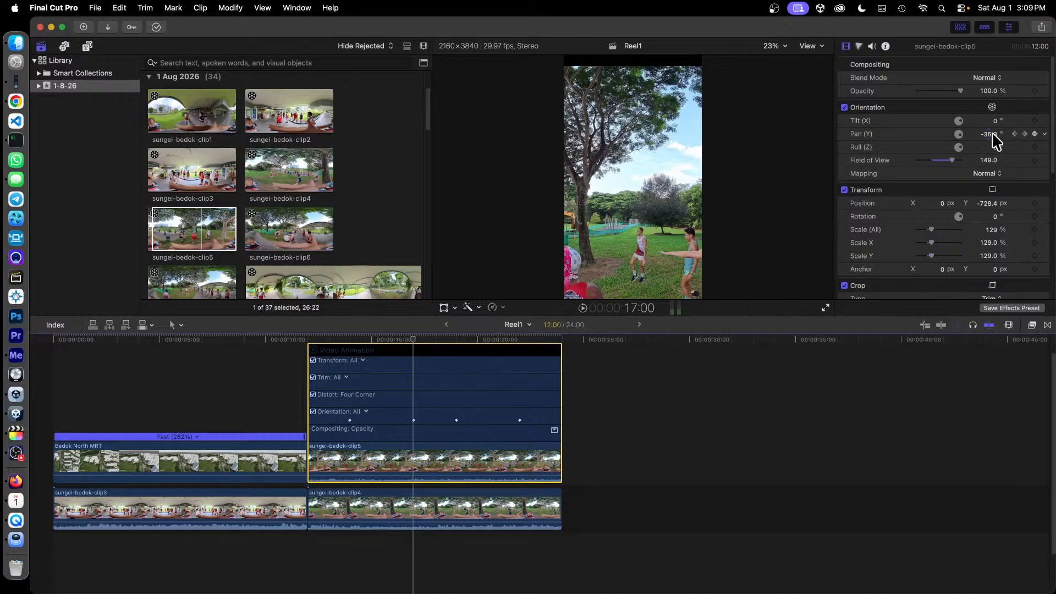
mouse_move(993, 134)
left_mouse_down()
mouse_move(1012, 133)
mouse_move(989, 133)
left_mouse_up()
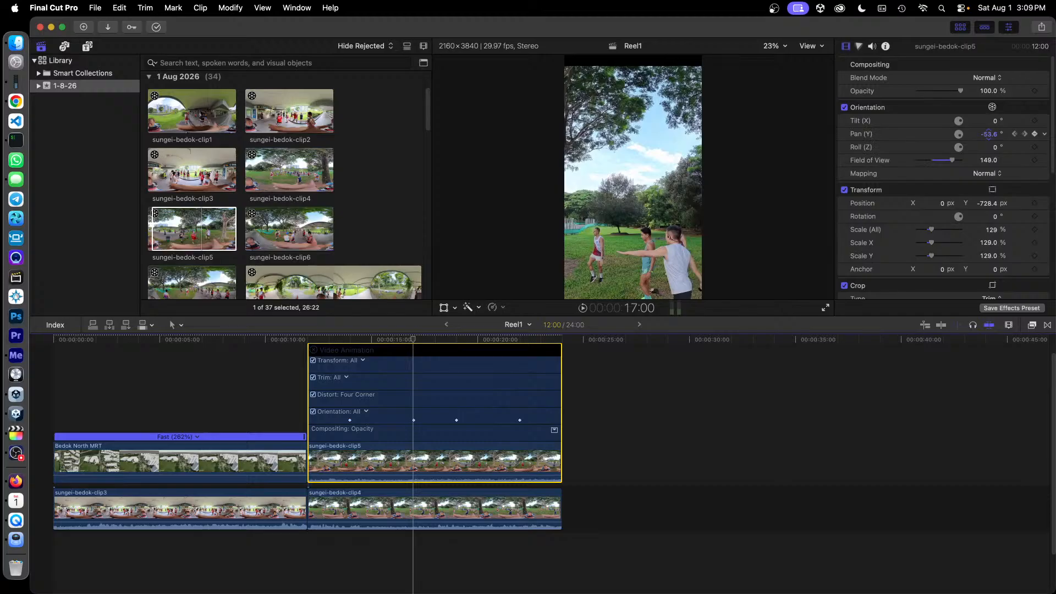
left_click_drag(989, 133, 989, 134)
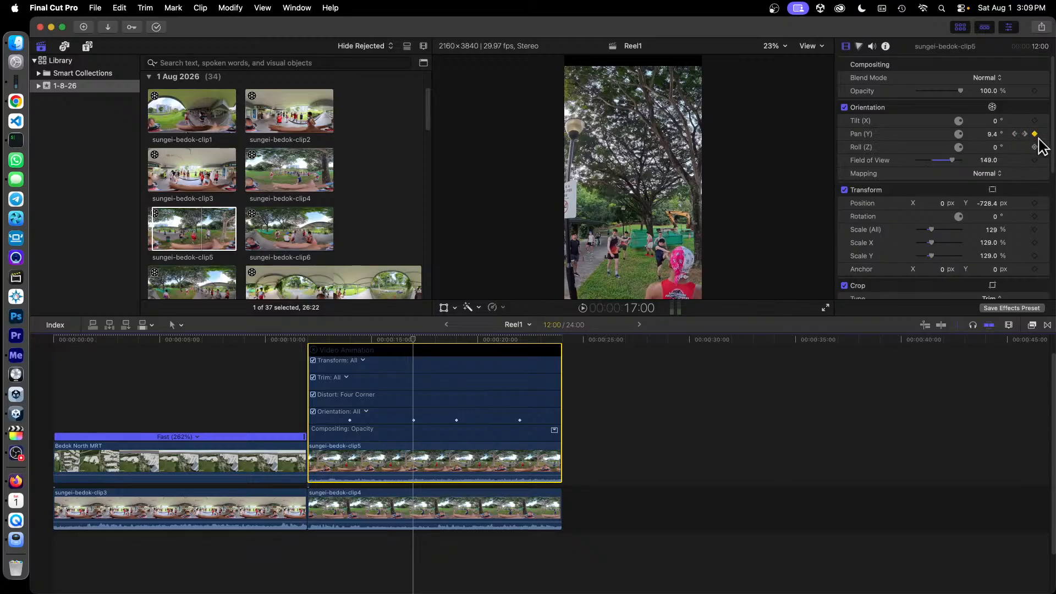
left_click(1025, 134)
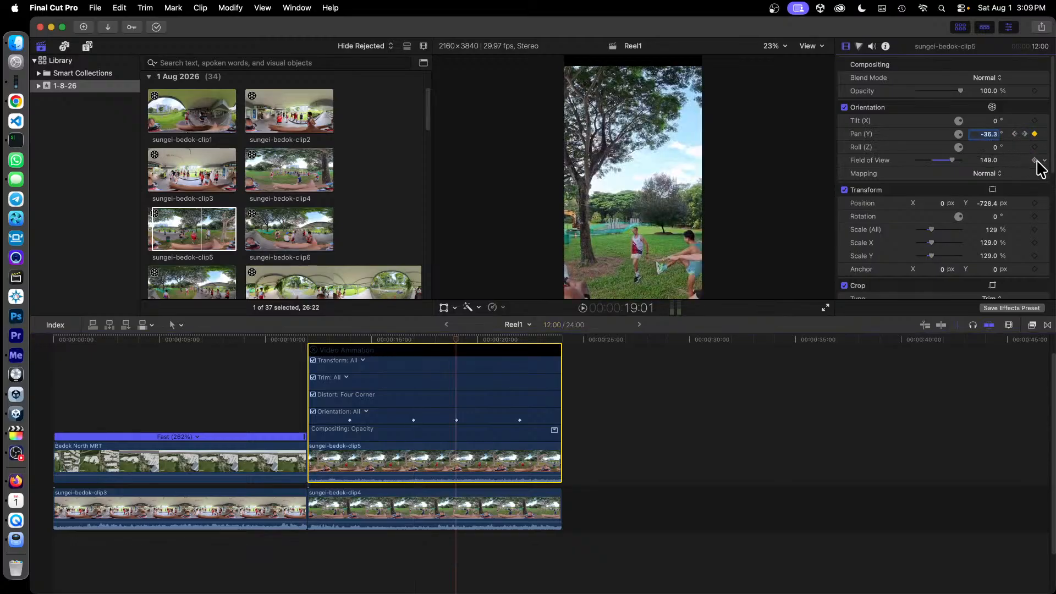
key("Return")
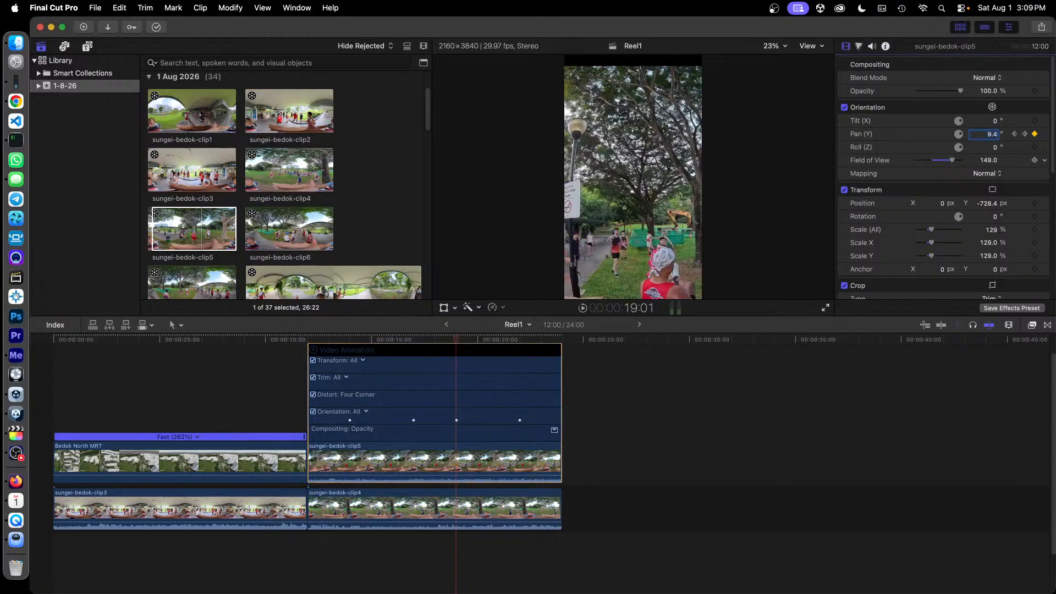
Set the Pan (Y) keyframe of sungei-bedok-clip5 at 22:00 to -47.6°, scrub through the pan, and hide the video animation.
left_click(1025, 134)
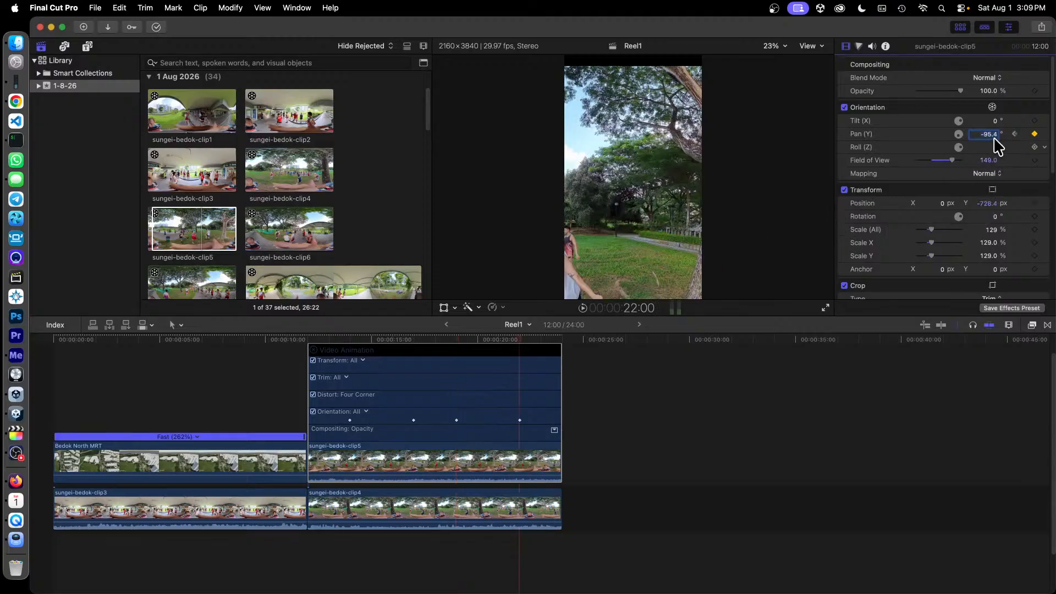
left_click_drag(993, 134, 993, 109)
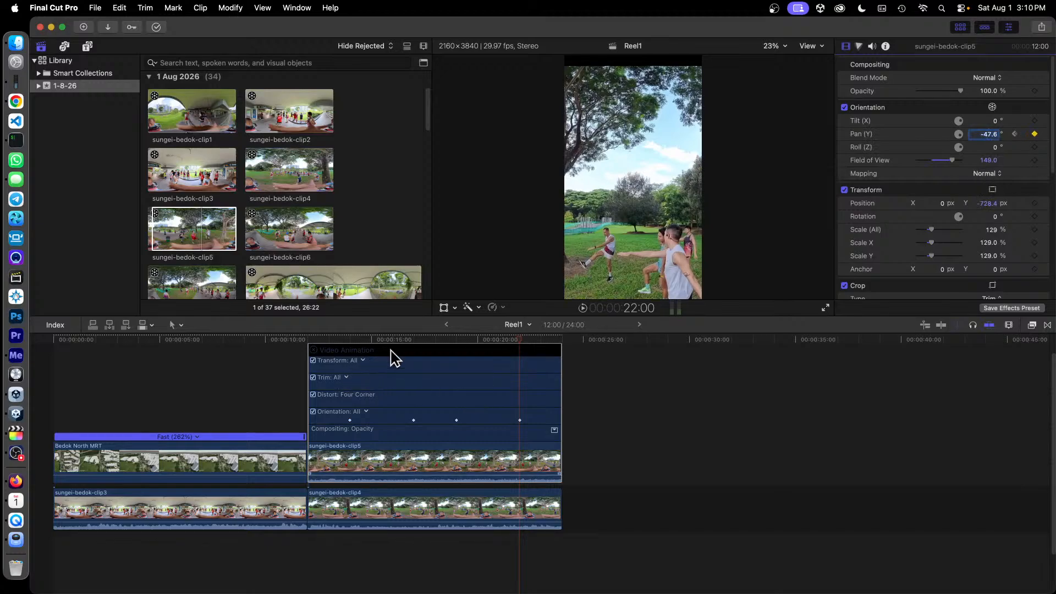
left_click(318, 341)
left_click_drag(319, 342, 518, 359)
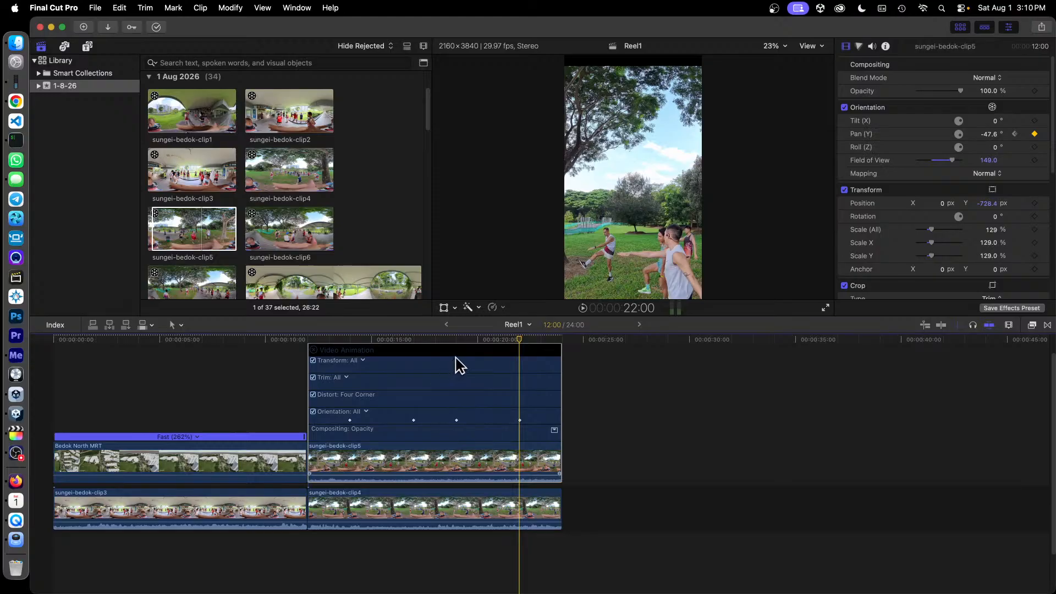
left_click(313, 350)
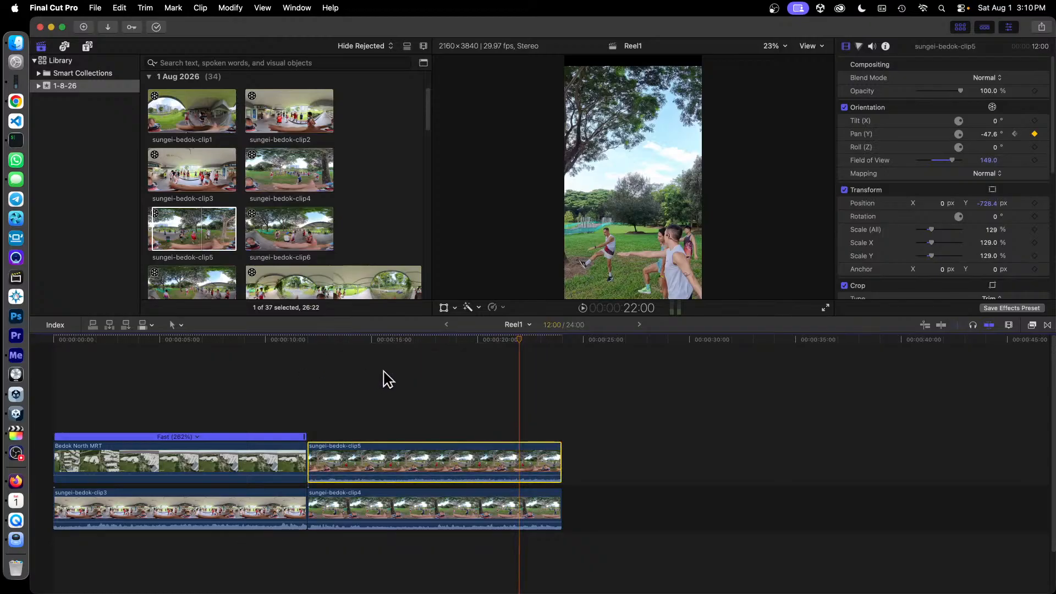
Connect sungei-bedok-clip6 above the start of sungei-bedok-clip5 at 12:00 and trim its end to 24:00.
left_click(324, 234)
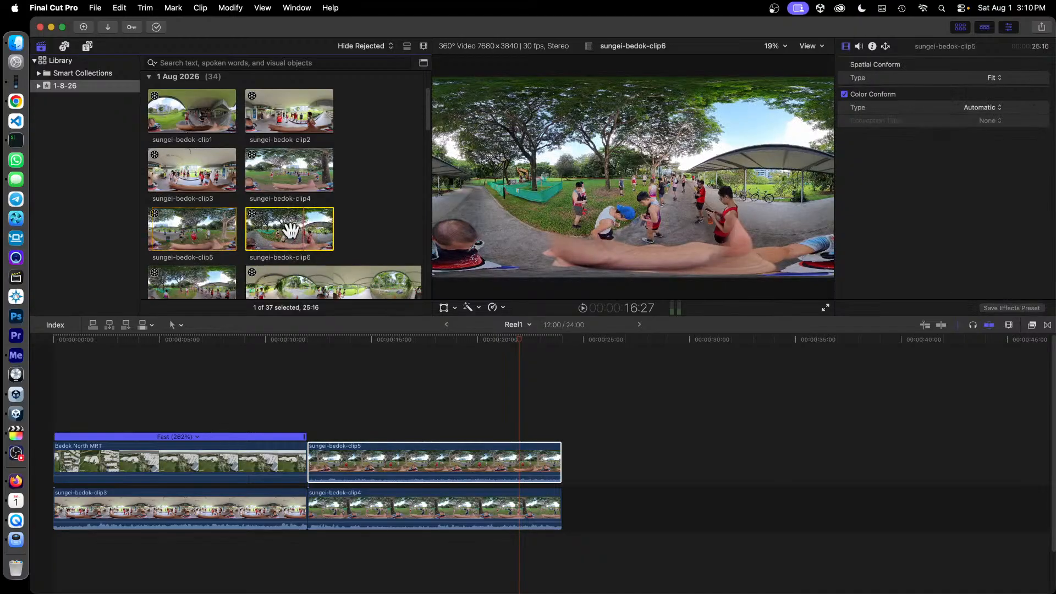
left_click_drag(290, 233, 308, 418)
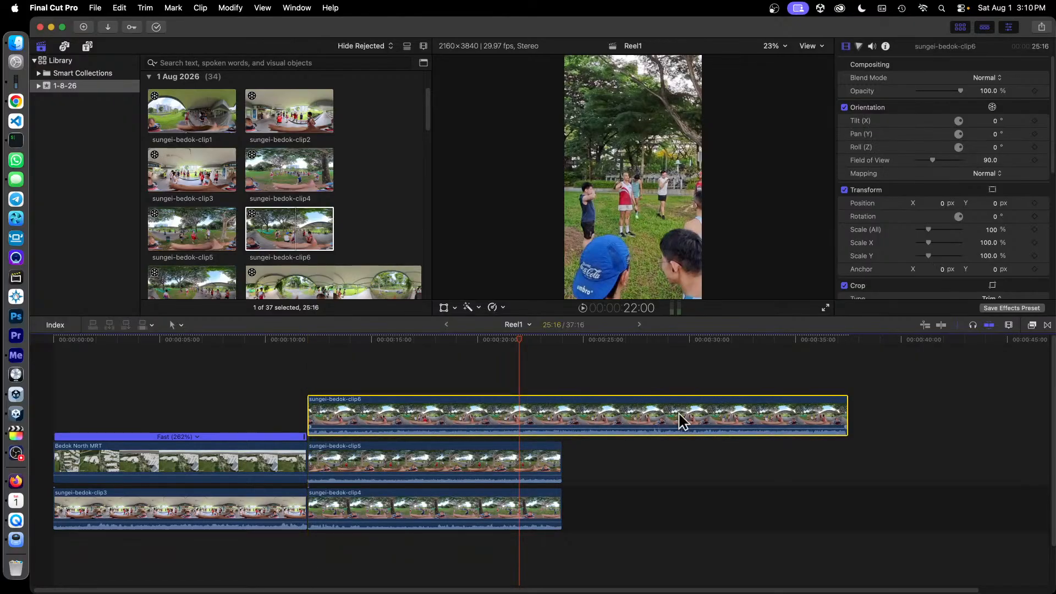
left_click_drag(848, 419, 561, 420)
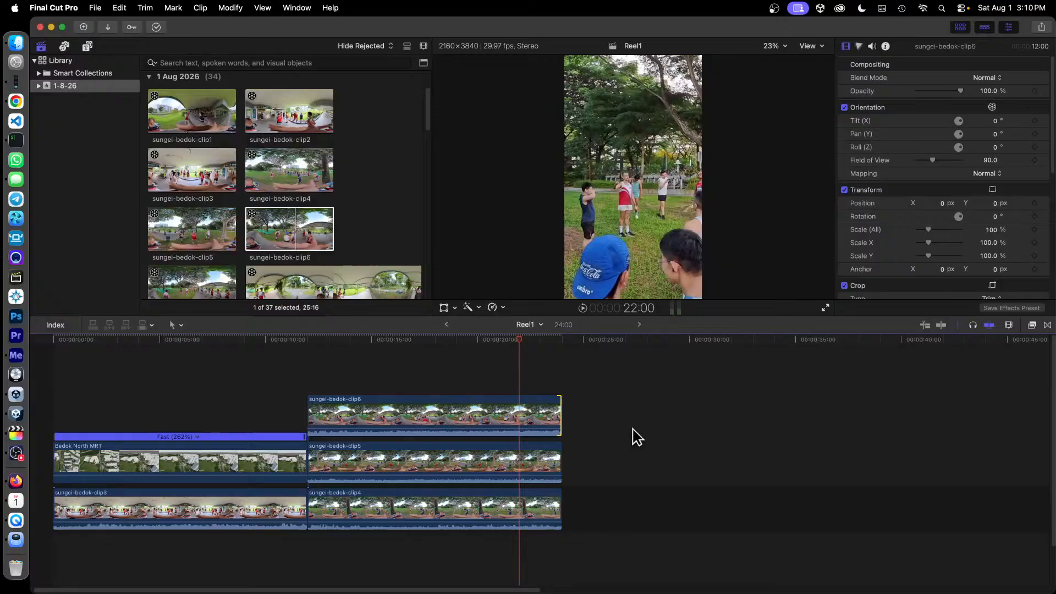
Paste the copied sungei-bedok-clip4 attributes onto sungei-bedok-clip6, maintaining the keyframe timing.
left_click(423, 425)
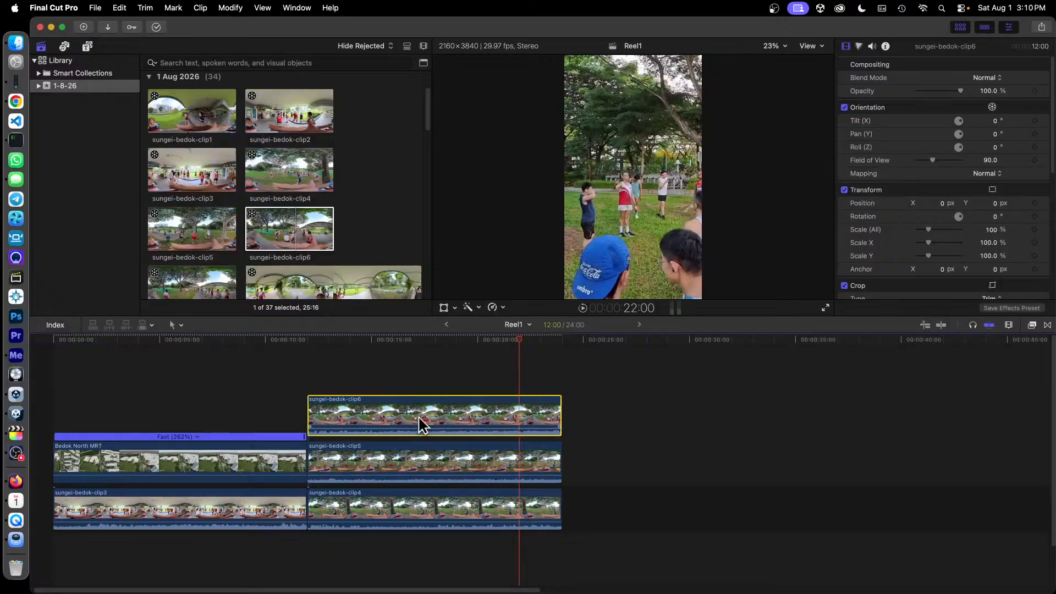
right_click(390, 417)
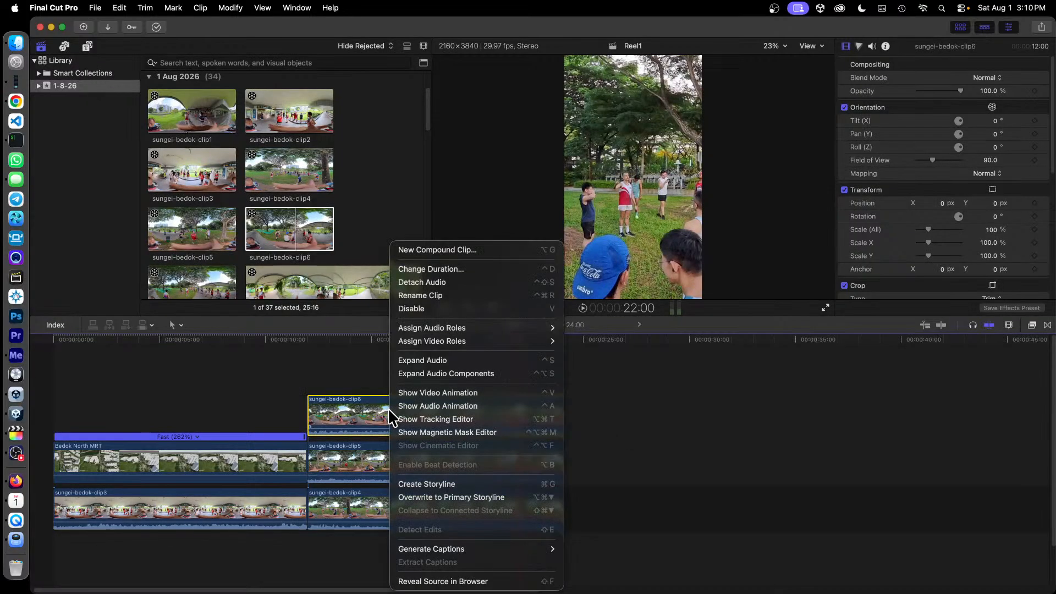
left_click(384, 421)
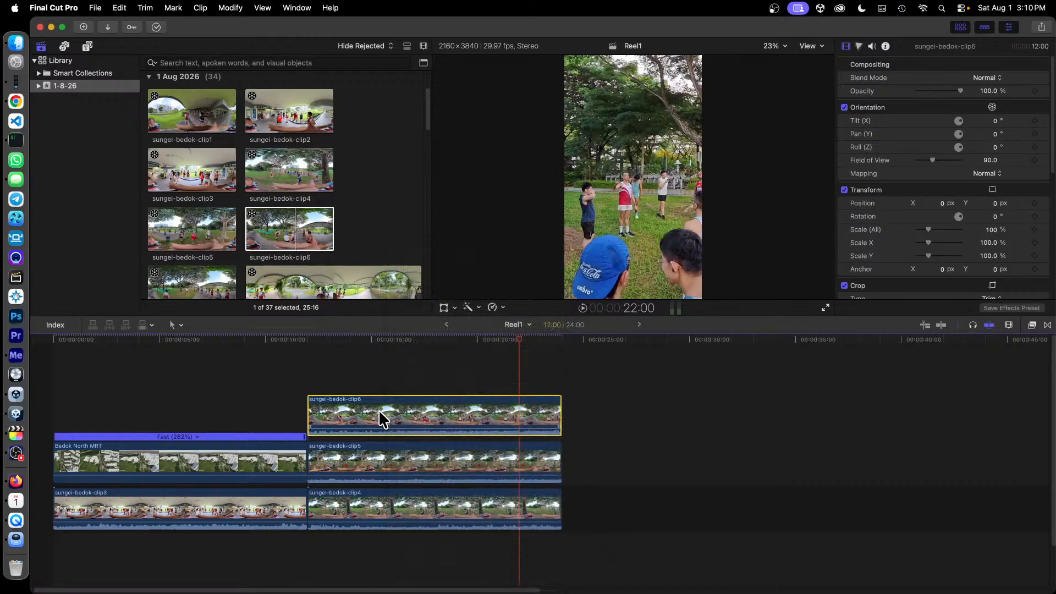
left_click(120, 8)
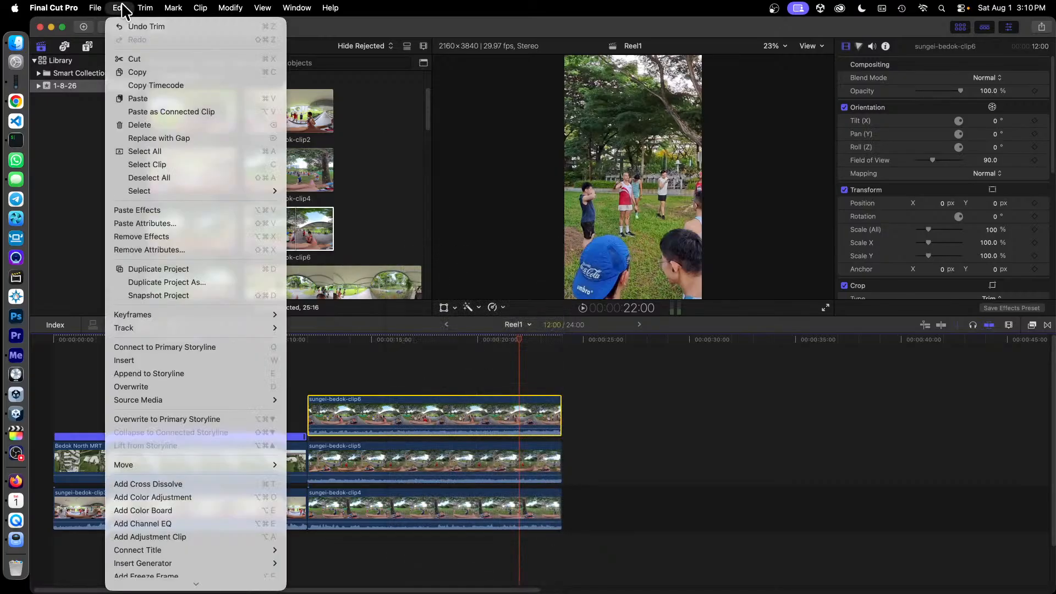
left_click(199, 225)
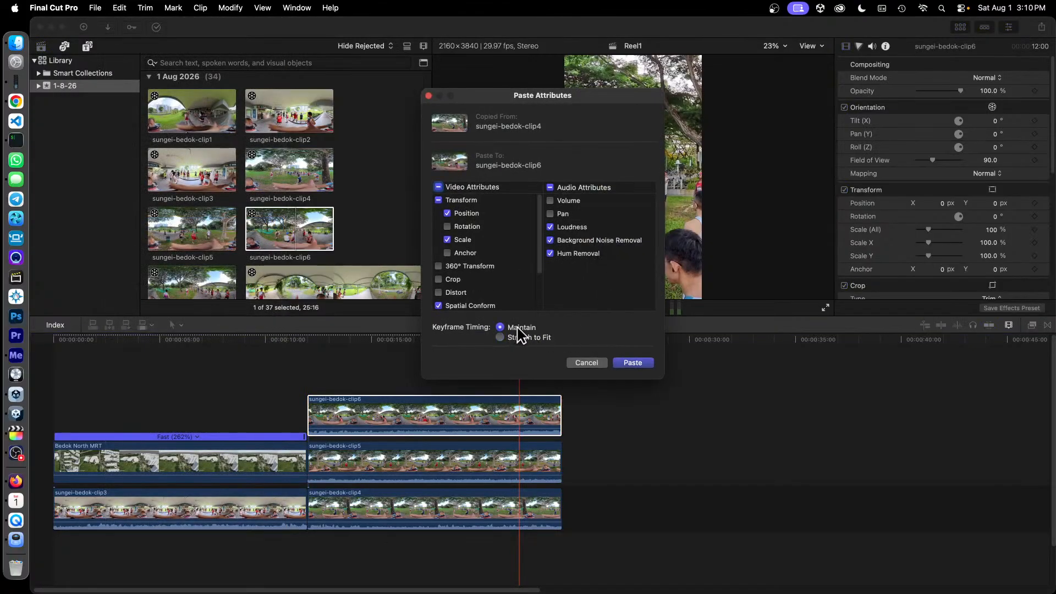
left_click(633, 362)
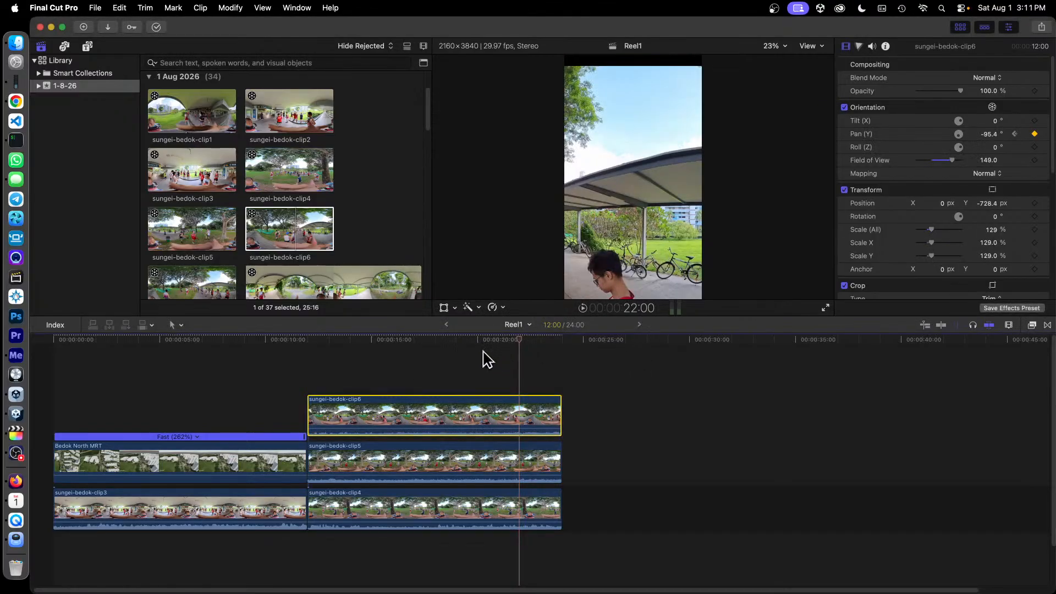
Show the video animation of sungei-bedok-clip6 and set its Pan (Y) keyframe at 14:00 to 32.7°.
left_click_drag(408, 347, 361, 373)
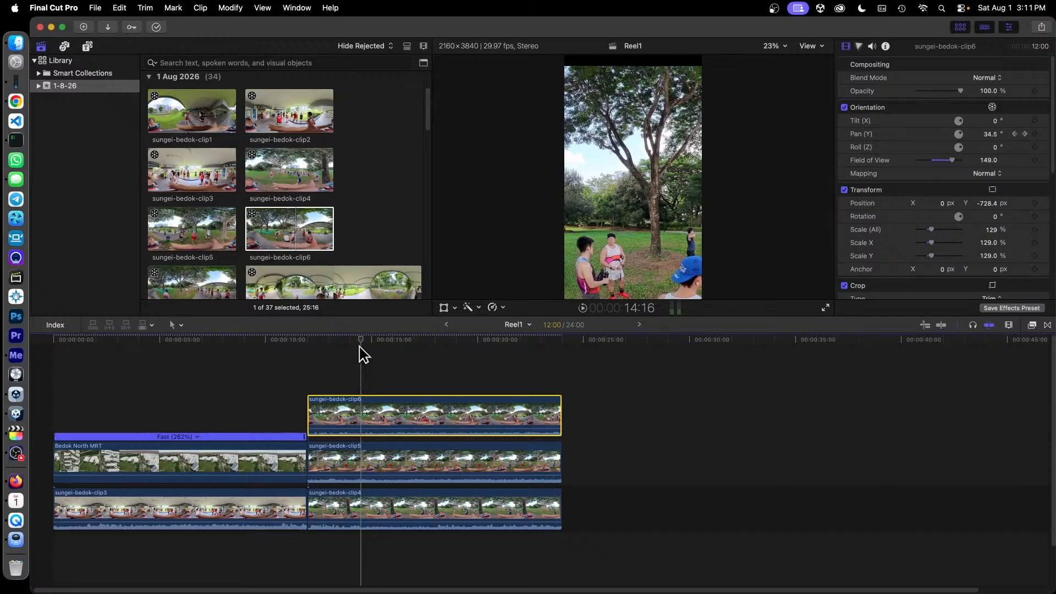
left_click_drag(360, 341, 332, 344)
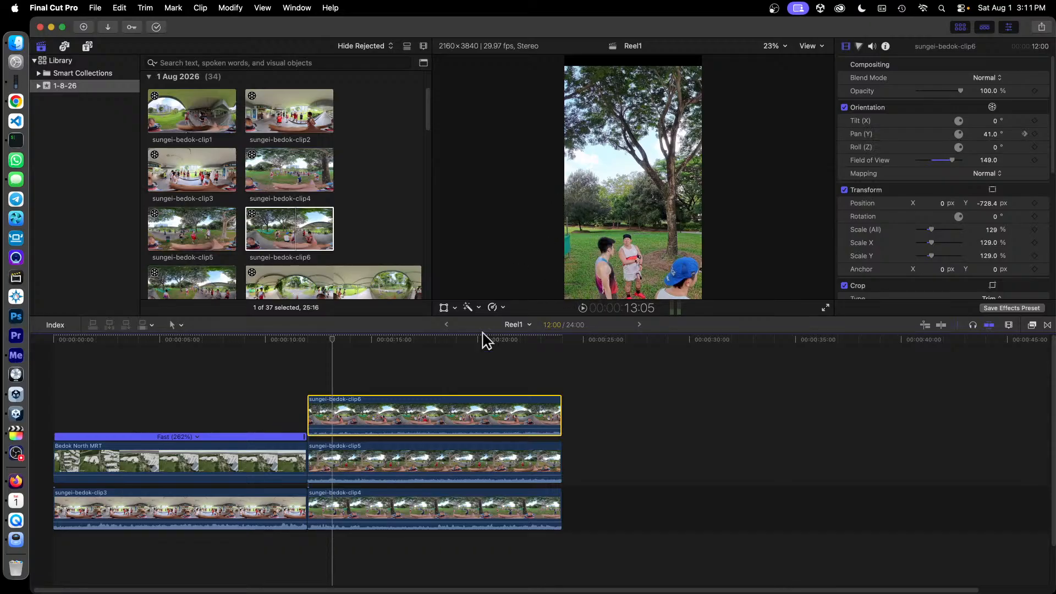
right_click(410, 416)
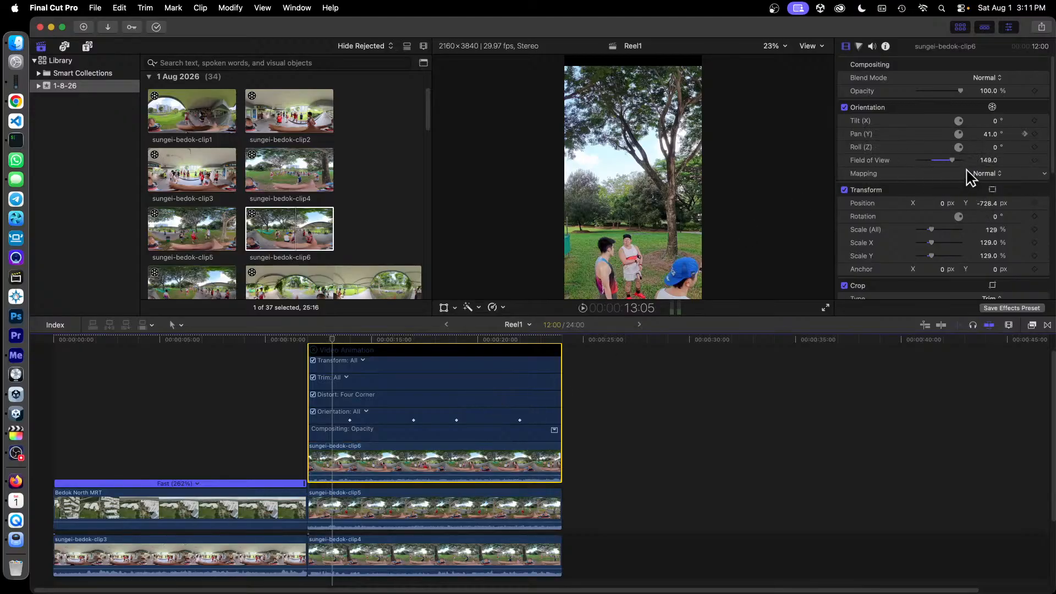
left_click(1025, 134)
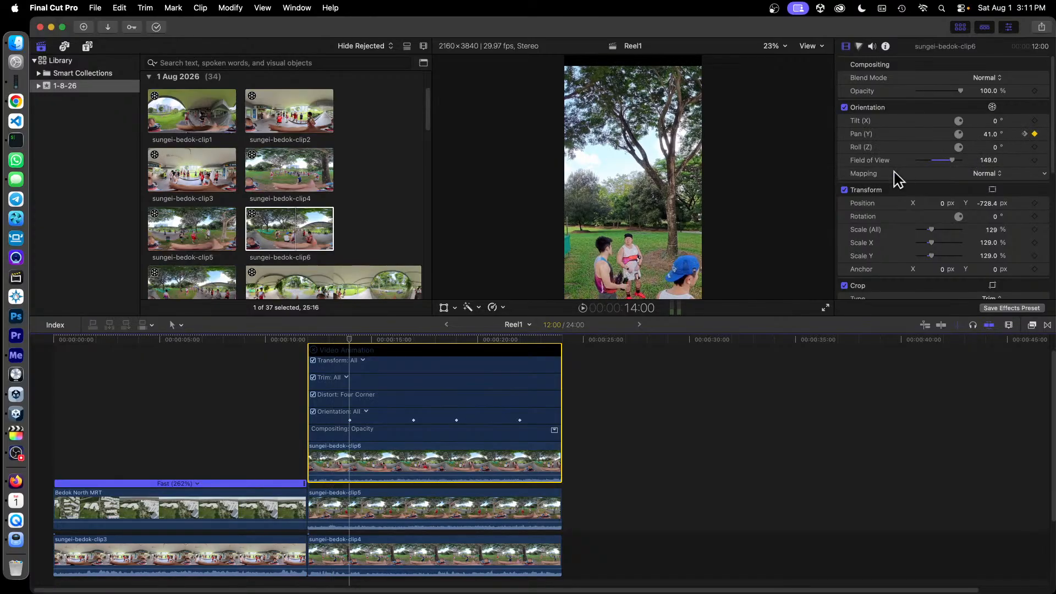
mouse_move(988, 134)
left_mouse_down()
mouse_move(1032, 134)
mouse_move(992, 134)
left_mouse_up()
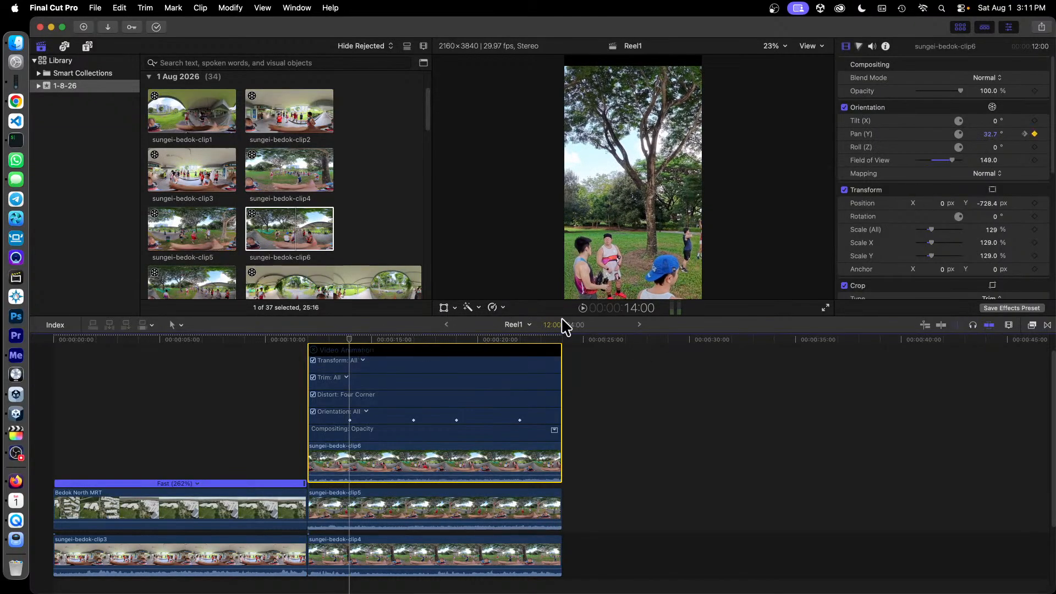
Set the Pan (Y) keyframe of sungei-bedok-clip6 at 17:00 to -0.3°.
left_click(1024, 134)
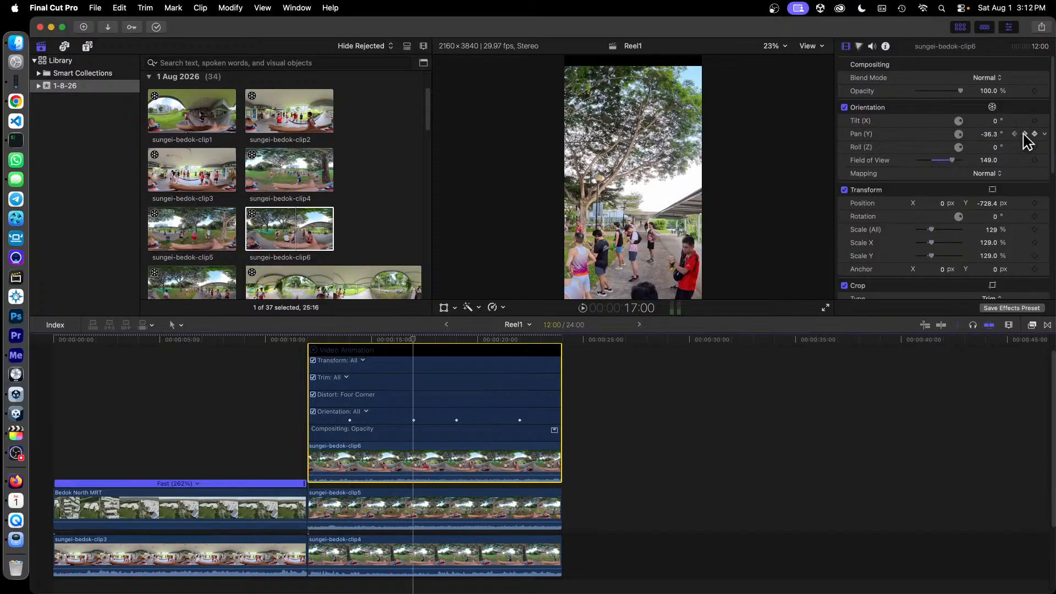
left_click(1024, 134)
left_click(1024, 134)
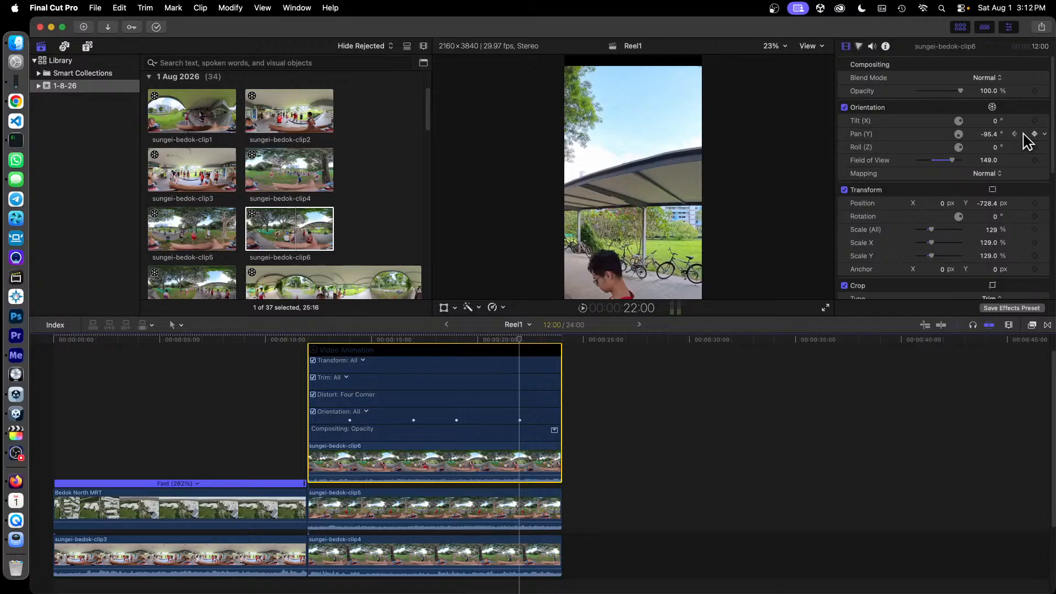
left_click(1015, 135)
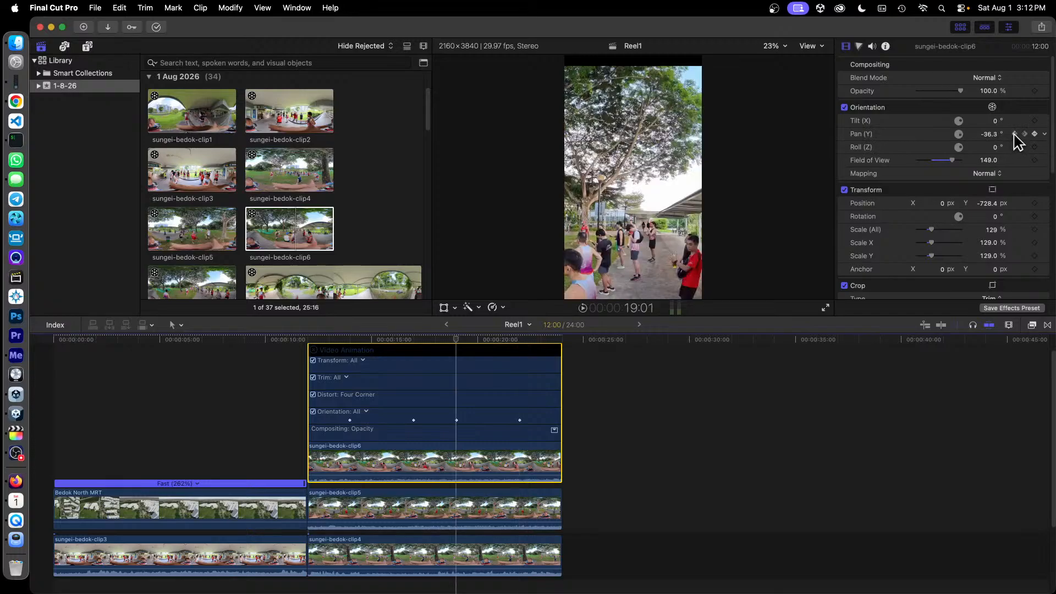
left_click(1015, 134)
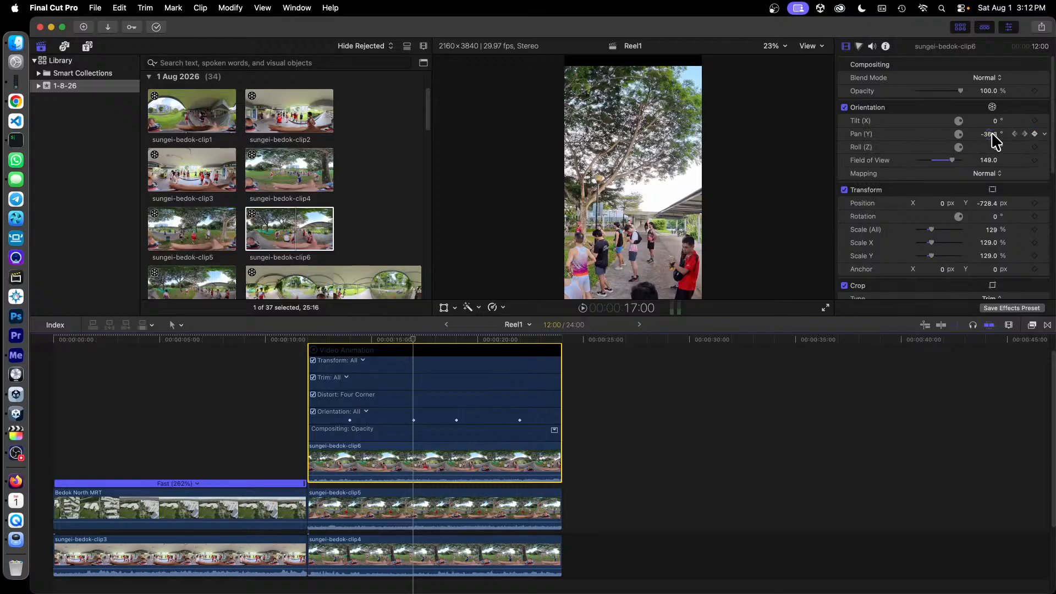
mouse_move(993, 134)
left_mouse_down()
mouse_move(1035, 134)
mouse_move(989, 134)
left_mouse_up()
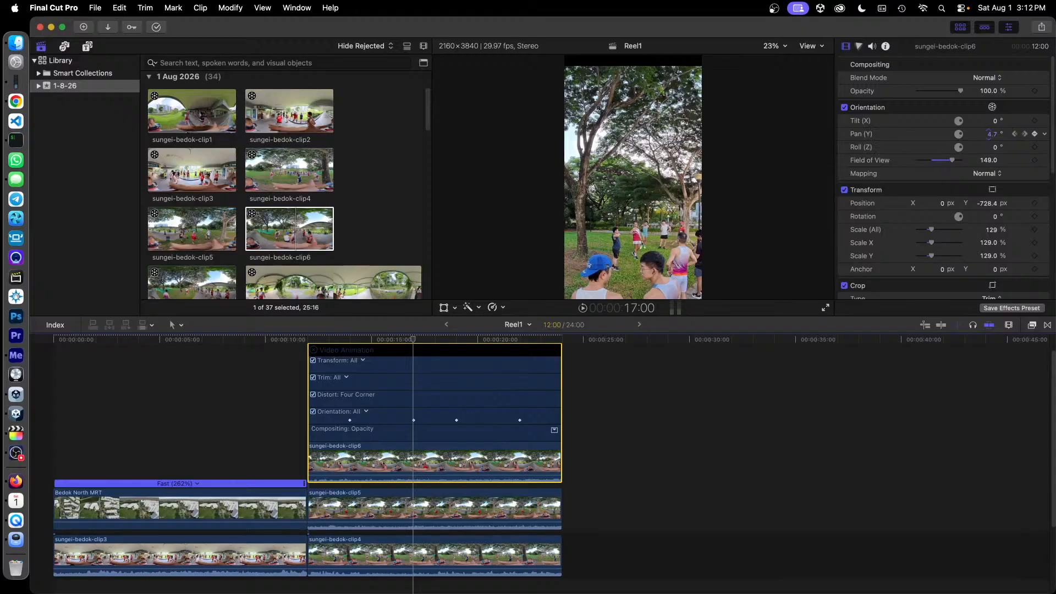
left_click_drag(989, 135, 988, 134)
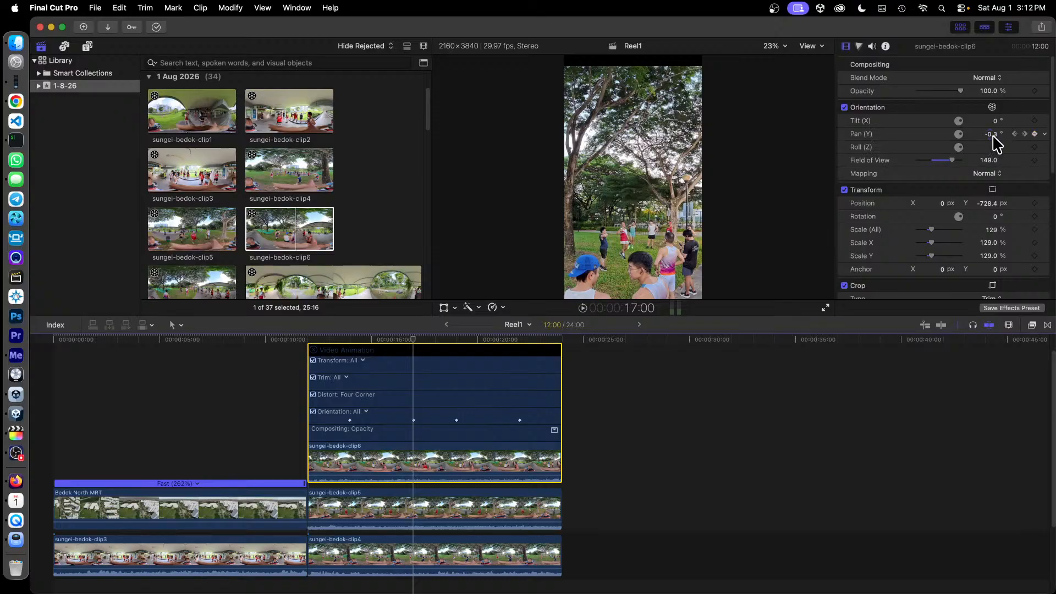
Set the Pan (Y) keyframe of sungei-bedok-clip6 at 19:01 to -0.3°.
left_click(1025, 133)
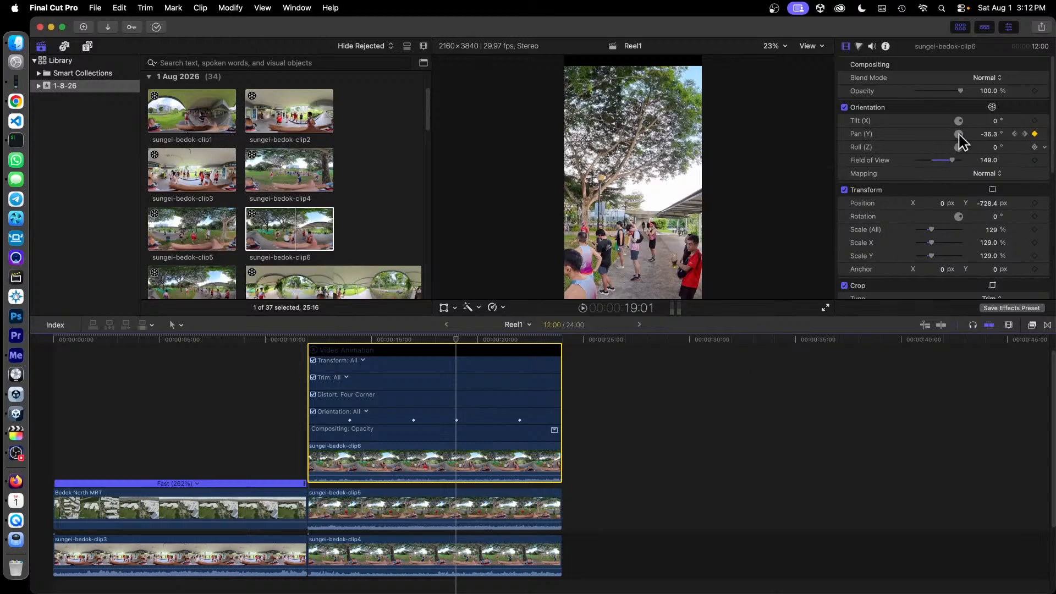
left_click(989, 134)
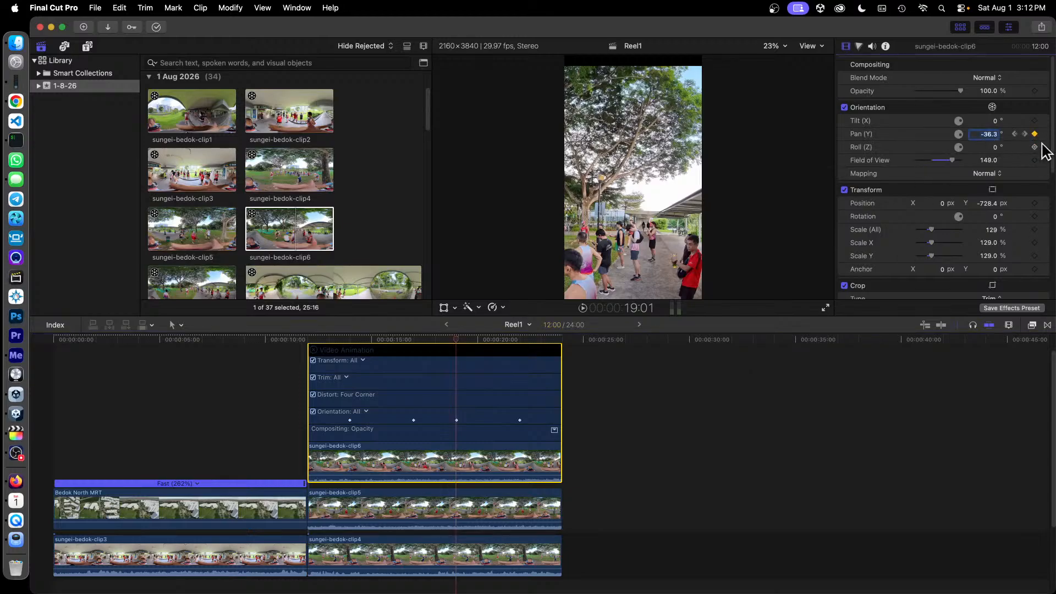
type("-0")
type(".3")
key("Return")
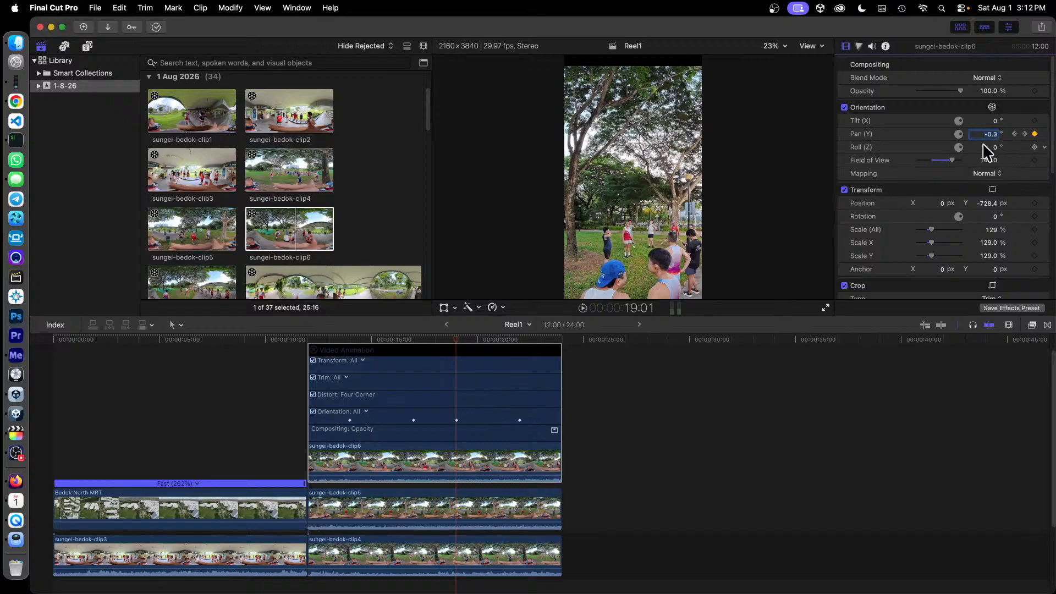
Set the Pan (Y) keyframe of sungei-bedok-clip6 at 22:00 to -40.4°, scrub through the pan, and hide the video animation.
left_click(1025, 135)
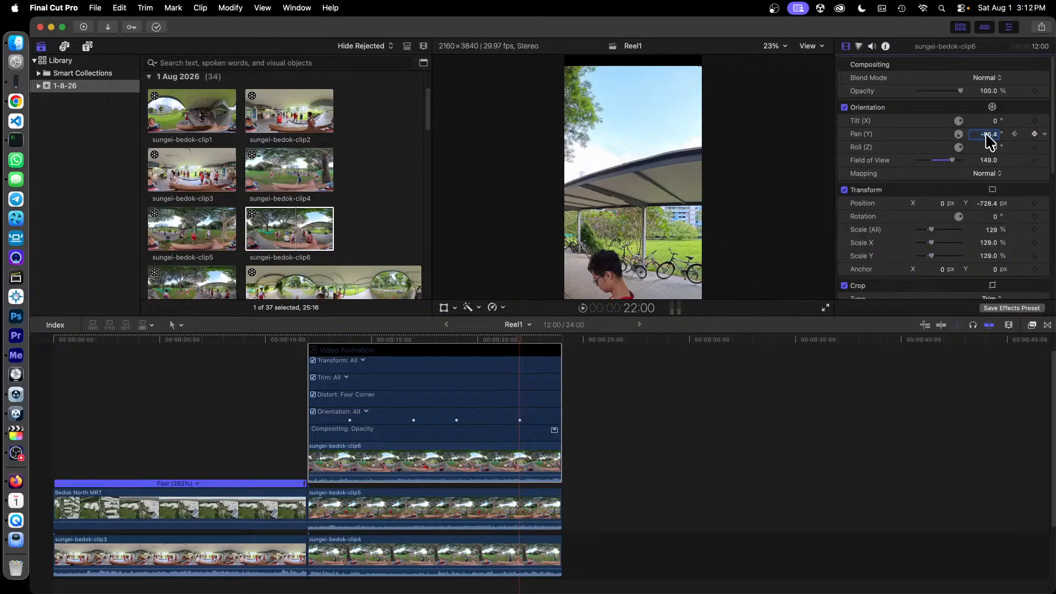
left_click_drag(991, 135, 1012, 134)
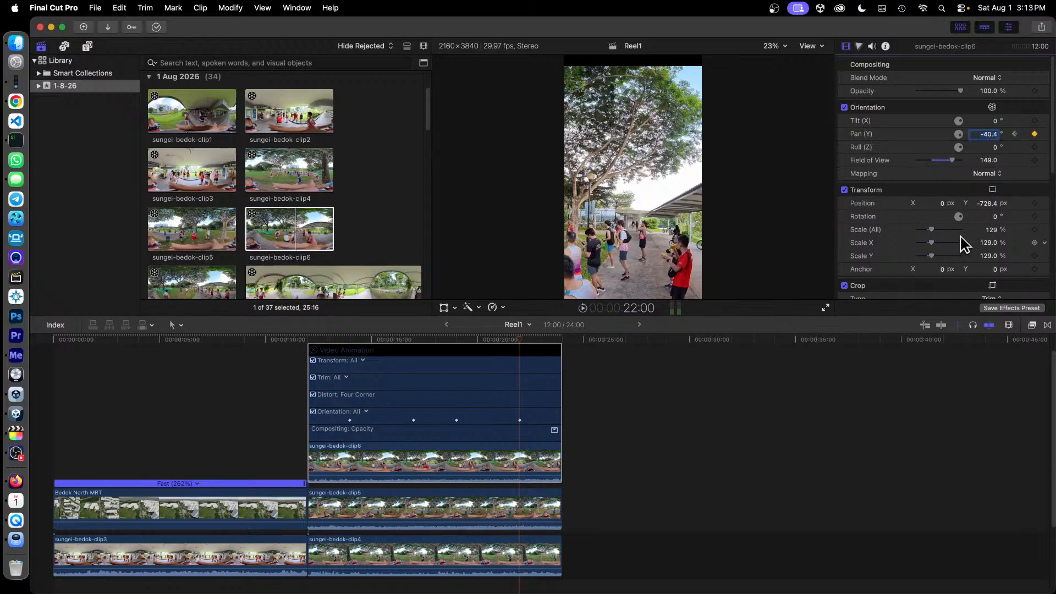
left_click(321, 341)
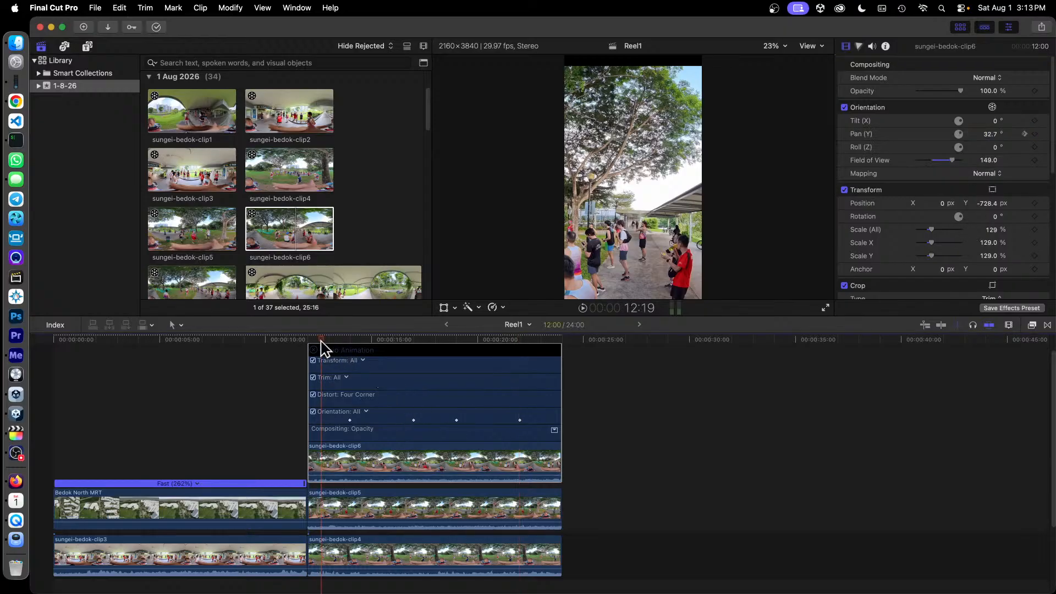
left_click_drag(322, 348, 430, 360)
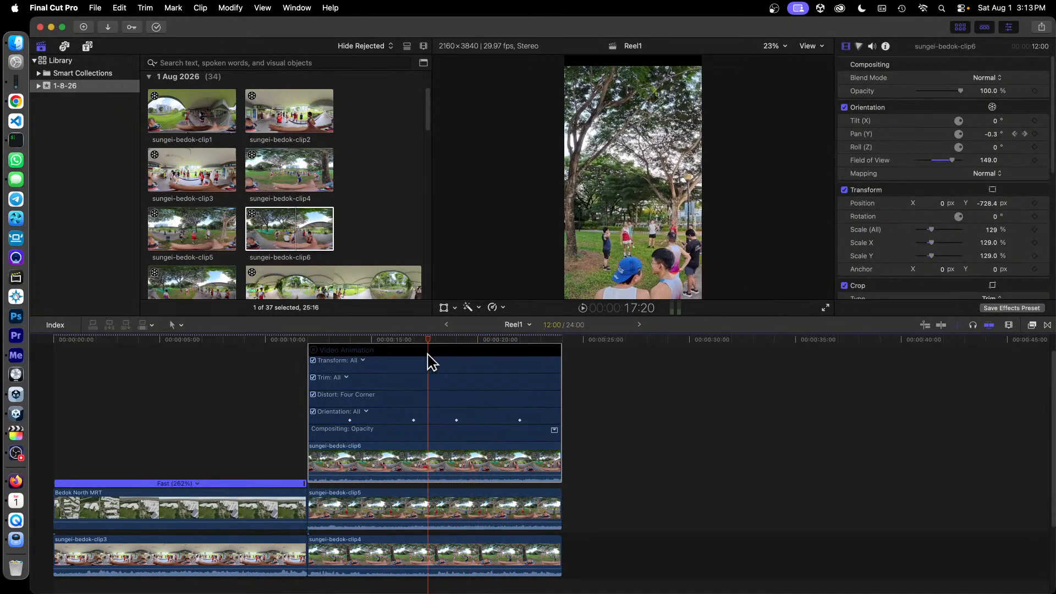
left_click(314, 350)
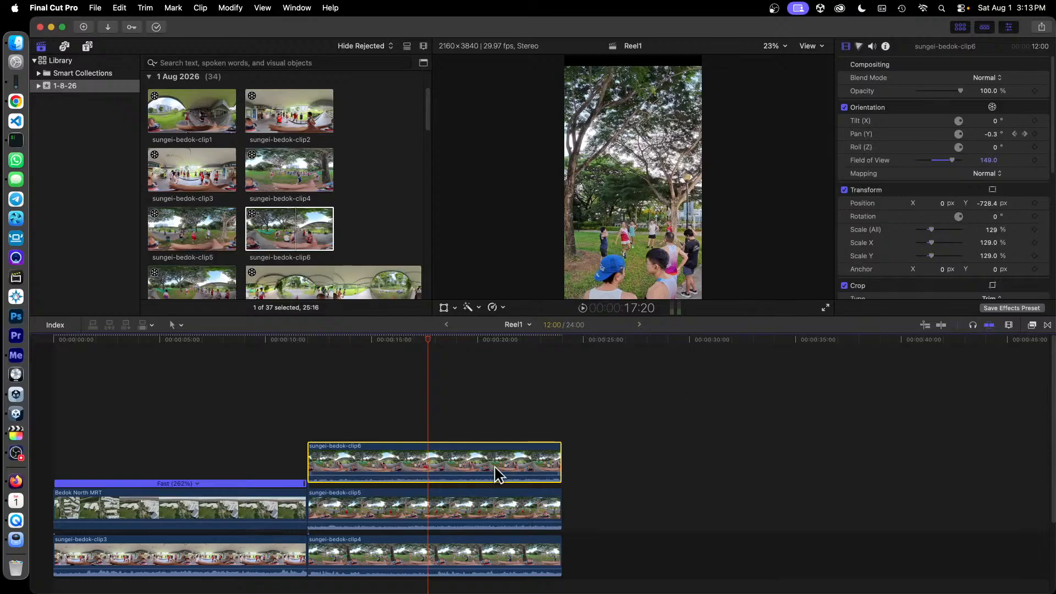
Create a compound clip named "warmup top" from sungei-bedok-clip6 in the 1-8-26 event.
right_click(478, 464)
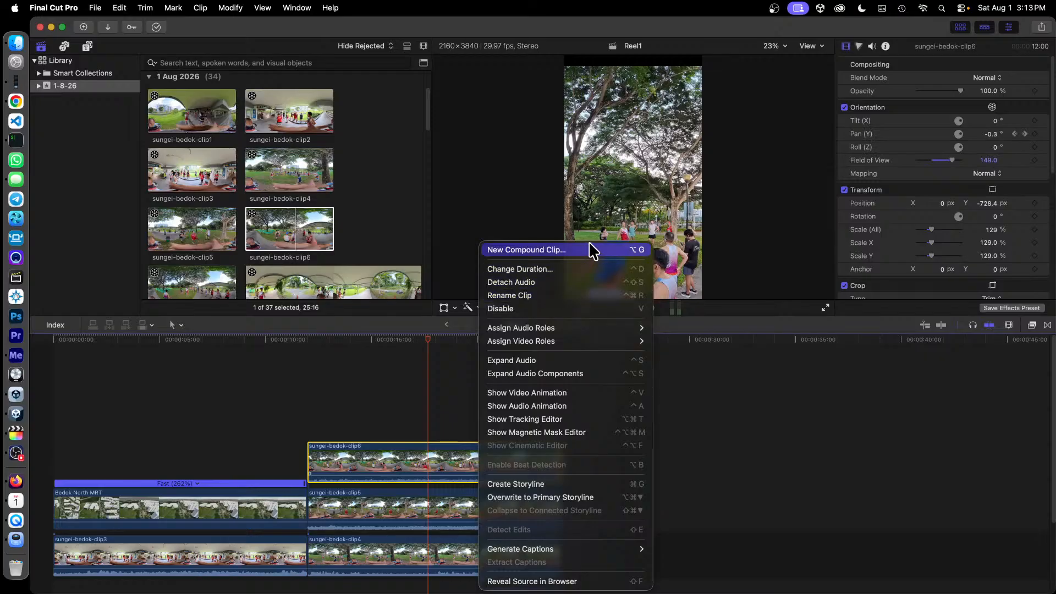
left_click(713, 401)
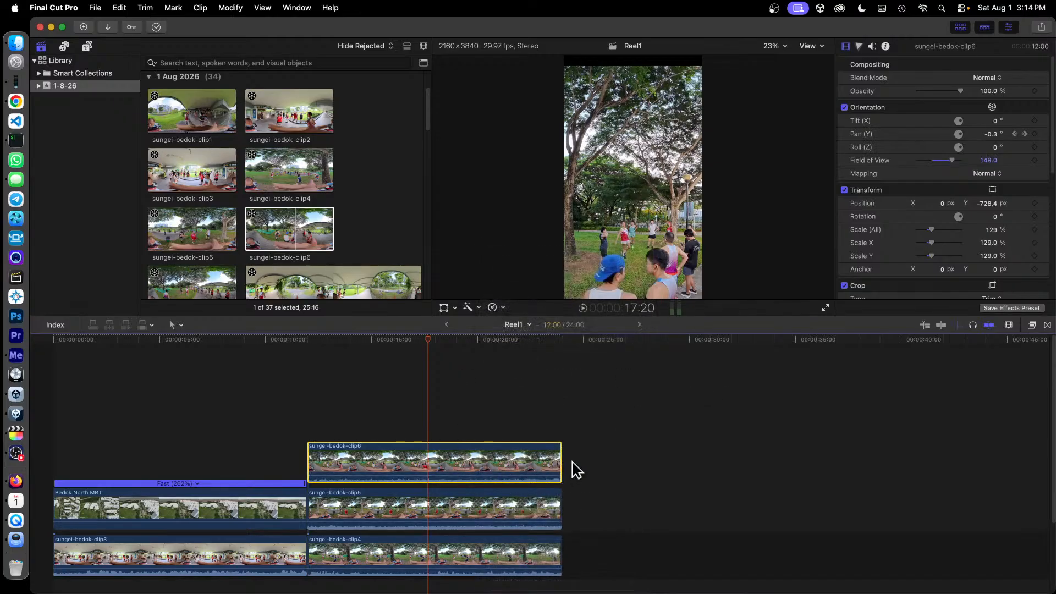
right_click(469, 457)
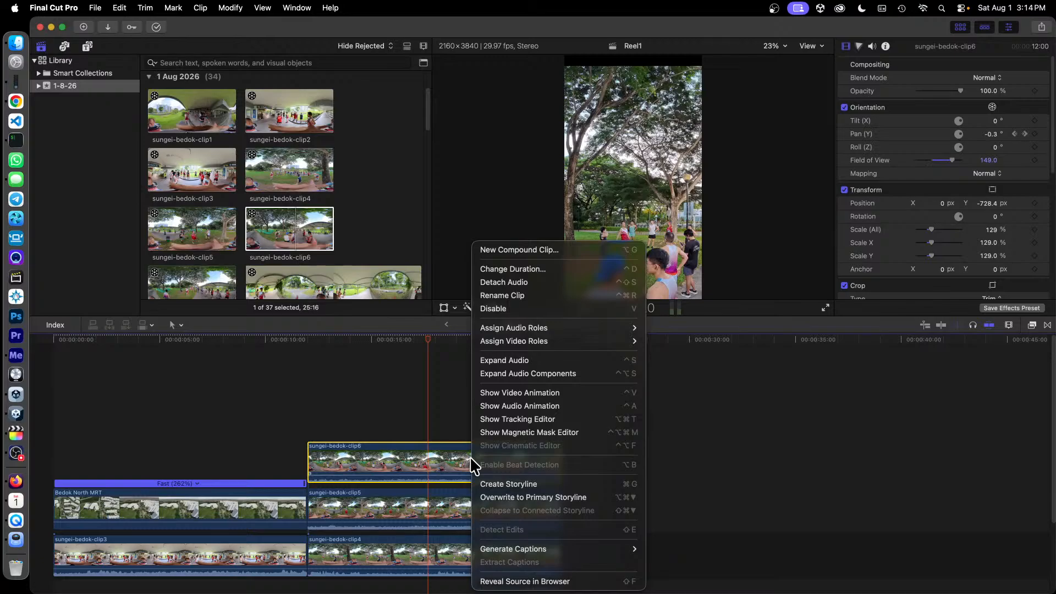
left_click(562, 252)
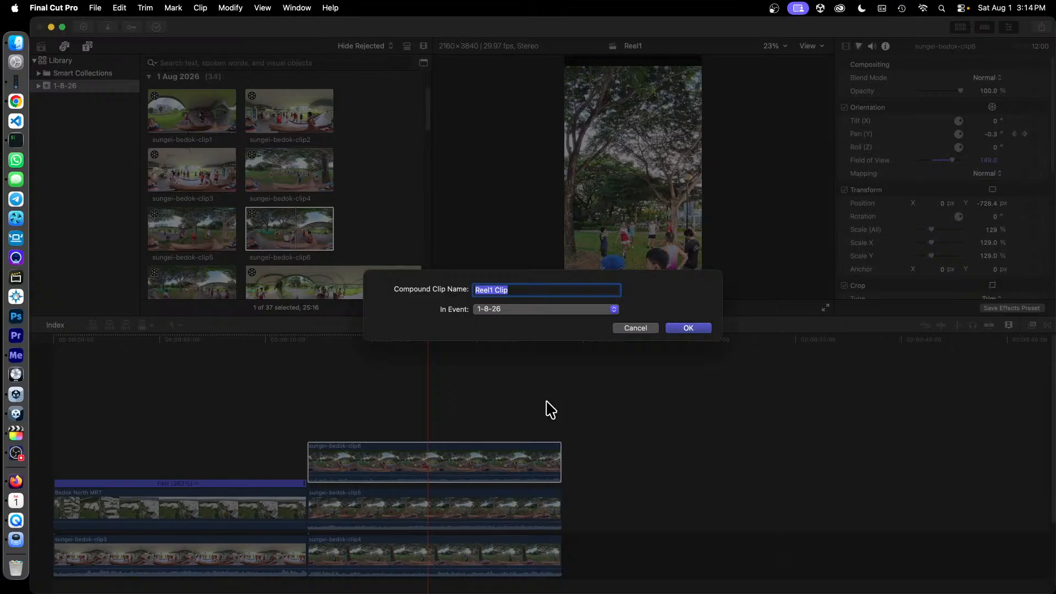
type("wam")
key("Return")
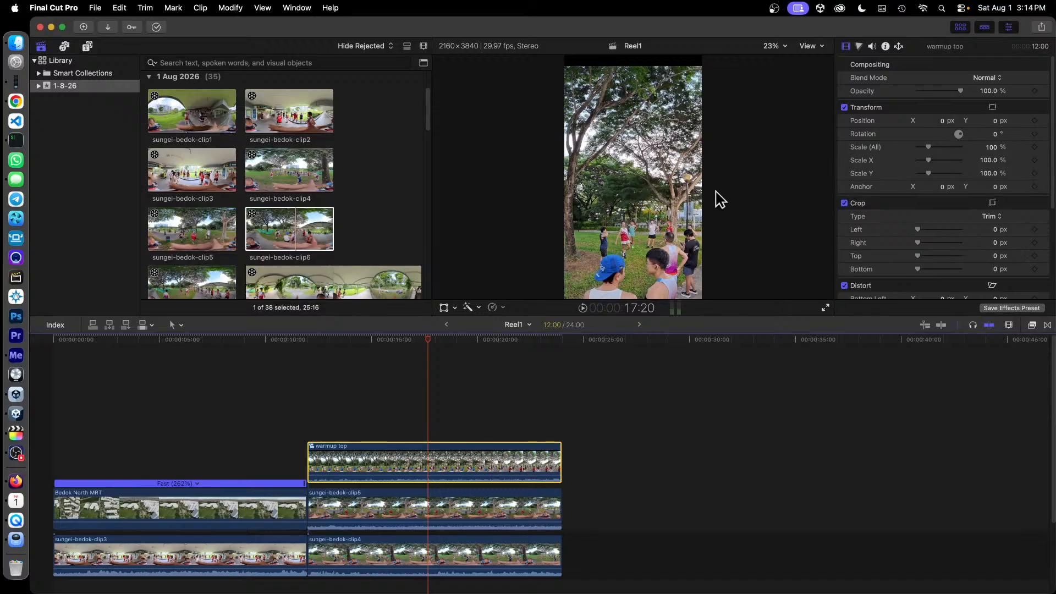
Open the warmup top compound clip to compare its inner clip's settings with the compound clip's own, and return to Reel1.
double_click(470, 462)
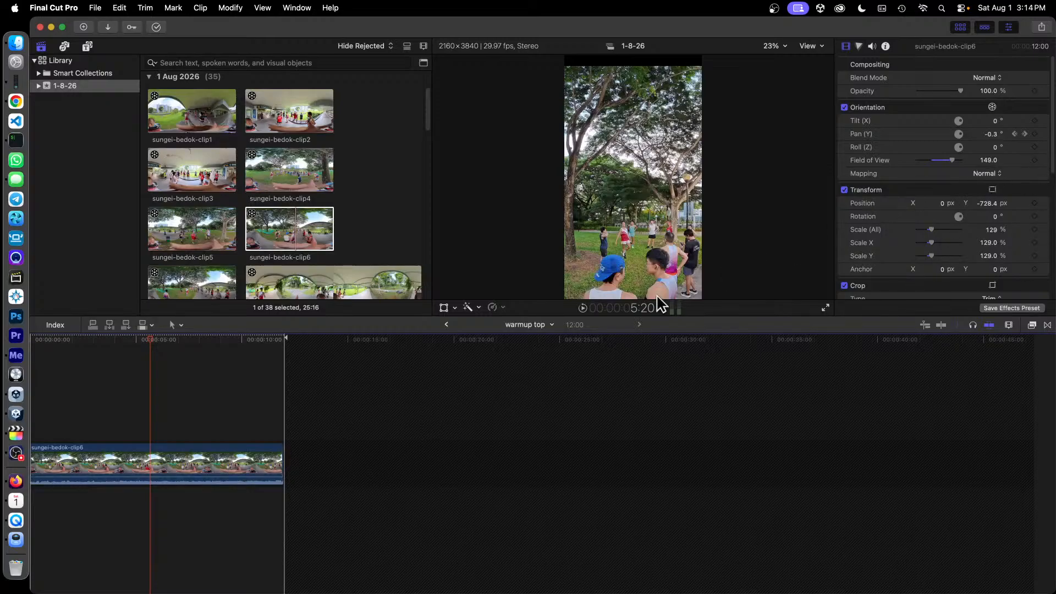
left_click(447, 325)
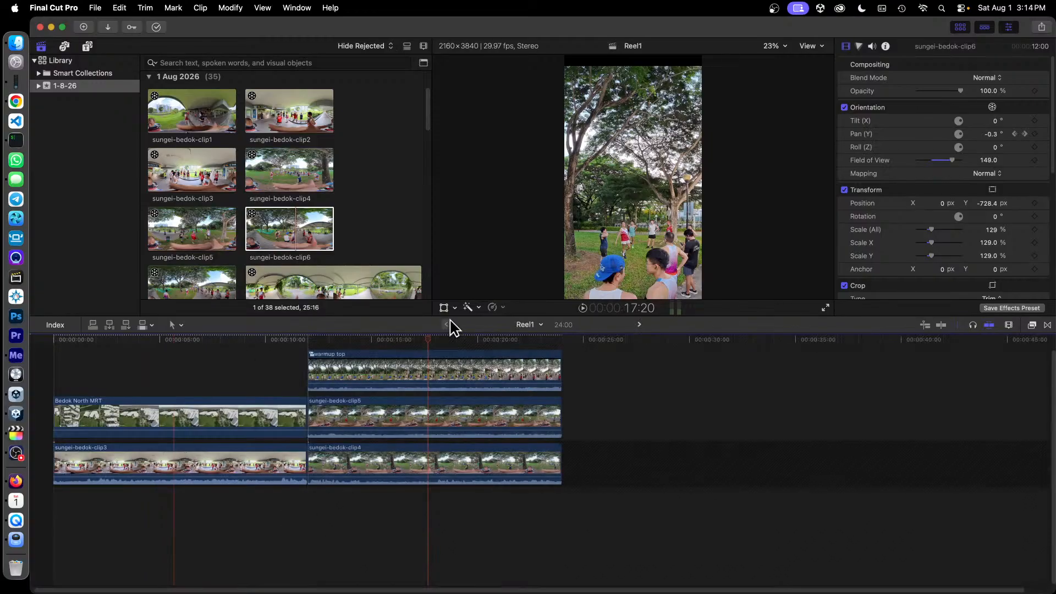
left_click(536, 370)
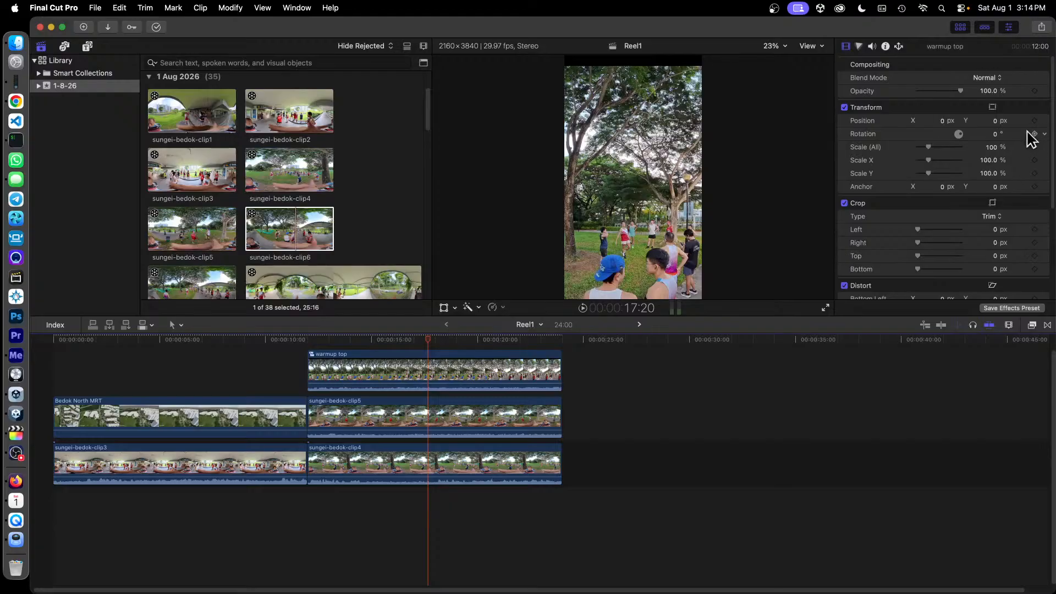
left_click(507, 371)
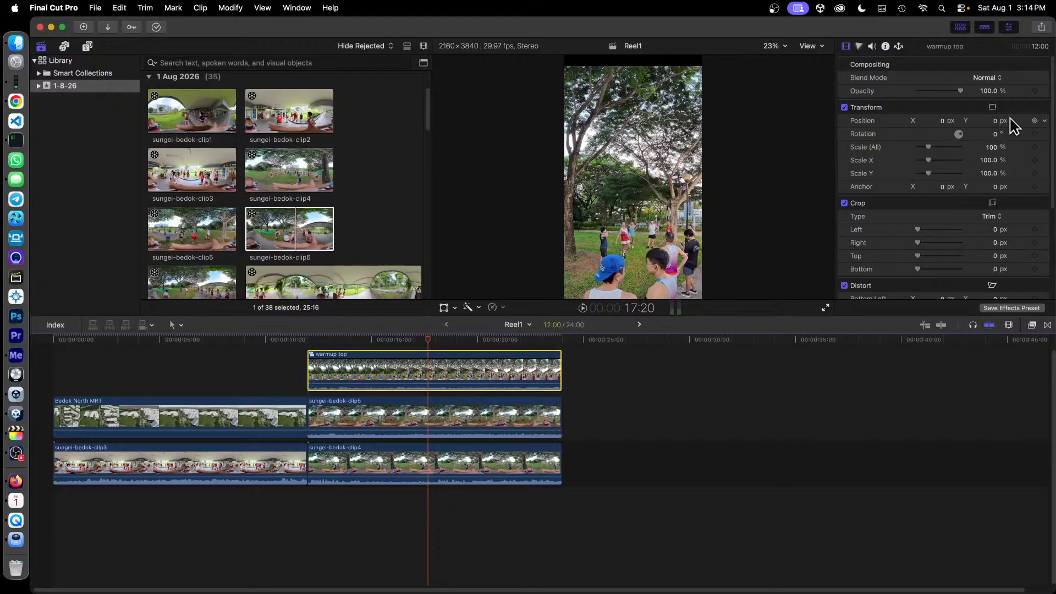
double_click(501, 373)
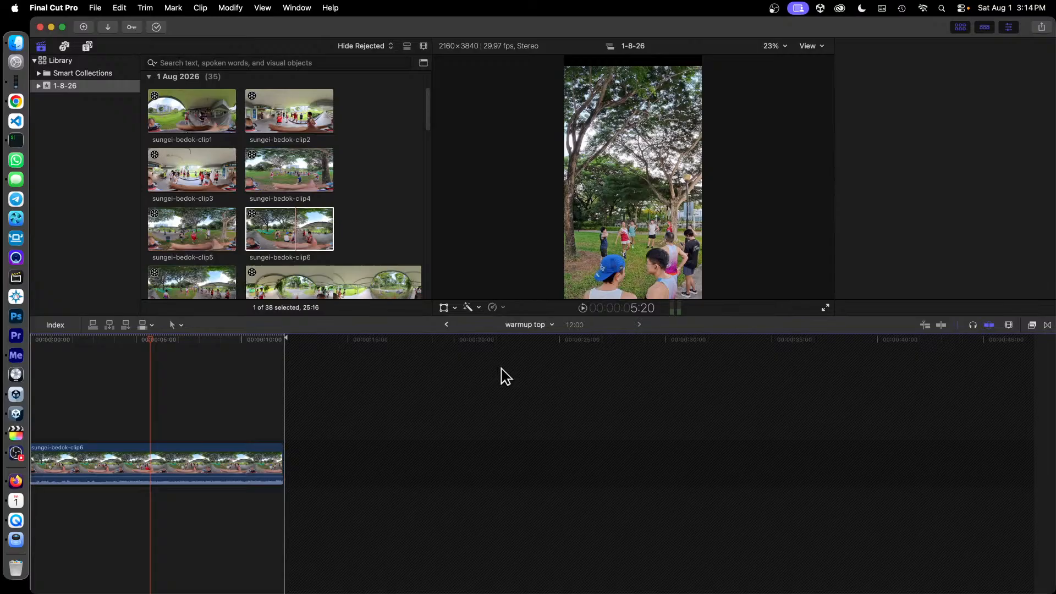
left_click(223, 475)
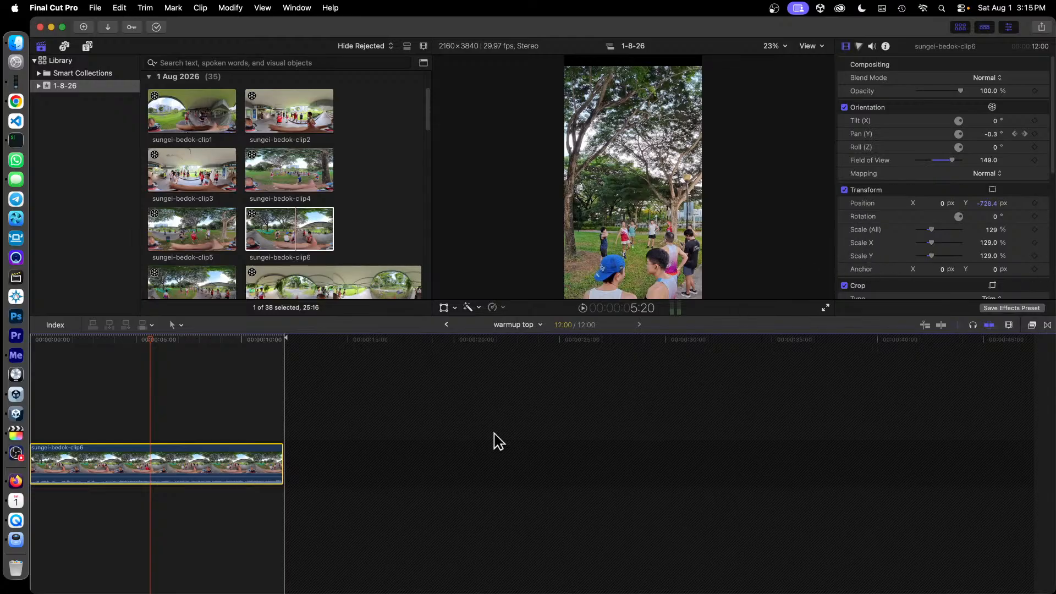
left_click(447, 325)
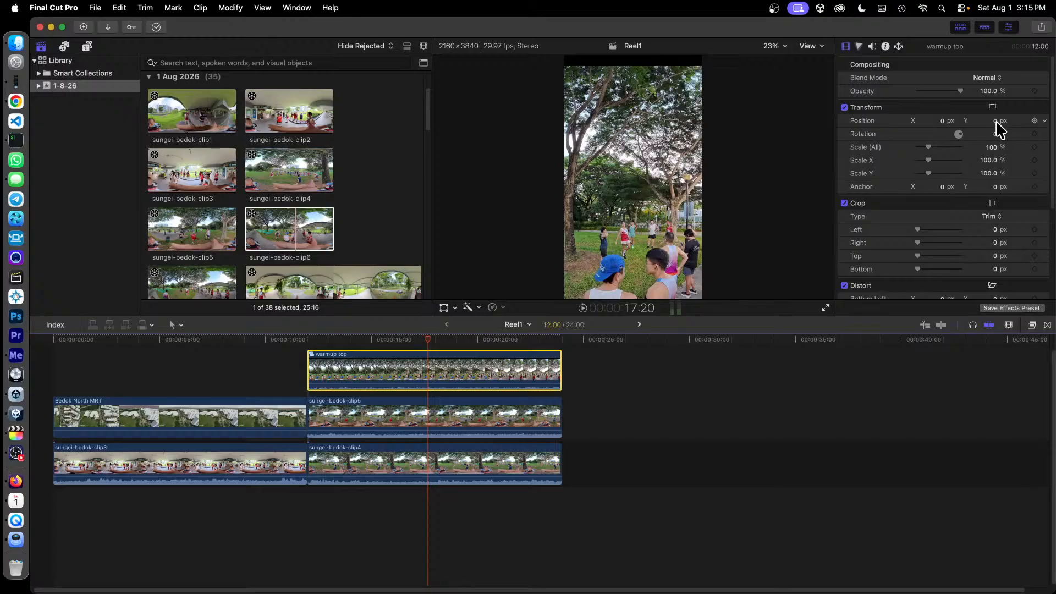
Move the warmup top compound clip upward in the frame by setting its Position Y to 544.8 px.
left_click_drag(997, 122, 997, 1)
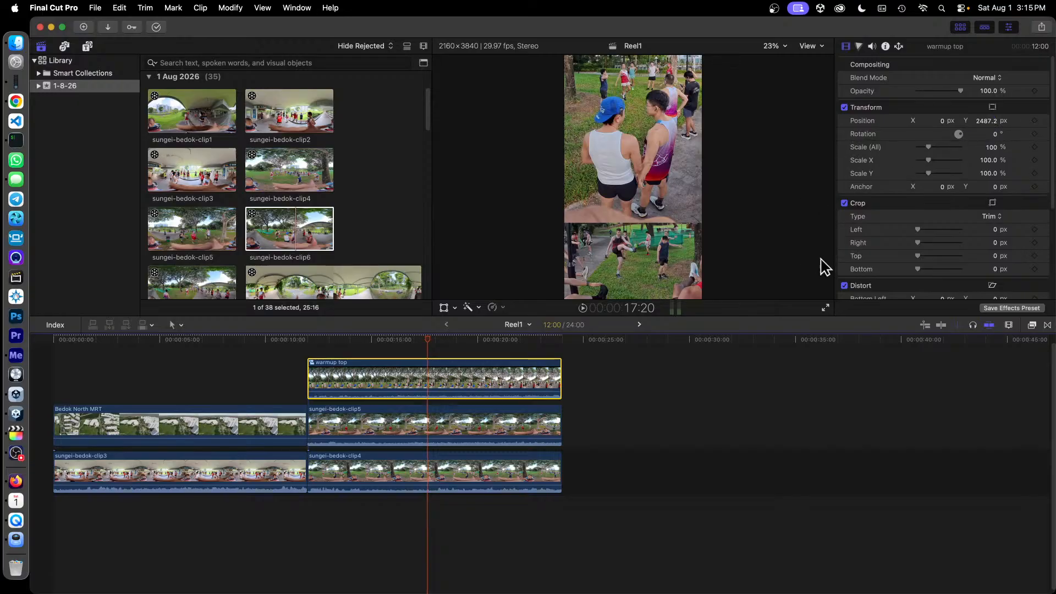
key("super+z")
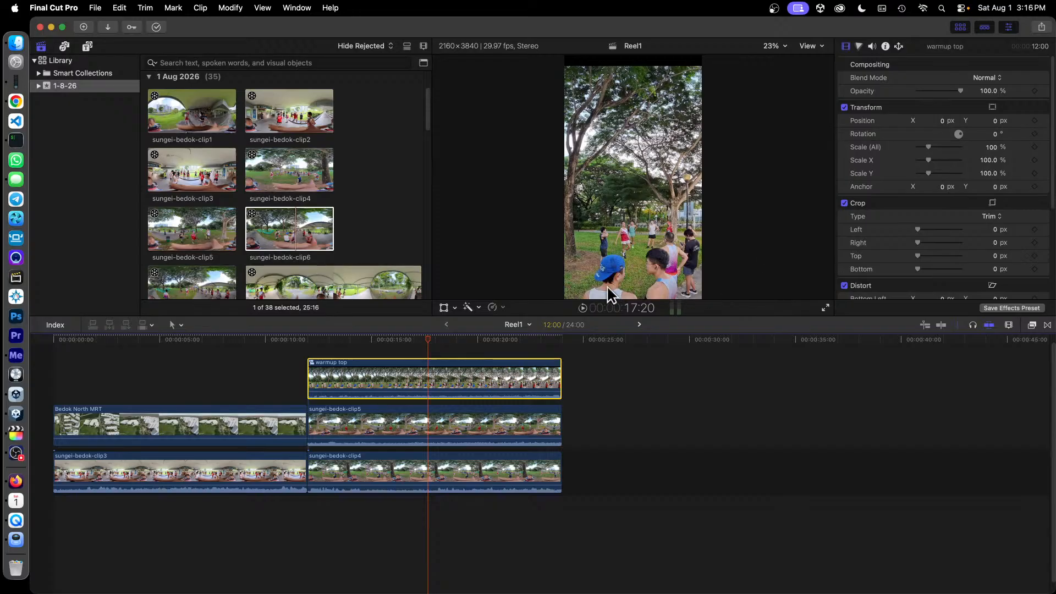
left_click(997, 122)
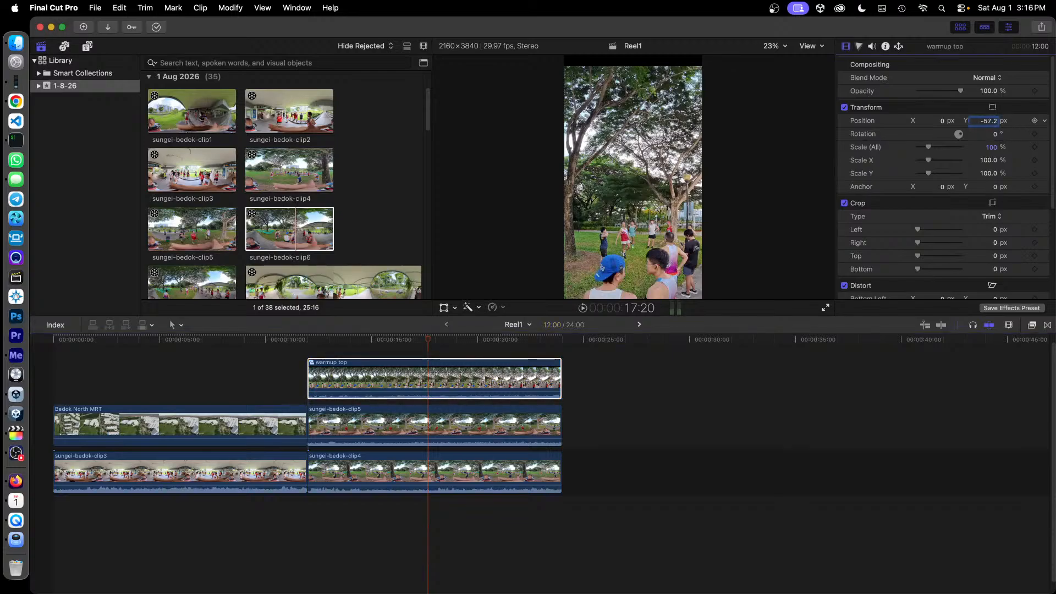
left_click_drag(991, 121, 990, 83)
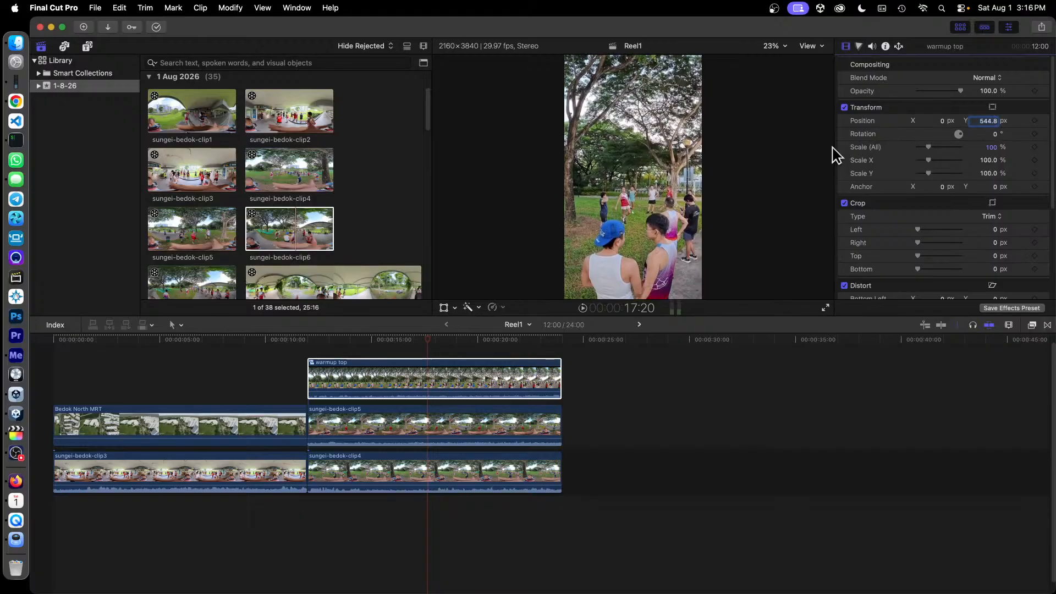
Move the warmup top compound clip farther up in the frame, to a Position Y of 2451.0 px.
left_click(444, 308)
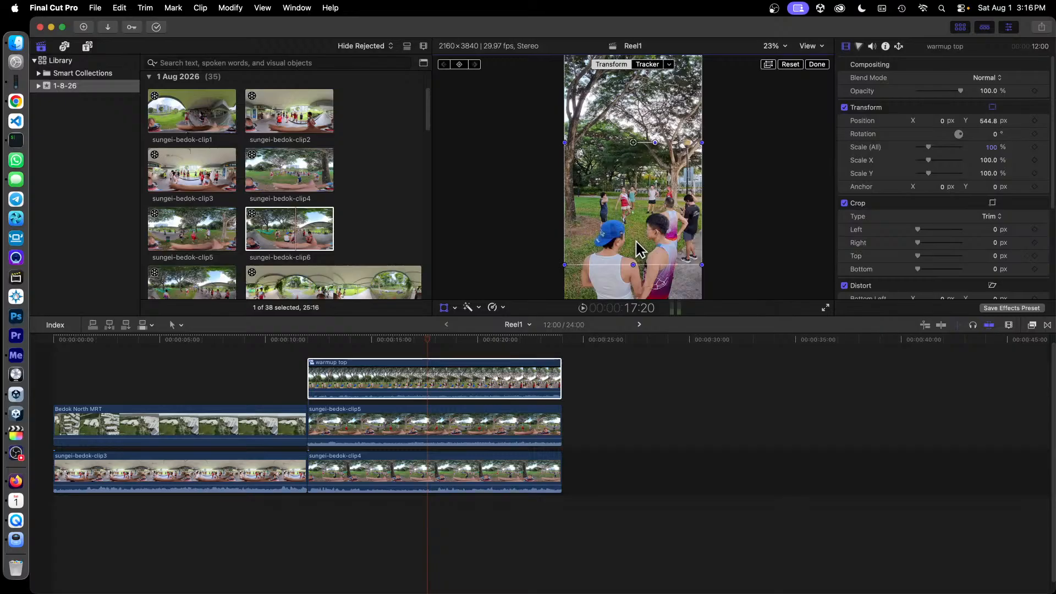
left_click(669, 64)
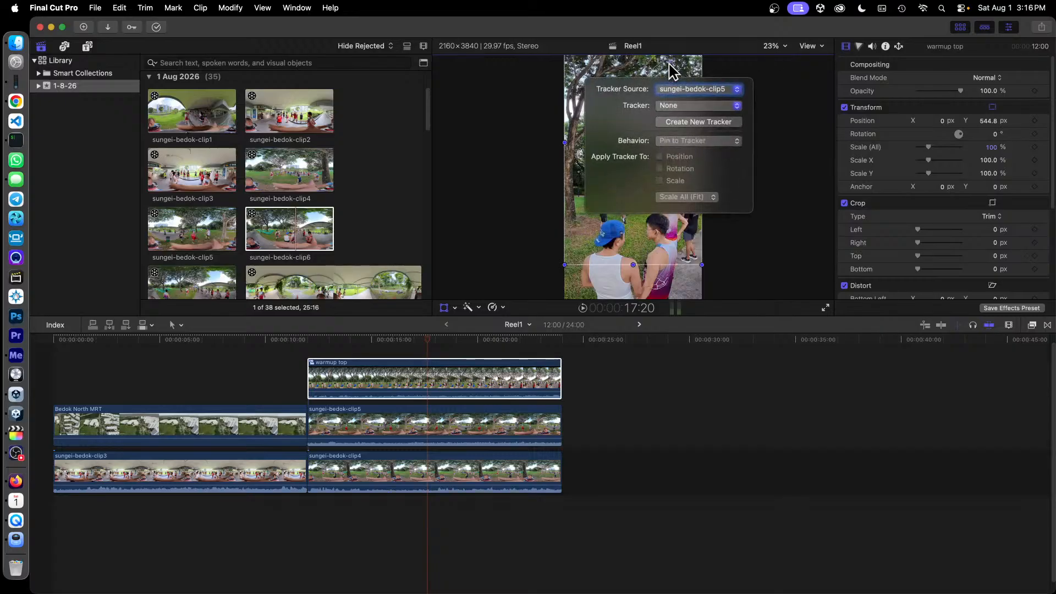
left_click(669, 65)
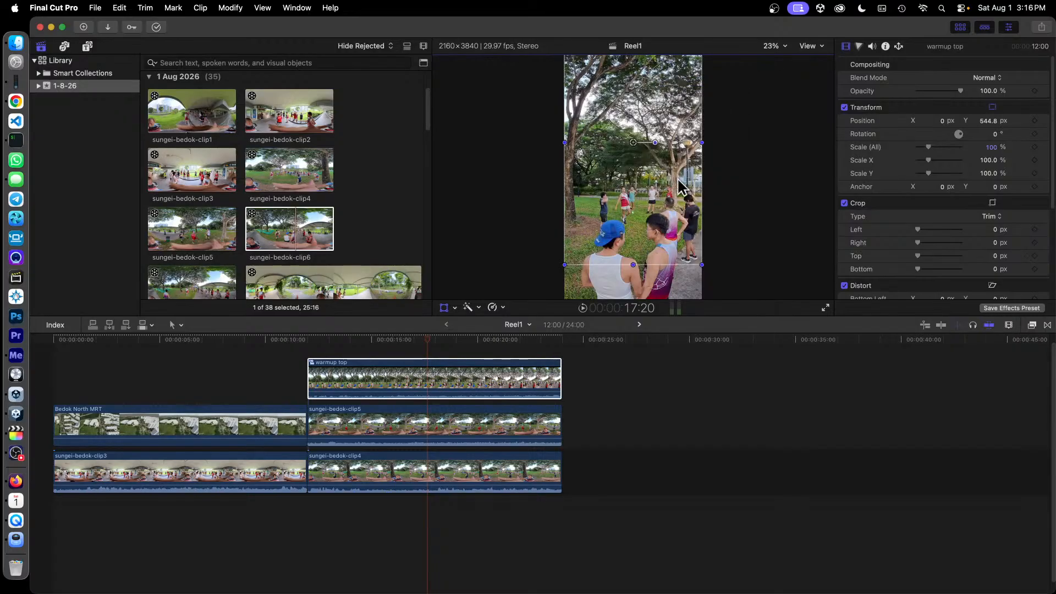
left_click_drag(656, 234, 658, 110)
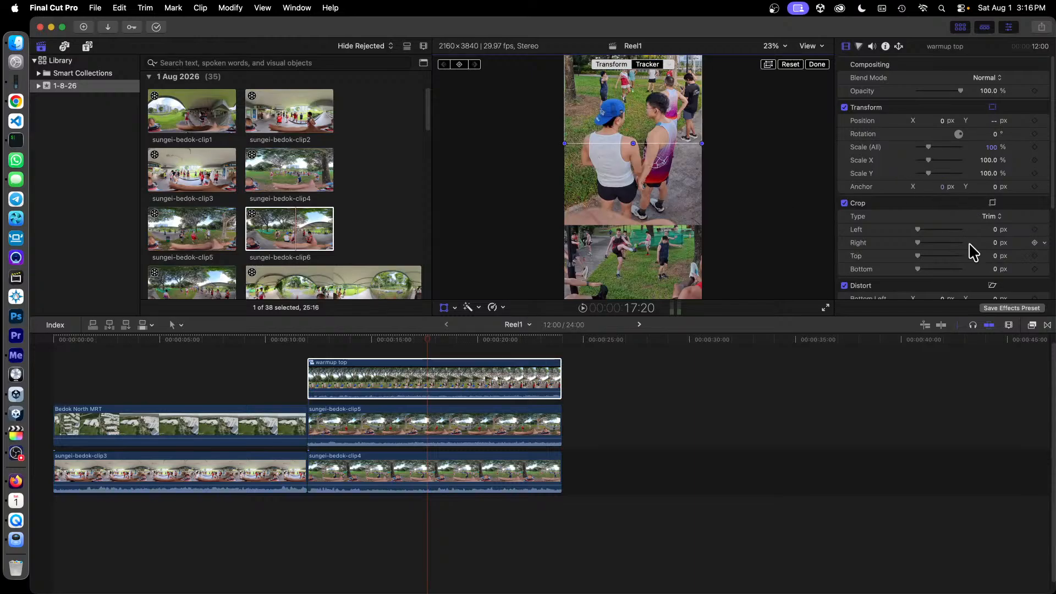
Trim the bottom of the warmup top clip by 6.8 px so its picture ends about one third down the frame.
left_click(455, 308)
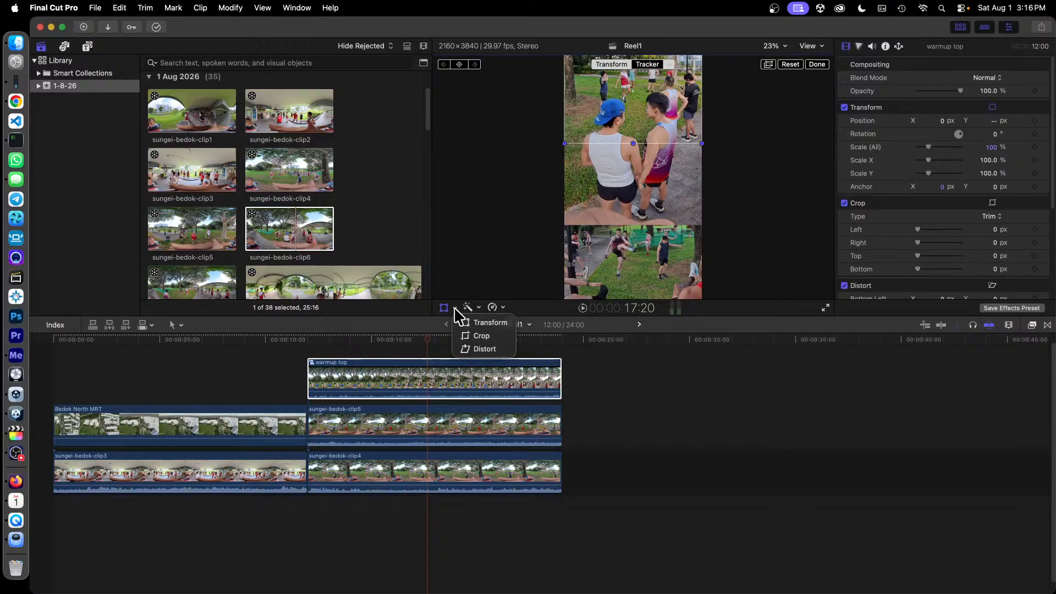
left_click(482, 337)
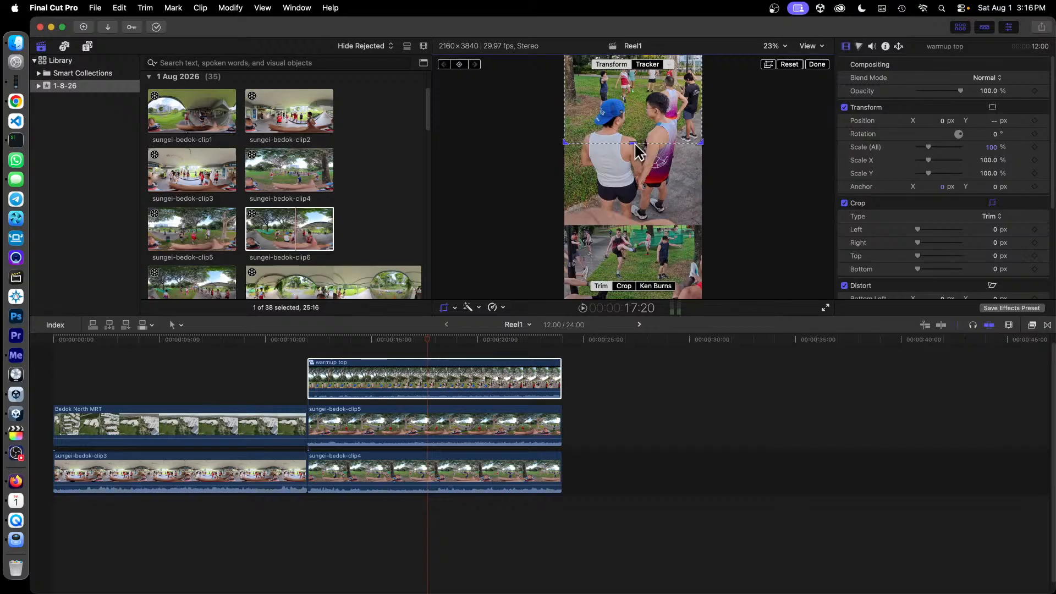
mouse_move(635, 142)
left_mouse_down()
mouse_move(635, 159)
mouse_move(636, 133)
mouse_move(640, 148)
left_mouse_up()
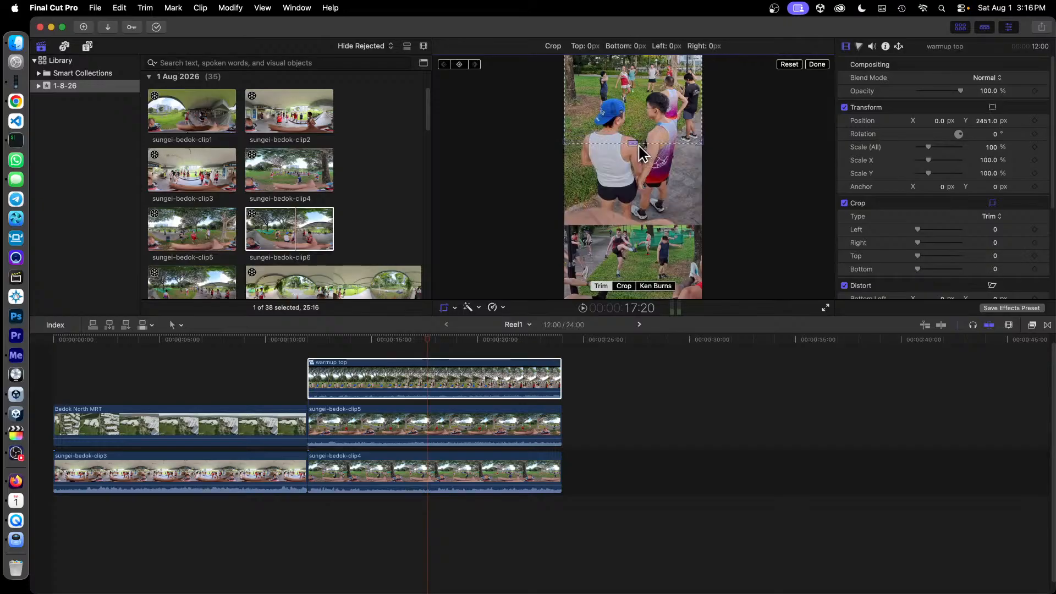
left_click_drag(639, 140, 638, 141)
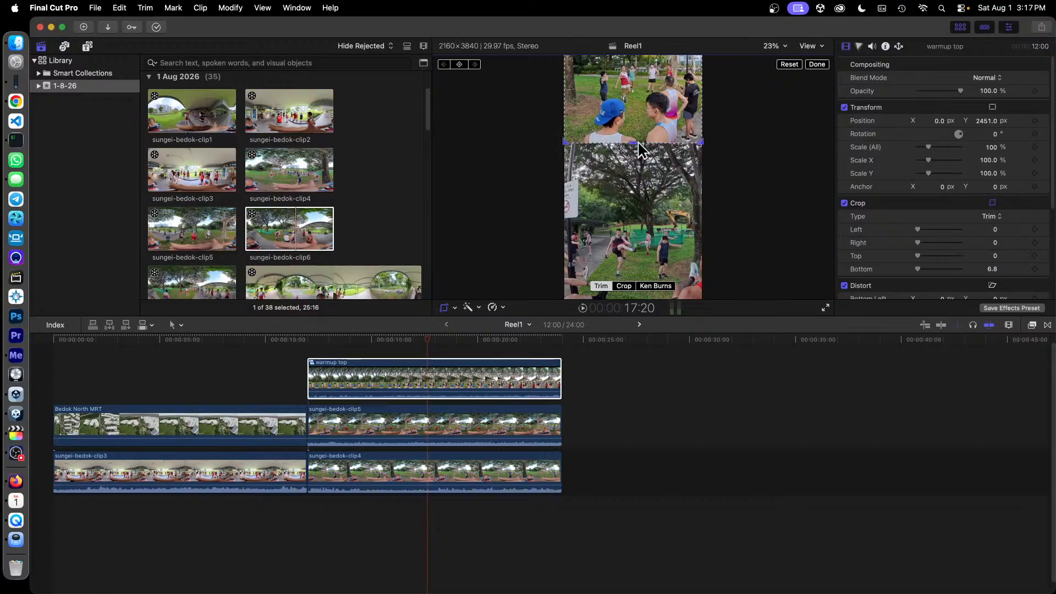
left_click(741, 178)
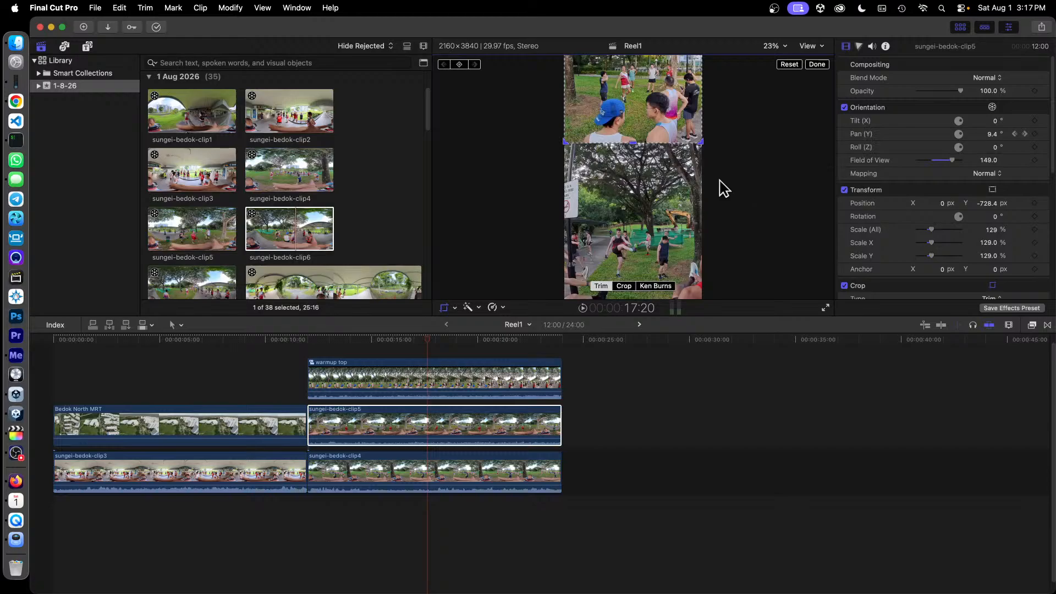
Move sungei-bedok-clip5 up in the frame to a Position Y of 610.3 px, beneath the warmup top picture.
left_click(468, 424)
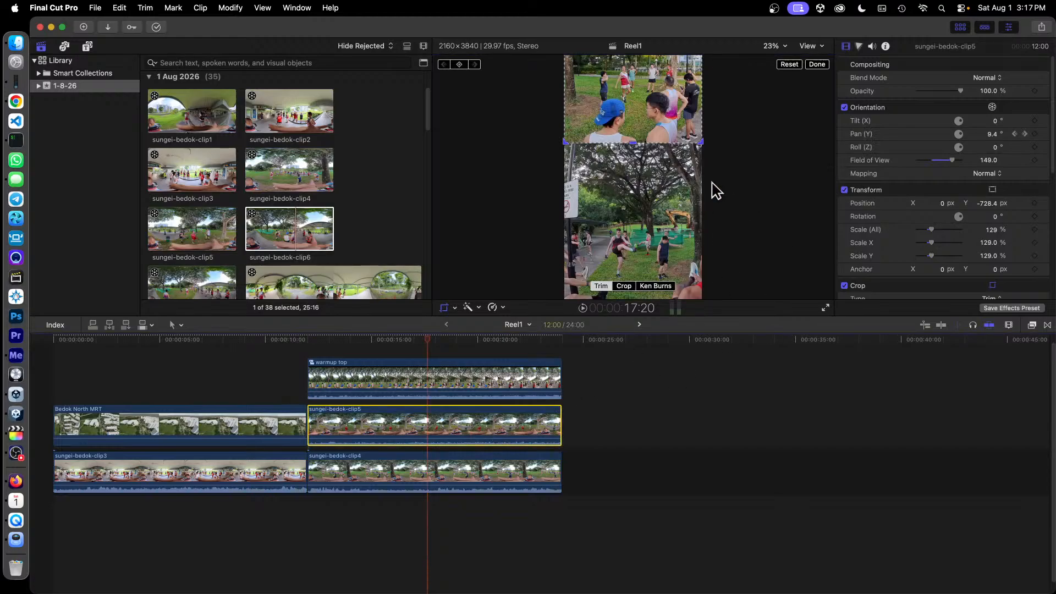
left_click(637, 256)
left_click(455, 308)
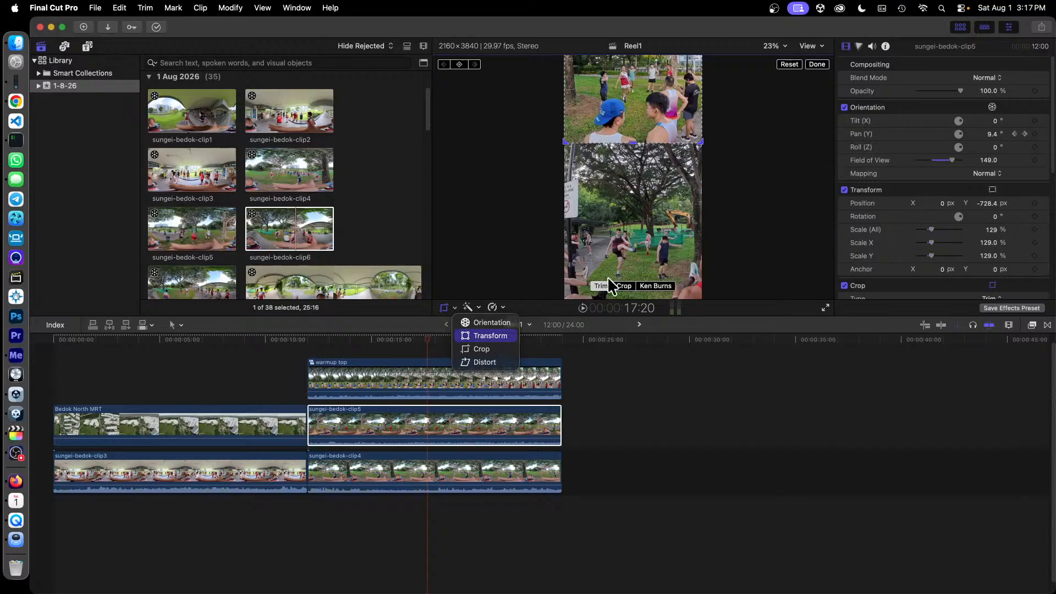
left_click(490, 336)
left_click_drag(641, 256, 646, 174)
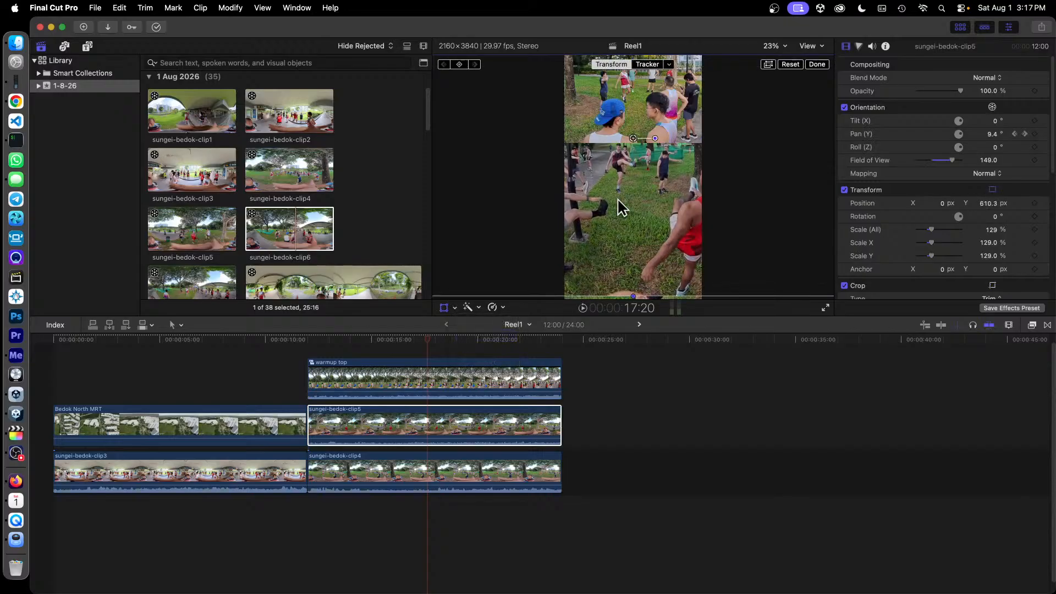
Trim the bottom of sungei-bedok-clip5 so its picture ends about two thirds down the frame, above sungei-bedok-clip4.
left_click(456, 307)
left_click(483, 347)
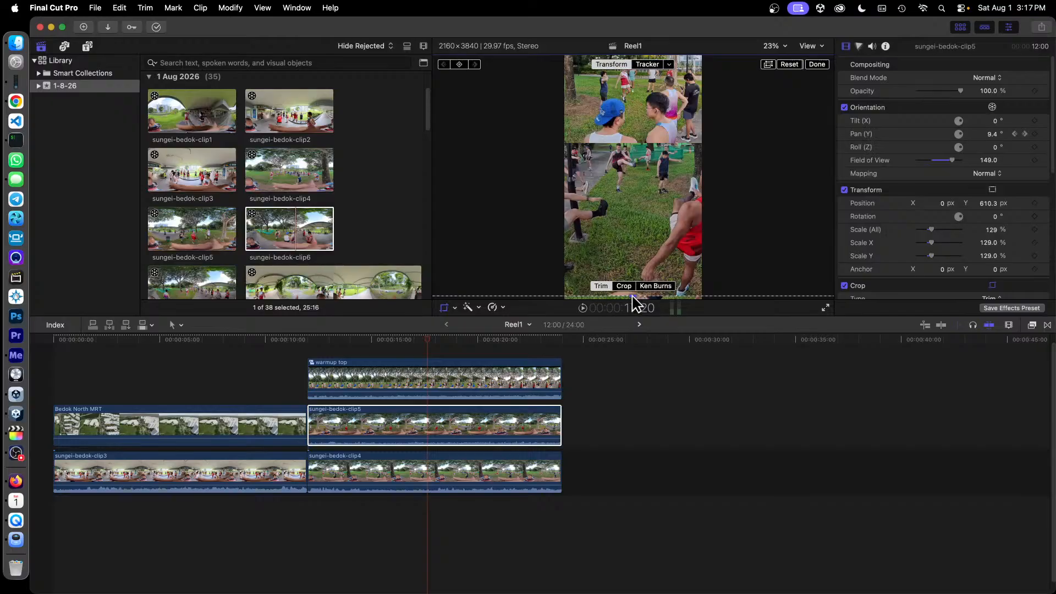
mouse_move(633, 296)
left_mouse_down()
mouse_move(635, 272)
mouse_move(636, 281)
left_mouse_up()
key("super+z")
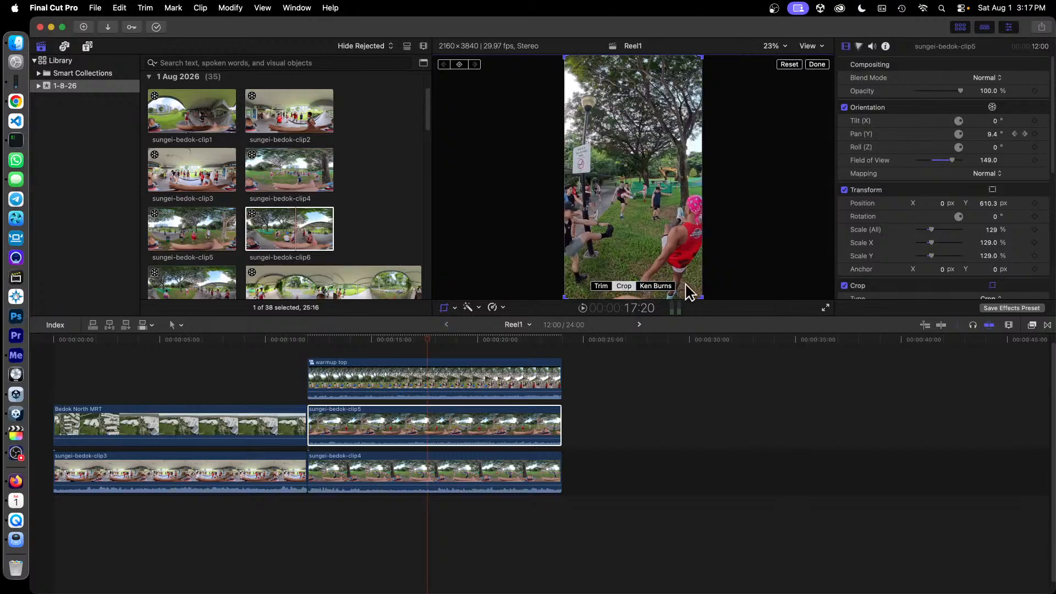
key("super+z")
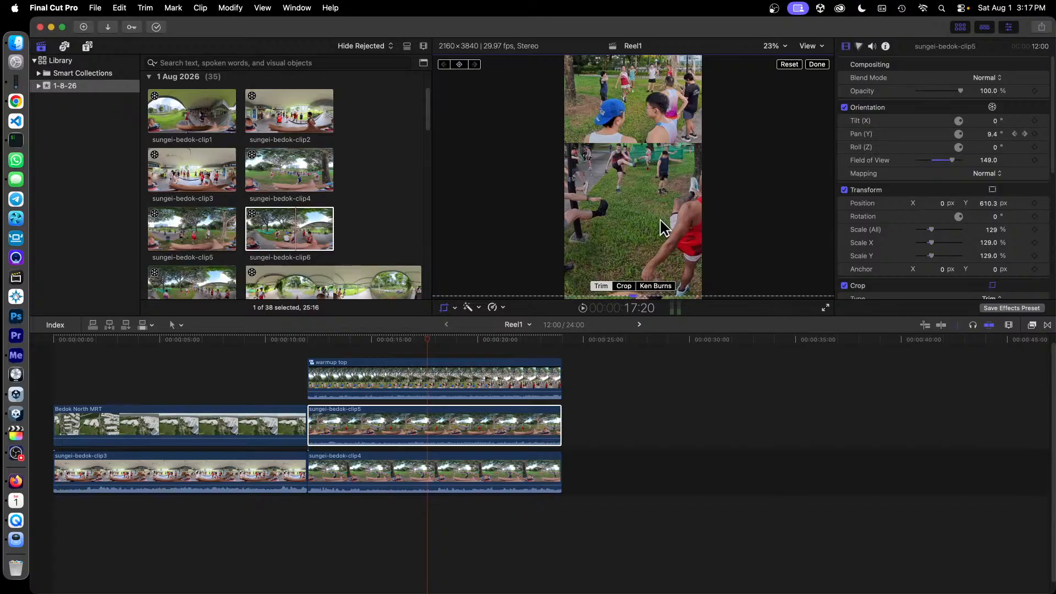
left_click_drag(634, 296, 637, 282)
left_click_drag(632, 296, 635, 216)
left_click(769, 246)
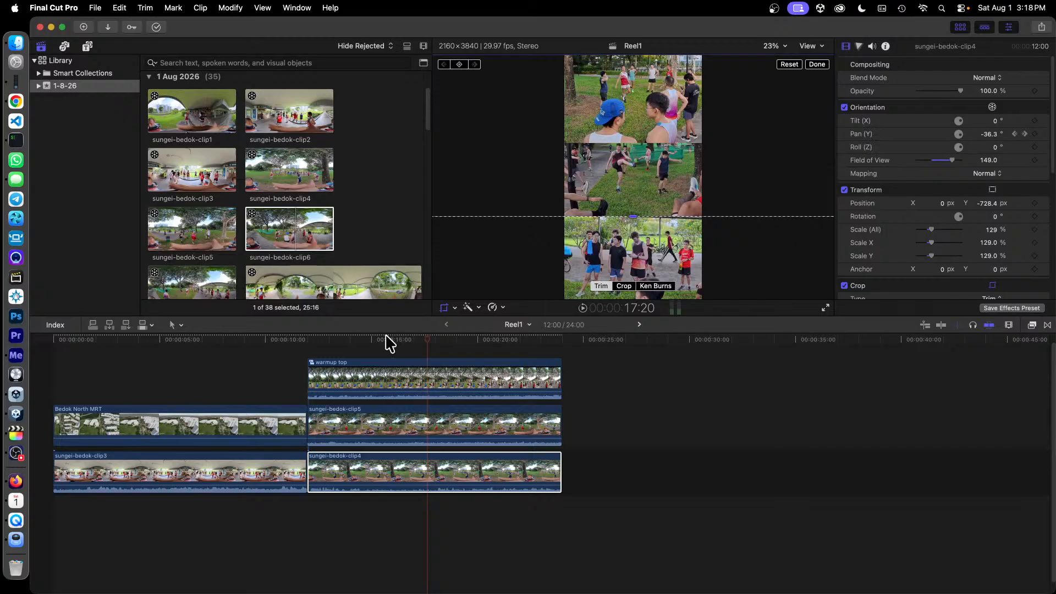
Shift sungei-bedok-clip5 slightly down in the frame to a Position Y of 524.0 px.
left_click(311, 342)
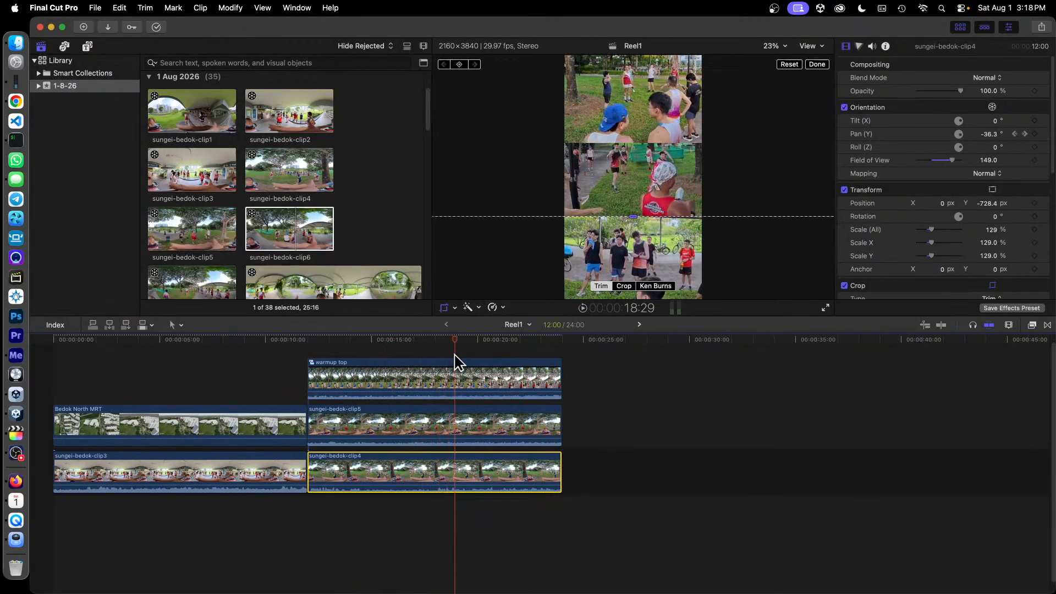
left_click(648, 180)
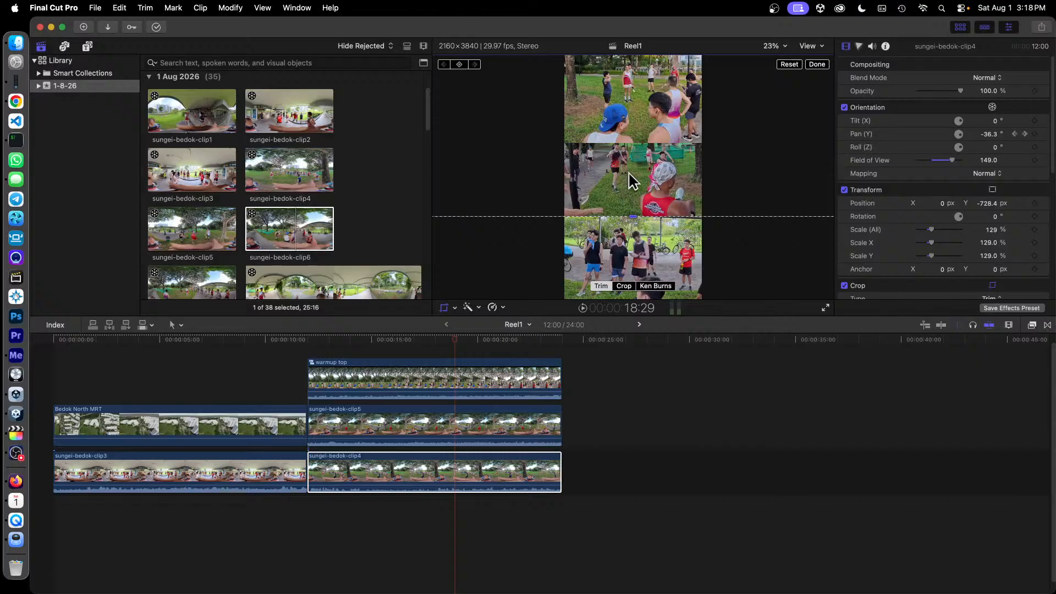
left_click(455, 309)
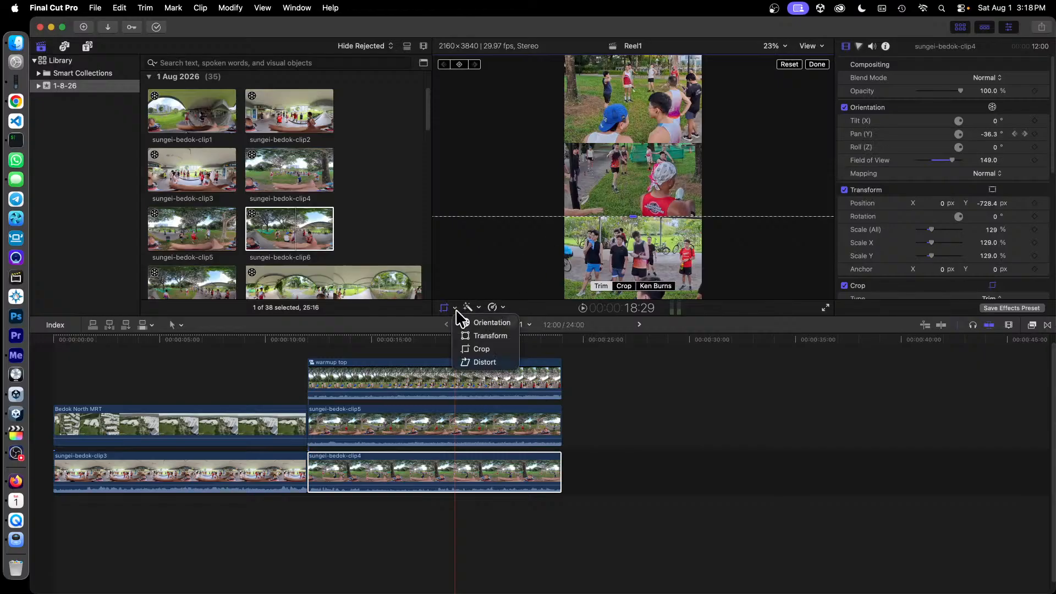
left_click(473, 336)
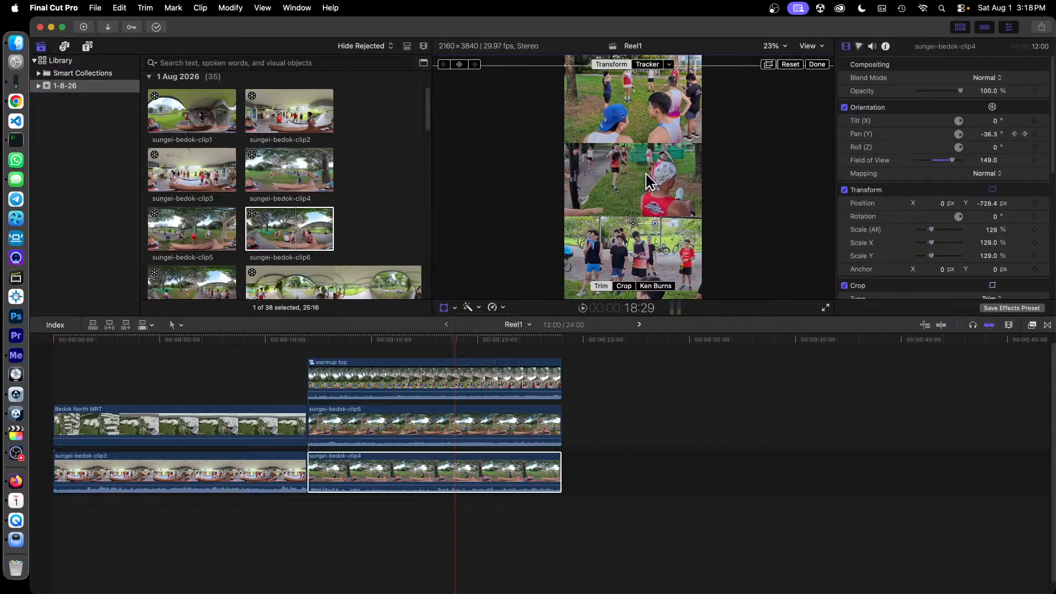
left_click_drag(647, 172, 648, 175)
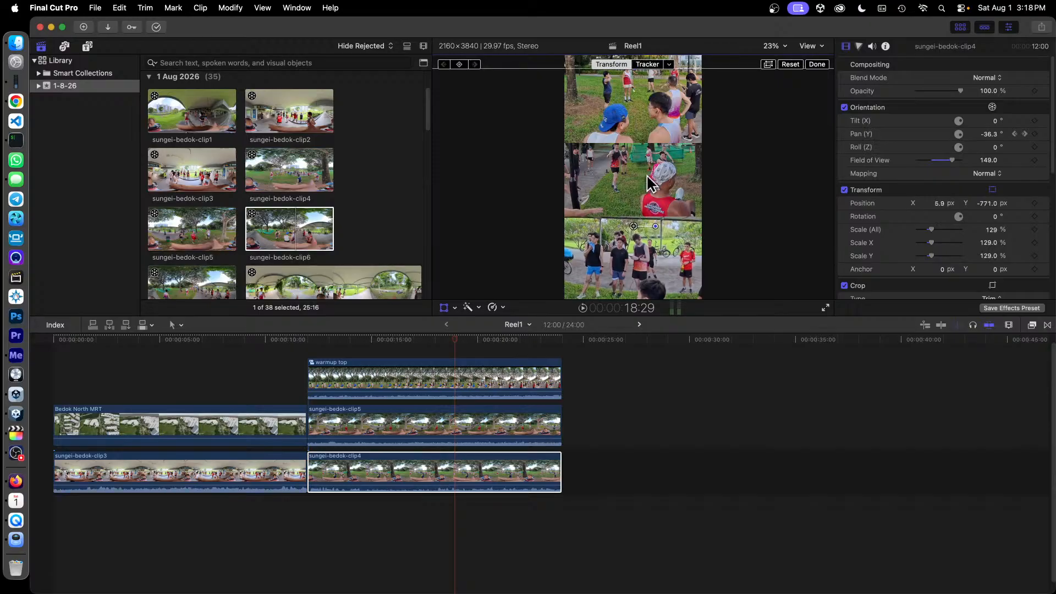
key("super+z")
left_click(528, 423)
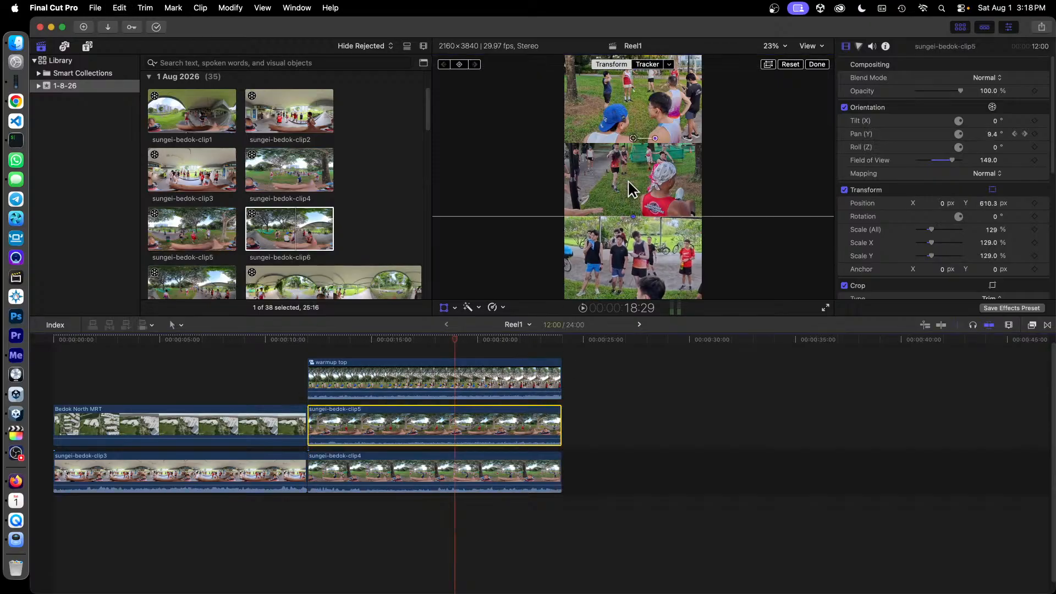
left_click_drag(639, 179, 639, 186)
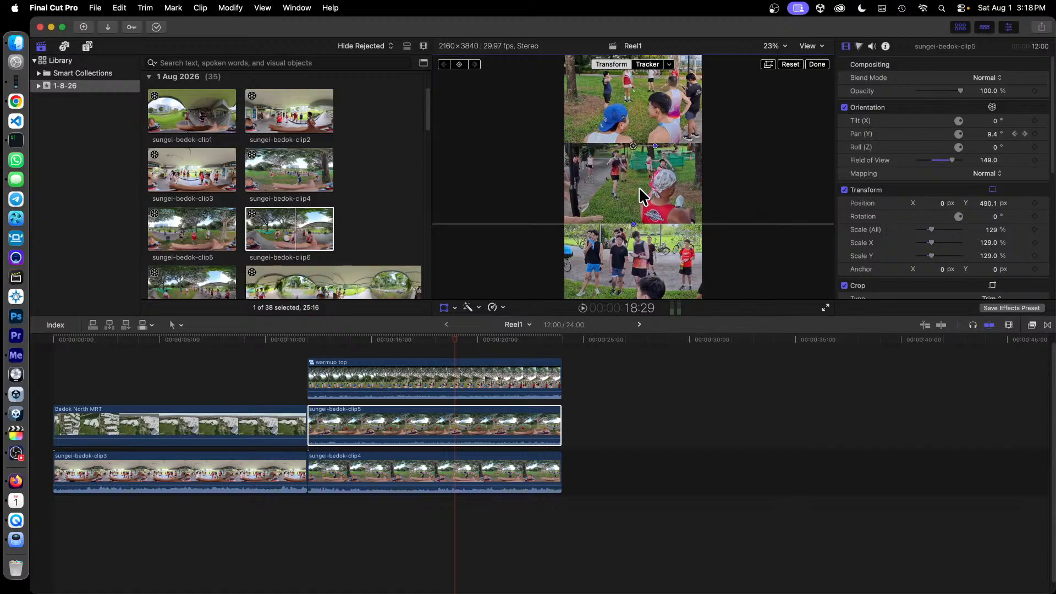
key("super+Down")
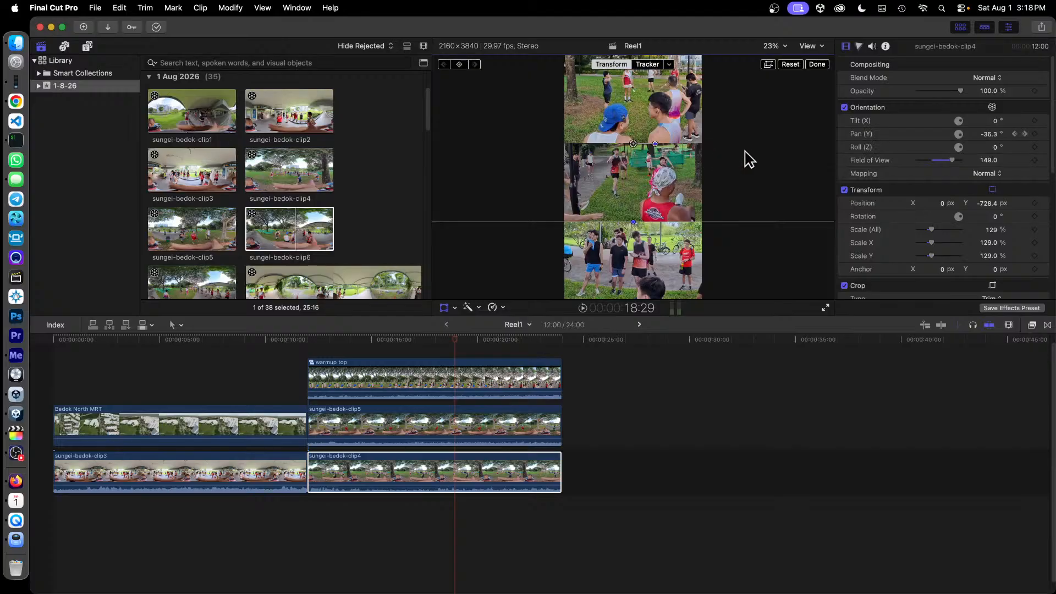
Stagger the clip entrances by trimming the start of sungei-bedok-clip5 to 12:23 and the start of warmup top to 13:15.
mouse_move(321, 341)
left_mouse_down()
mouse_move(308, 345)
mouse_move(546, 355)
mouse_move(330, 358)
left_mouse_up()
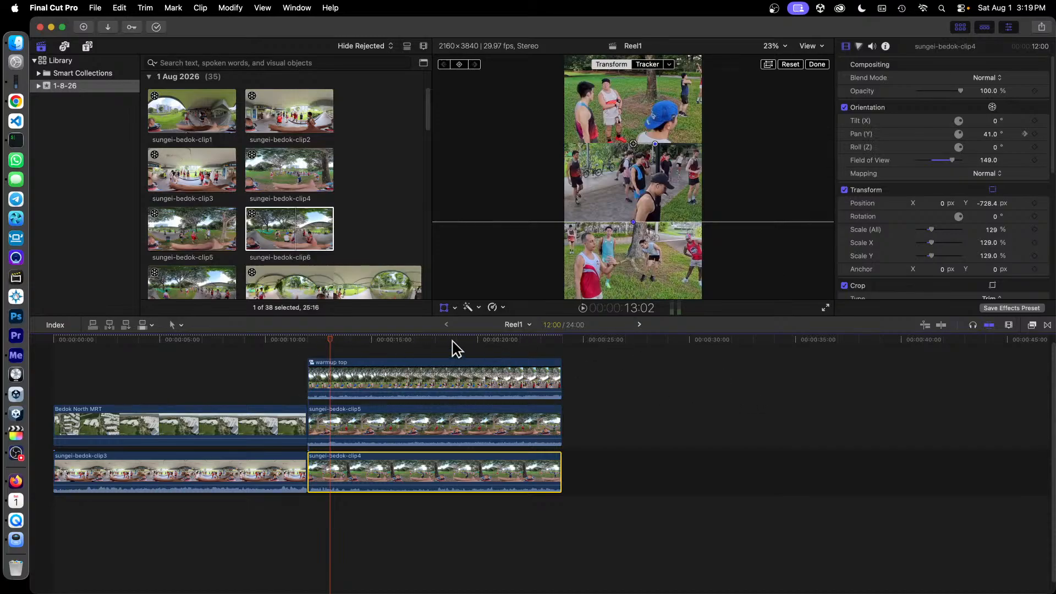
left_click_drag(330, 347, 314, 352)
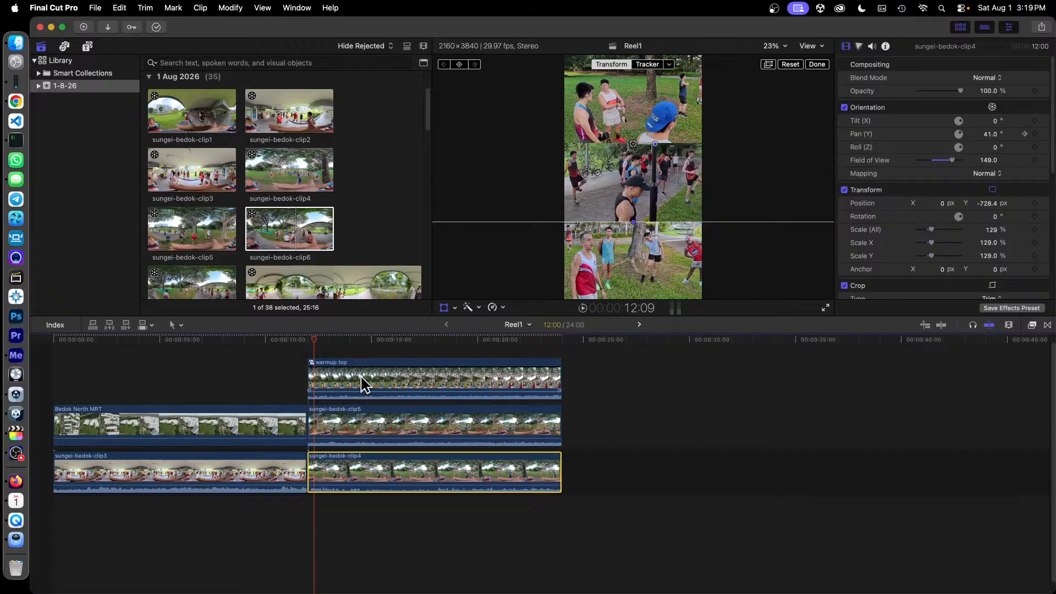
left_click(351, 413)
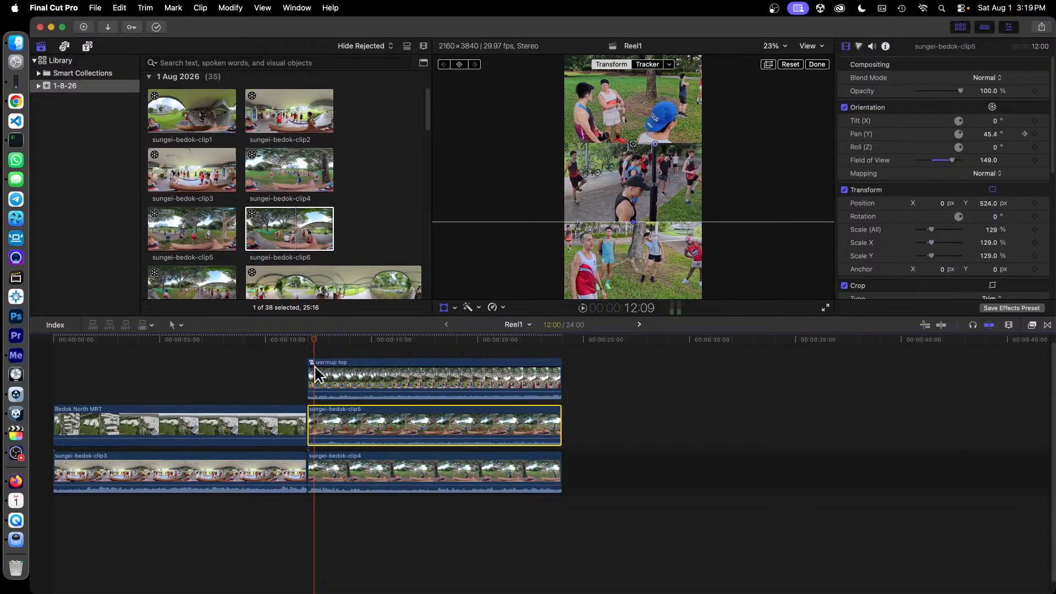
left_click_drag(308, 426, 316, 426)
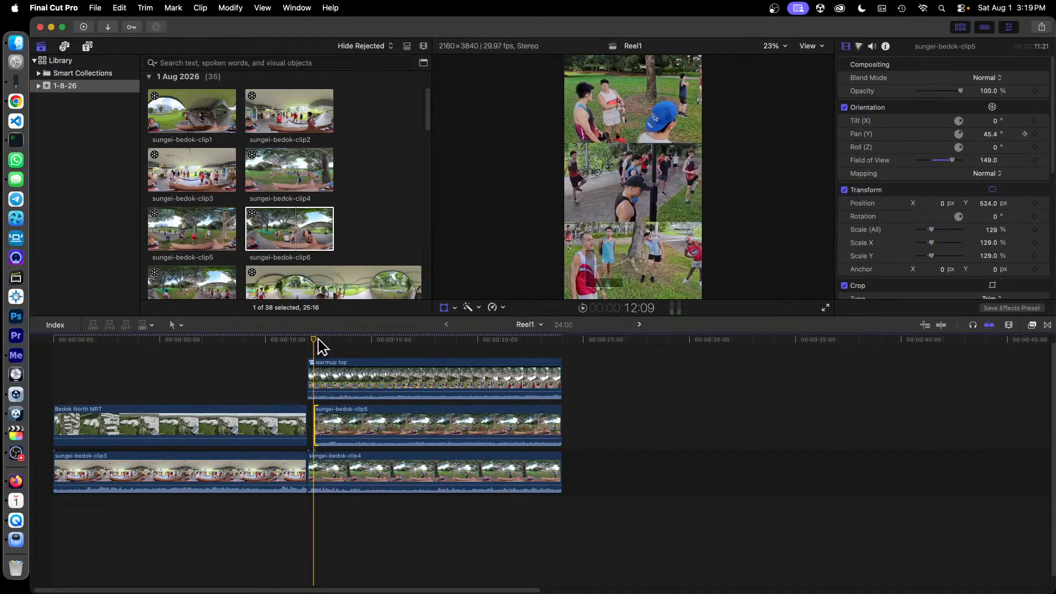
left_click_drag(312, 383, 323, 384)
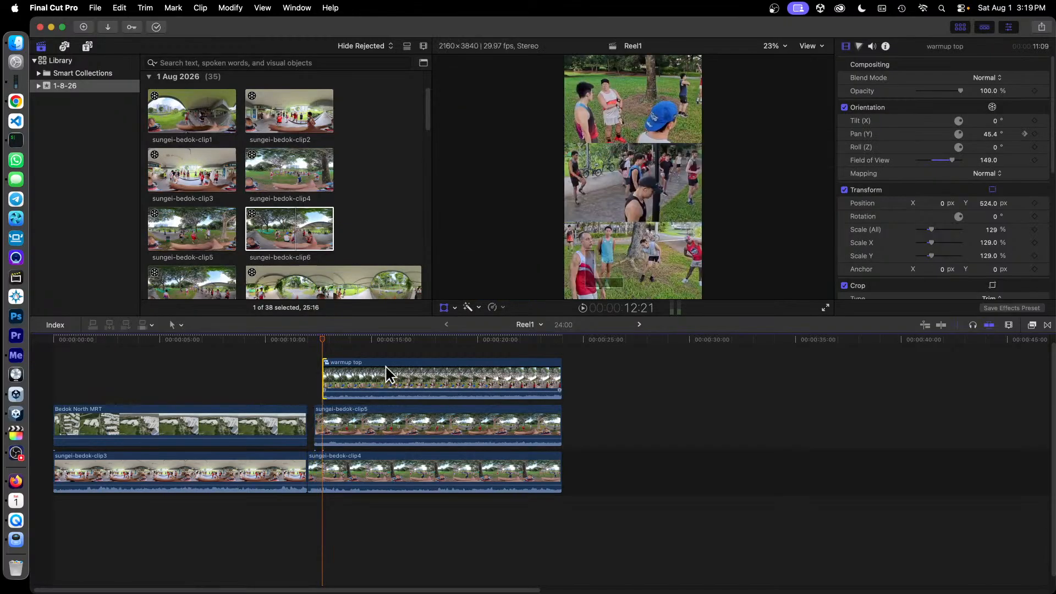
mouse_move(308, 342)
left_mouse_down()
mouse_move(300, 340)
mouse_move(318, 342)
left_mouse_up()
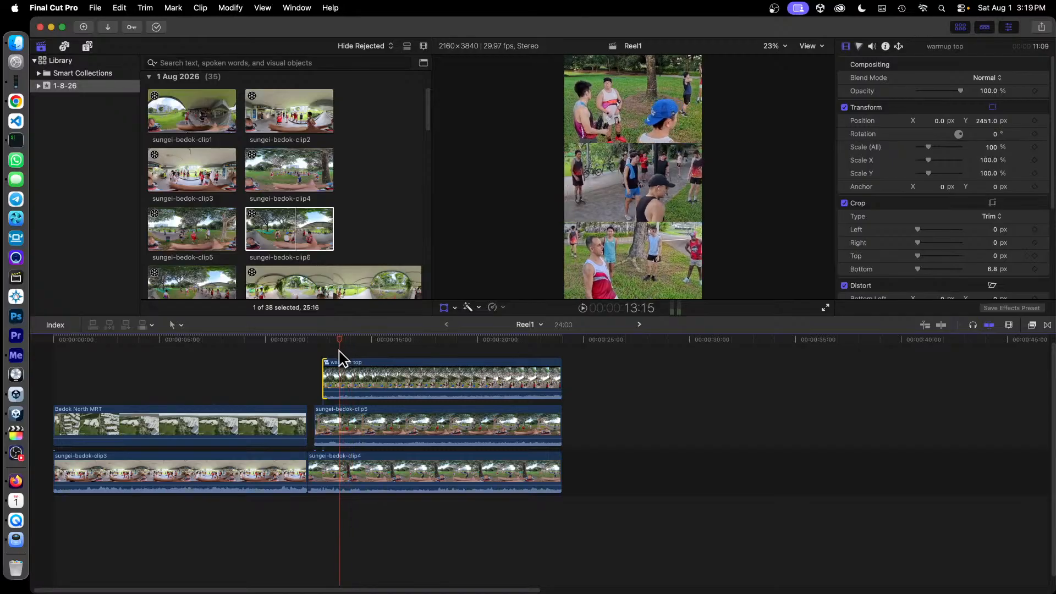
left_click_drag(325, 380, 341, 381)
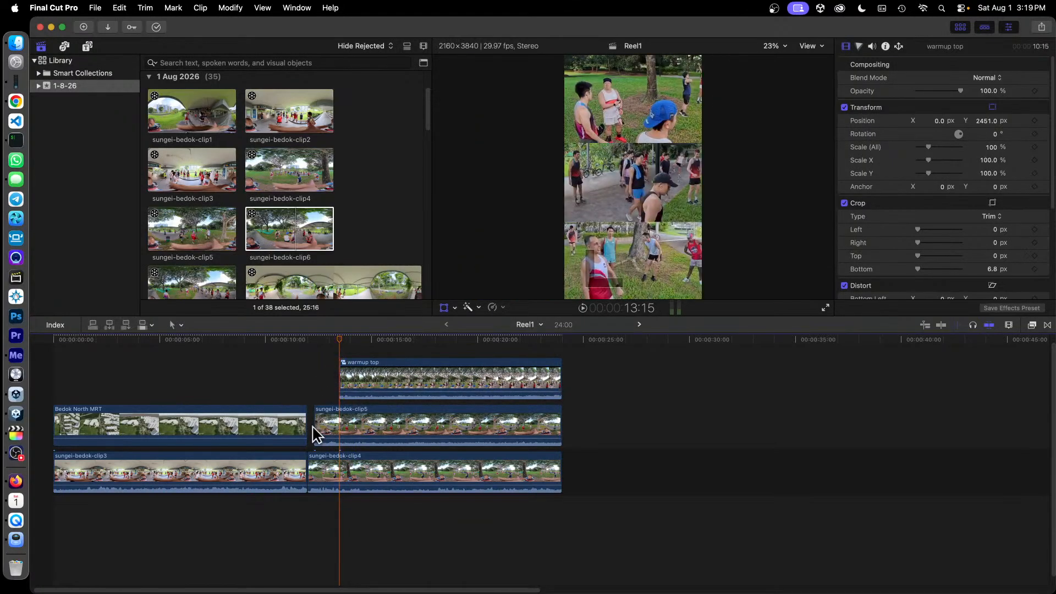
left_click_drag(315, 430, 325, 428)
Scrub and play Reel1 from 12:00 to check the staggered clip entrances, and show the available video effects.
left_click(306, 341)
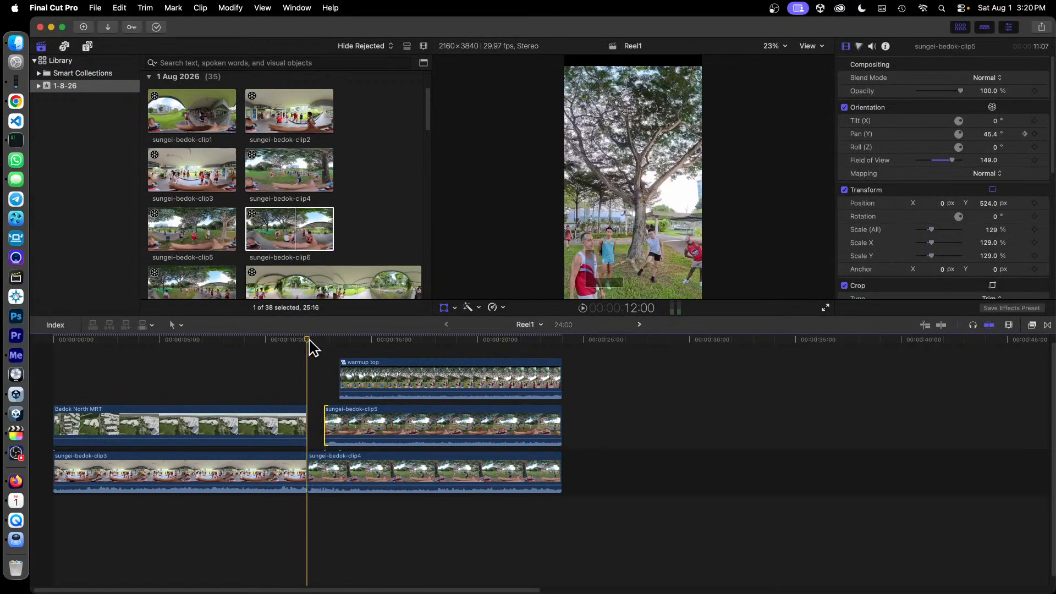
left_click_drag(309, 340, 326, 341)
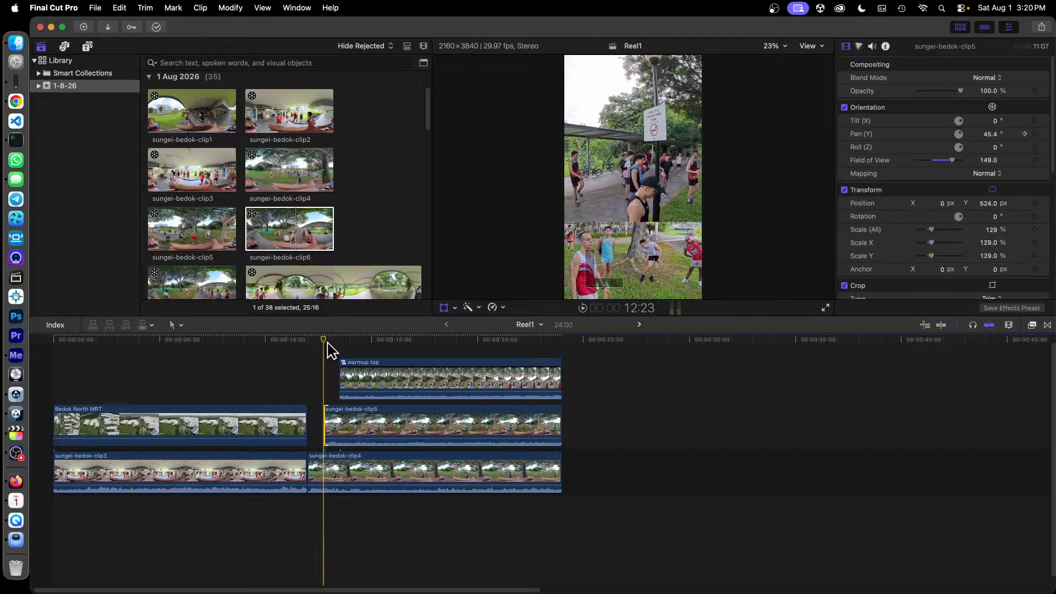
key("space")
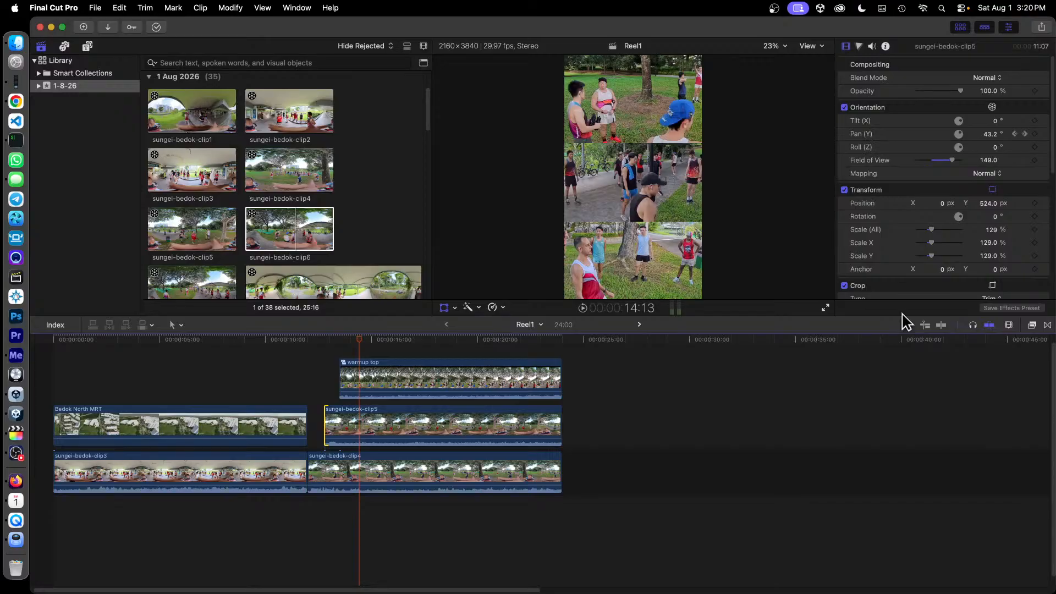
left_click(1032, 326)
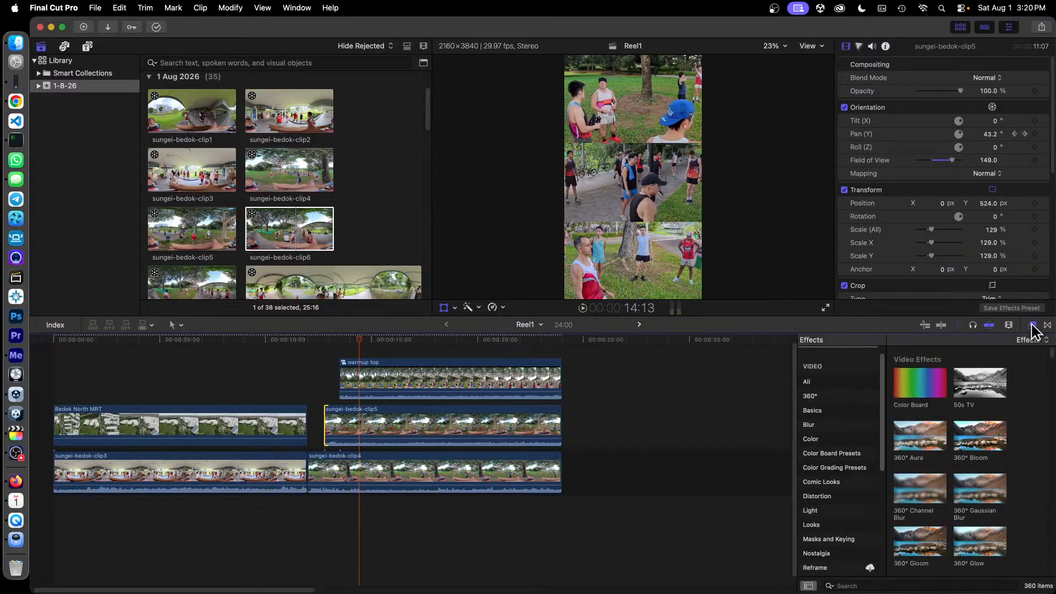
Search the effects for "drop" and apply Drop Shadow to the warmup top clip in the timeline.
left_click(857, 586)
type("drop")
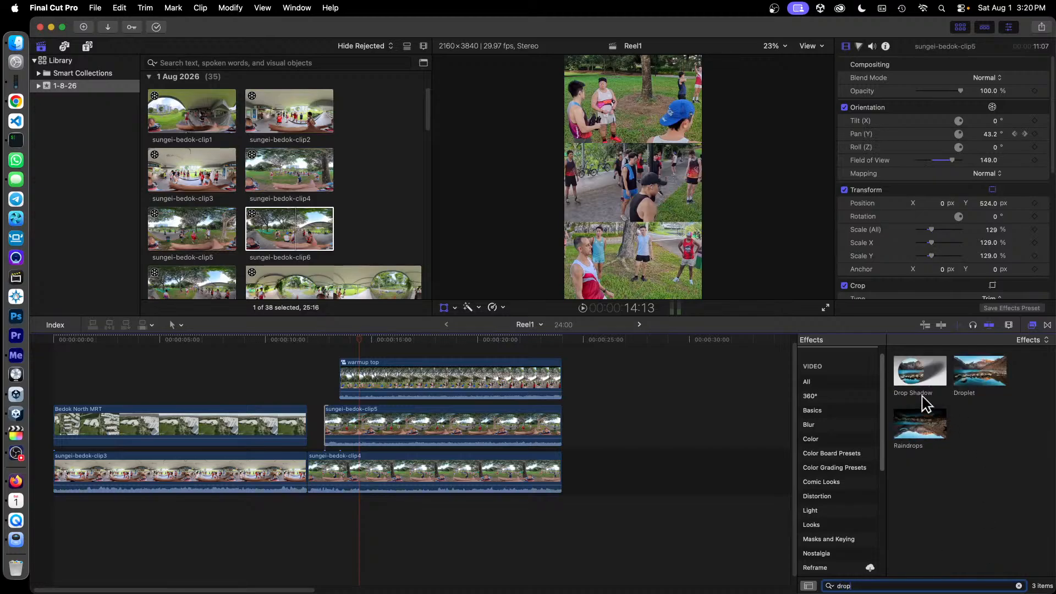
left_click_drag(905, 373, 495, 383)
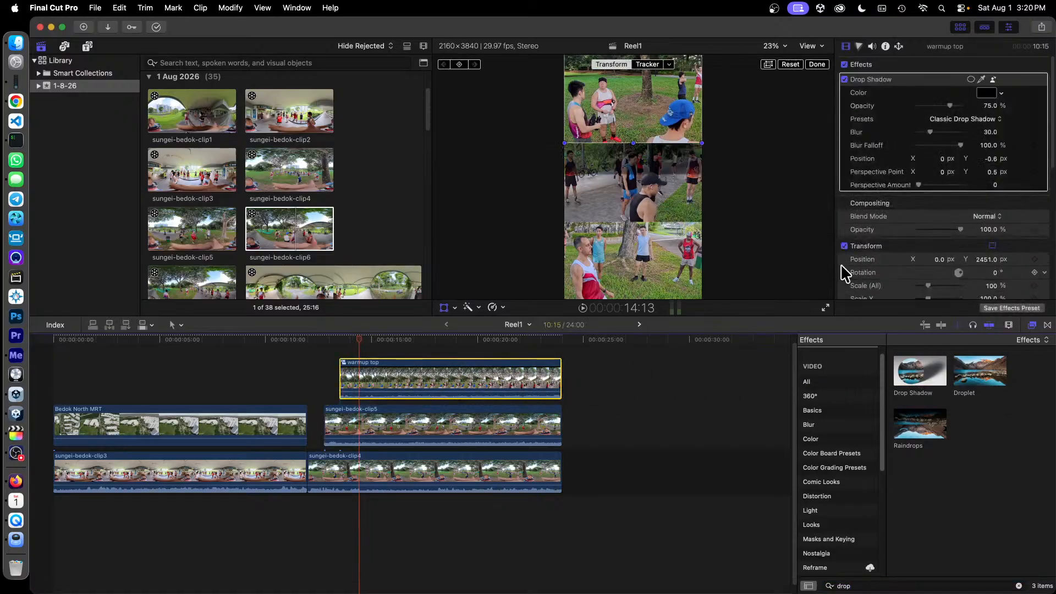
Set the drop shadow on warmup top to 100% opacity with a blur of 0.
left_click(990, 106)
type("100")
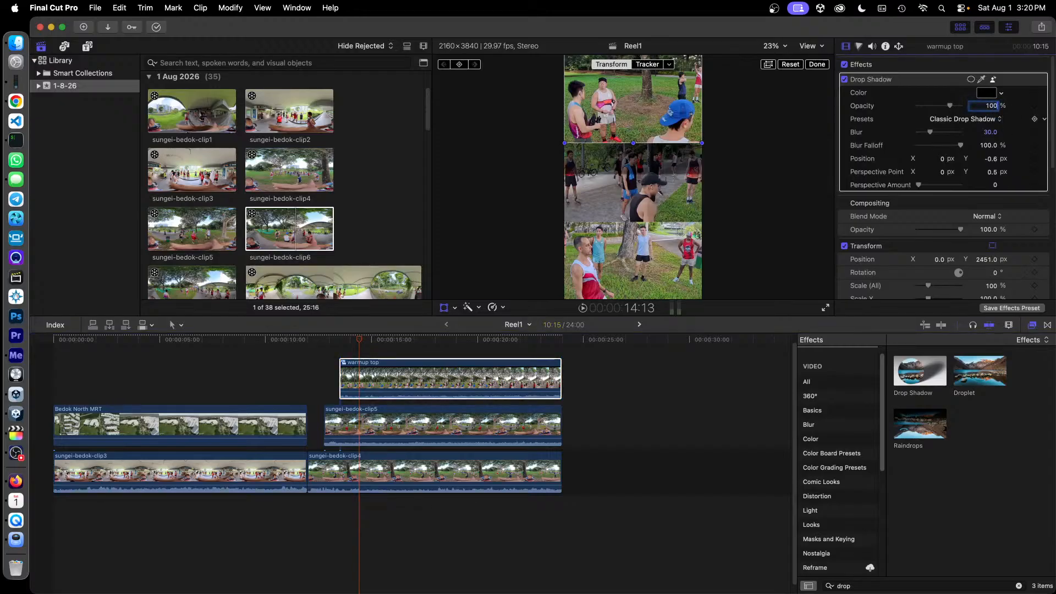
key("Return")
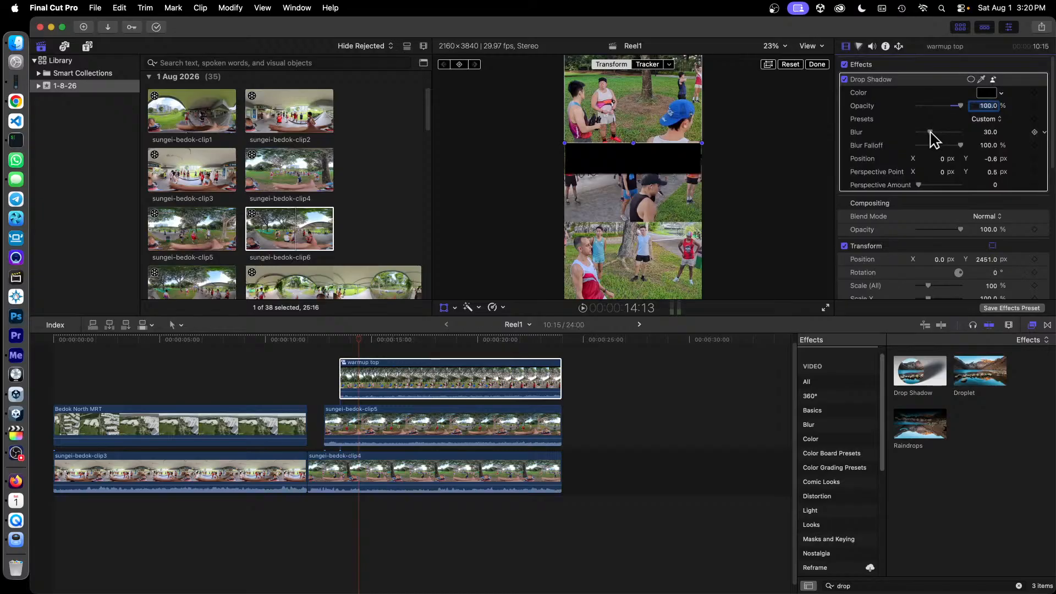
left_click_drag(932, 133, 889, 133)
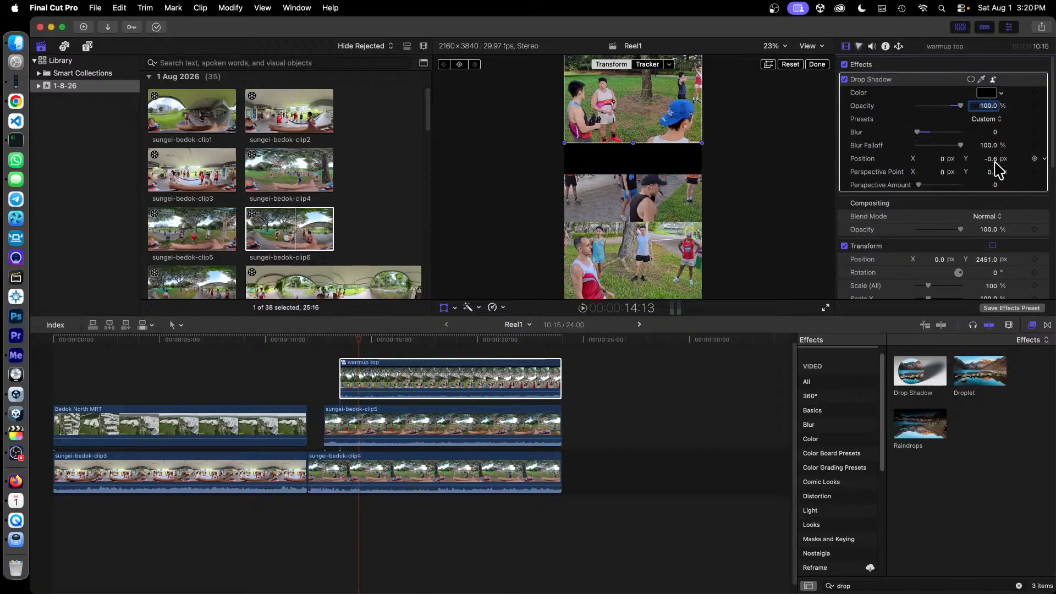
Try a shadow Position Y of -0.52 px and a Perspective Point Y of 0 px, and undo the perspective change.
left_click_drag(995, 165, 994, 169)
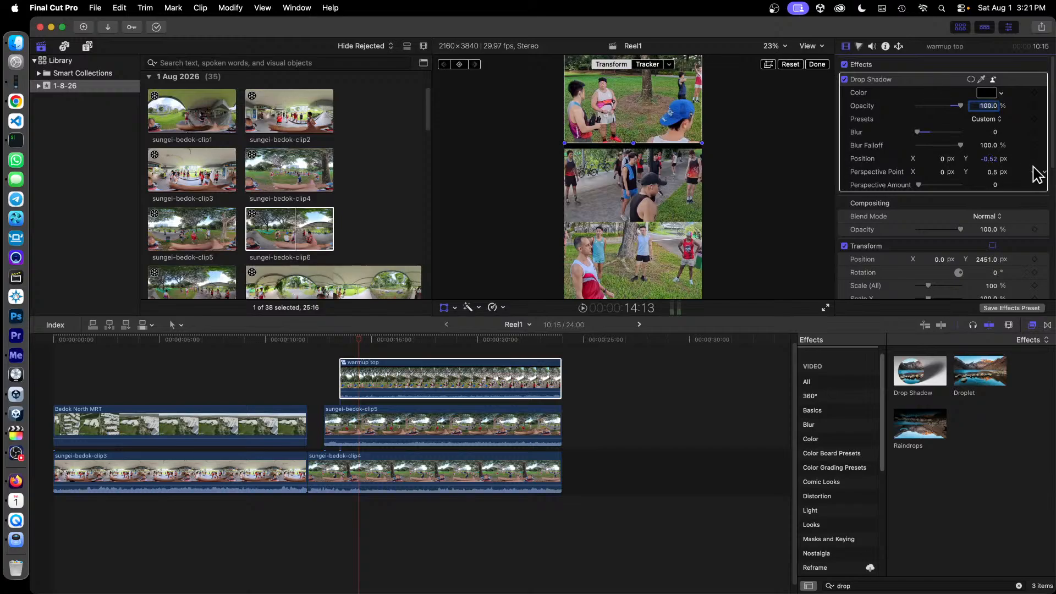
left_click(994, 171)
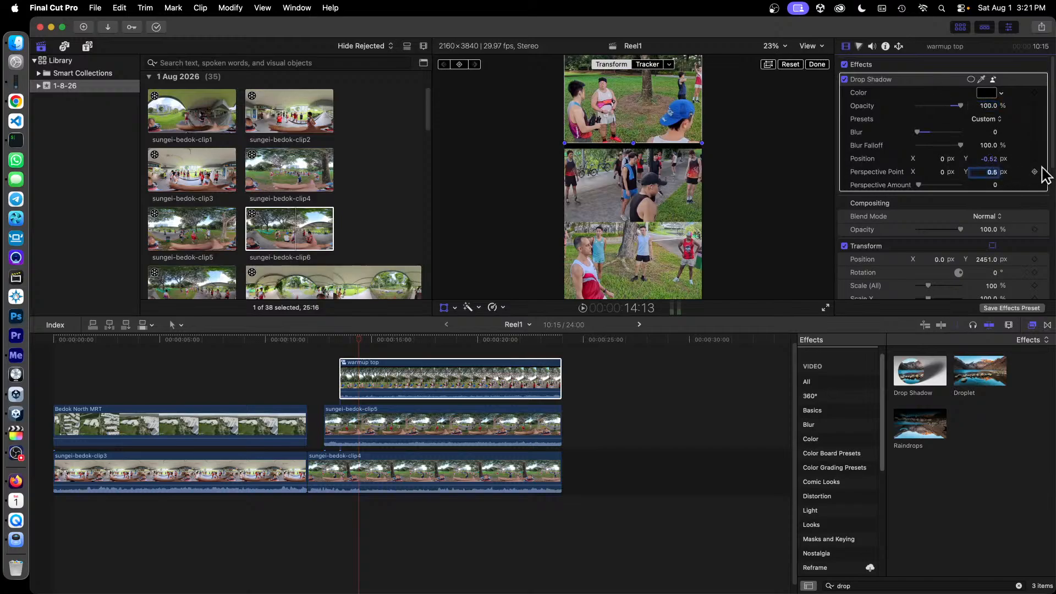
type("0")
key("Return")
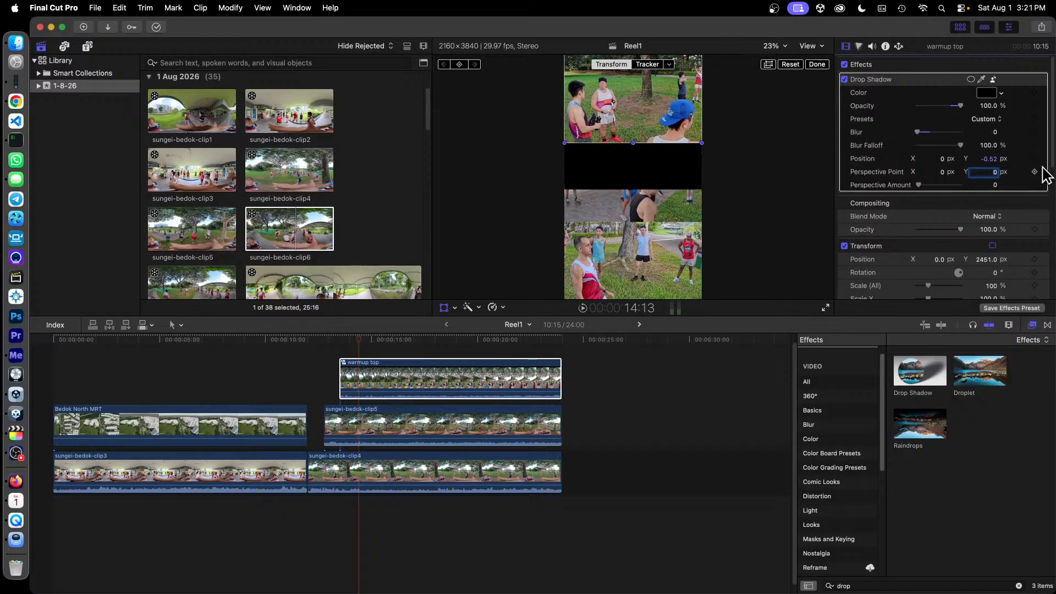
key("super+z")
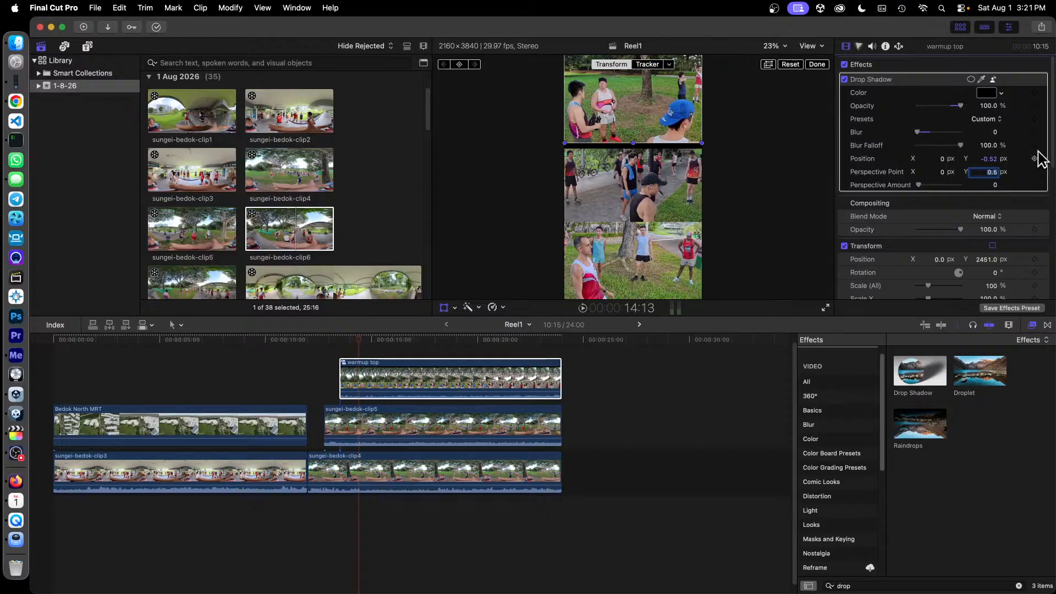
Try other shadow offsets on warmup top, with Position Y from -0.62 to 0.22 px and Perspective Point Y of 0.46 and 0.85 px.
left_click_drag(994, 172, 995, 162)
left_click(994, 160)
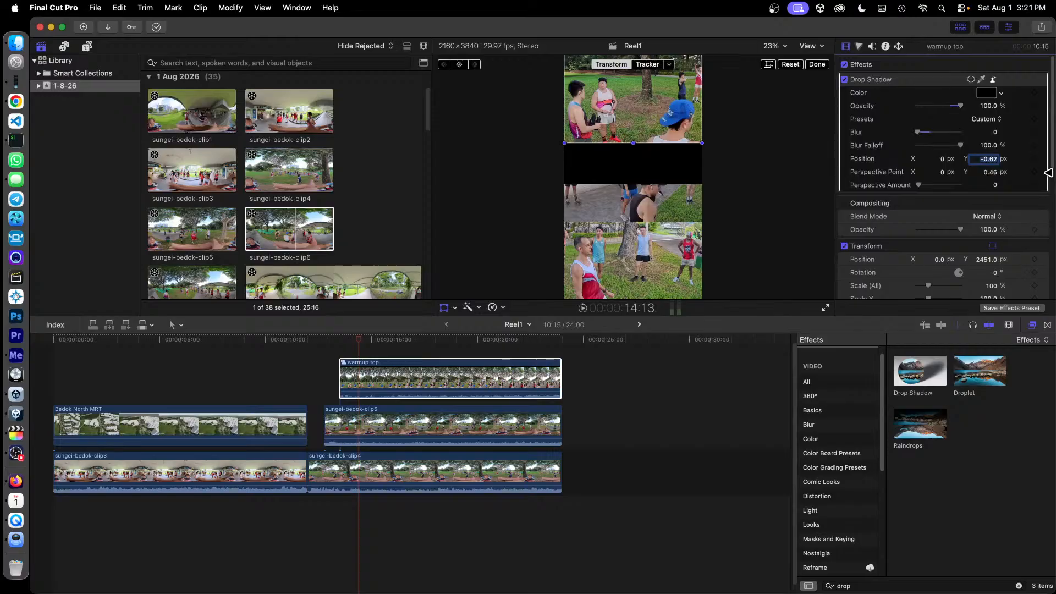
key("Return")
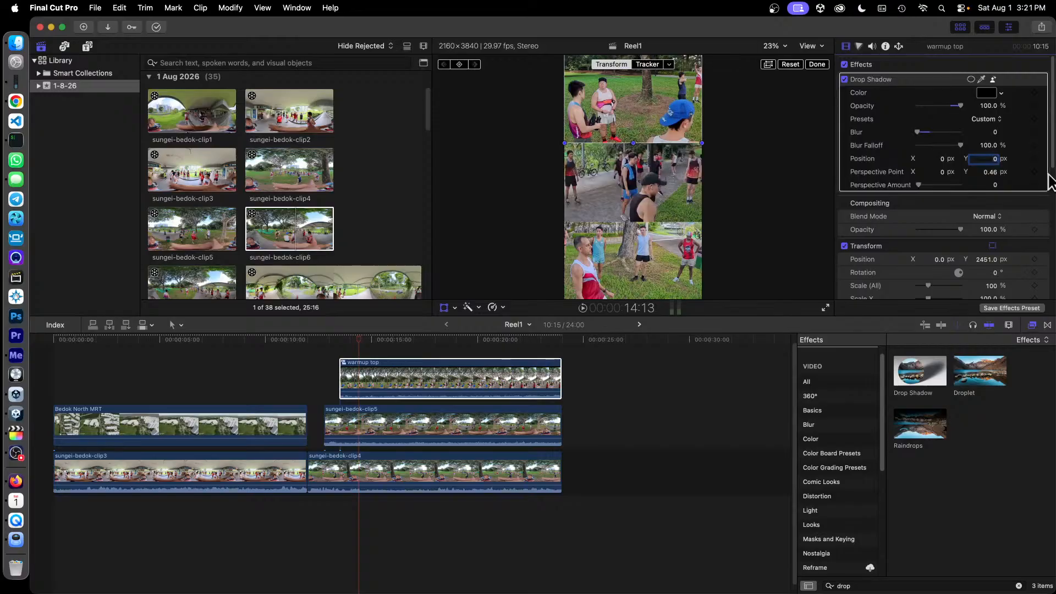
left_click_drag(992, 172, 999, 180)
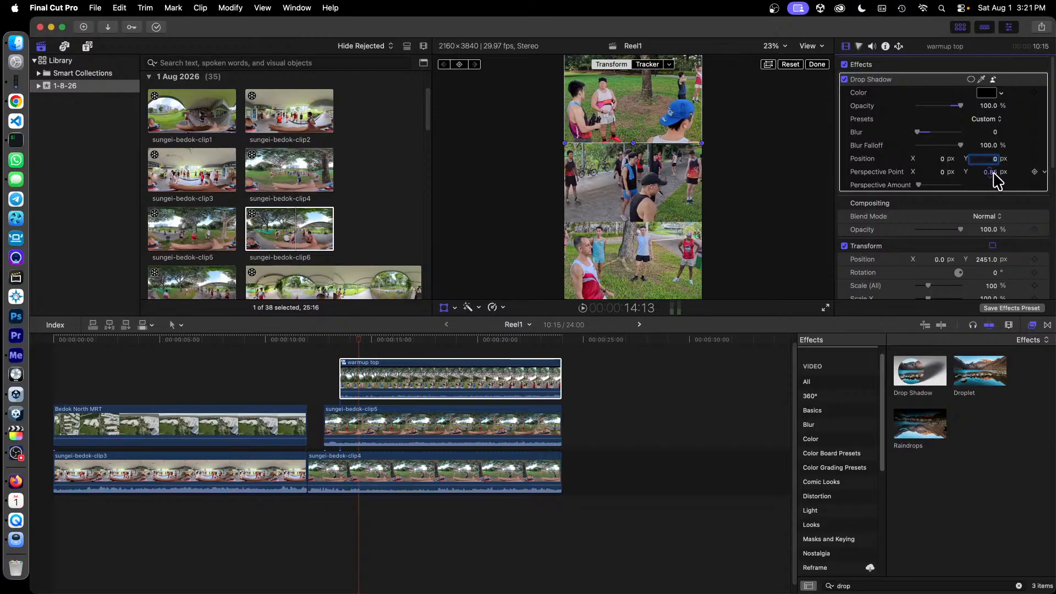
left_click(994, 173)
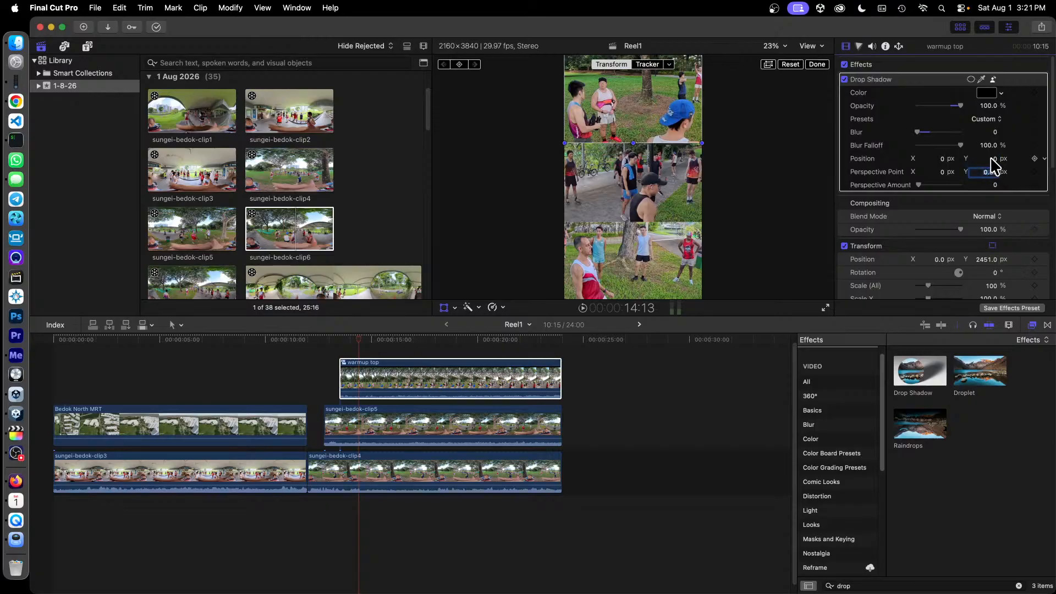
left_click(996, 159)
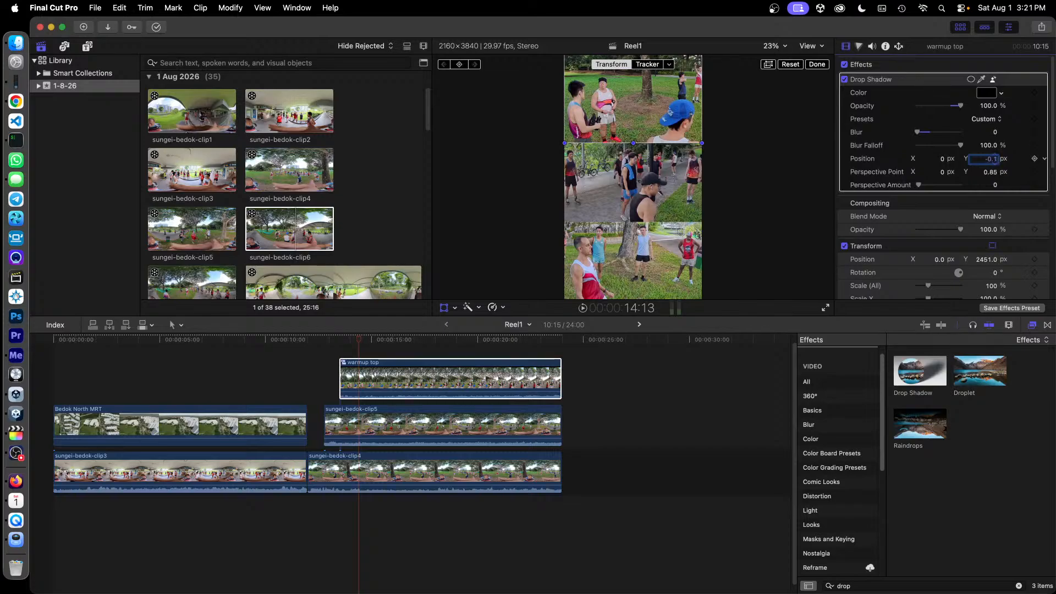
scroll(995, 160, "up", 4)
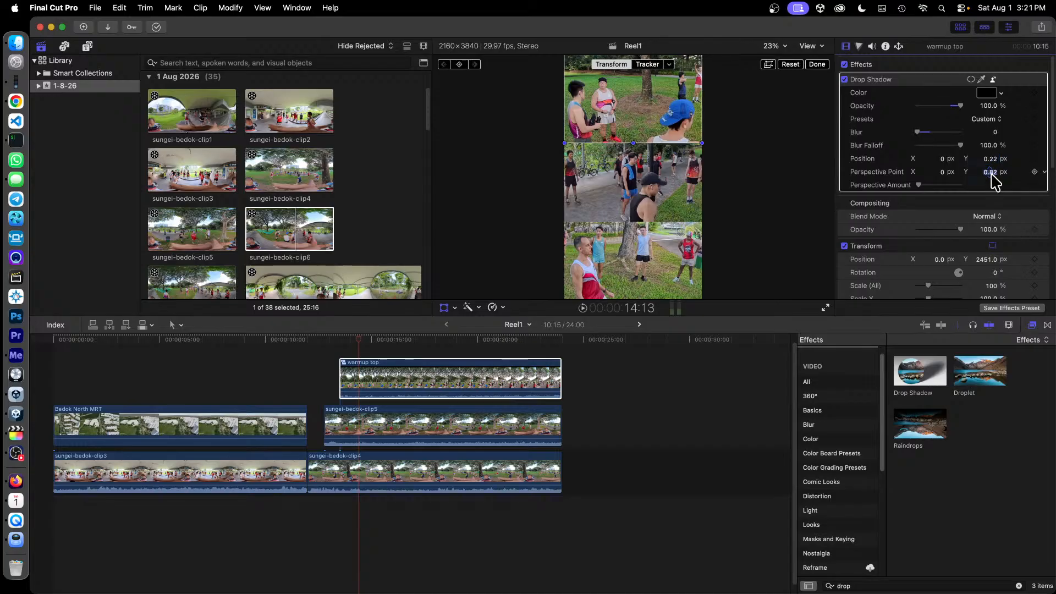
Try zeroing the shadow's Perspective Point Y and setting its Position Y to 0.2 and 0 px.
left_click(992, 174)
type("0")
left_click(990, 159)
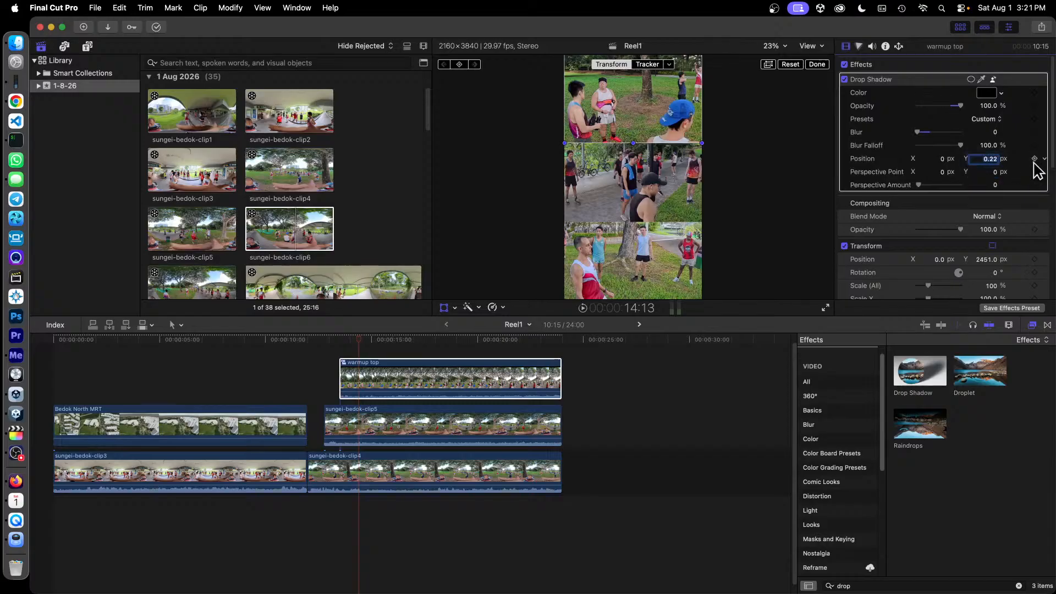
type("0")
type(".2")
left_click_drag(994, 160, 995, 161)
type("0")
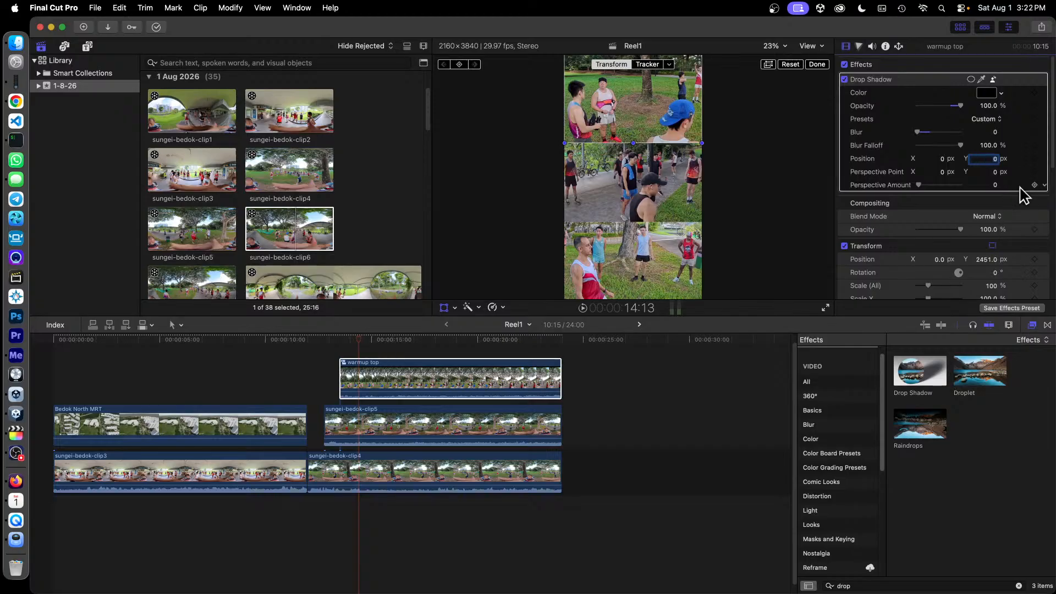
Undo the shadow offset trials and set Position Y to -0.57 px and Perspective Point Y to 0.68 px for a thin black strip below warmup top.
key("super+z")
key("super+z")
key("super+z")
key("super+z")
key("super+z")
key("super+z")
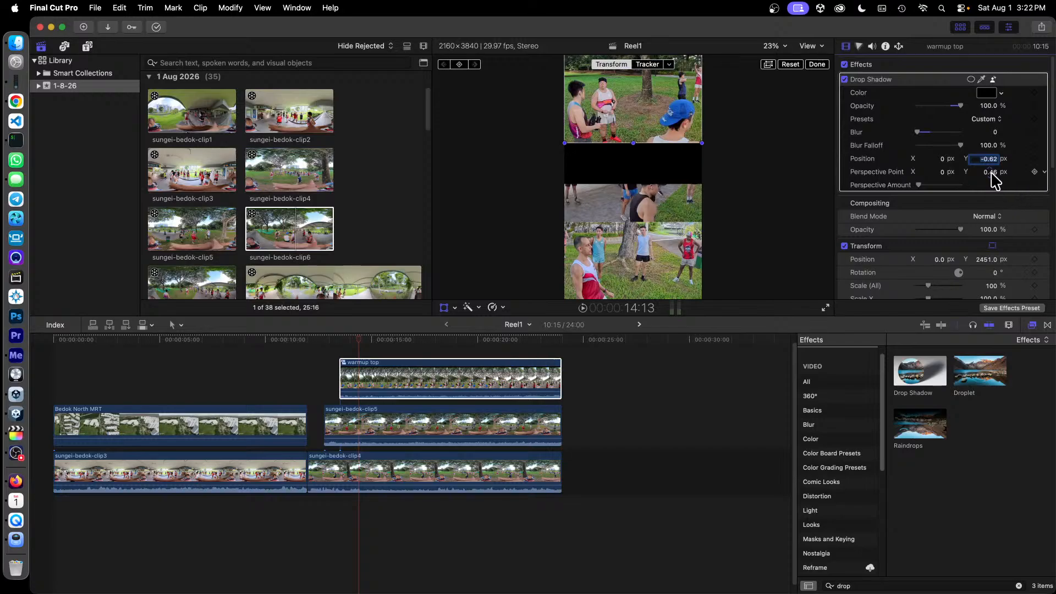
left_click_drag(990, 171, 988, 159)
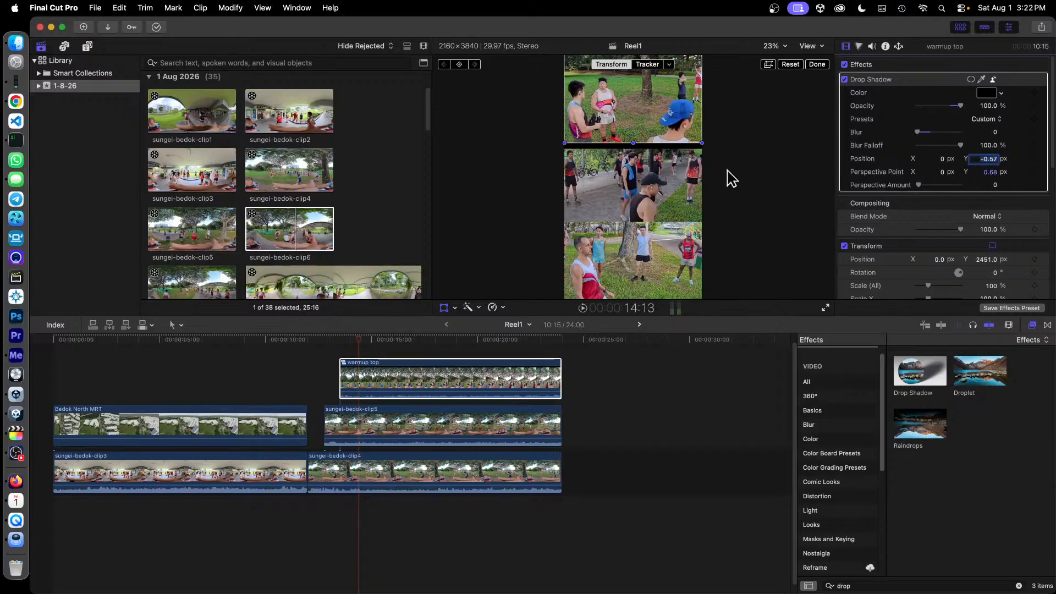
left_click(808, 183)
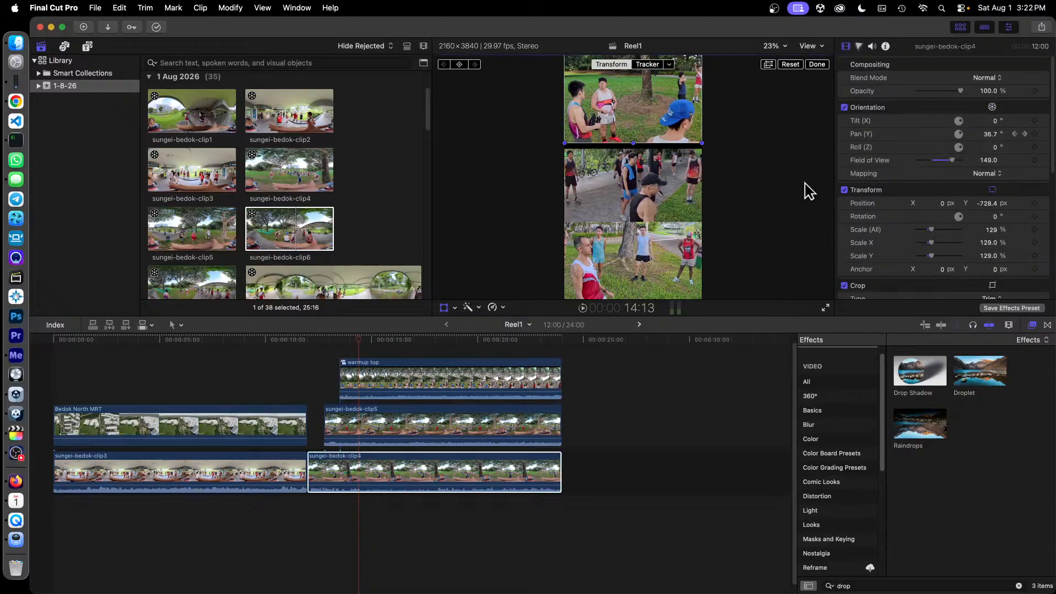
right_click(652, 104)
left_click(628, 109)
left_click(118, 8)
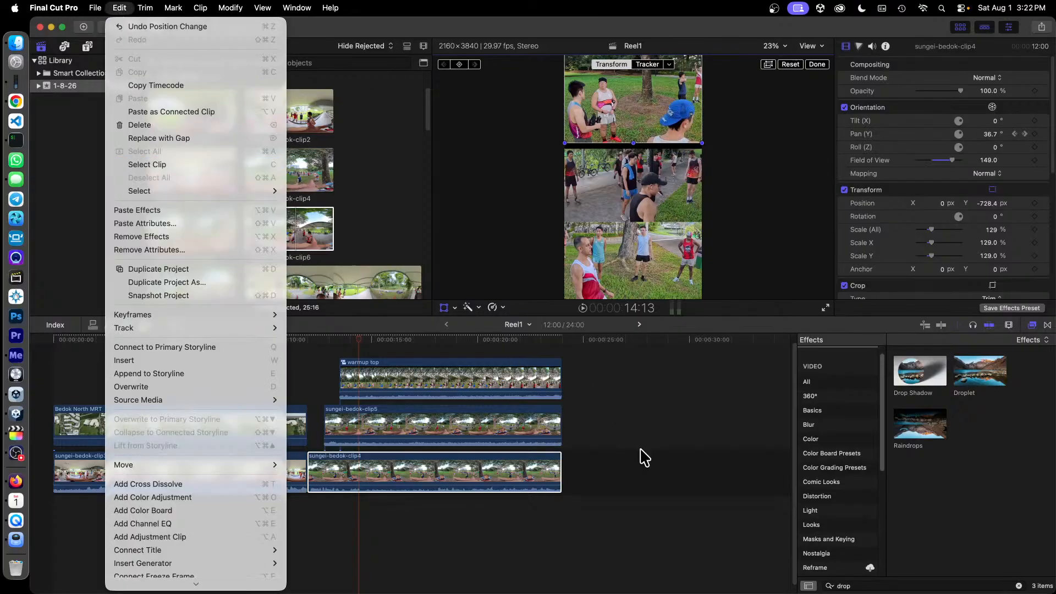
left_click(657, 443)
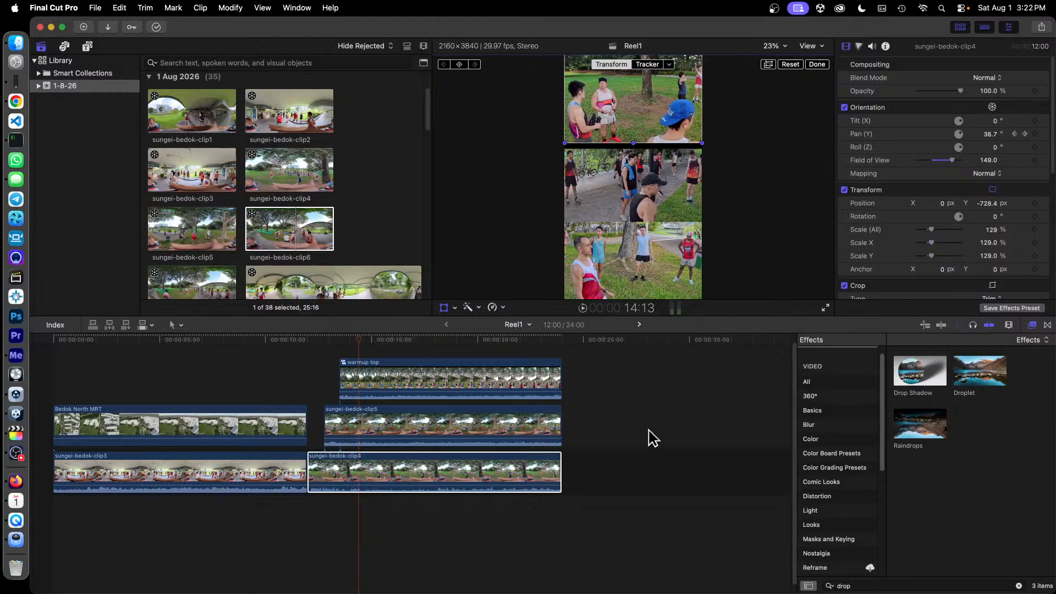
left_click(481, 386)
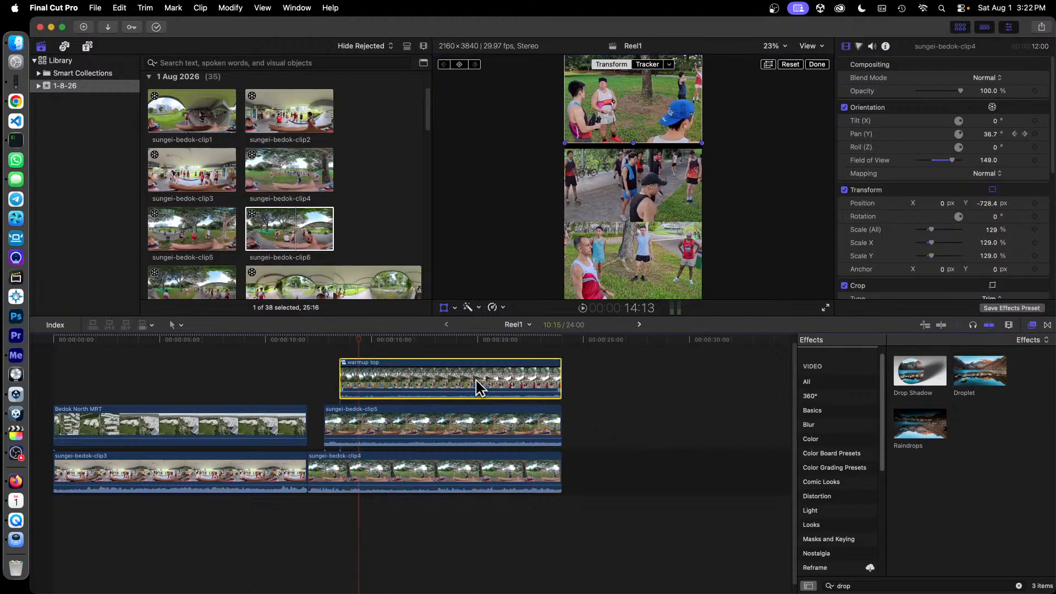
left_click(474, 424)
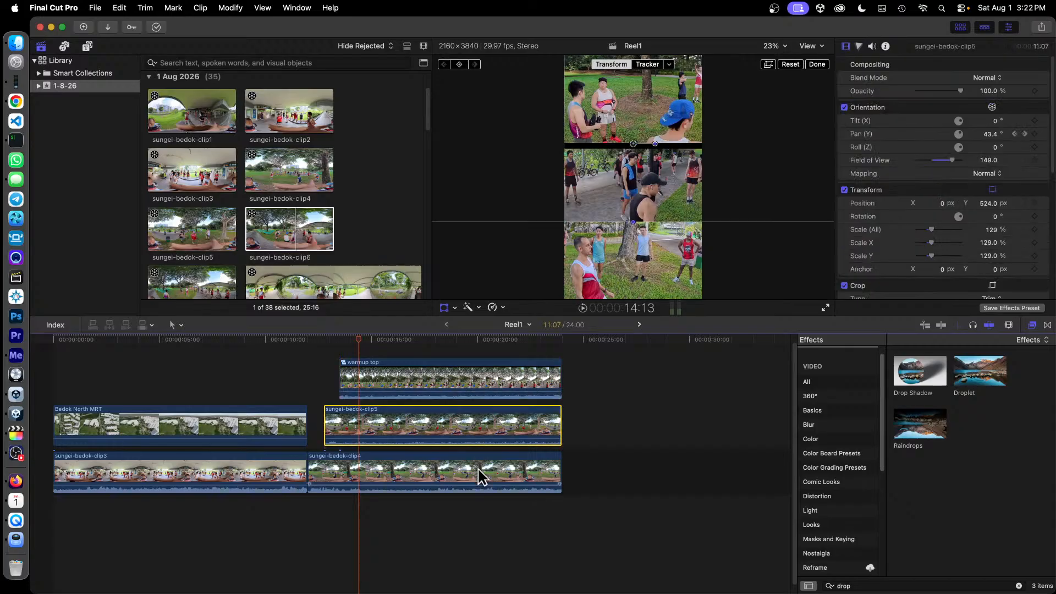
left_click(479, 469)
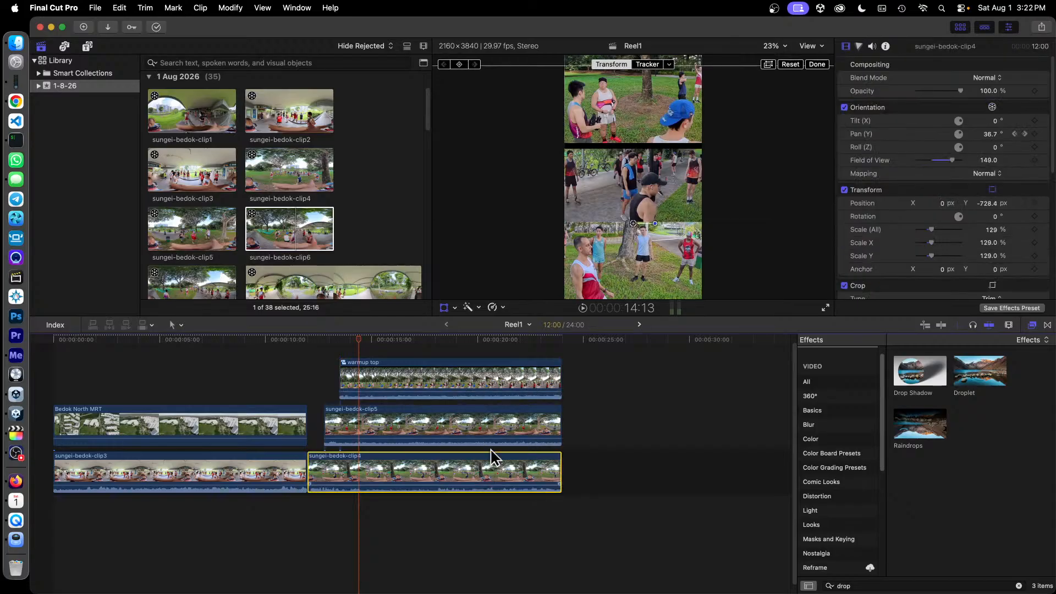
left_click(519, 436)
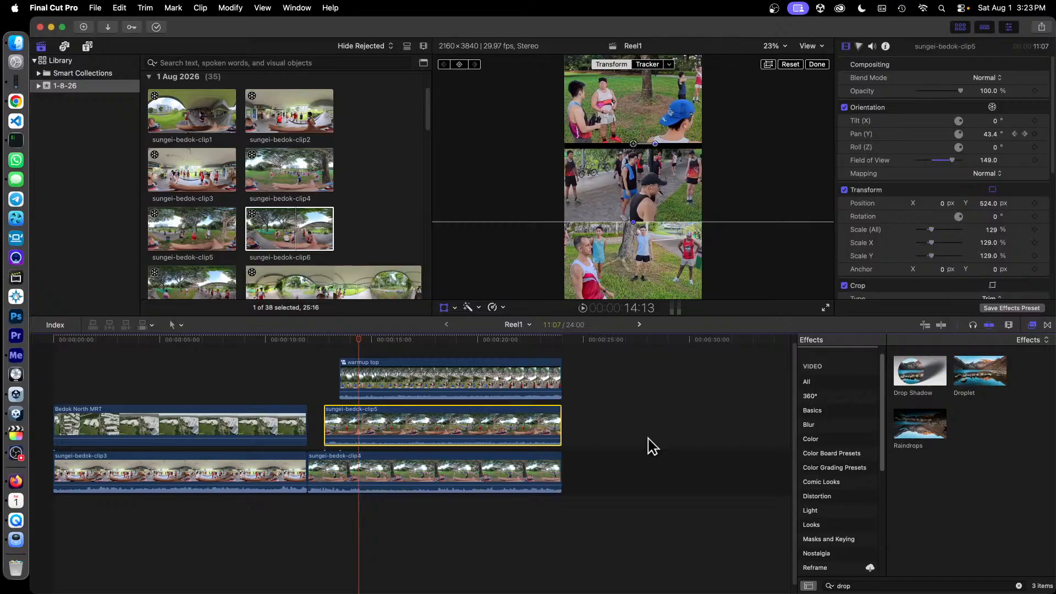
left_click(17, 453)
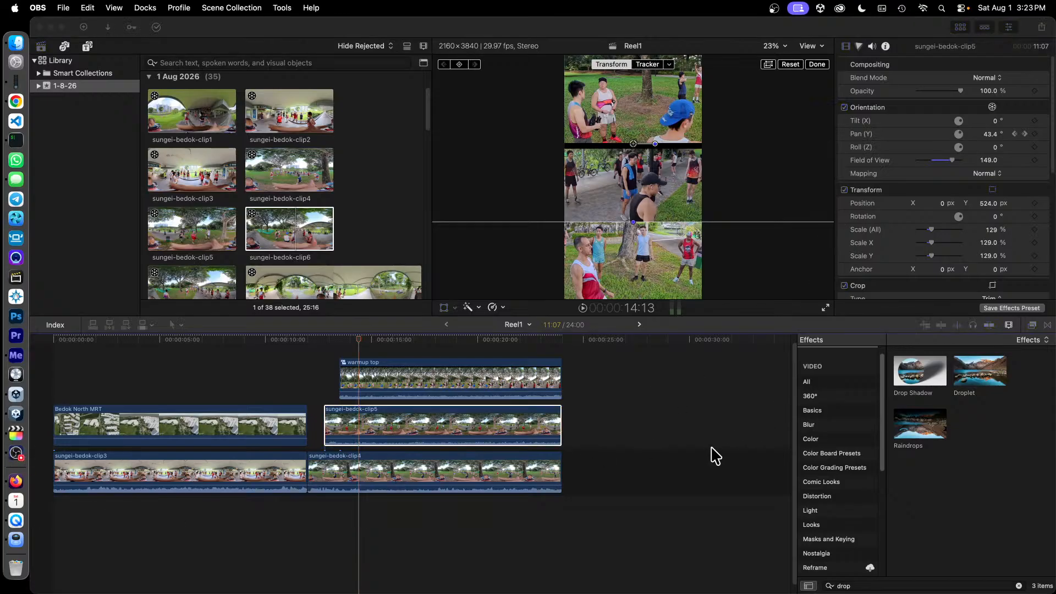